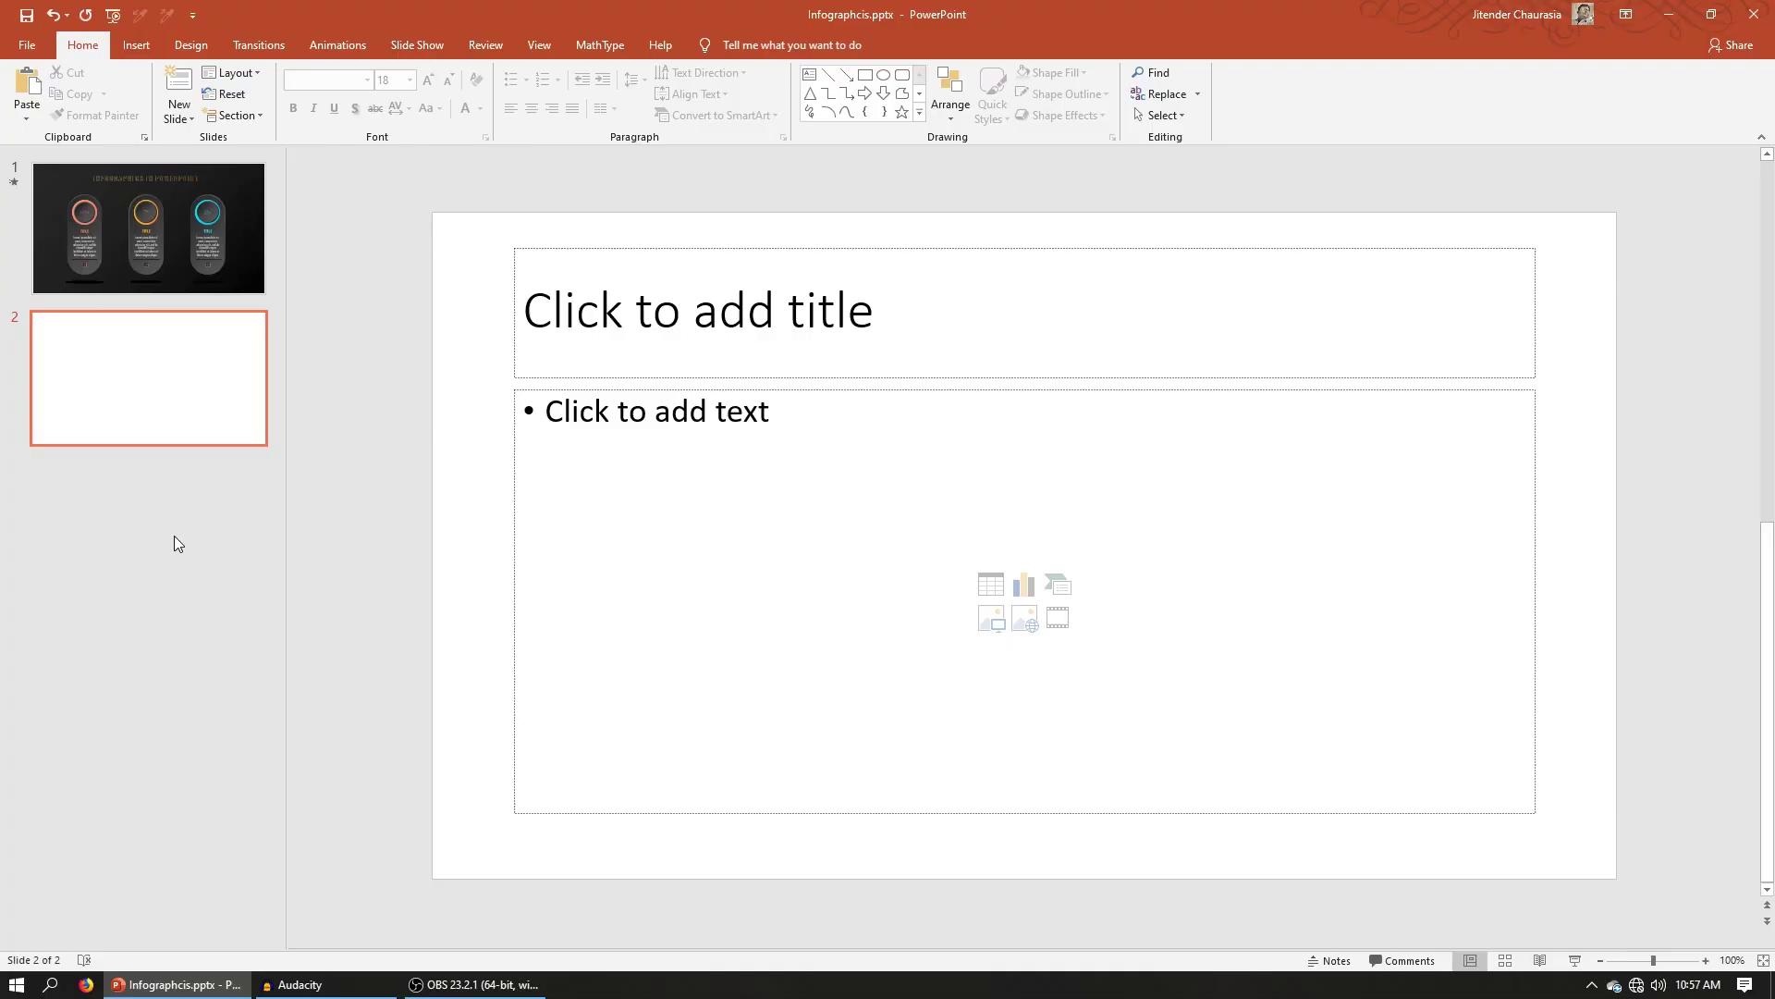
Change the second slide's layout to Blank
{"action": "right_click", "coordinate": [173, 396]}
{"action": "mouse_move", "coordinate": [296, 588]}
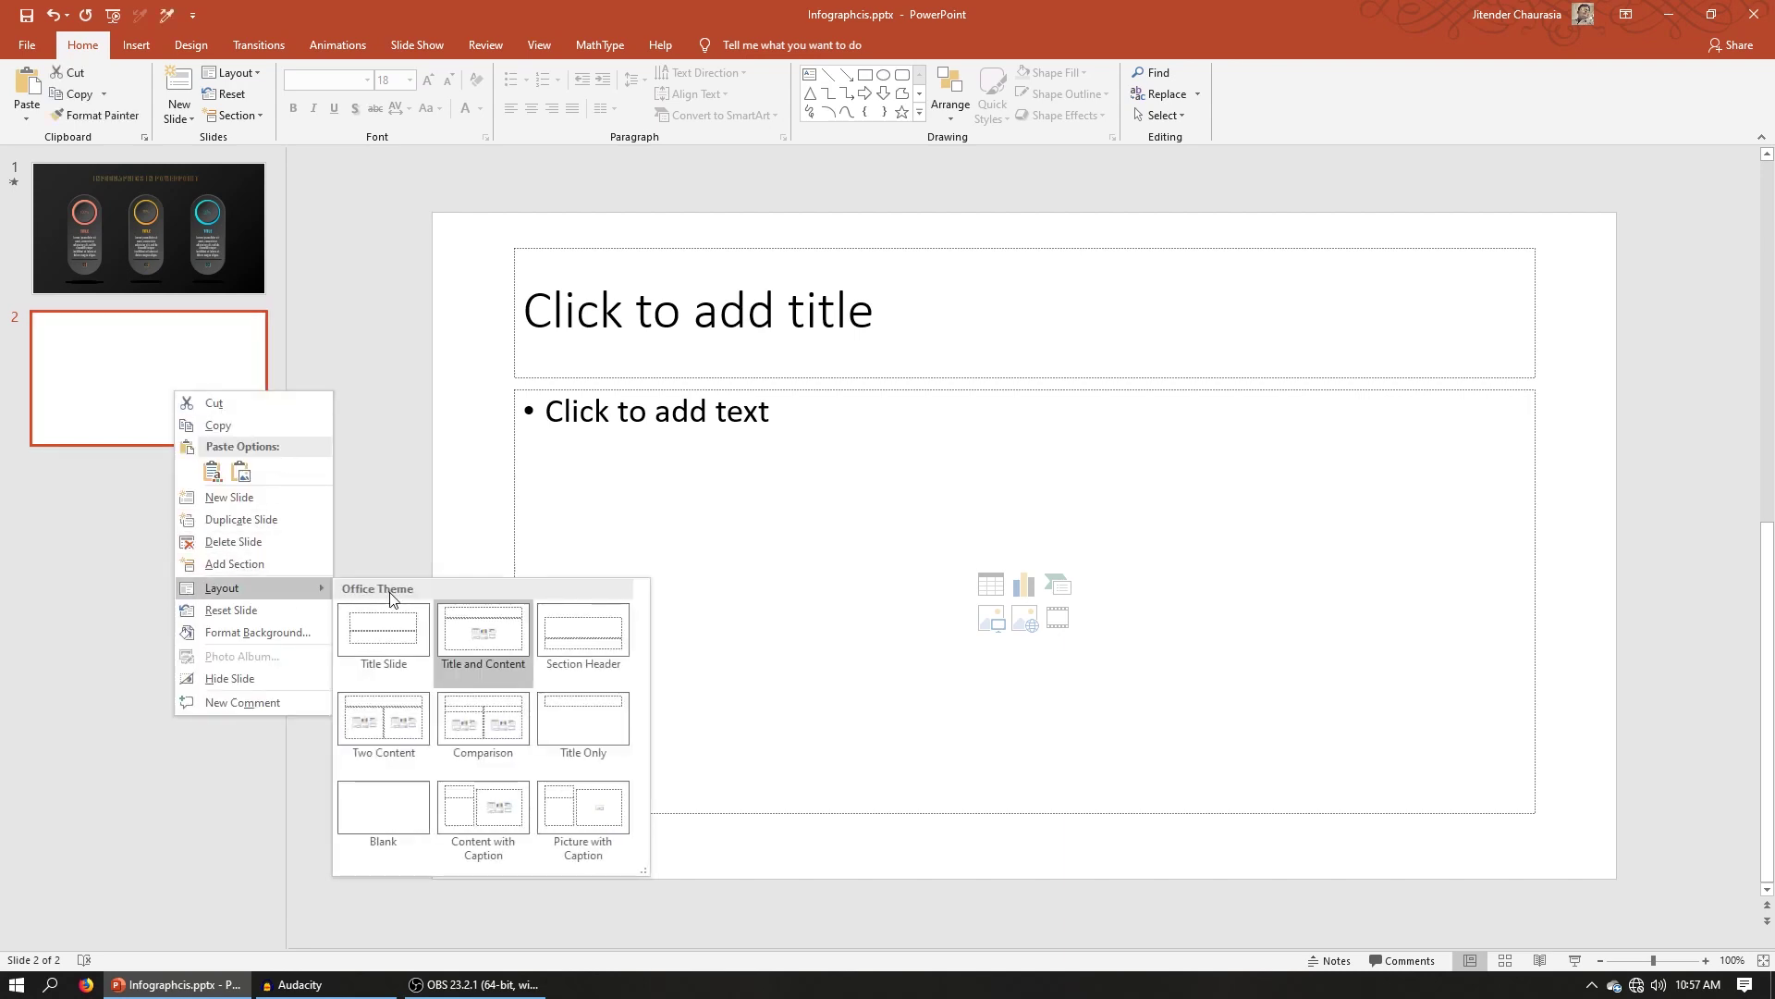
{"action": "left_click", "coordinate": [427, 807]}
{"action": "left_click", "coordinate": [624, 469]}
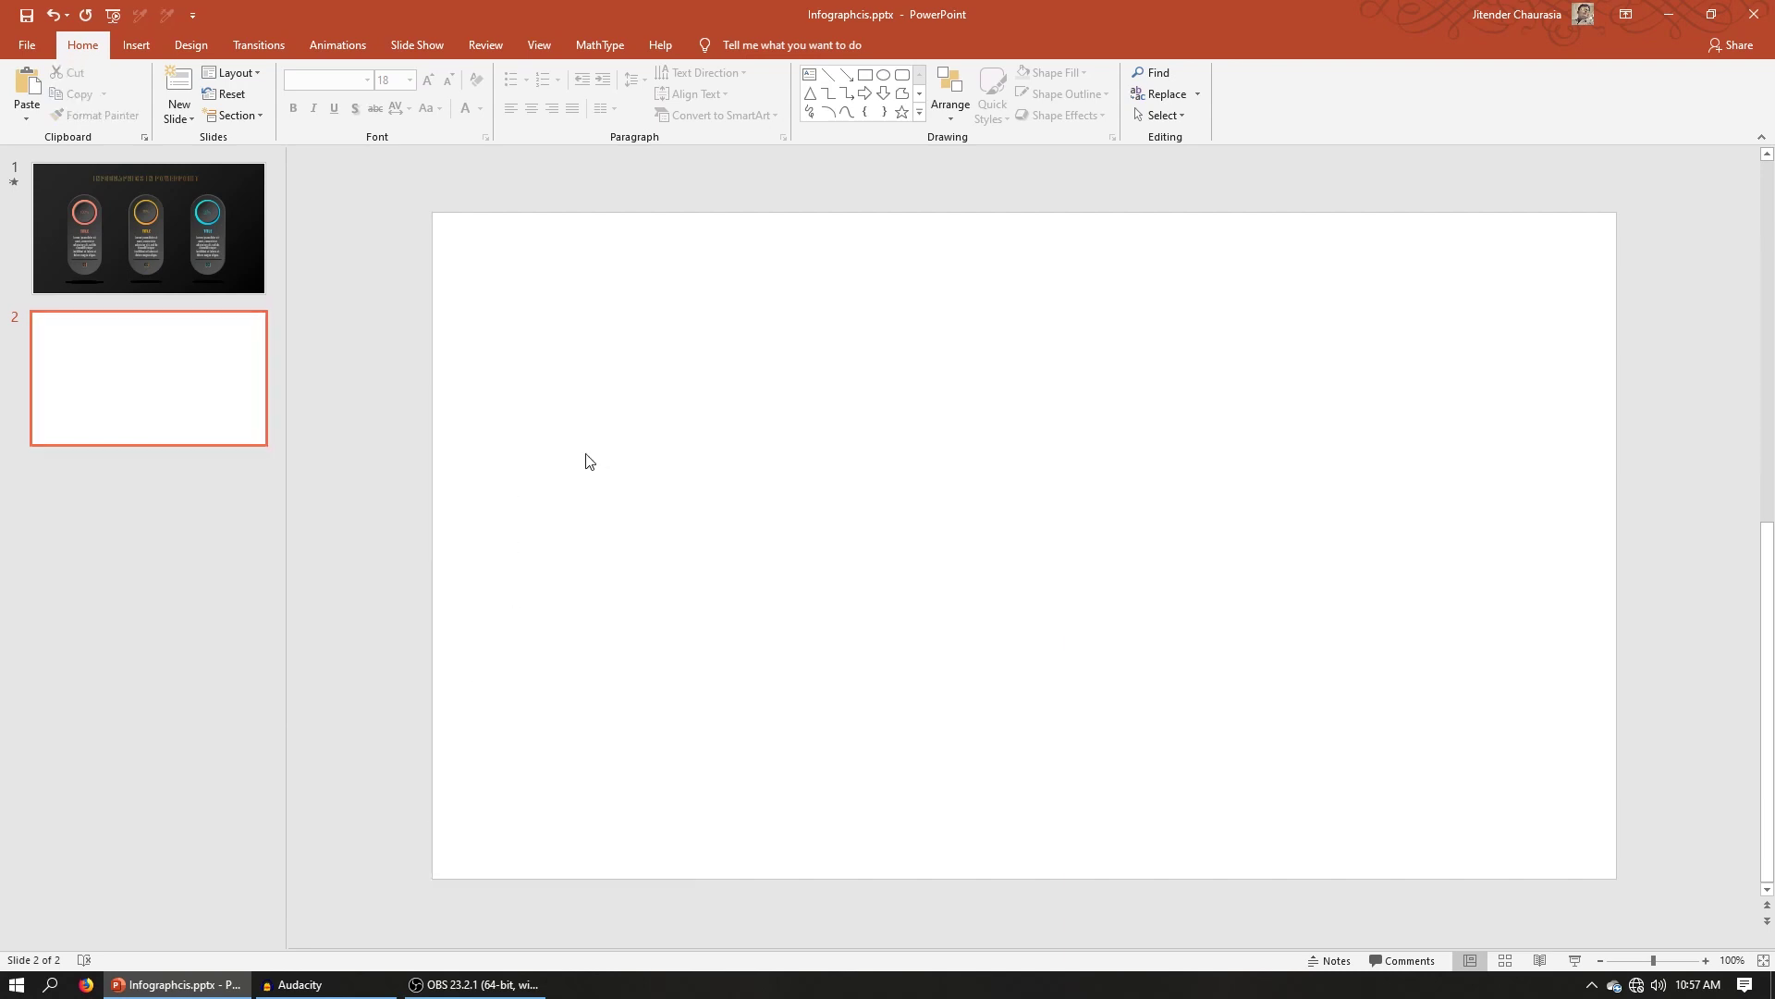
Give the slide background a linear 45° gradient from Black, Text 1, Lighter 15% to black at 5% brightness
{"action": "right_click", "coordinate": [676, 433]}
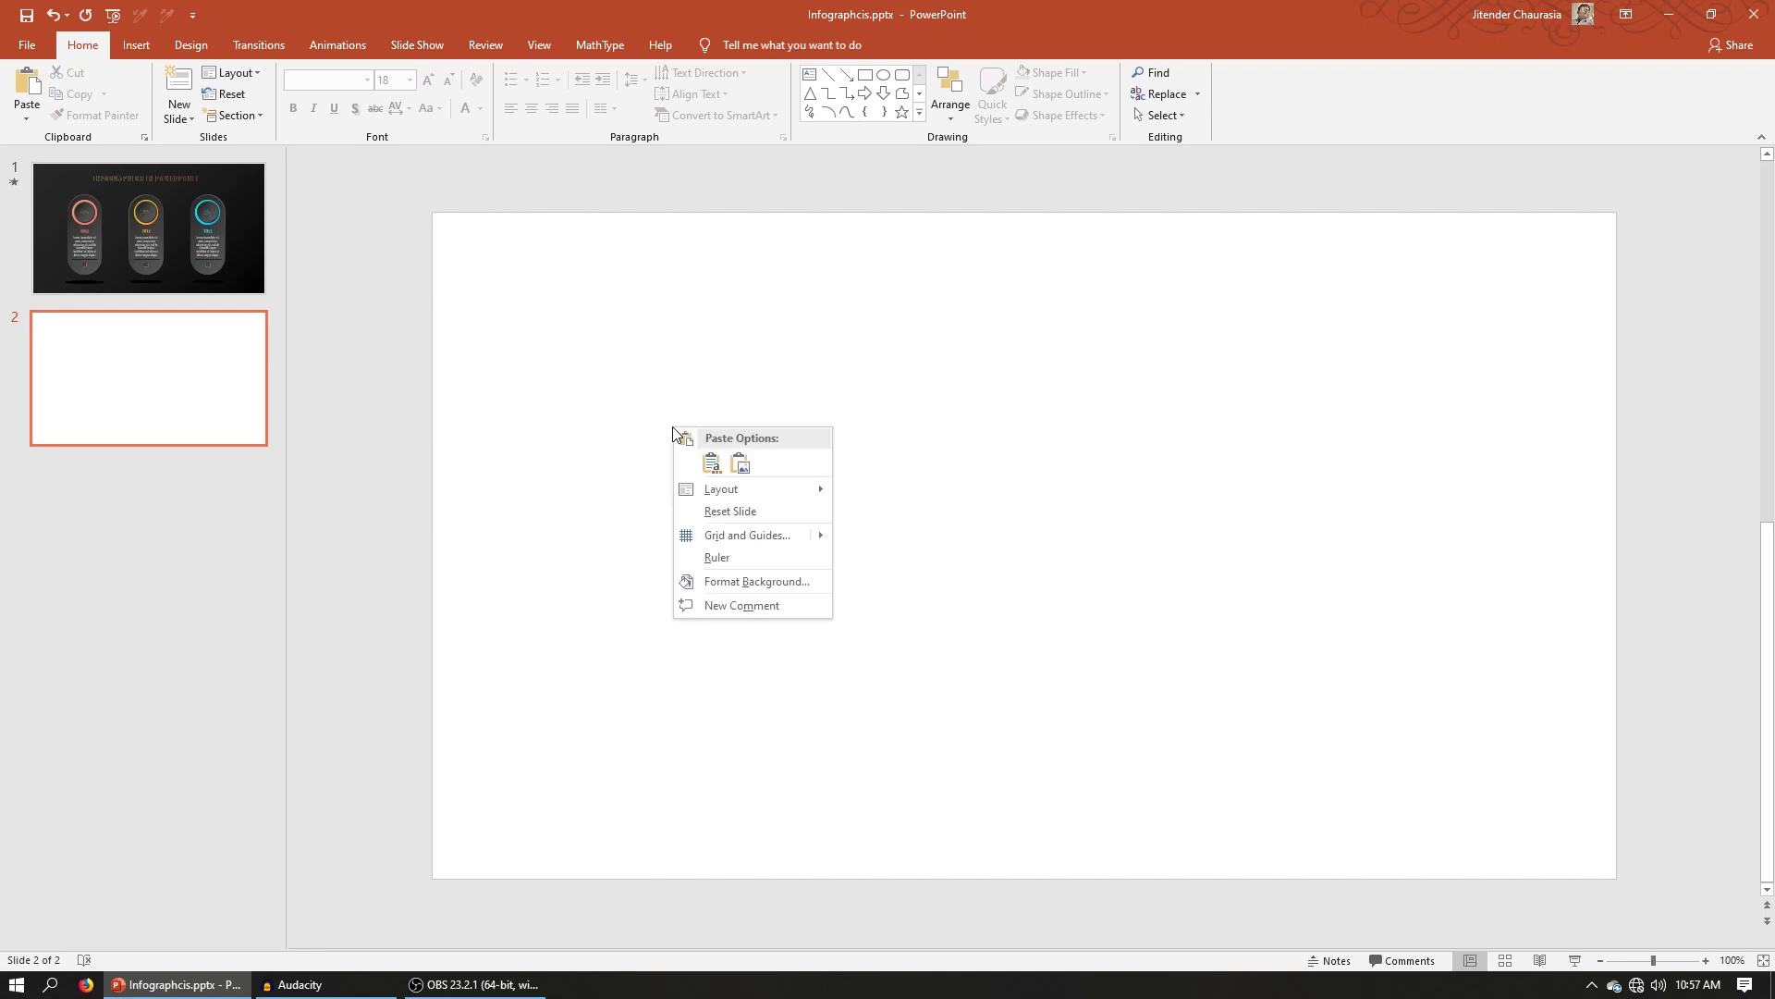
{"action": "left_click", "coordinate": [740, 583]}
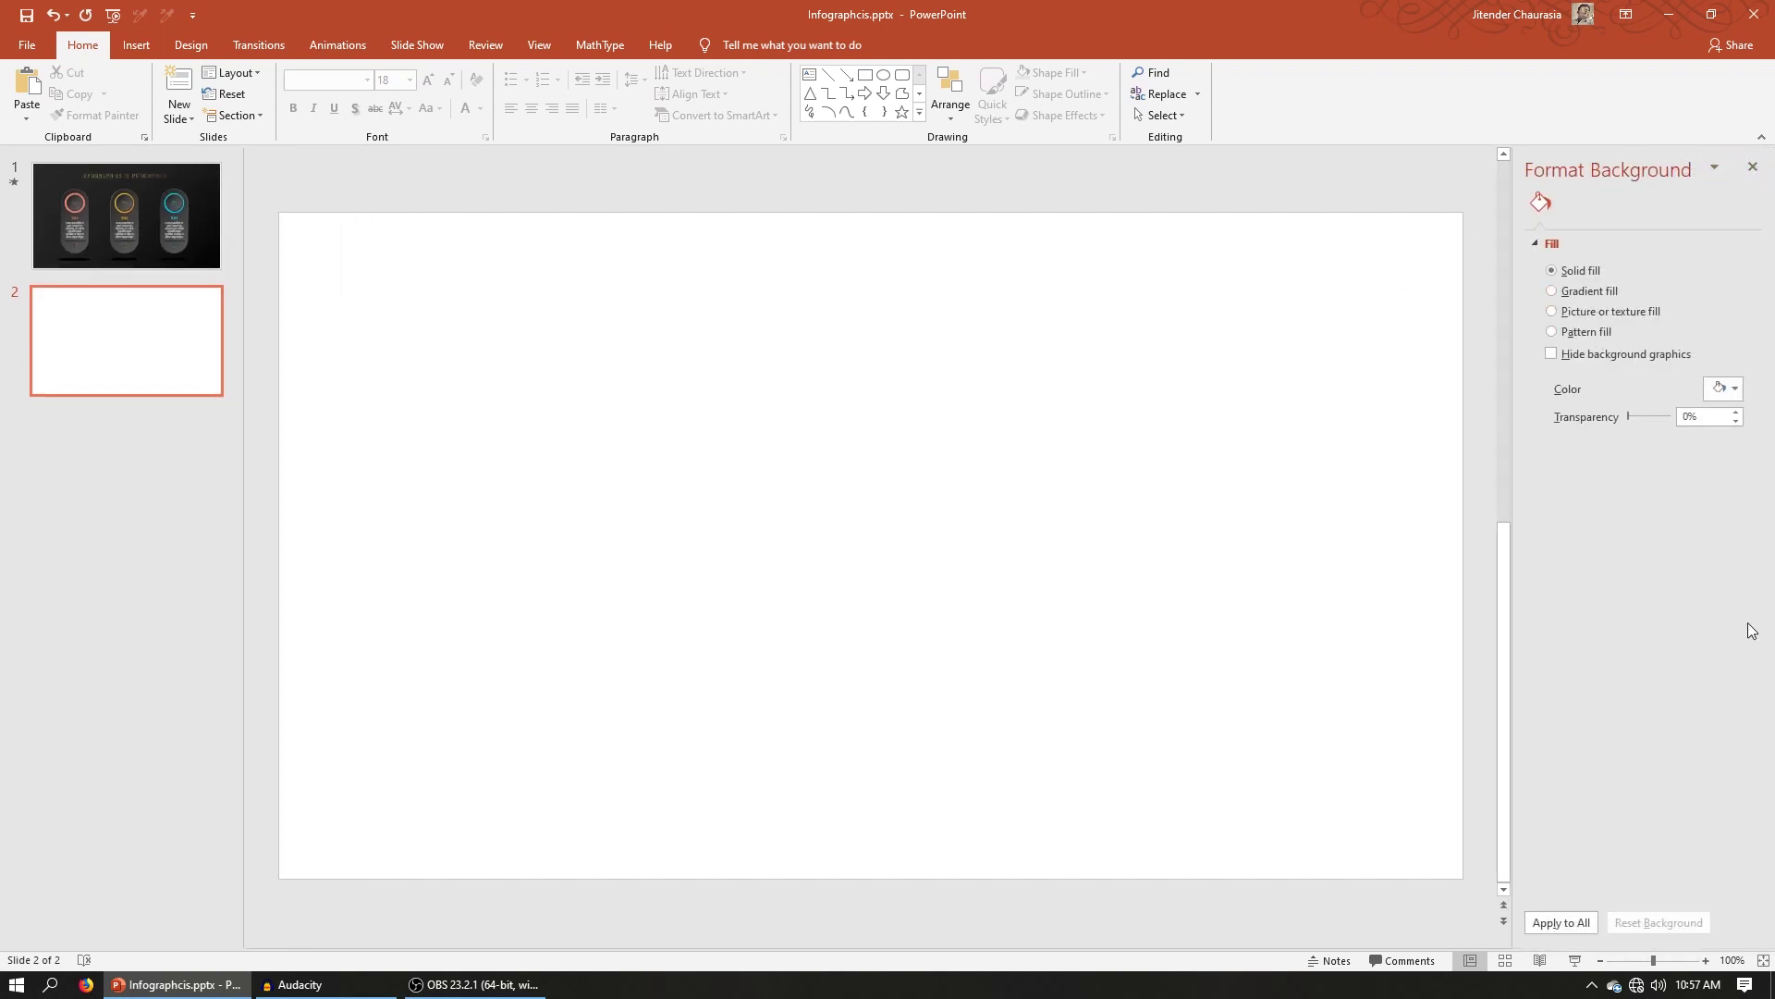
{"action": "left_click", "coordinate": [1596, 289]}
{"action": "left_click", "coordinate": [1571, 521]}
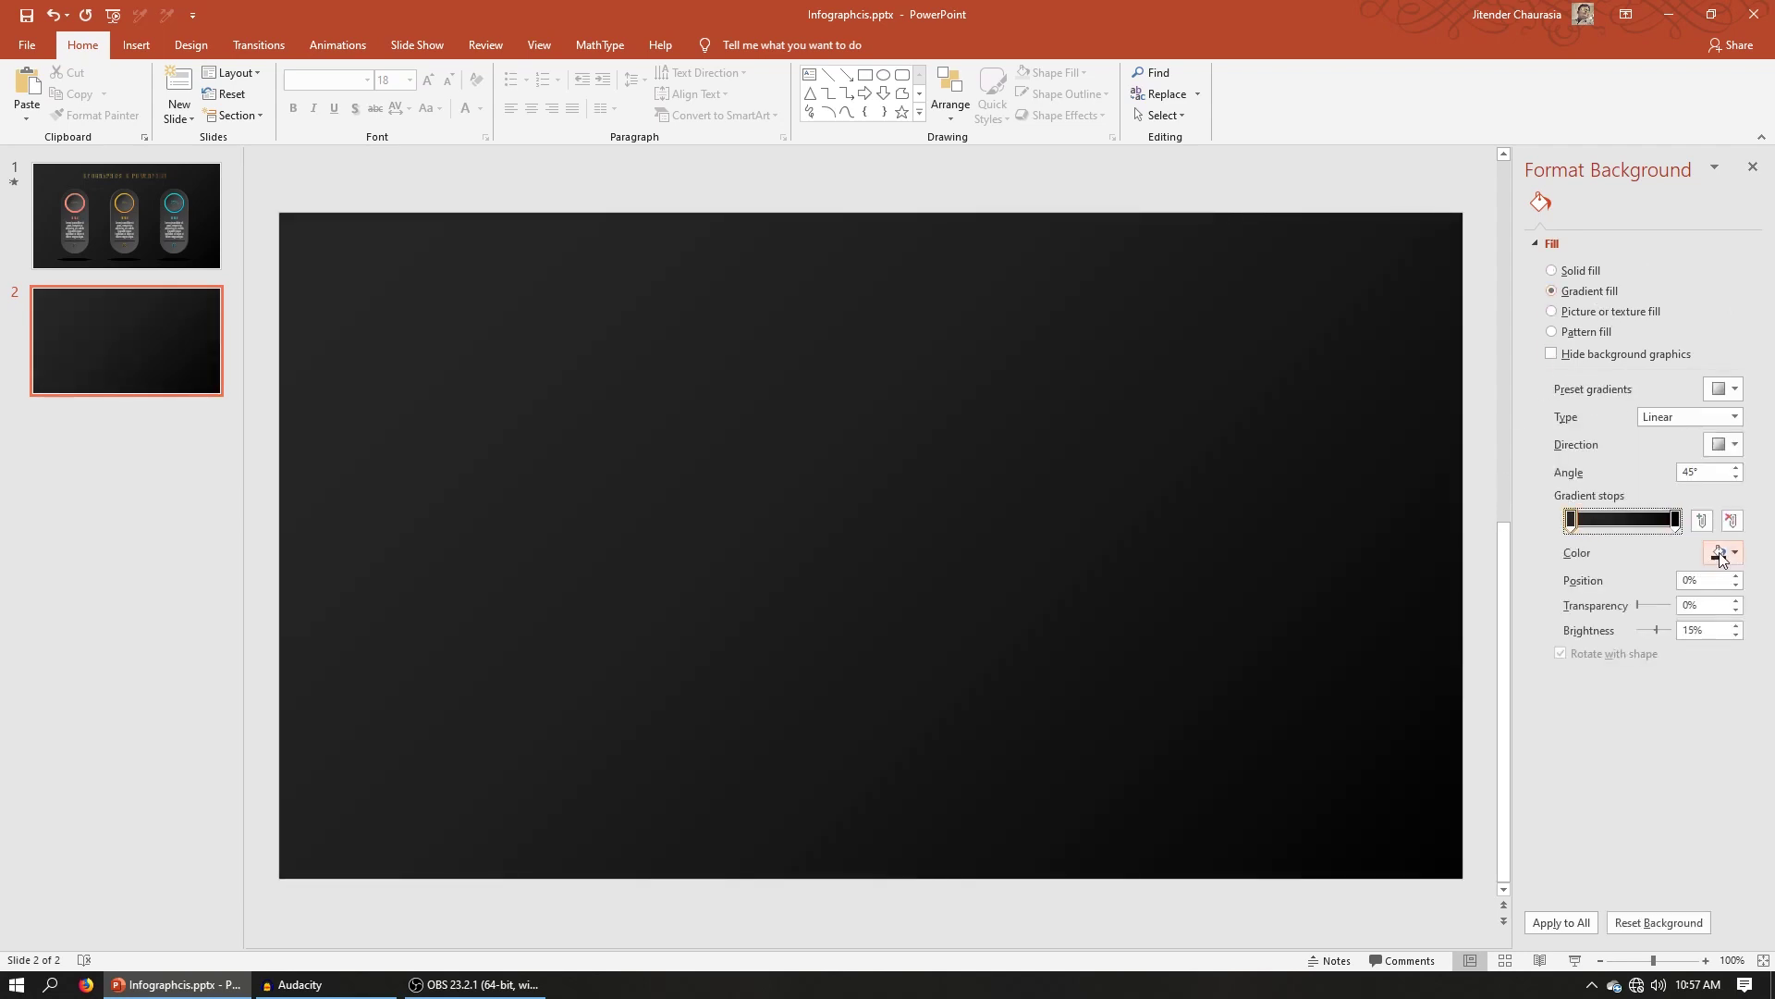
{"action": "left_click", "coordinate": [1725, 553]}
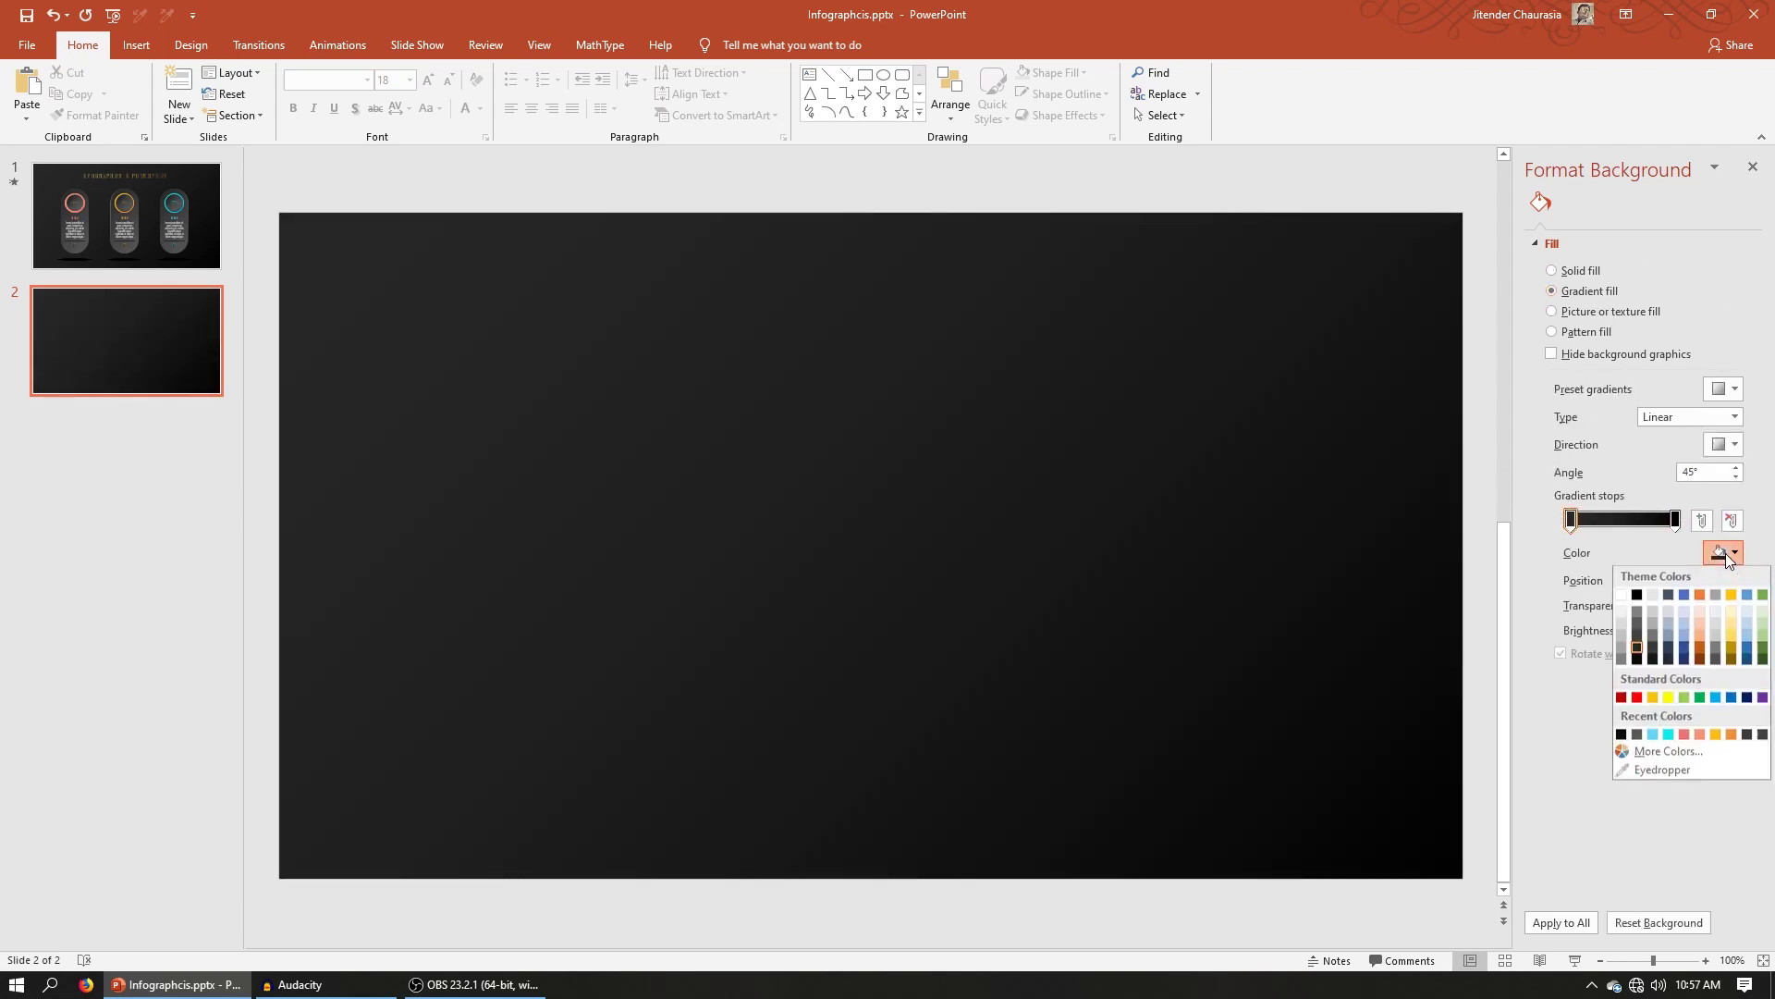
{"action": "left_click", "coordinate": [1637, 651]}
{"action": "left_click", "coordinate": [1676, 524]}
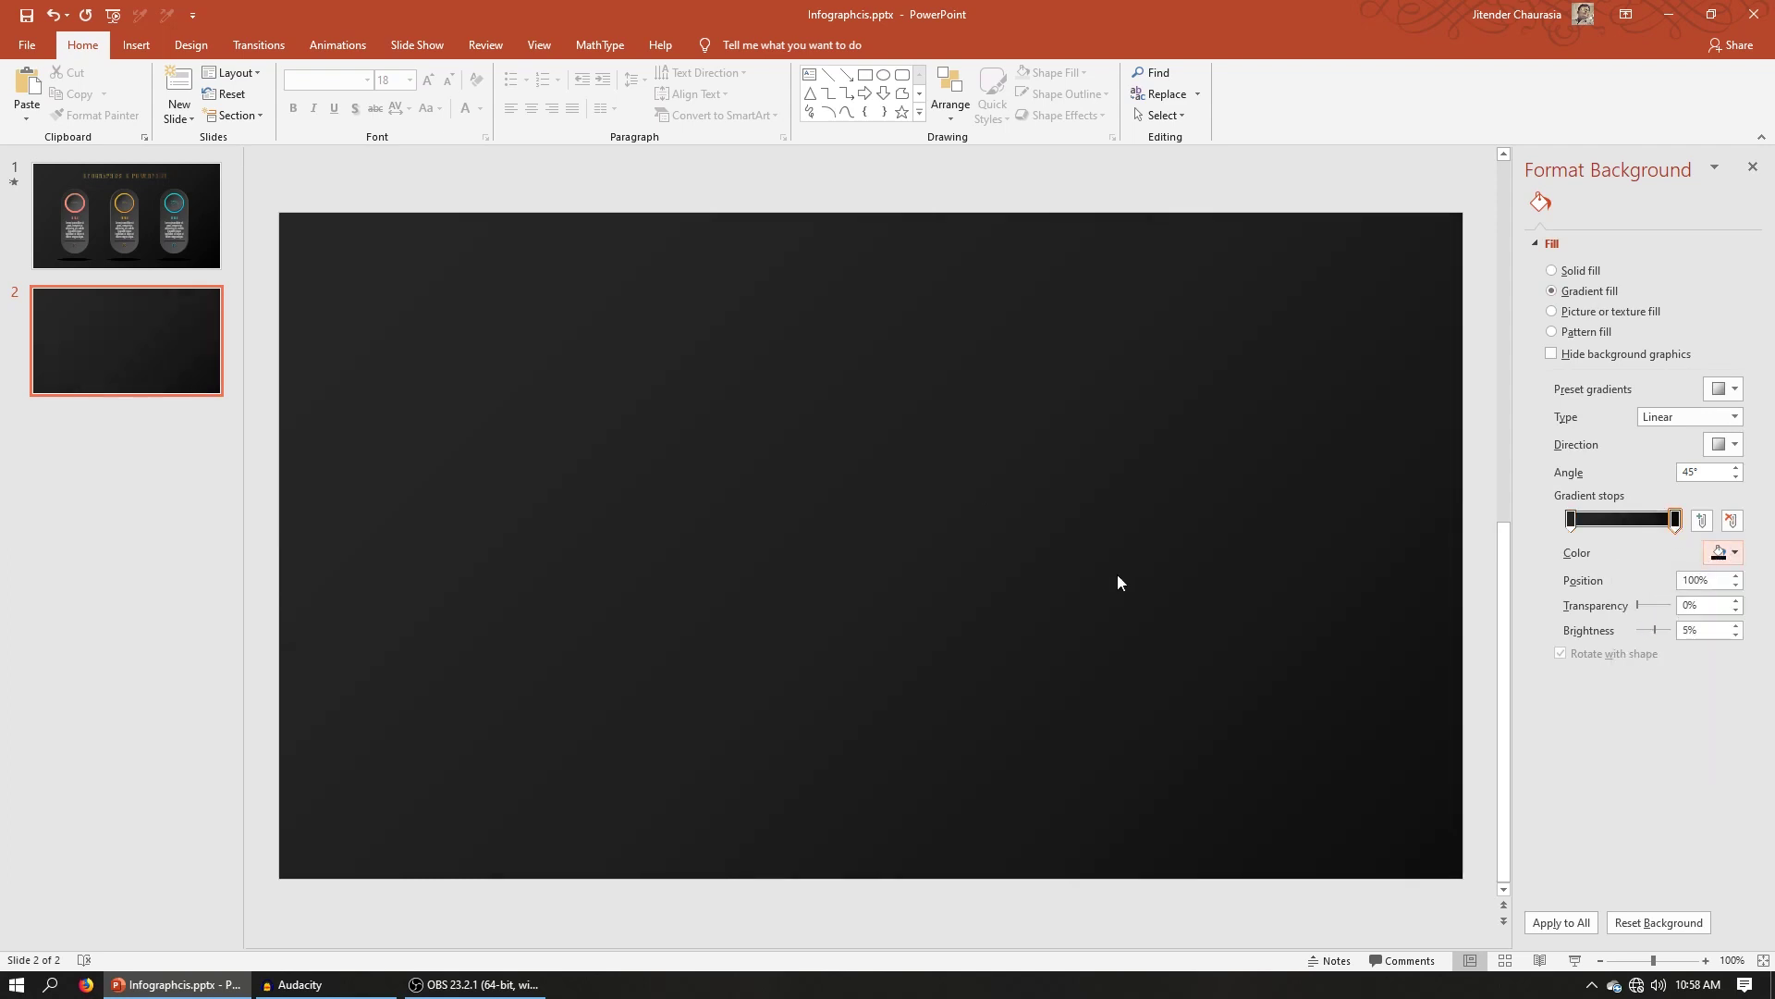
Draw a rounded-corner rectangle about 5.29" high and 4.15" wide on the slide
{"action": "left_click", "coordinate": [919, 112]}
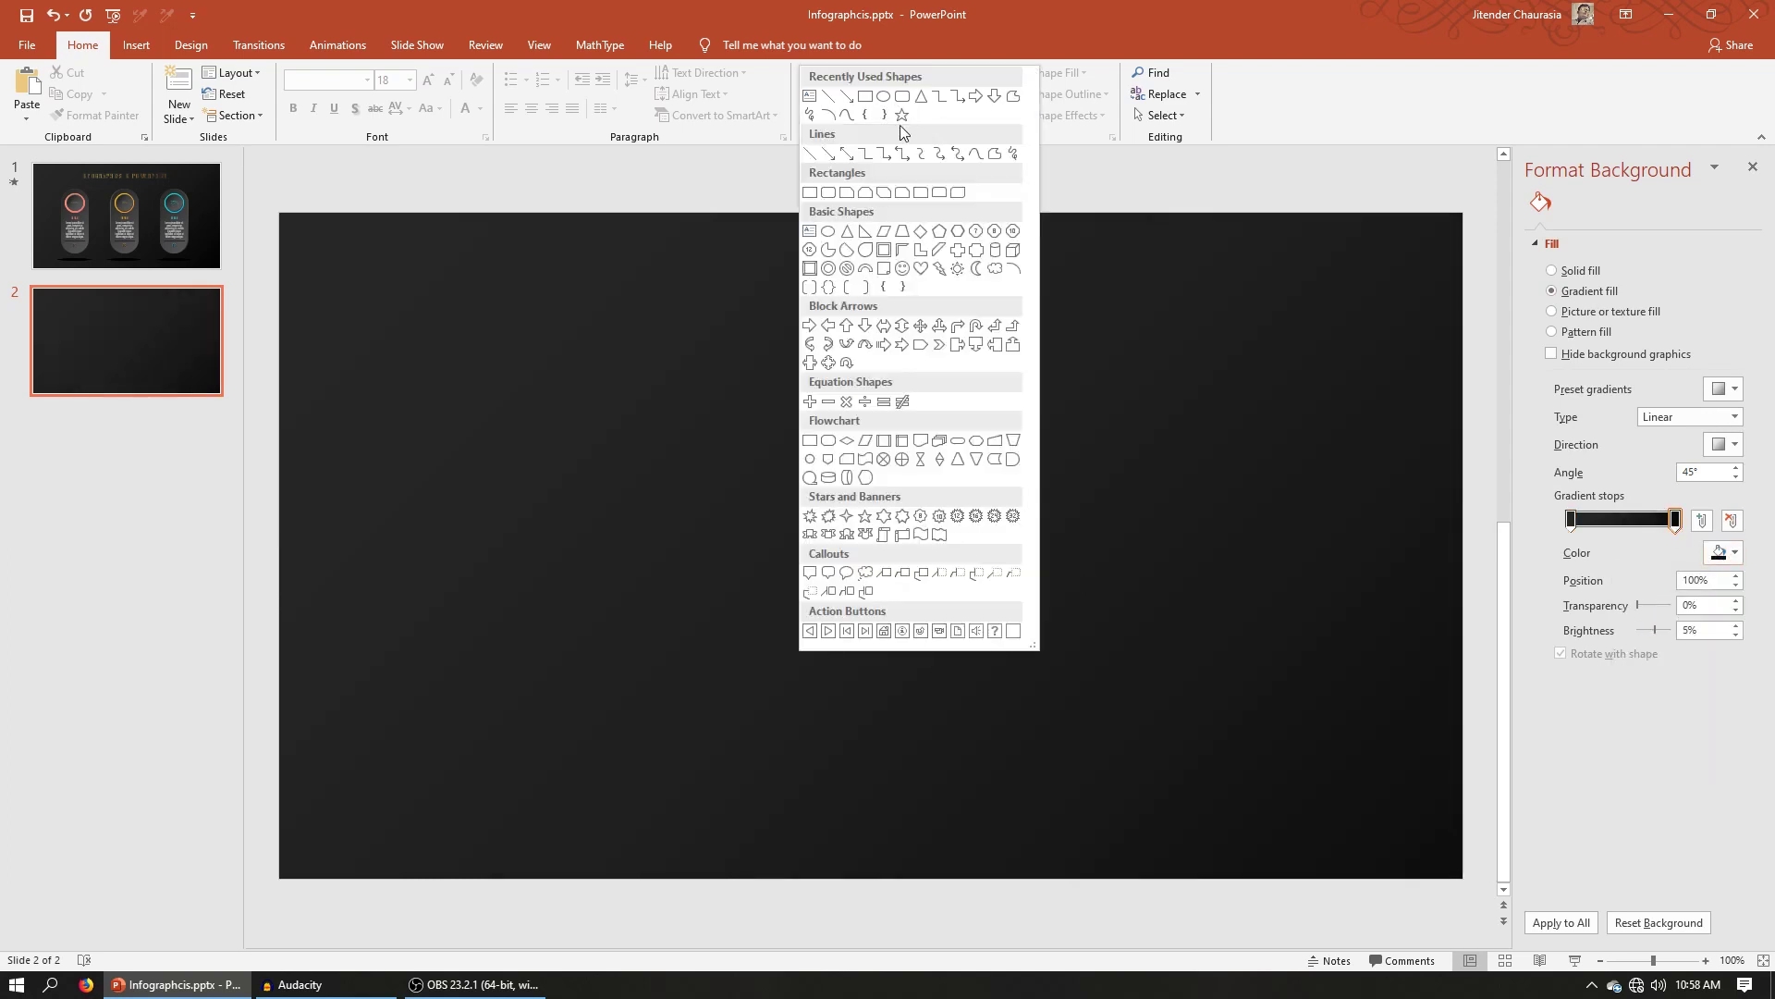
{"action": "left_click", "coordinate": [829, 192]}
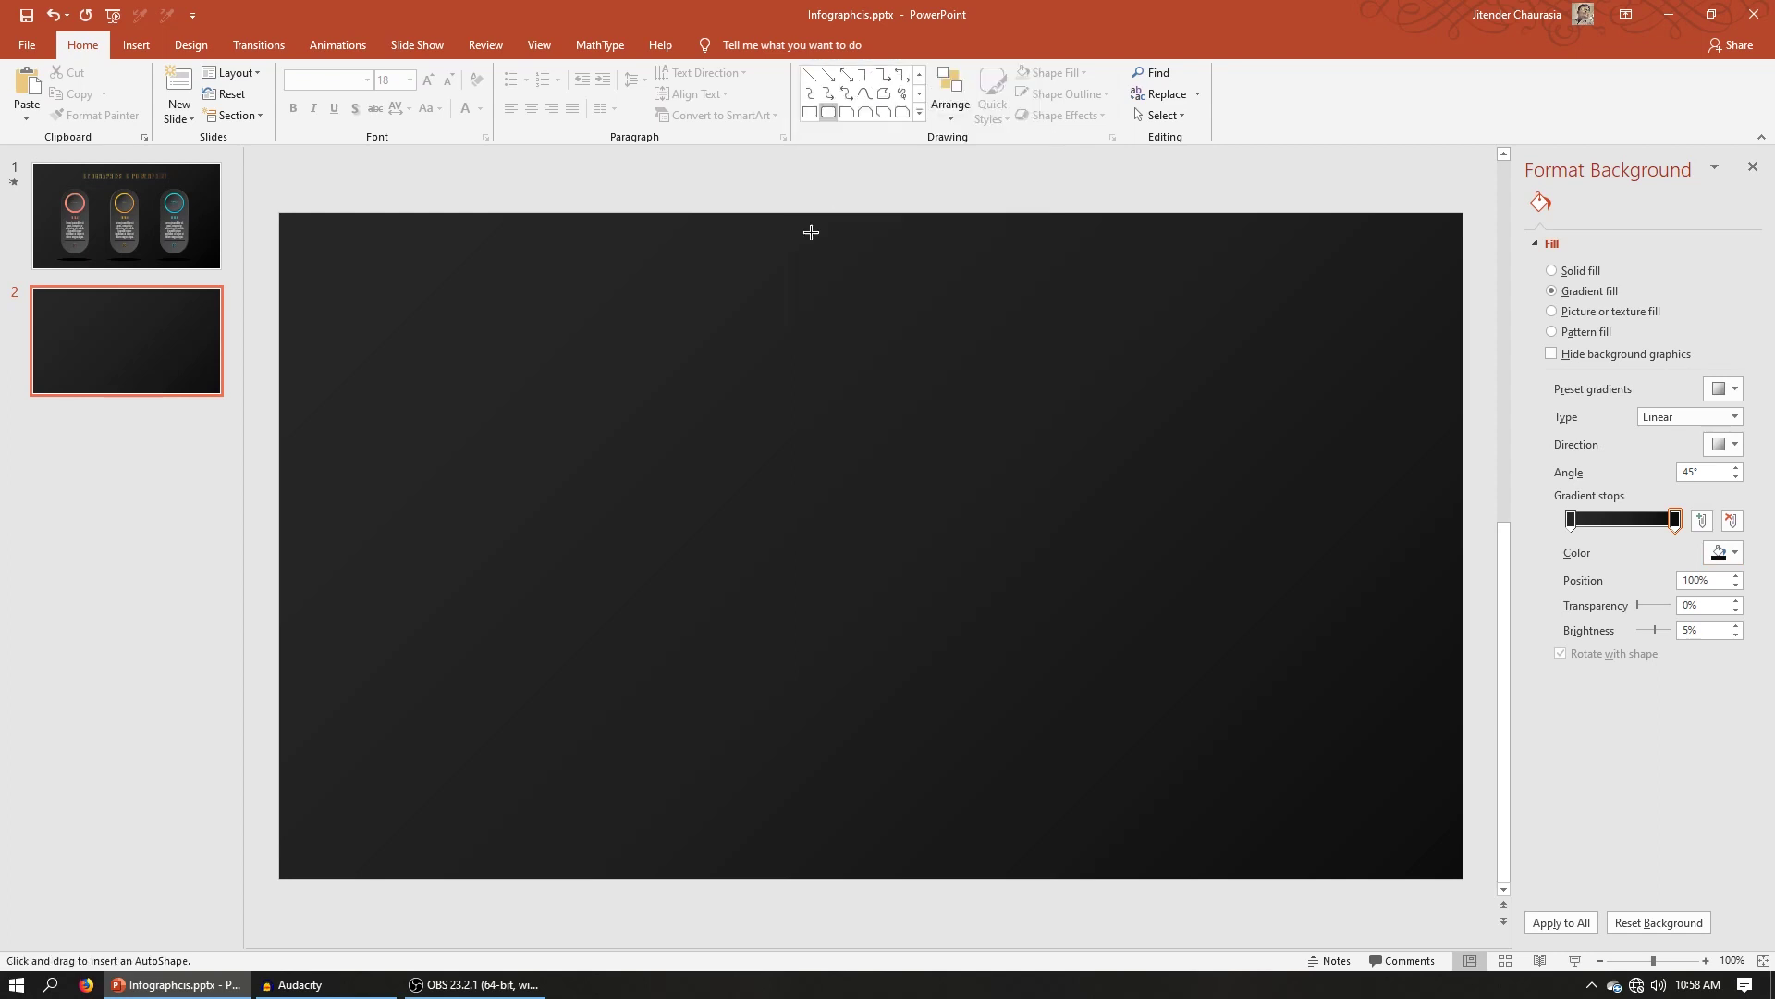
{"action": "left_click_drag", "start_coordinate": [544, 361], "coordinate": [902, 791]}
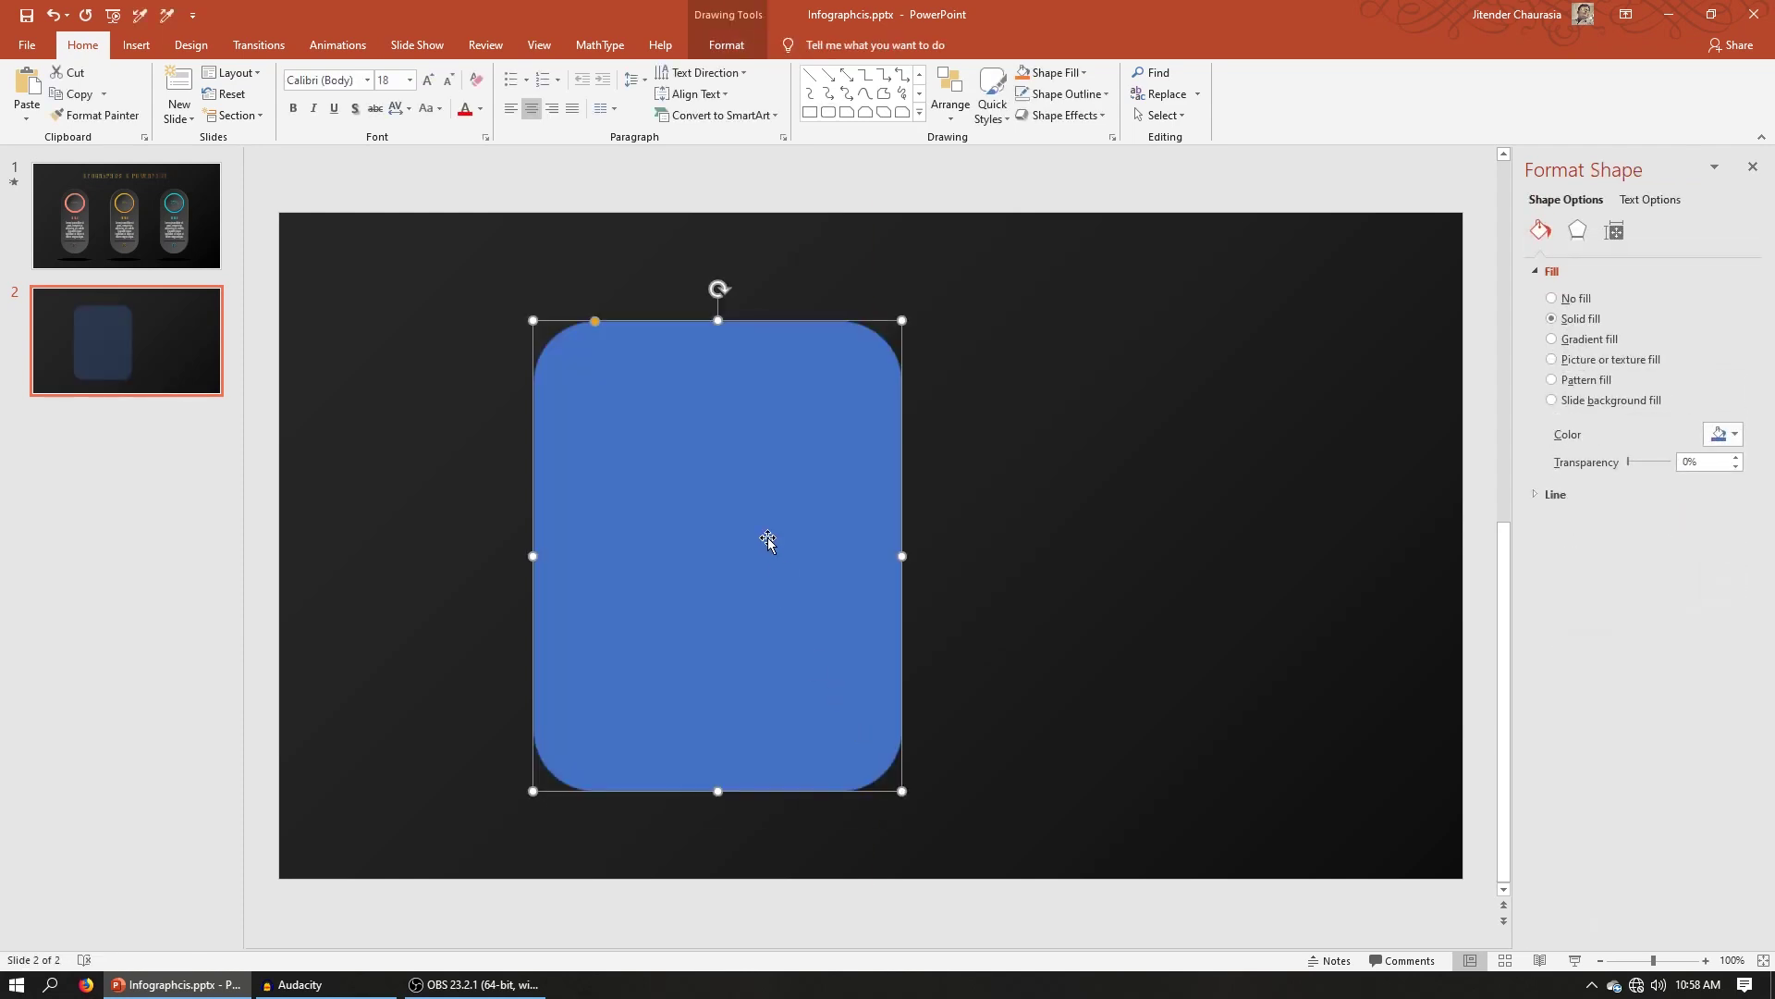
Set the rounded rectangle's height to 4.5" and width to 2"
{"action": "left_click", "coordinate": [735, 51]}
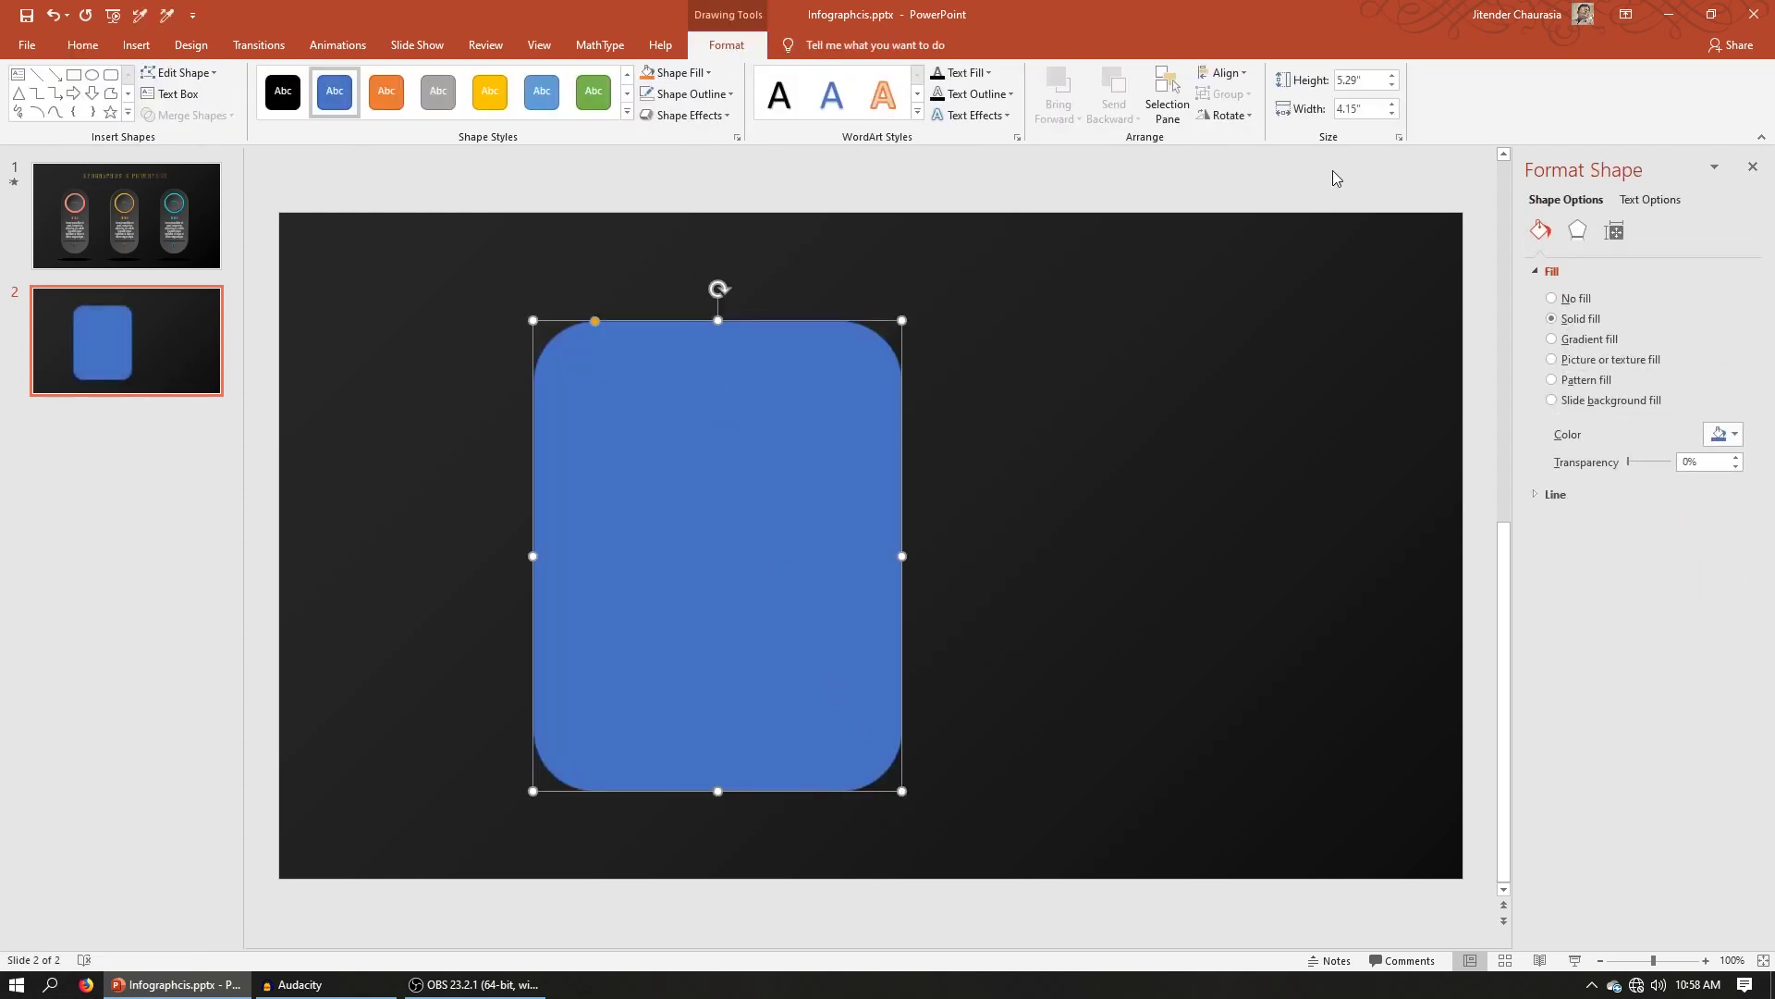
{"action": "left_click", "coordinate": [1373, 86]}
{"action": "left_click", "coordinate": [1318, 108]}
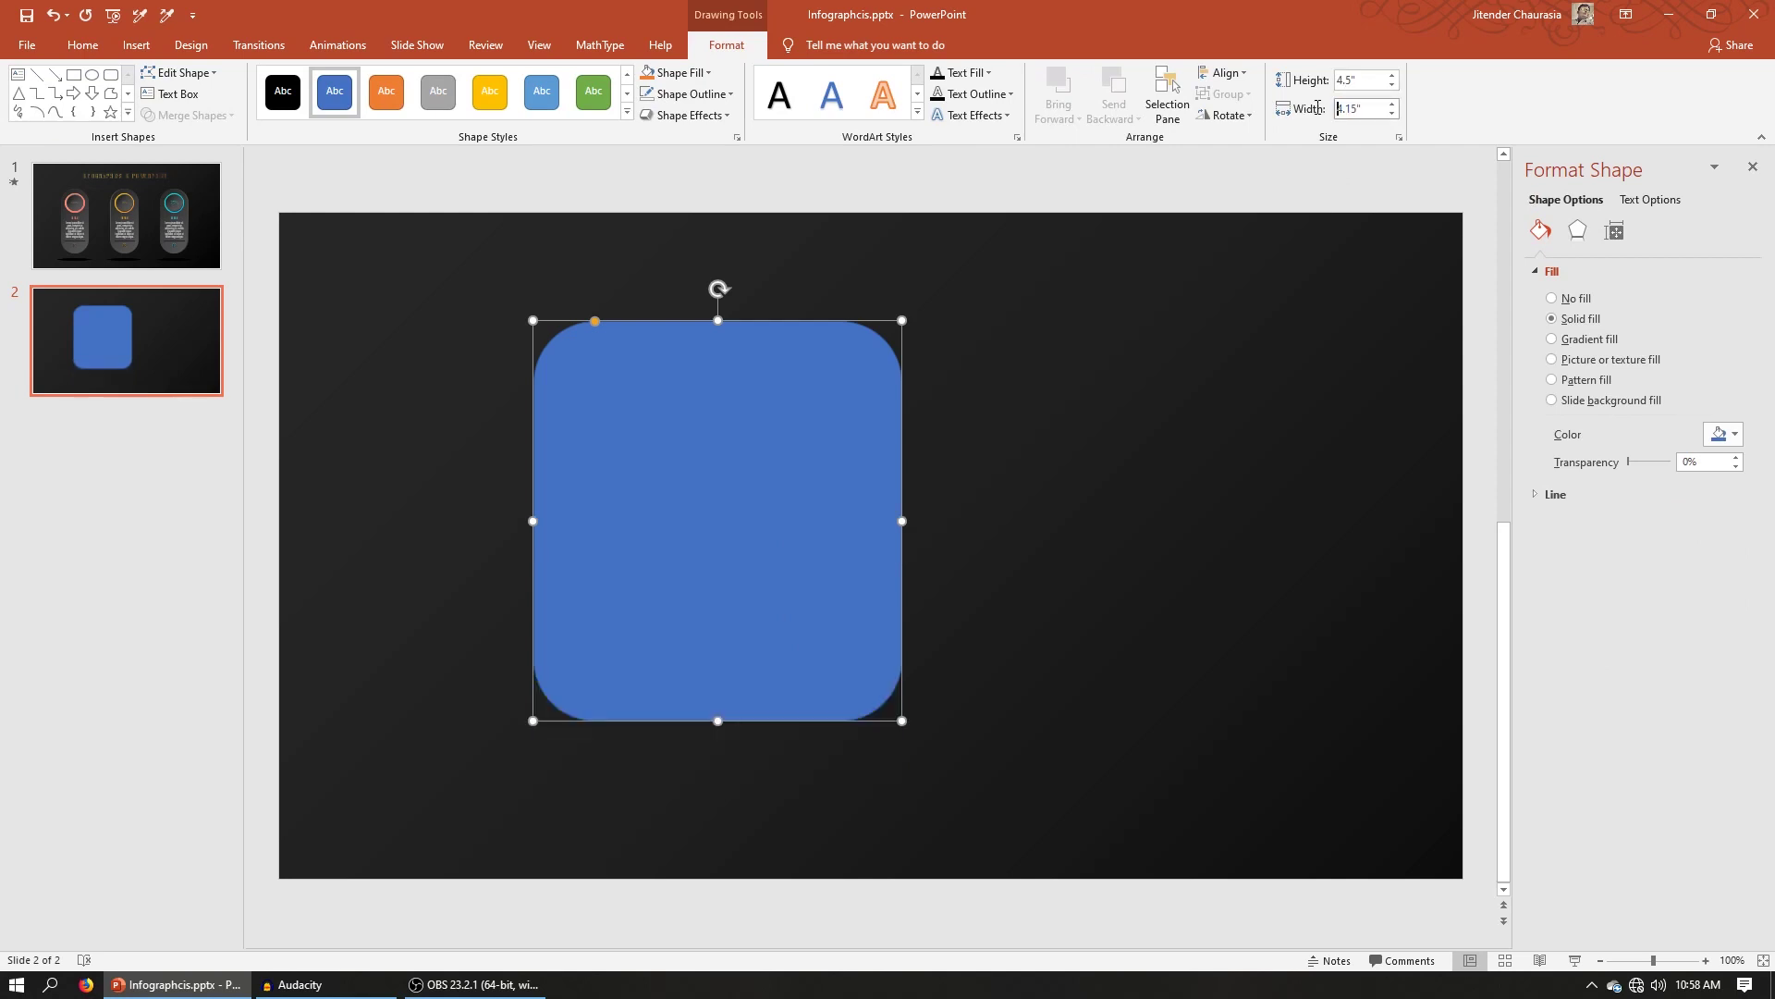
{"action": "type", "text": "2"}
{"action": "key", "text": "Return"}
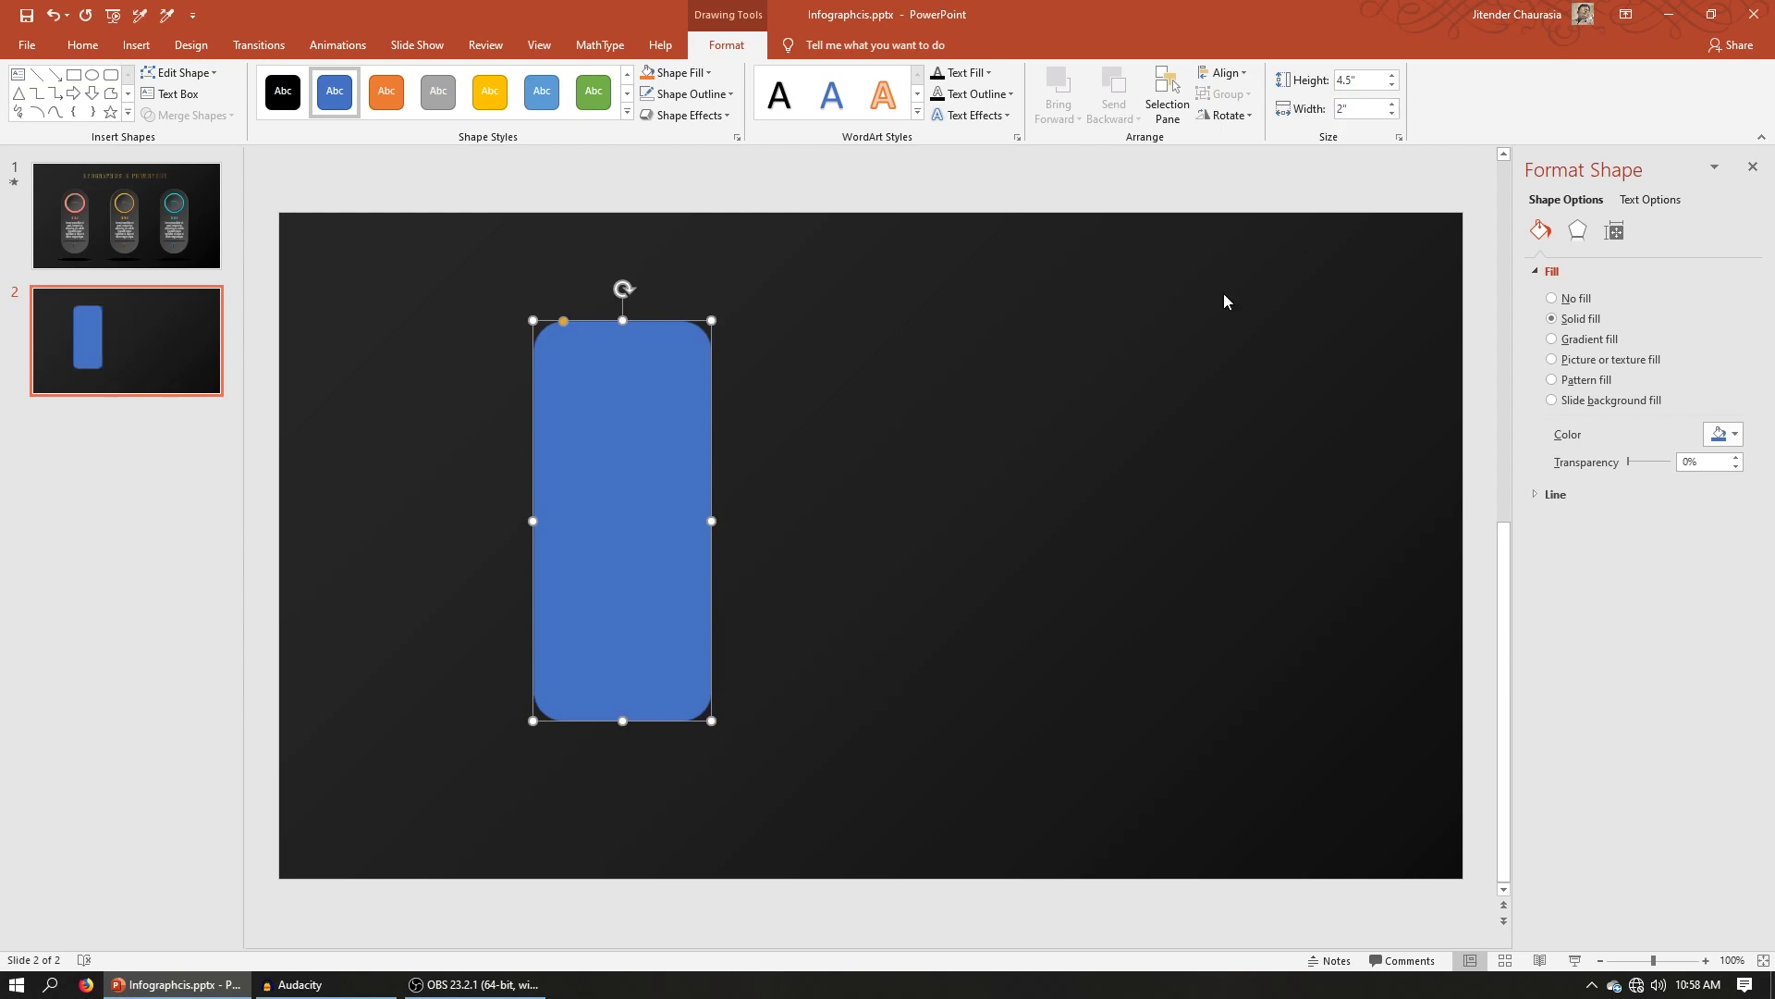
Centre the rounded rectangle on the slide and round its corners fully into a pill shape
{"action": "left_click_drag", "start_coordinate": [670, 416], "coordinate": [922, 447]}
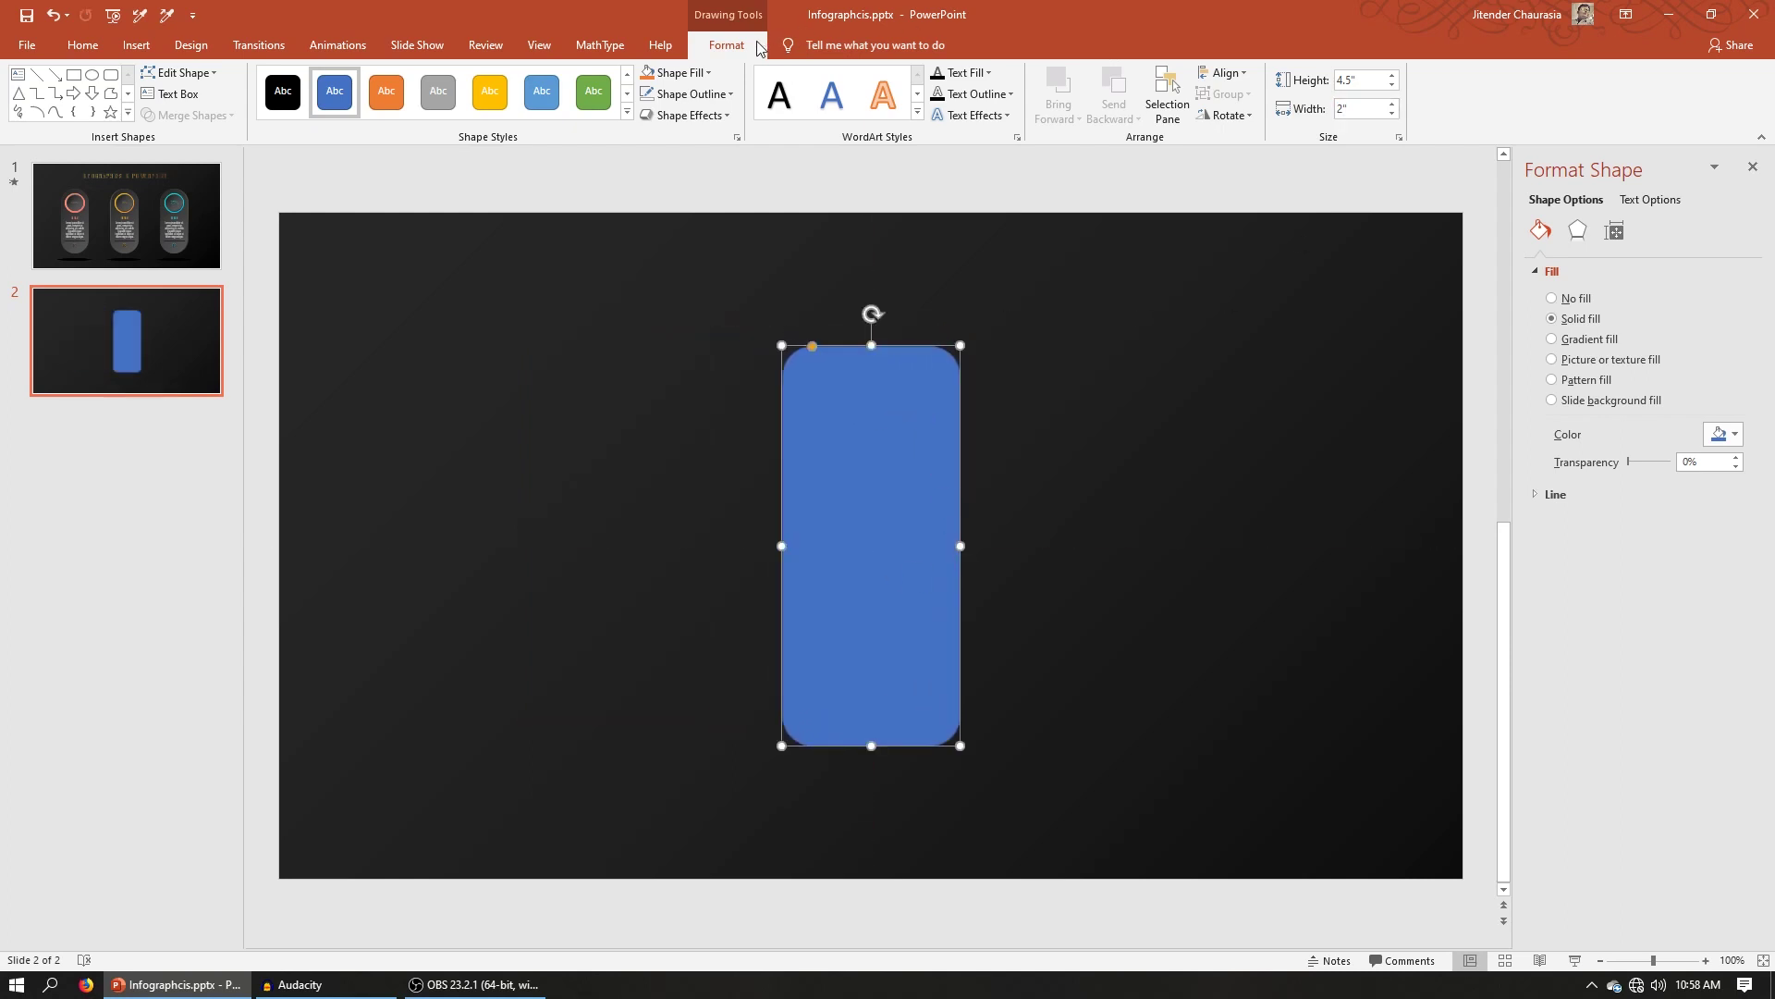
{"action": "left_click", "coordinate": [1221, 72]}
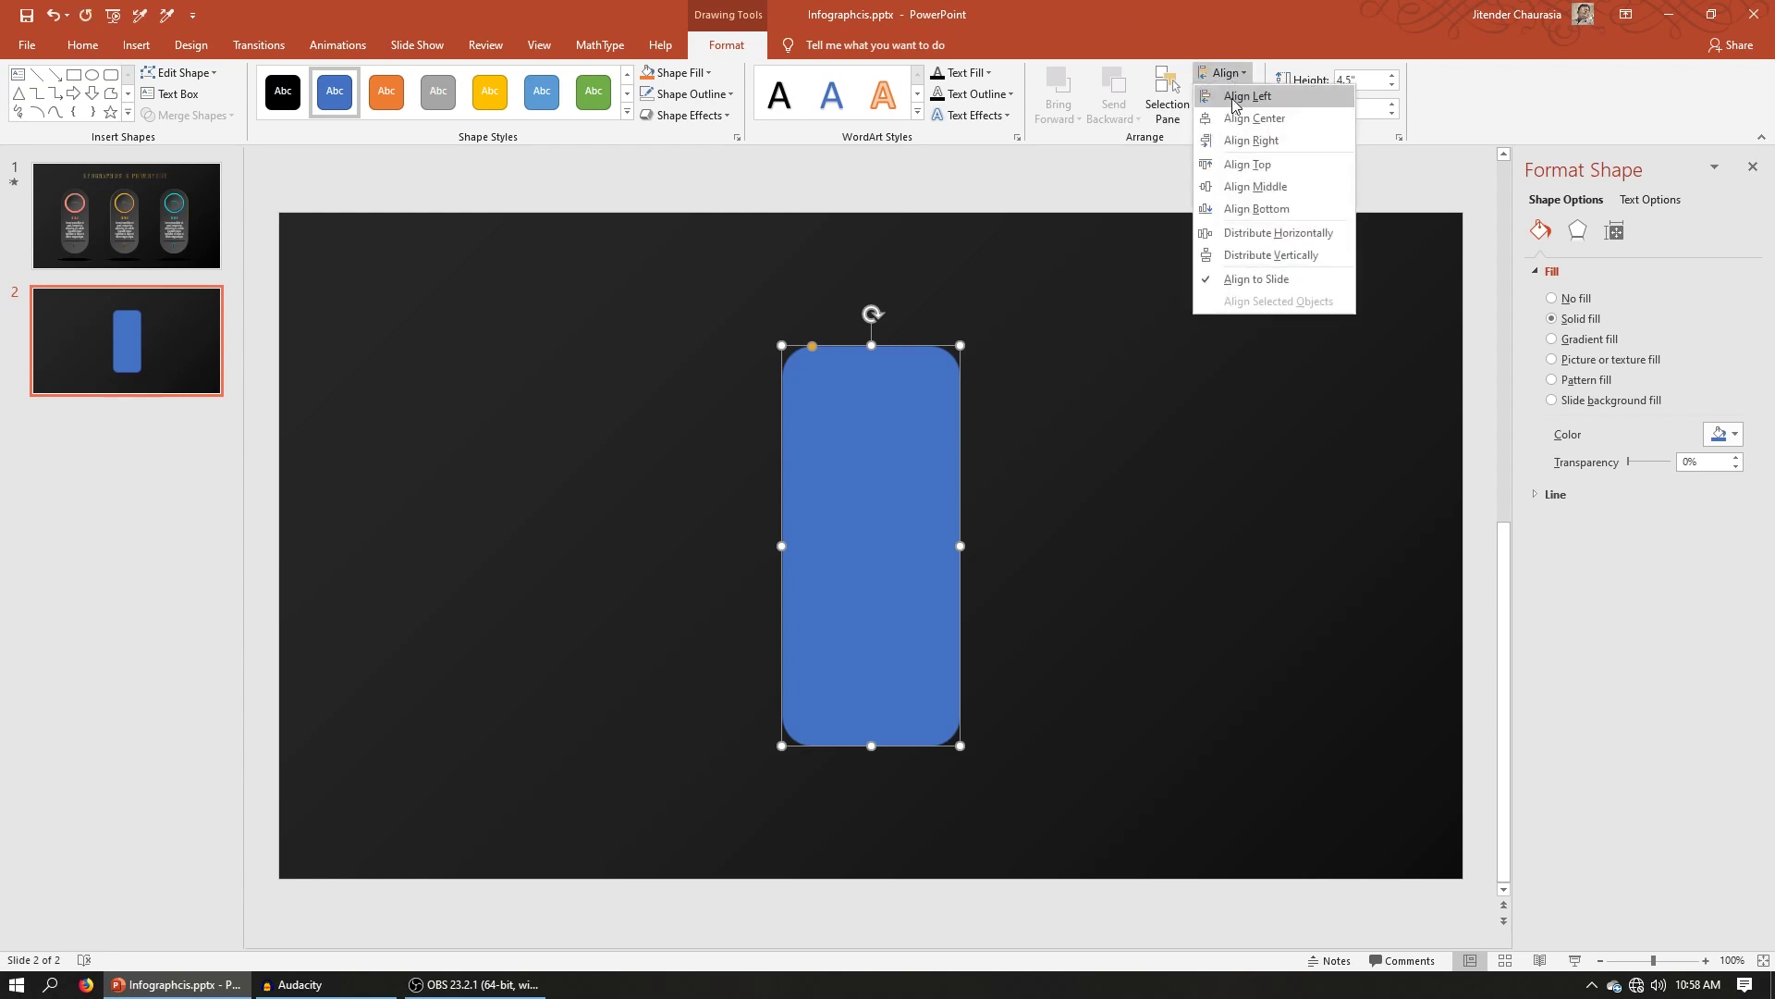
{"action": "left_click_drag", "start_coordinate": [812, 346], "coordinate": [872, 347]}
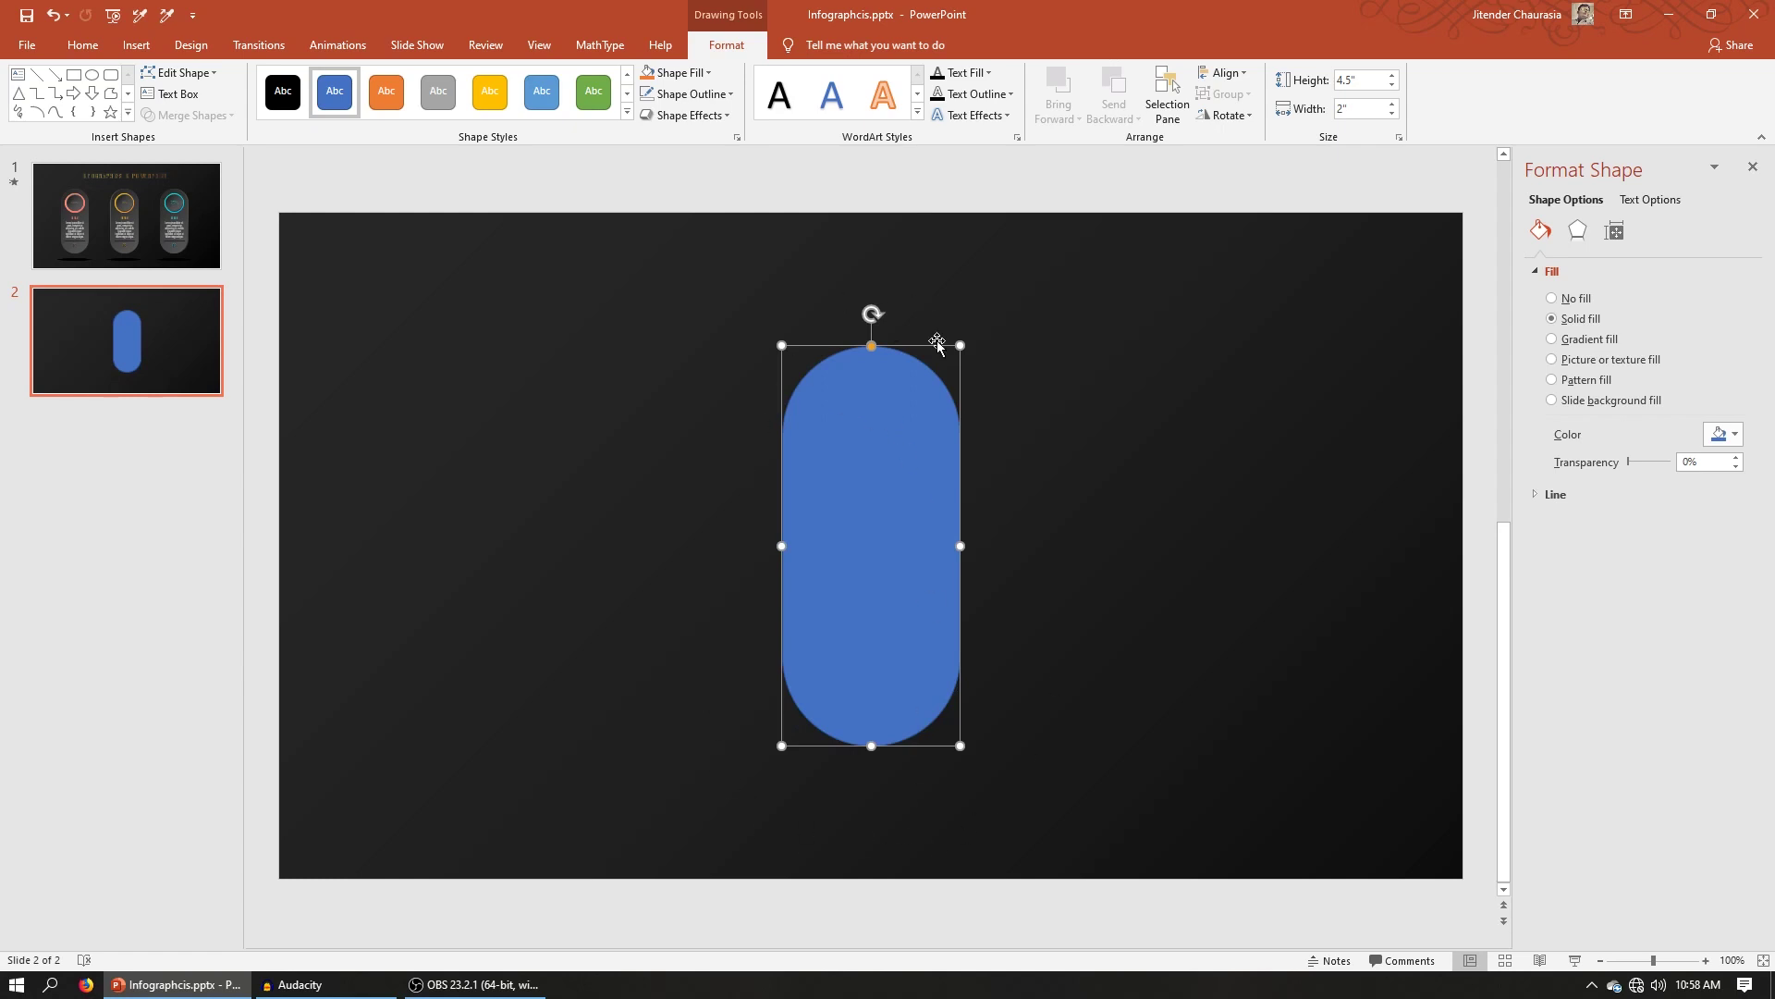
Copy the row of colour swatches above the first slide and paste it above the second slide
{"action": "left_click", "coordinate": [185, 253]}
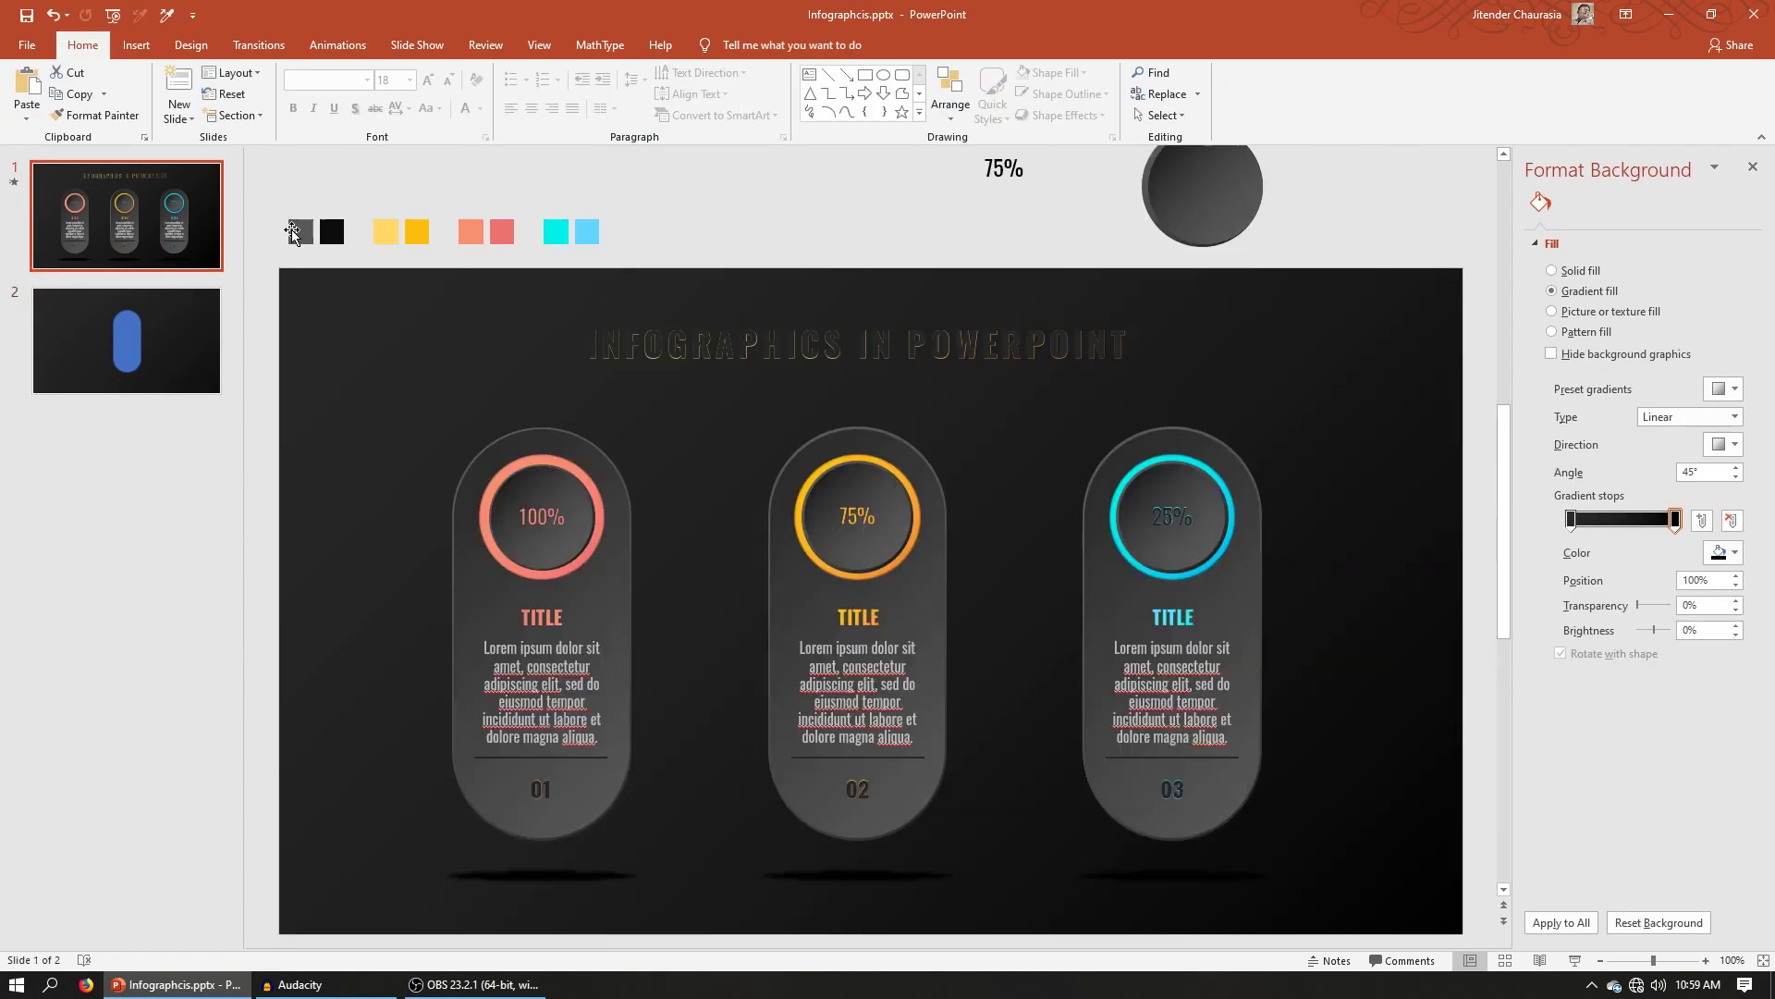
{"action": "left_click_drag", "start_coordinate": [276, 202], "coordinate": [654, 258]}
{"action": "left_click", "coordinate": [929, 470]}
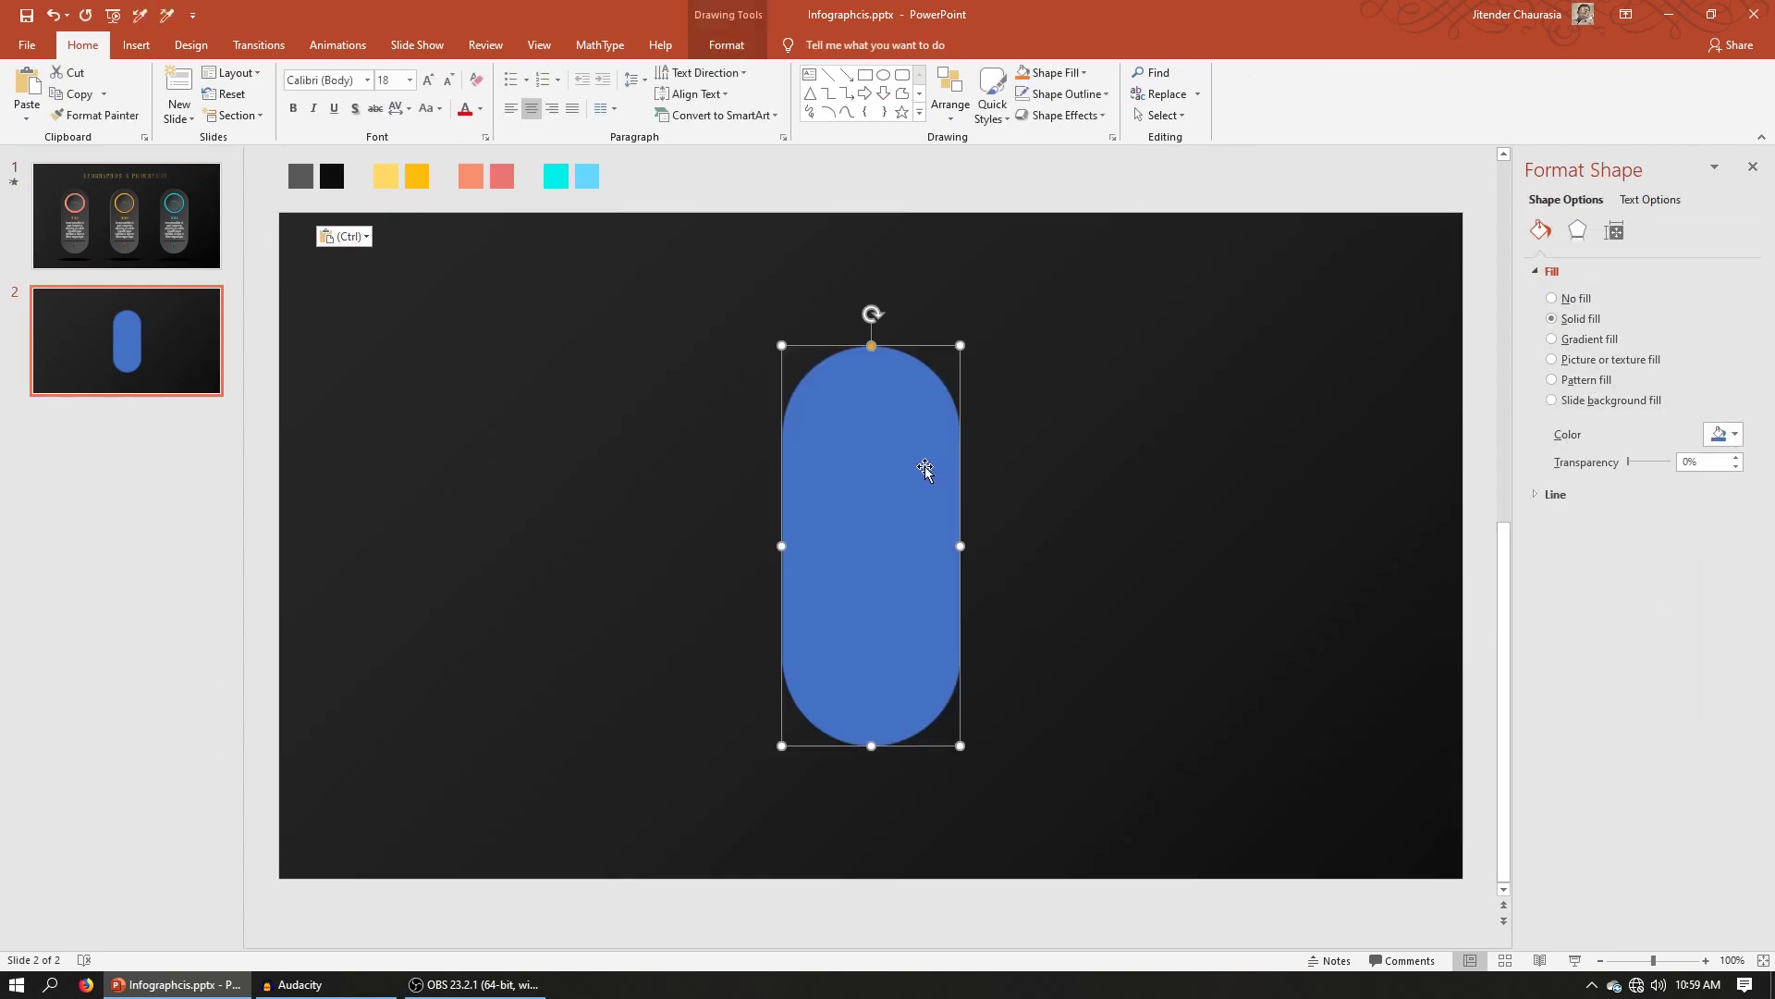
Duplicate the blue pill and place the copy near the slide's upper-right corner
{"action": "left_click", "coordinate": [852, 191]}
{"action": "left_click", "coordinate": [932, 460]}
{"action": "left_click_drag", "start_coordinate": [896, 531], "coordinate": [1365, 425]}
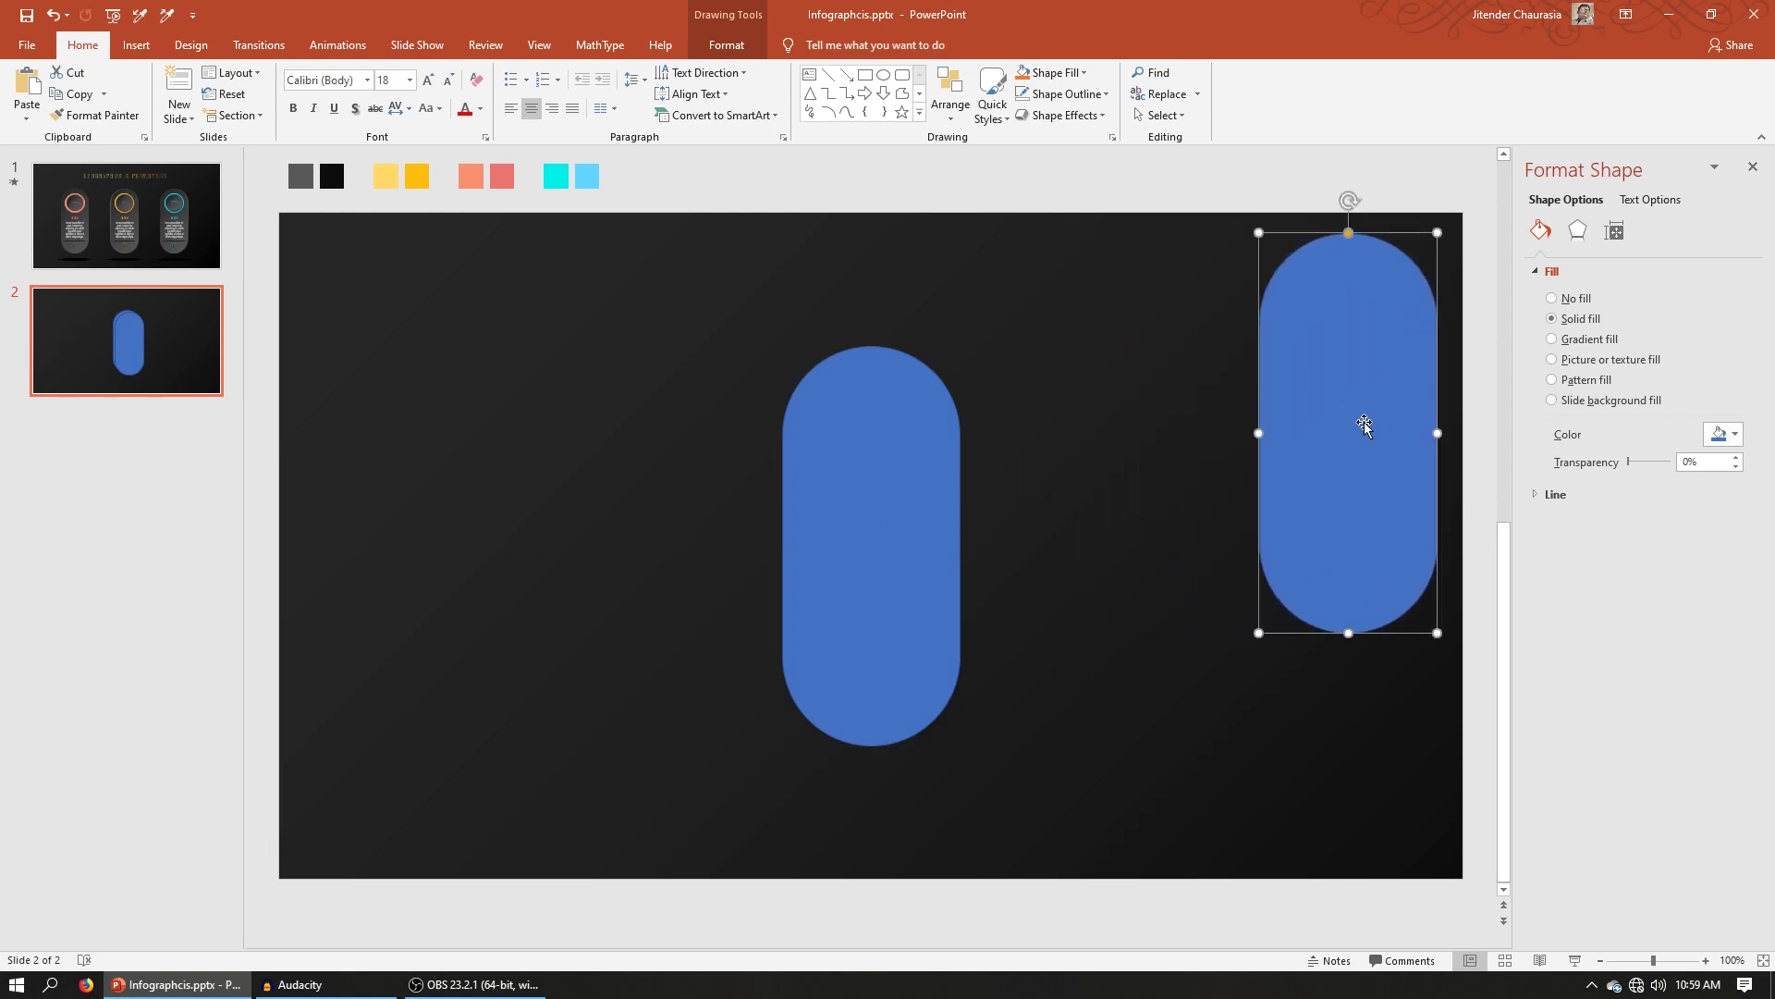
Apply a linear 45° gradient fill to the centre pill, sampling the black swatch for its first stop
{"action": "left_click", "coordinate": [873, 474]}
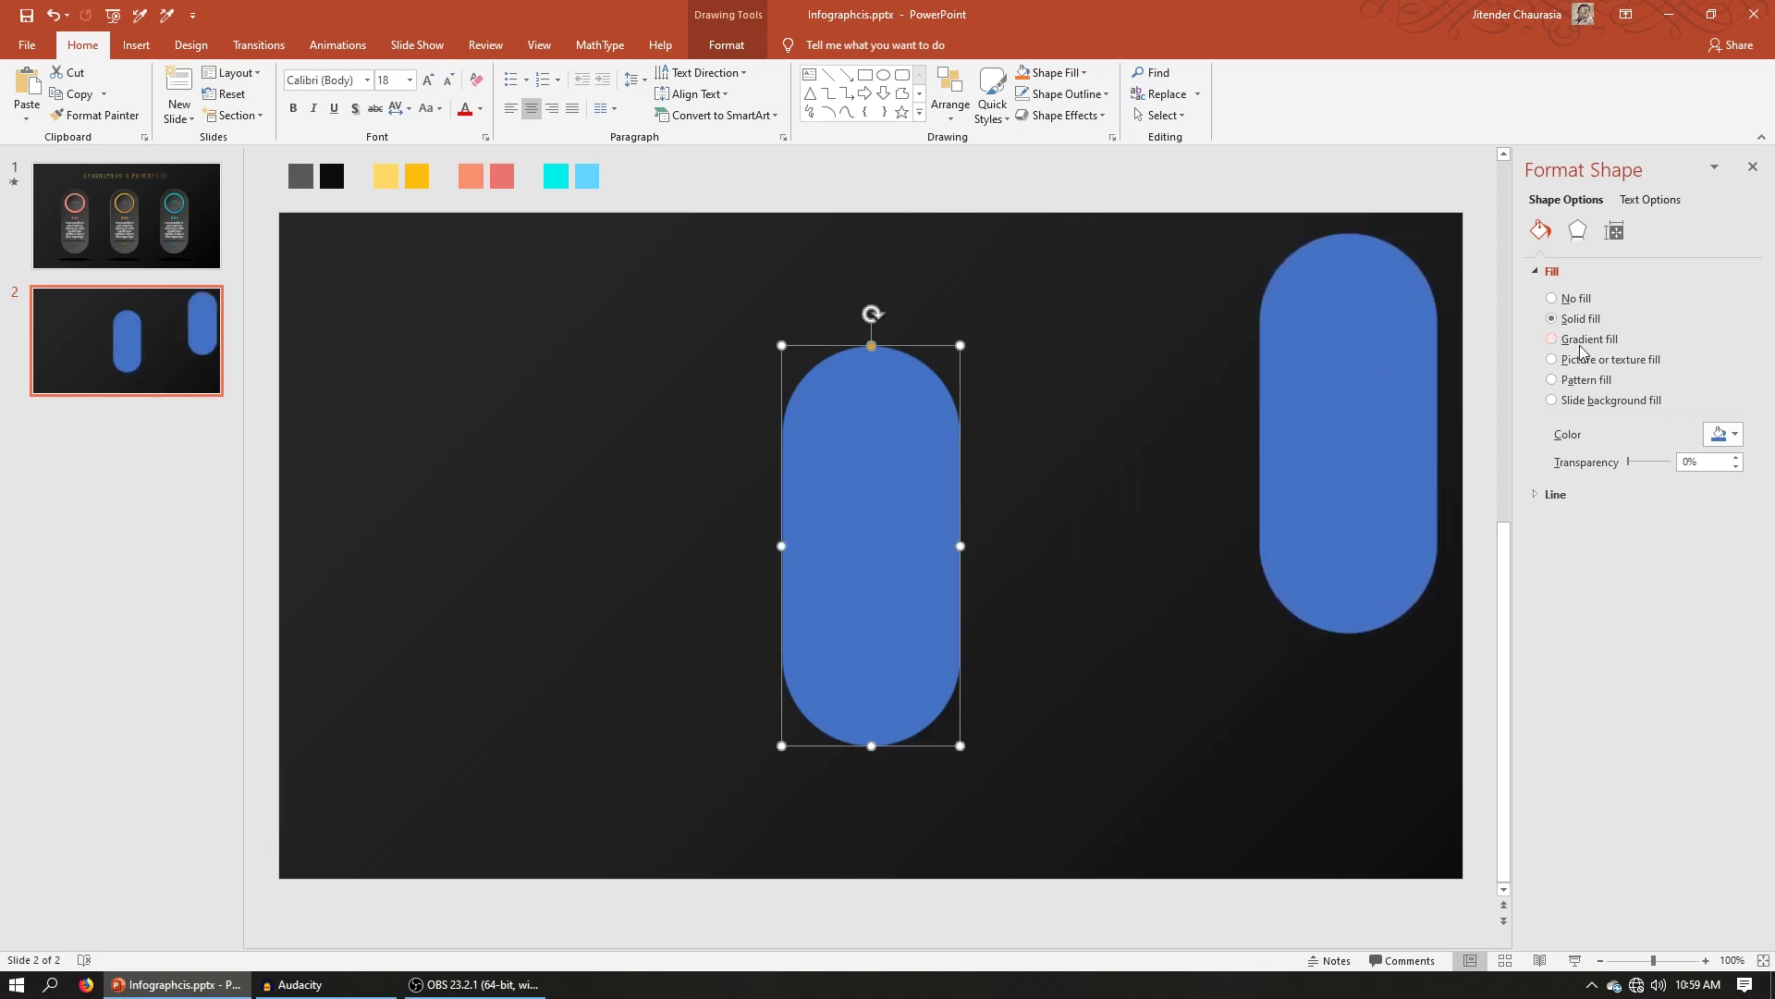
{"action": "left_click", "coordinate": [1676, 566]}
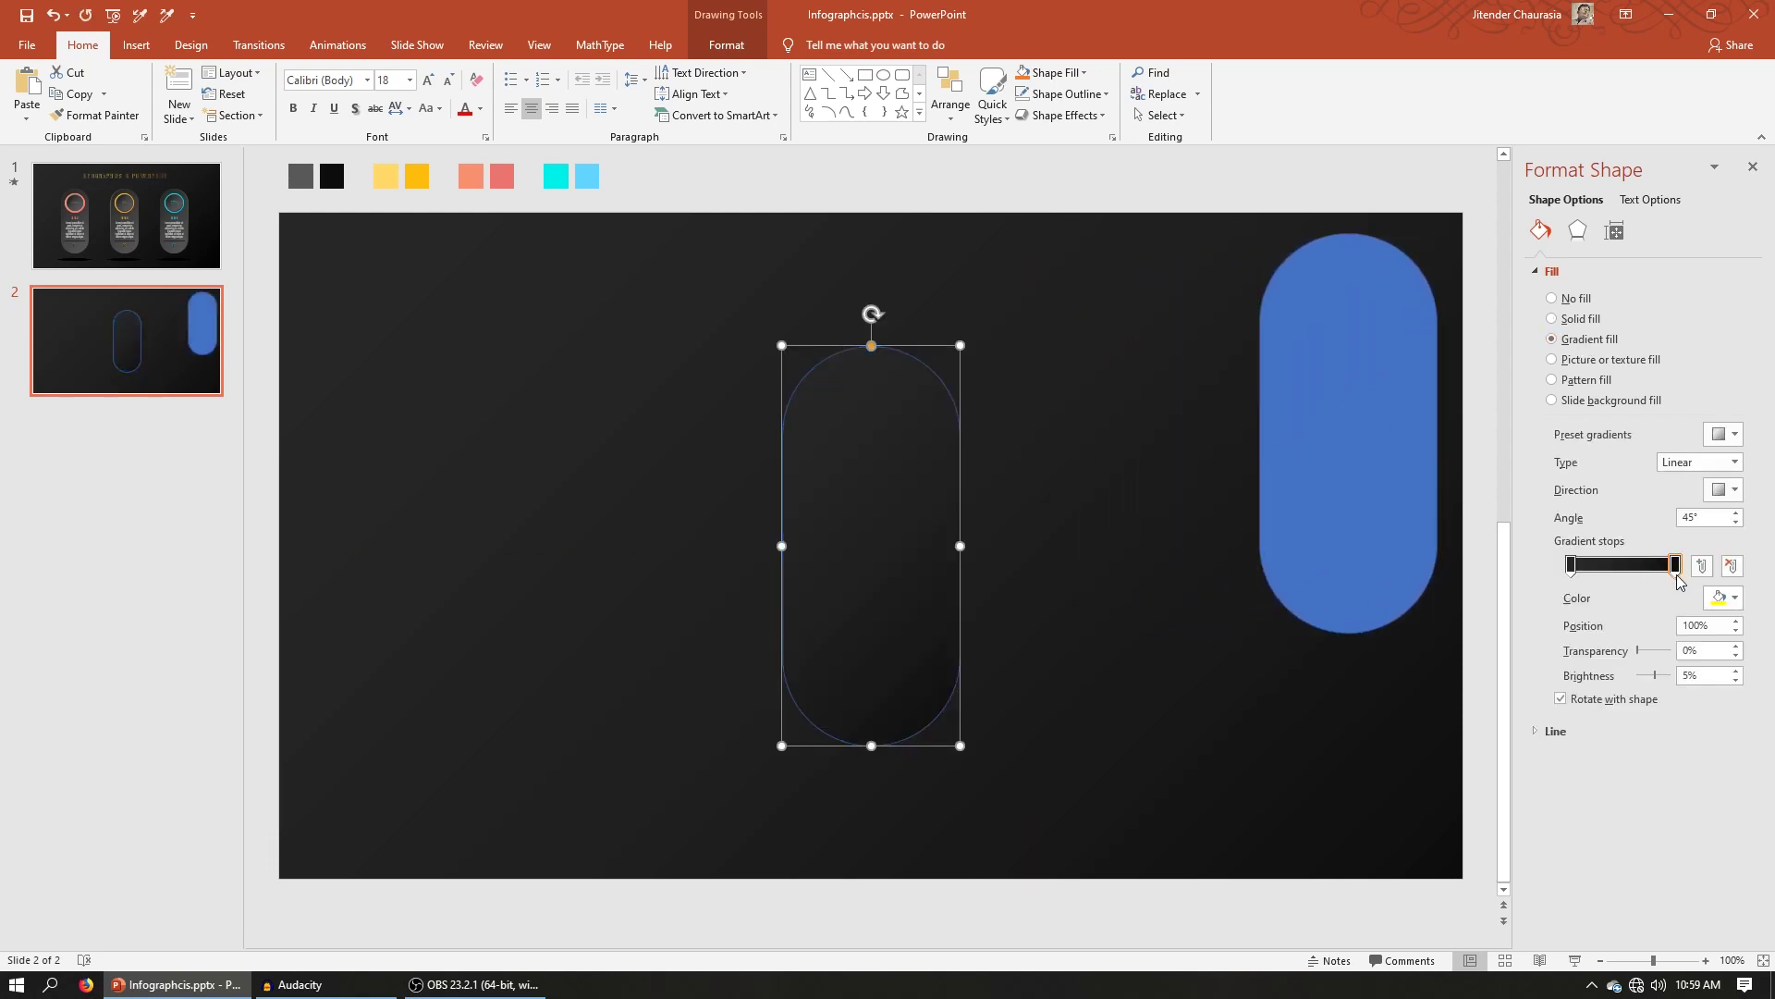
{"action": "left_click", "coordinate": [1571, 564]}
{"action": "left_click", "coordinate": [1723, 598]}
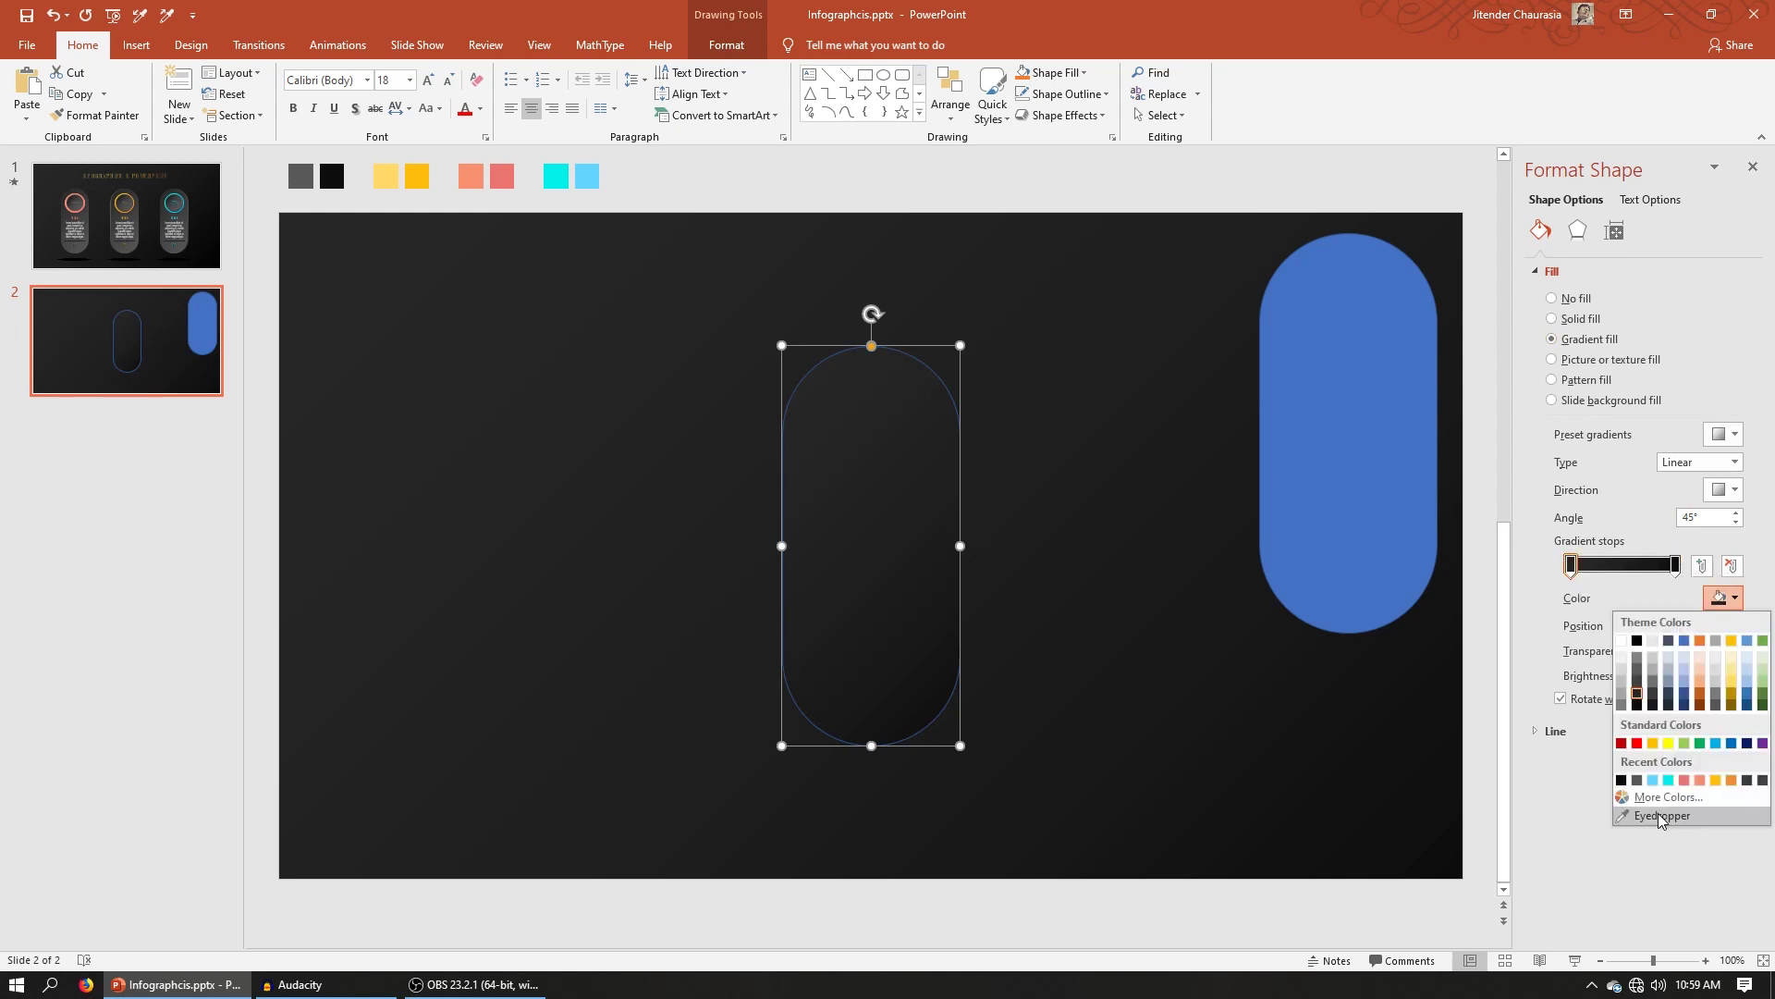
{"action": "left_click", "coordinate": [1660, 816]}
{"action": "left_click", "coordinate": [332, 176]}
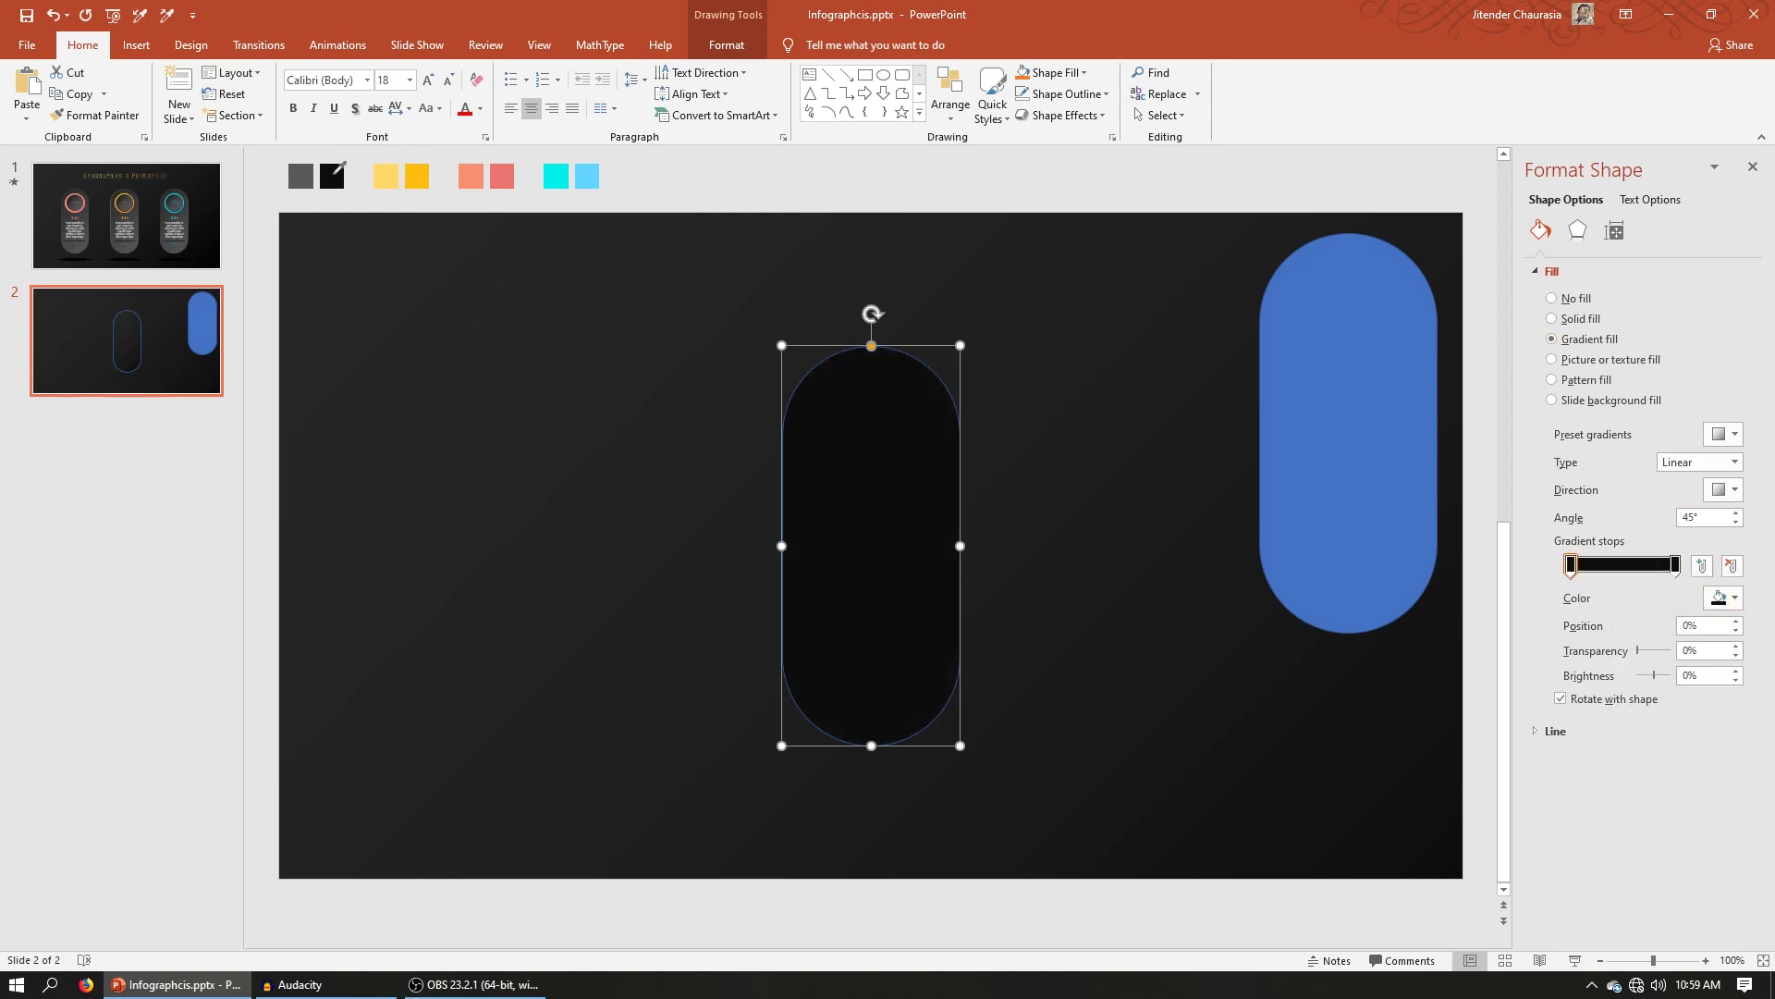
Sample the dark grey swatch for the last gradient stop of the centre pill
{"action": "left_click", "coordinate": [1674, 564]}
{"action": "left_click", "coordinate": [1724, 597]}
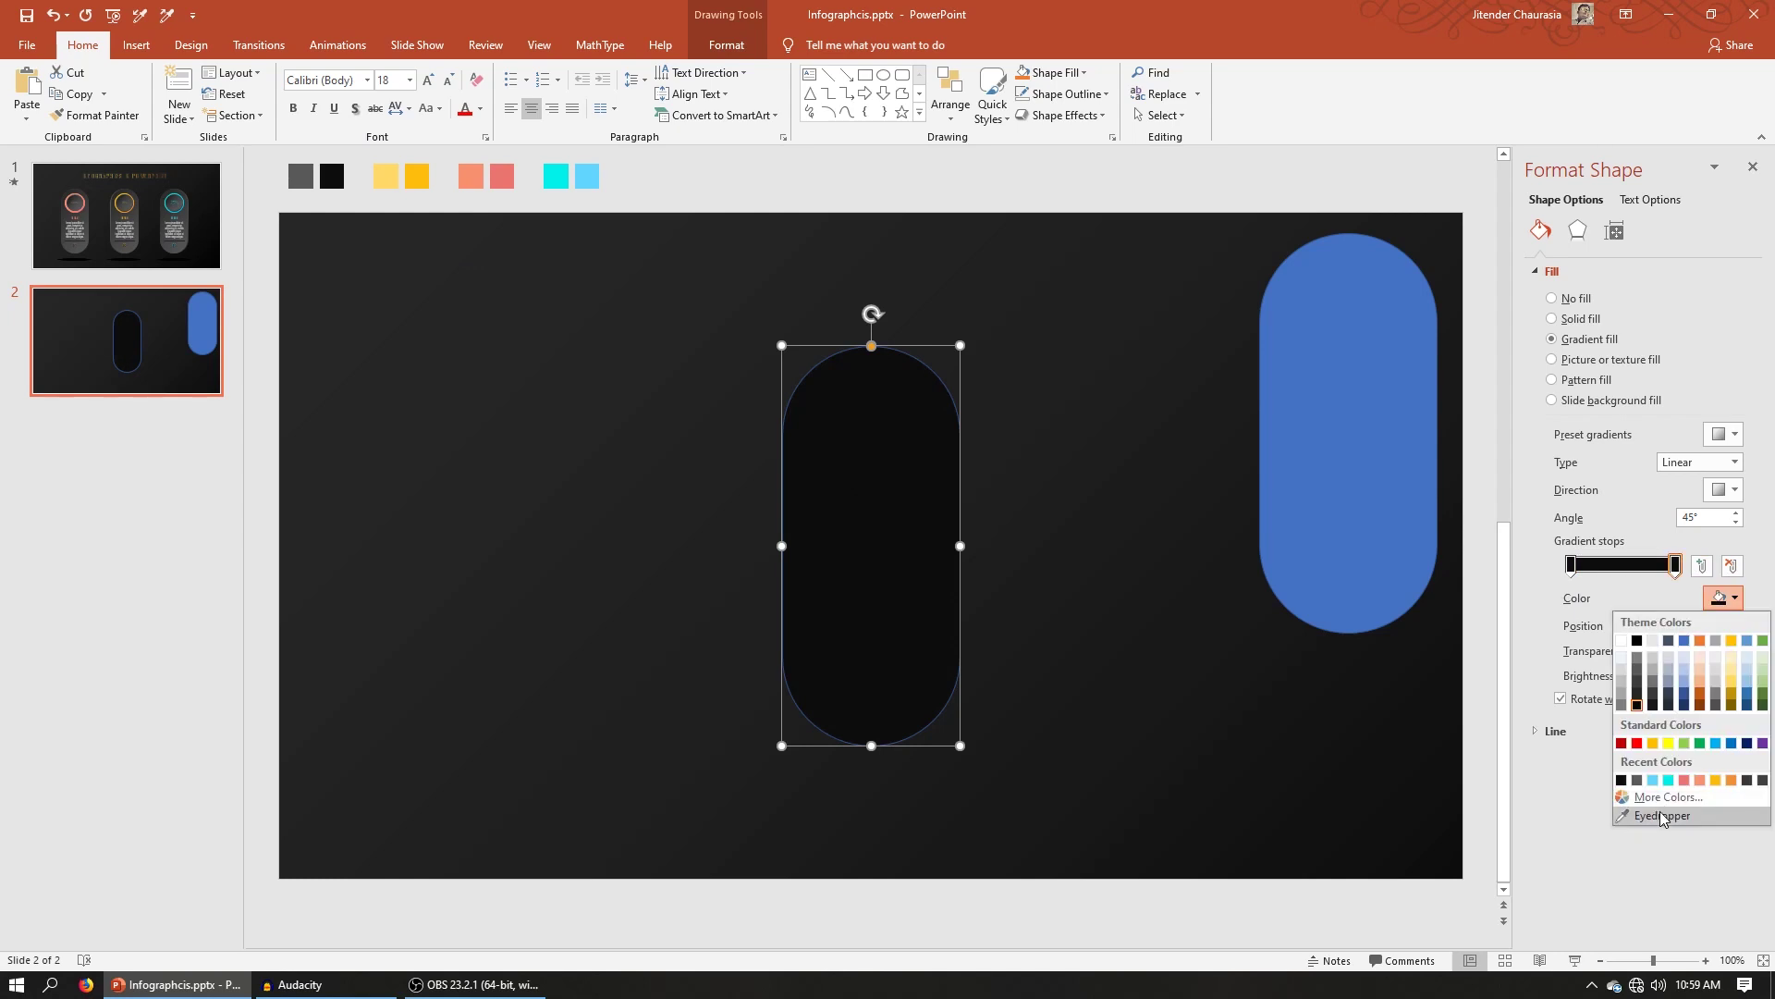
{"action": "left_click", "coordinate": [1662, 818]}
{"action": "left_click", "coordinate": [298, 170]}
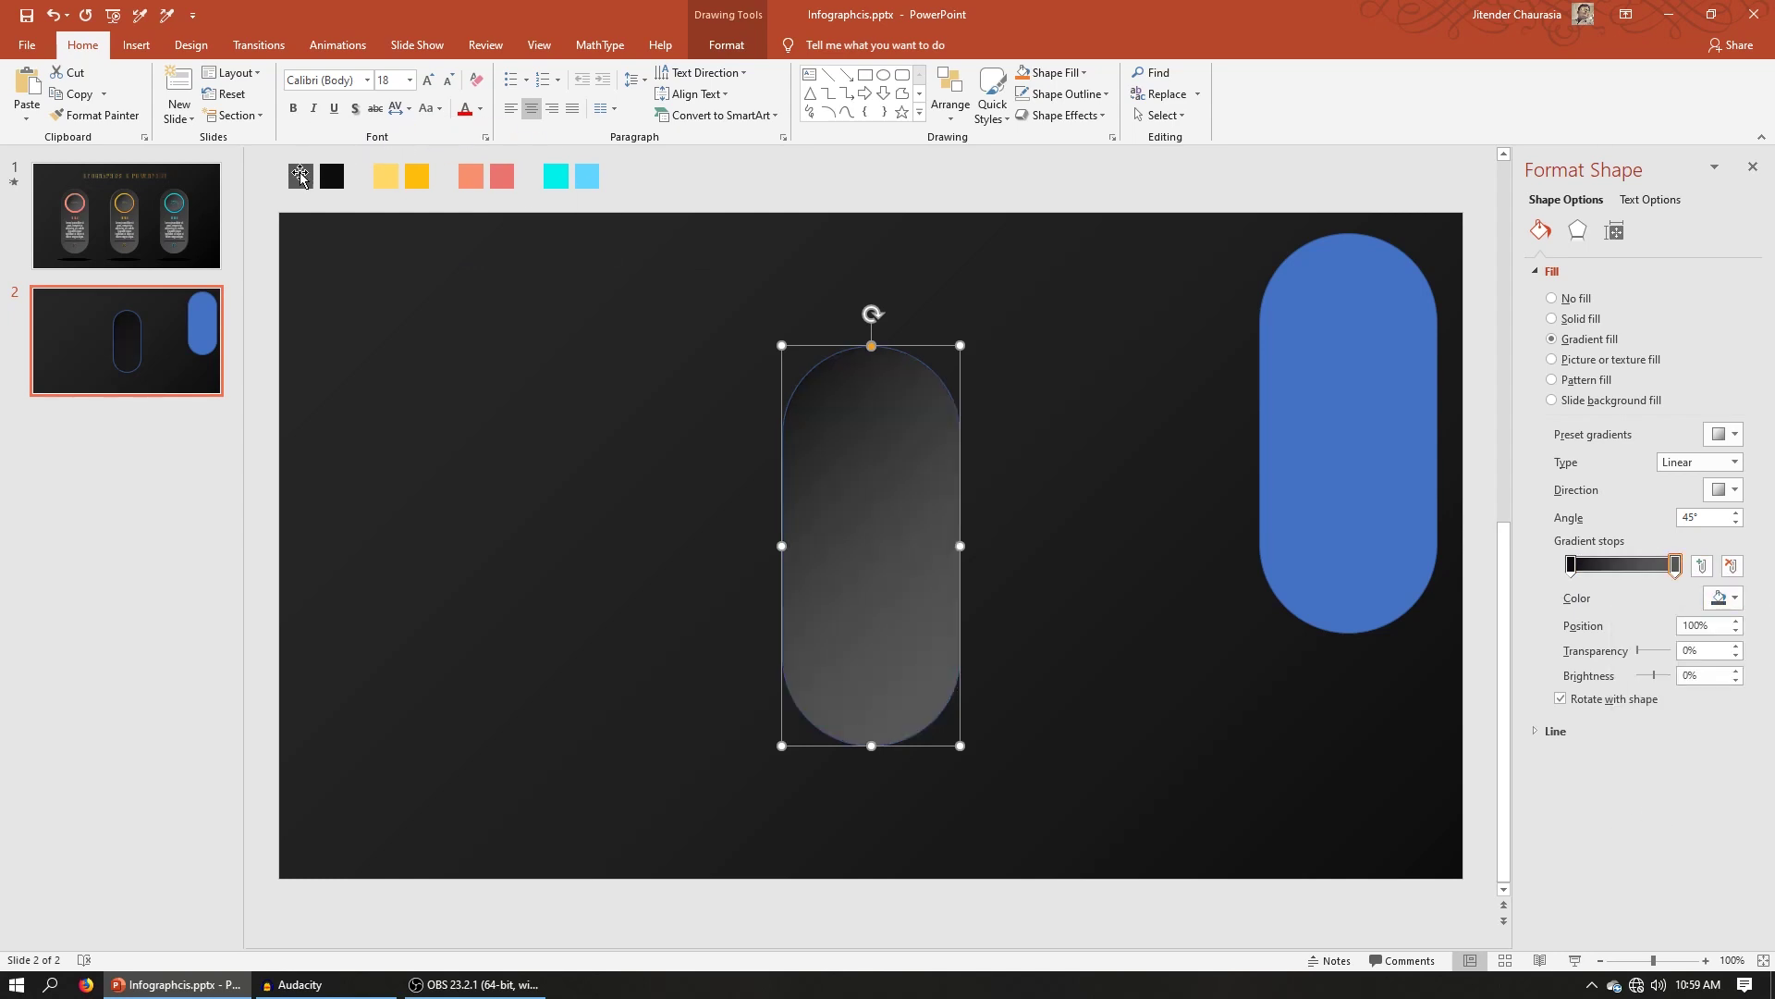
{"action": "left_click", "coordinate": [675, 471]}
Remove the outline from the centre pill
{"action": "left_click", "coordinate": [885, 572]}
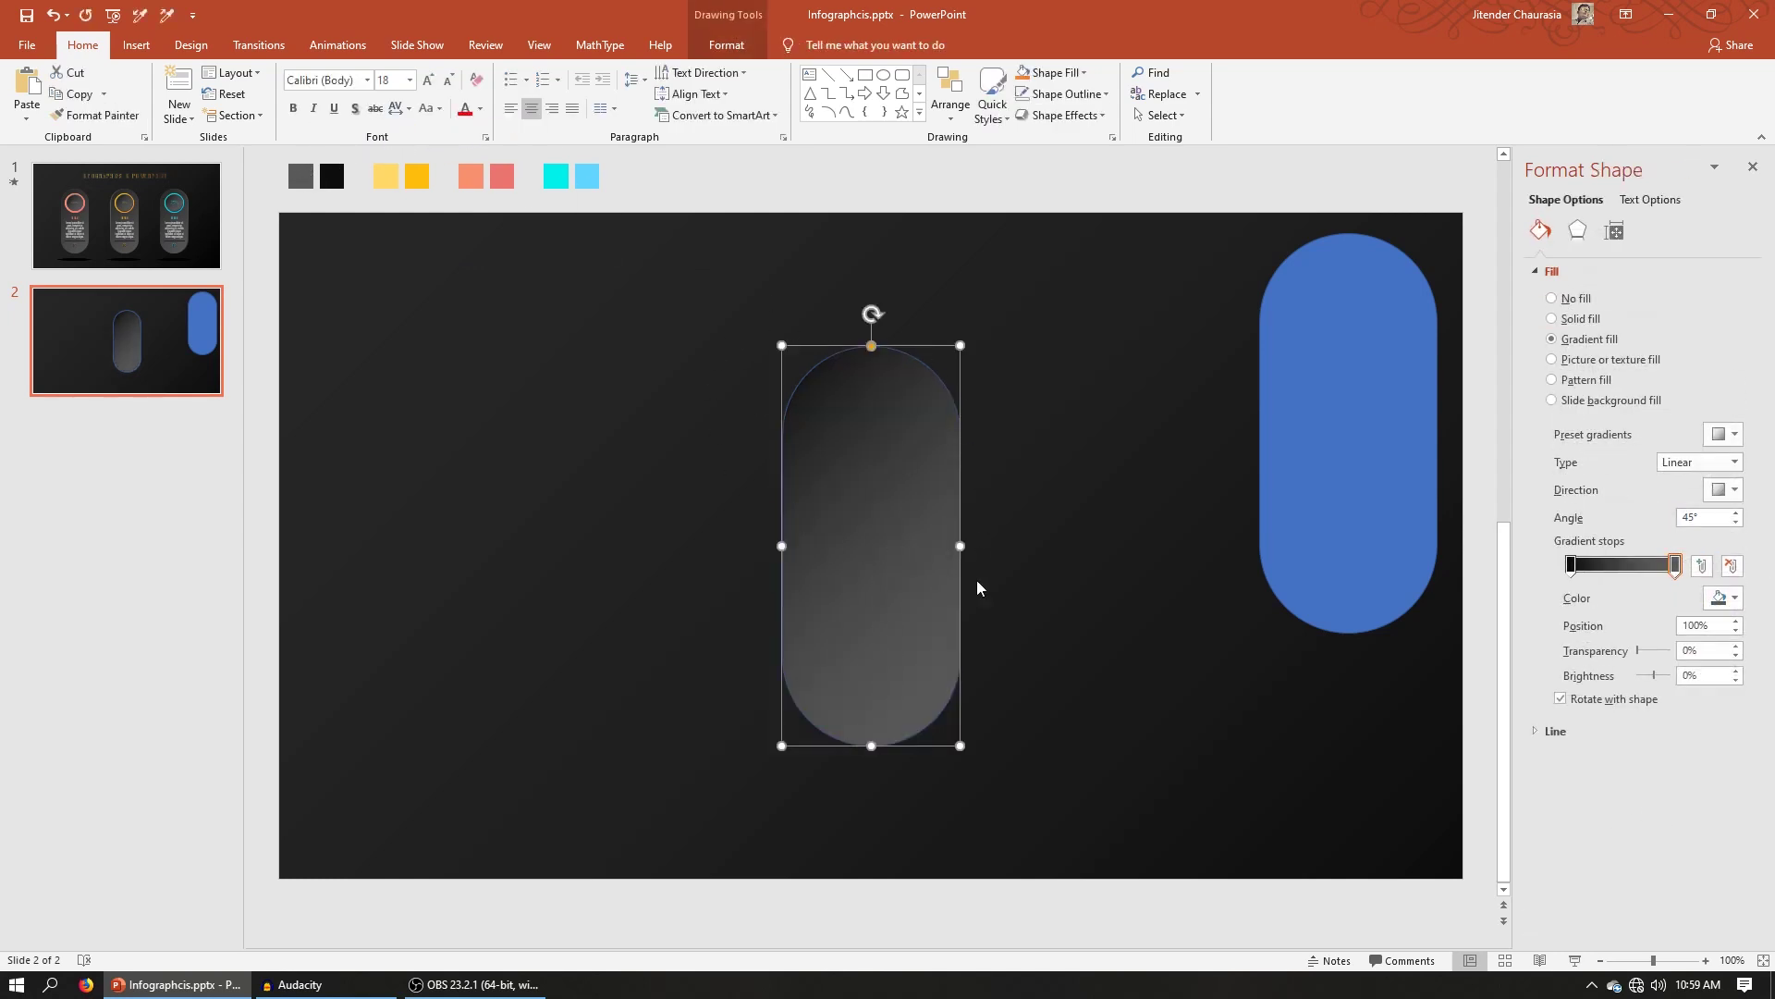
{"action": "left_click", "coordinate": [1062, 96]}
{"action": "left_click", "coordinate": [1091, 296]}
{"action": "left_click", "coordinate": [1092, 307]}
Duplicate the gradient pill in place and enlarge the copy slightly around its centre
{"action": "left_click", "coordinate": [870, 559]}
{"action": "mouse_move", "coordinate": [865, 566]}
{"action": "left_mouse_down"}
{"action": "mouse_move", "coordinate": [879, 531]}
{"action": "mouse_move", "coordinate": [860, 532]}
{"action": "left_mouse_up"}
{"action": "left_click_drag", "start_coordinate": [959, 344], "coordinate": [966, 330]}
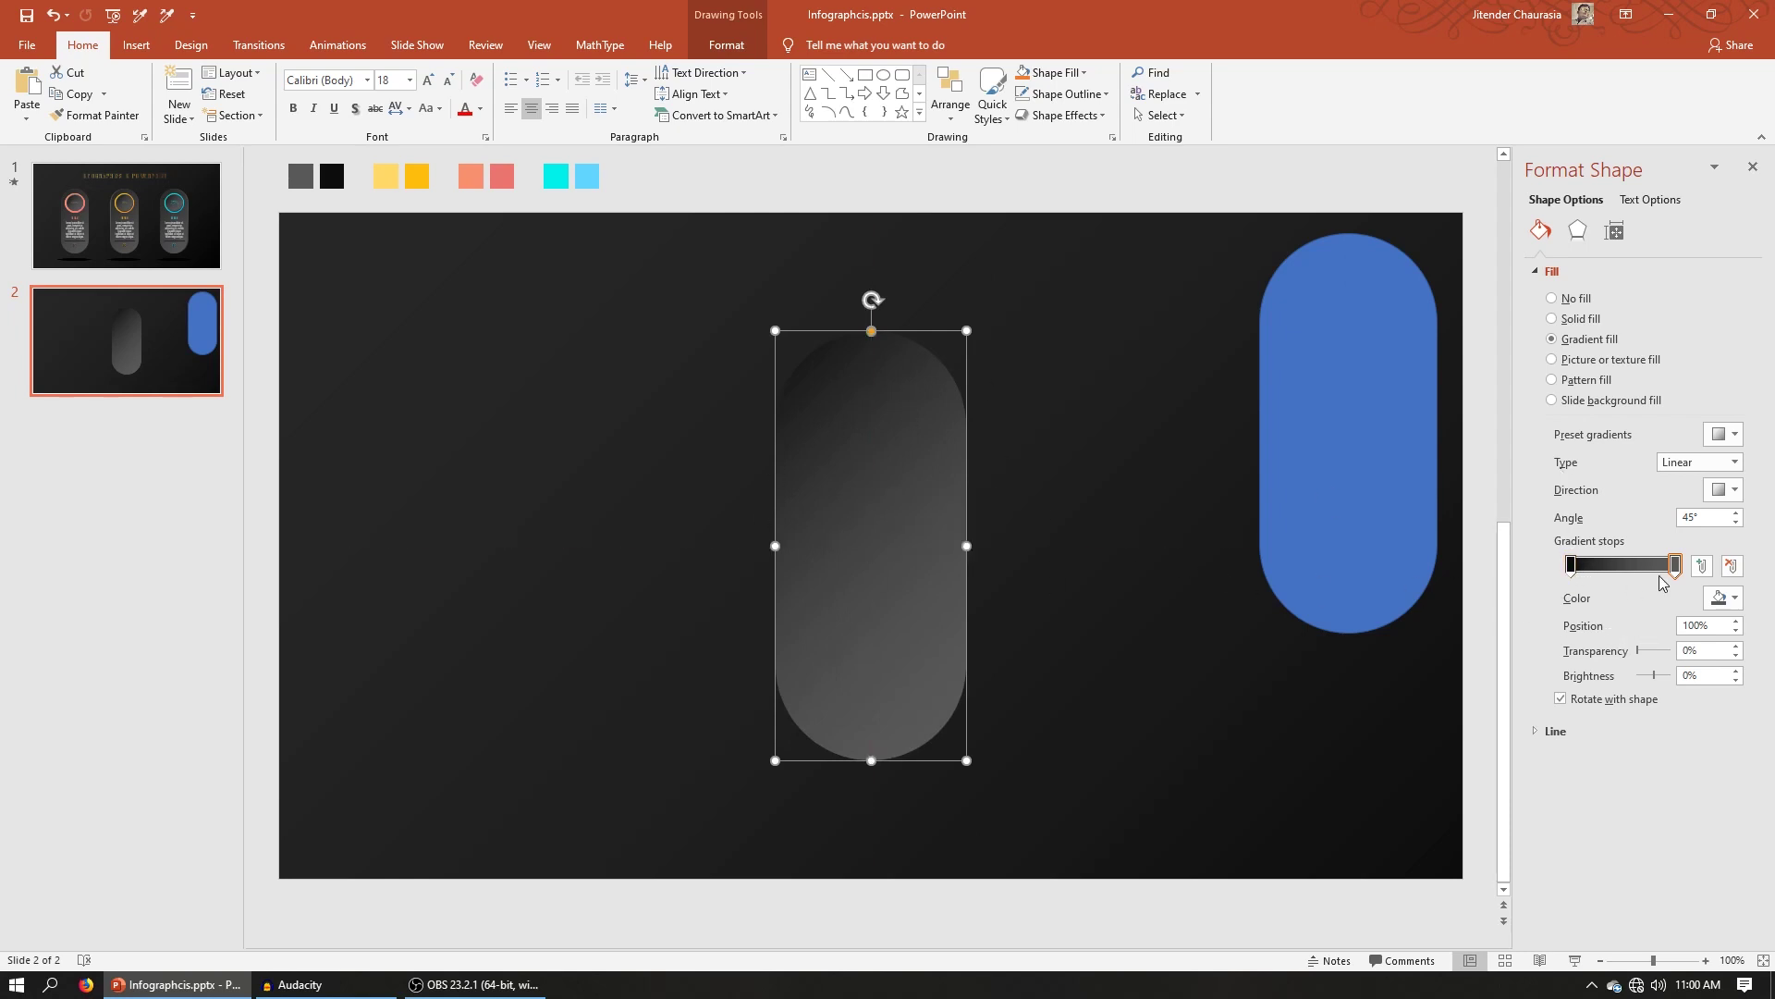
Reverse the enlarged pill's gradient to run from dark grey to black and send it behind the original pill
{"action": "left_click_drag", "start_coordinate": [1676, 566], "coordinate": [1571, 567]}
{"action": "right_click", "coordinate": [889, 444]}
{"action": "scroll", "coordinate": [880, 380], "scroll_direction": "up", "scroll_amount": 5, "text": "ctrl"}
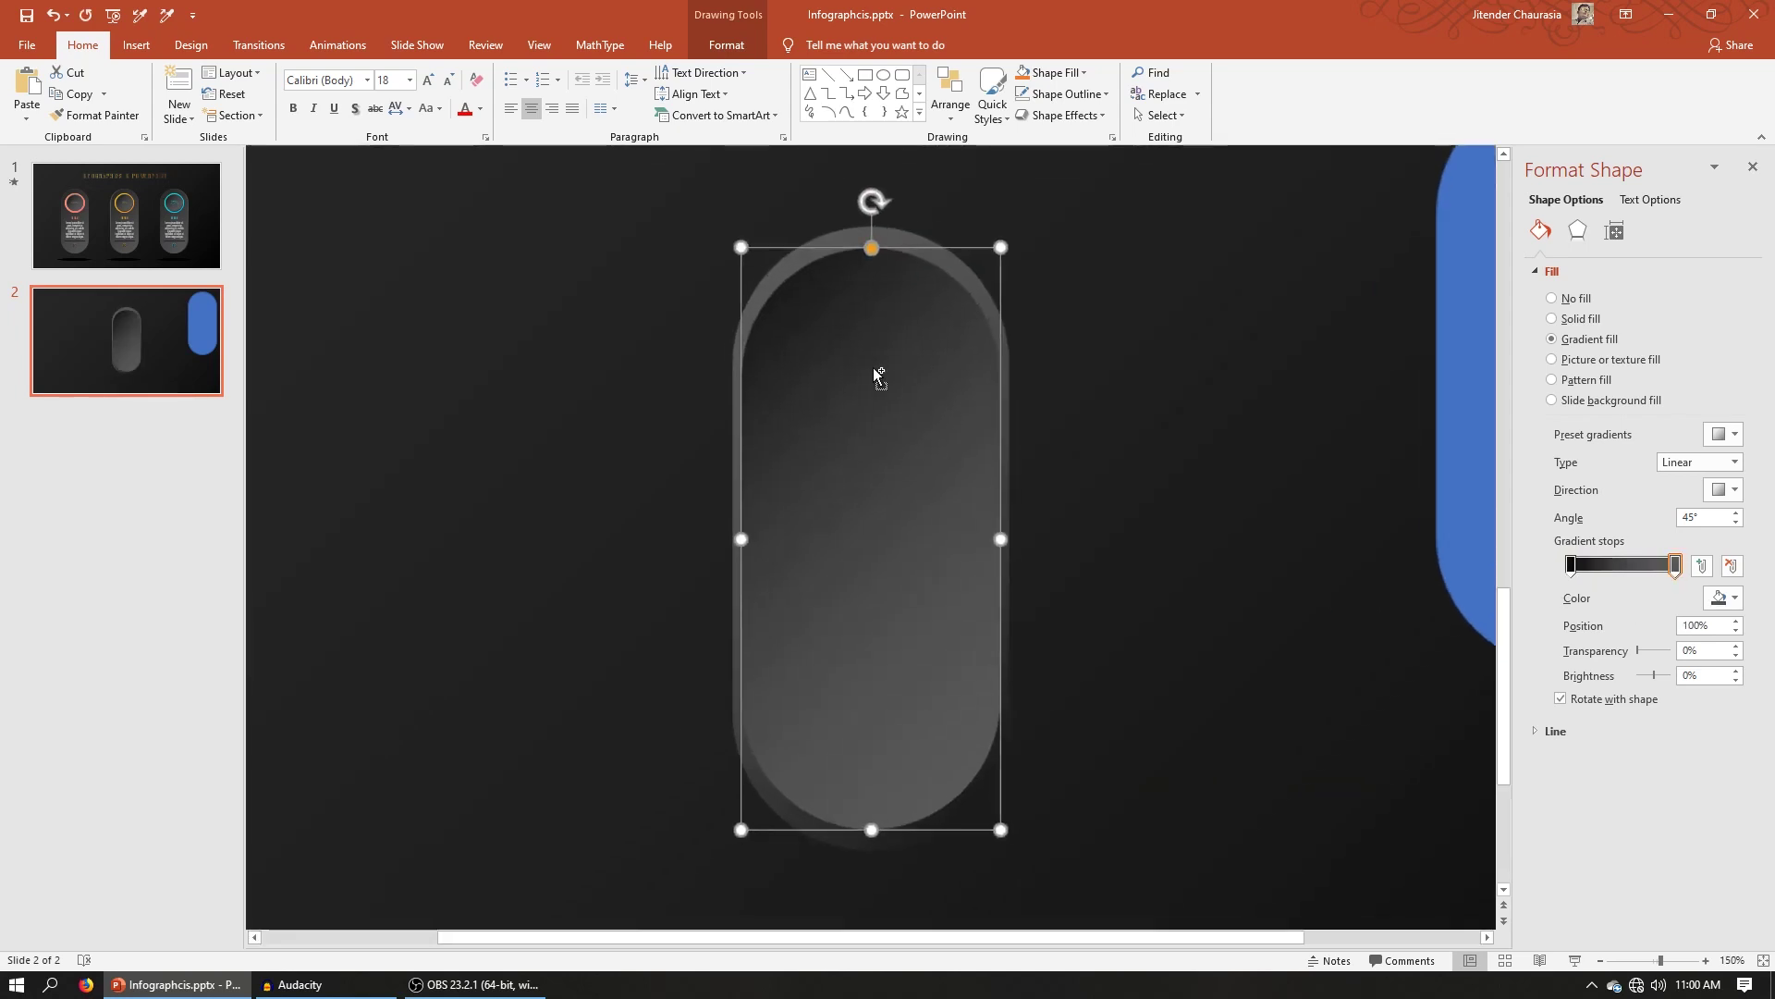
{"action": "scroll", "coordinate": [726, 452], "scroll_direction": "down", "scroll_amount": 5, "text": "ctrl"}
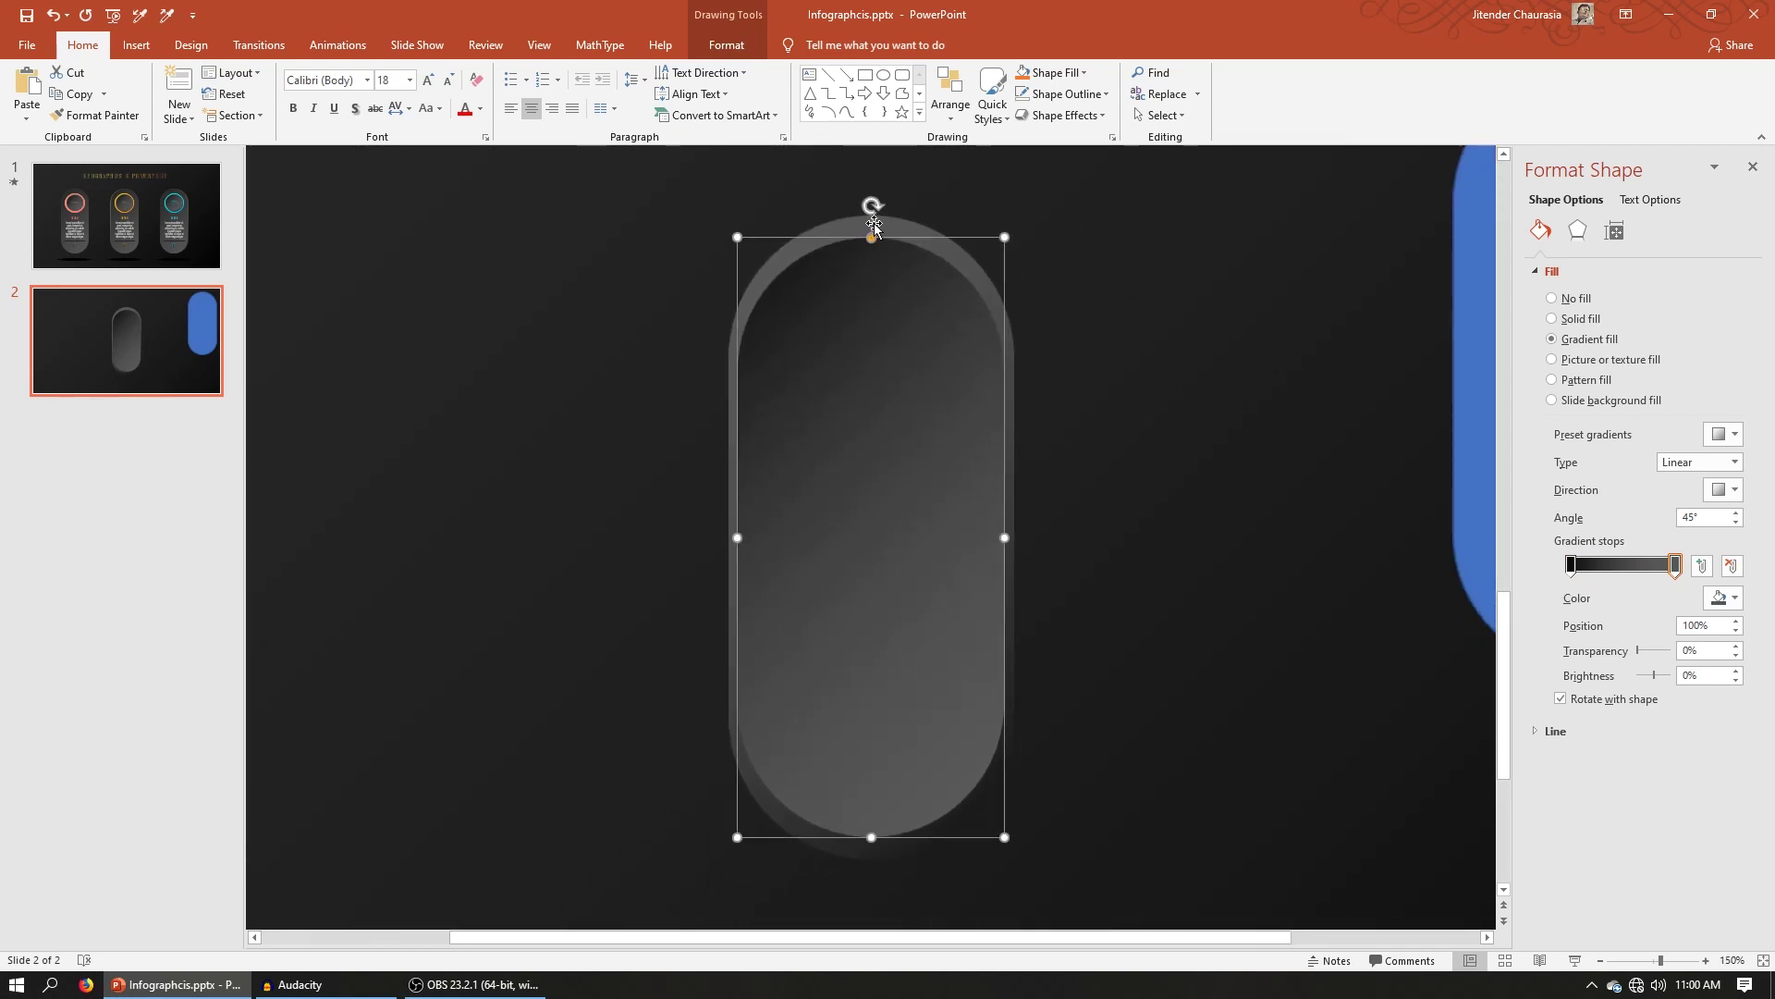
Shorten the back pill evenly at both ends, leaving a thin rim around the front pill
{"action": "scroll", "coordinate": [878, 893], "scroll_direction": "up", "scroll_amount": 5, "text": "ctrl"}
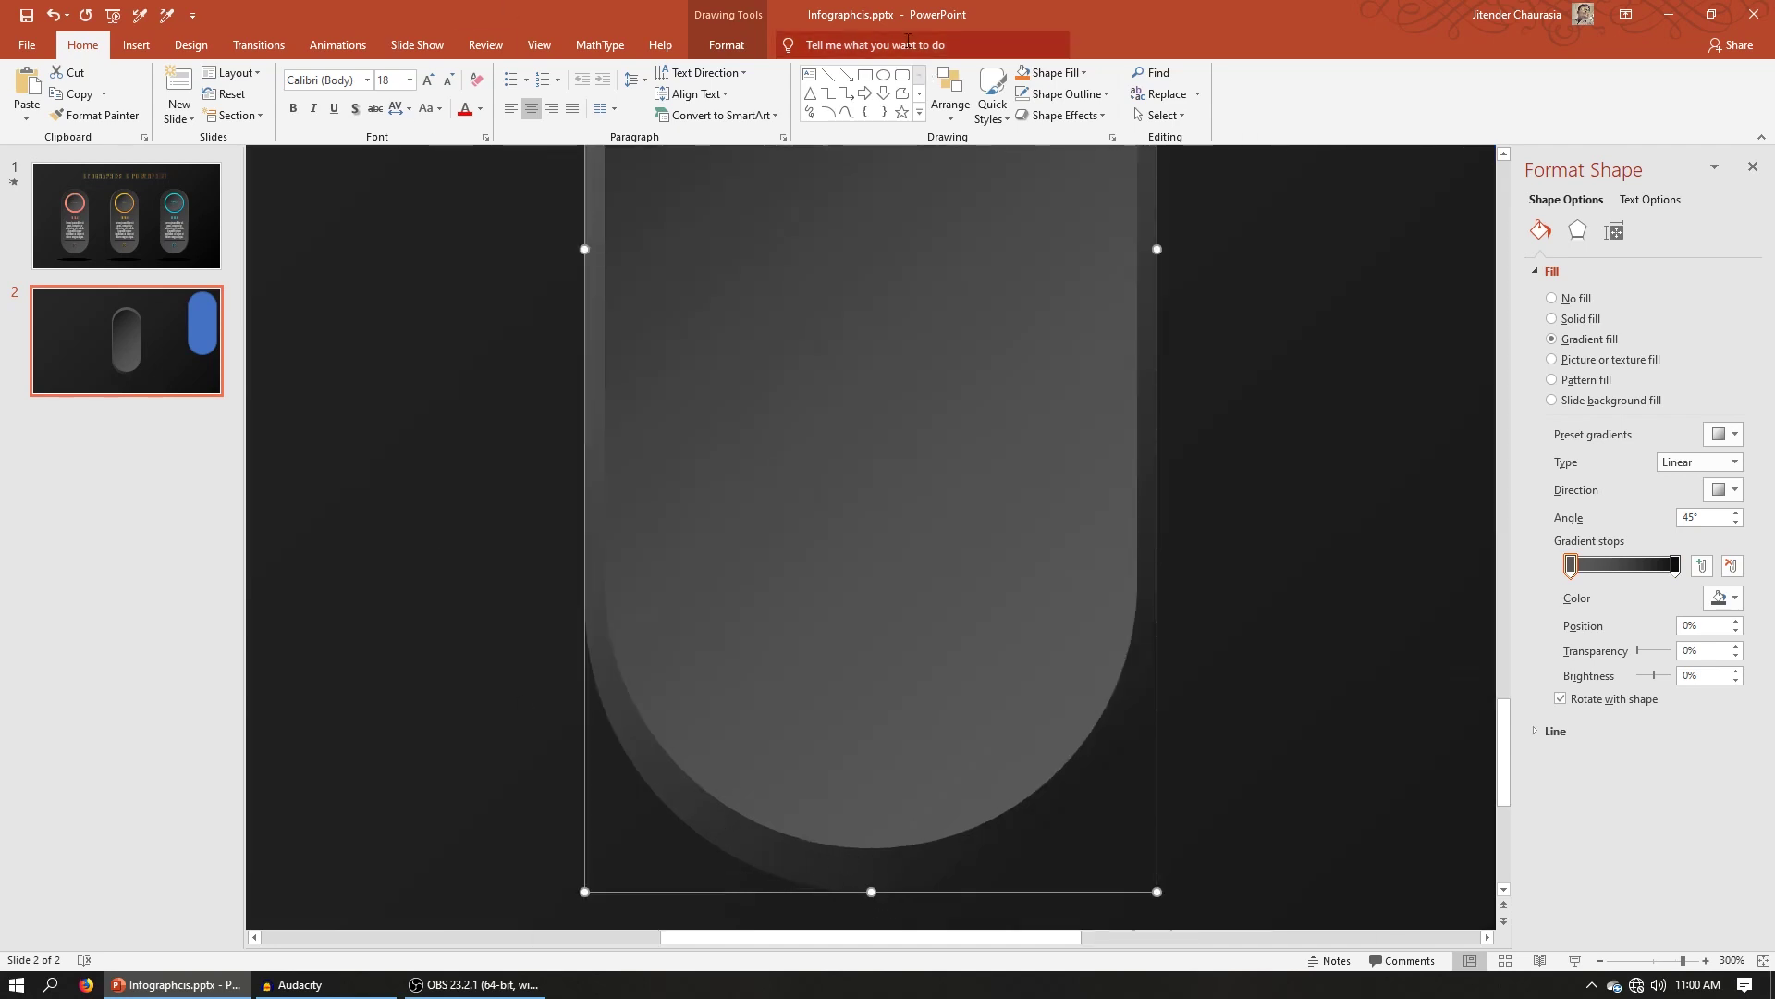
{"action": "mouse_move", "coordinate": [872, 892]}
{"action": "left_mouse_down"}
{"action": "mouse_move", "coordinate": [884, 853]}
{"action": "mouse_move", "coordinate": [880, 867]}
{"action": "left_mouse_up"}
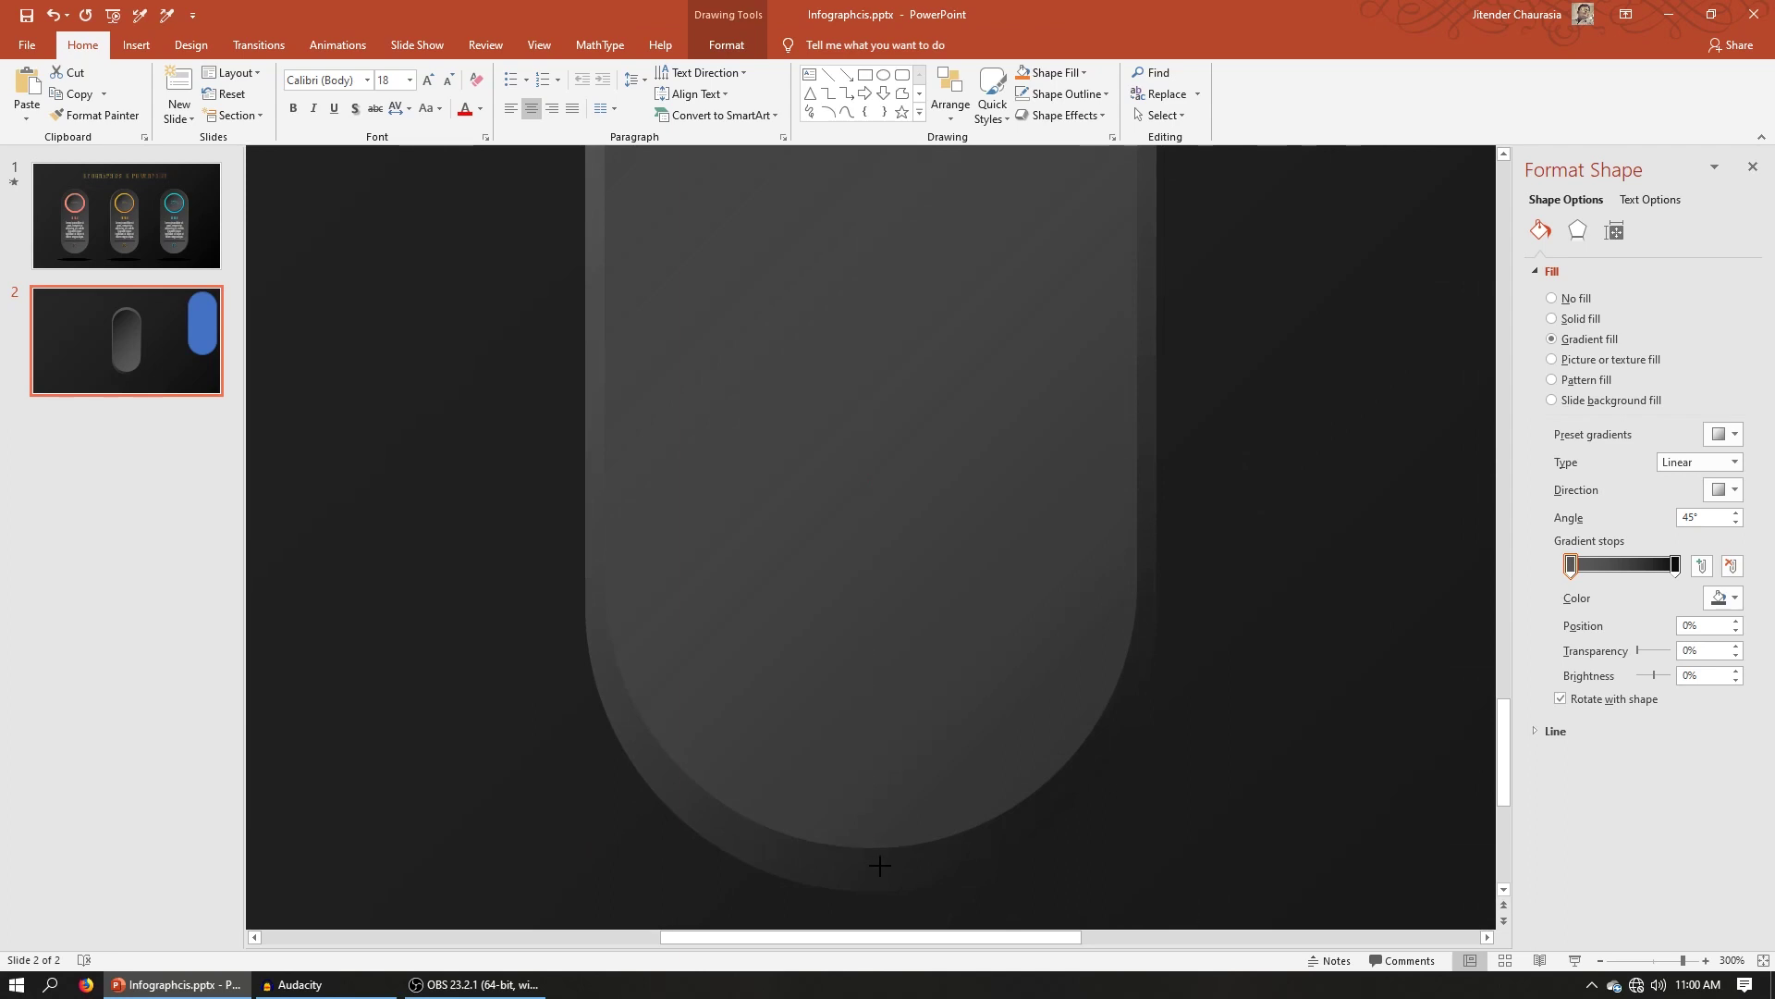
{"action": "left_click", "coordinate": [876, 866]}
{"action": "left_click", "coordinate": [468, 582]}
{"action": "scroll", "coordinate": [645, 453], "scroll_direction": "down", "scroll_amount": 3, "text": "ctrl"}
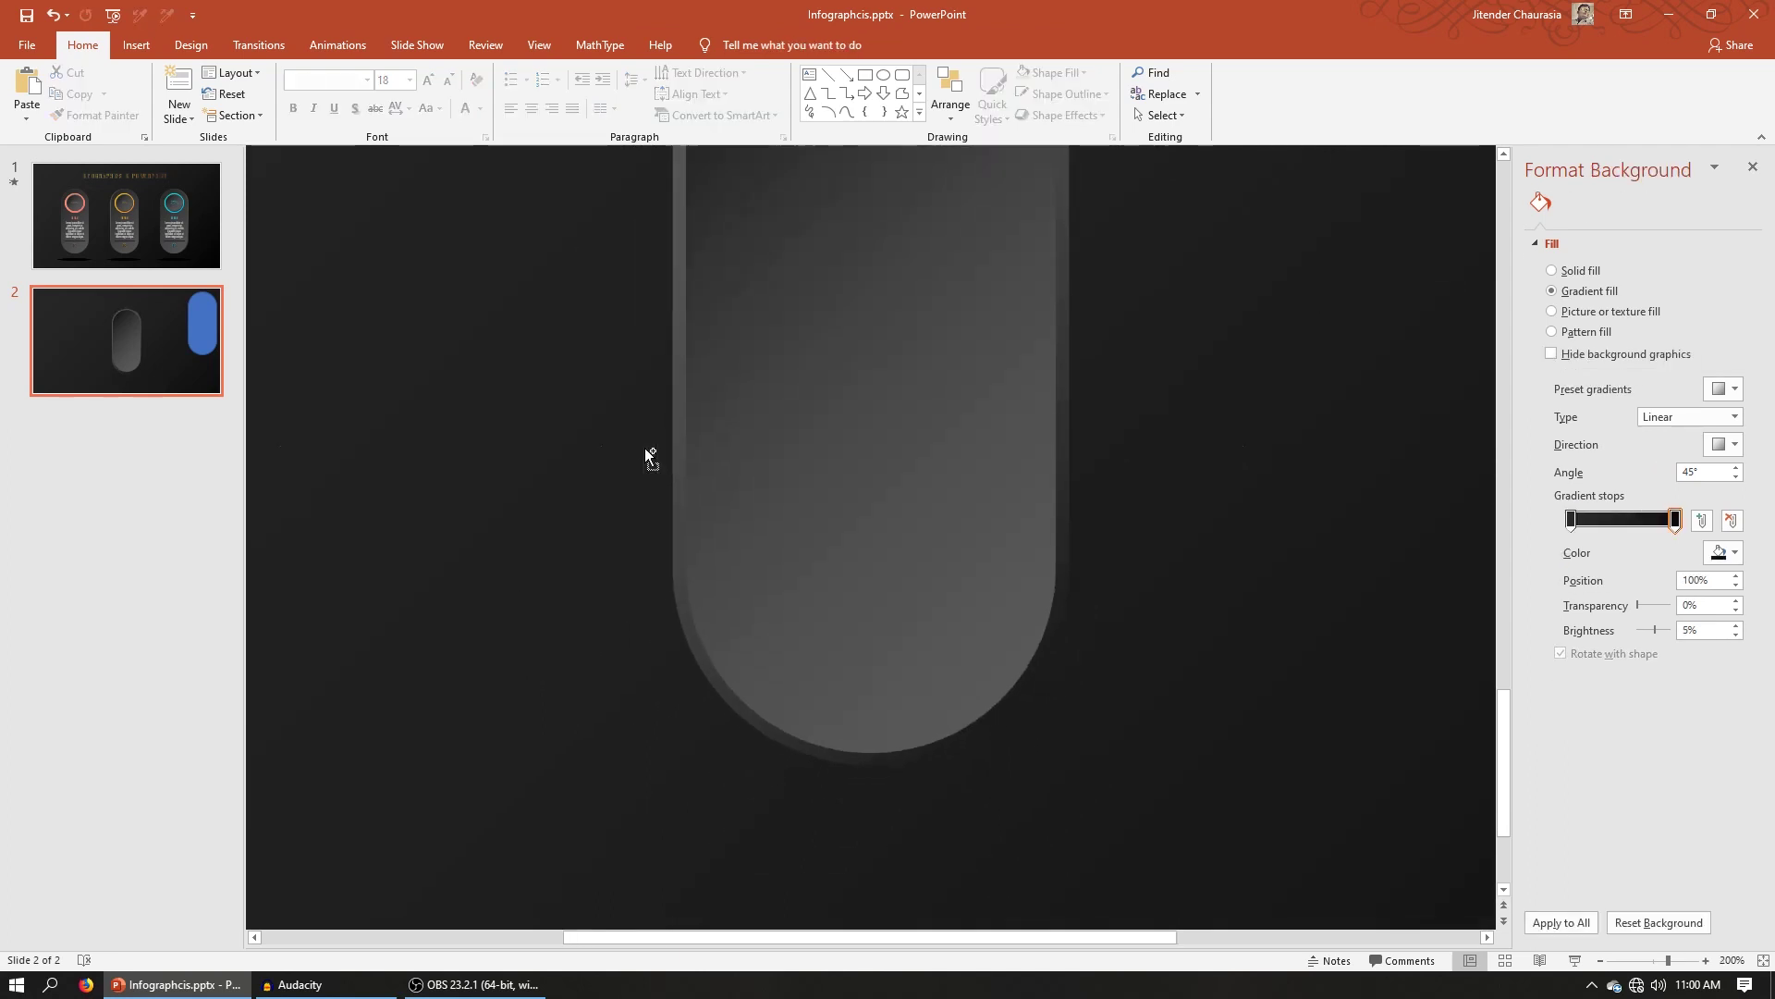
{"action": "scroll", "coordinate": [645, 453], "scroll_direction": "down", "scroll_amount": 5, "text": "ctrl"}
{"action": "left_click", "coordinate": [130, 194]}
{"action": "left_click", "coordinate": [127, 339]}
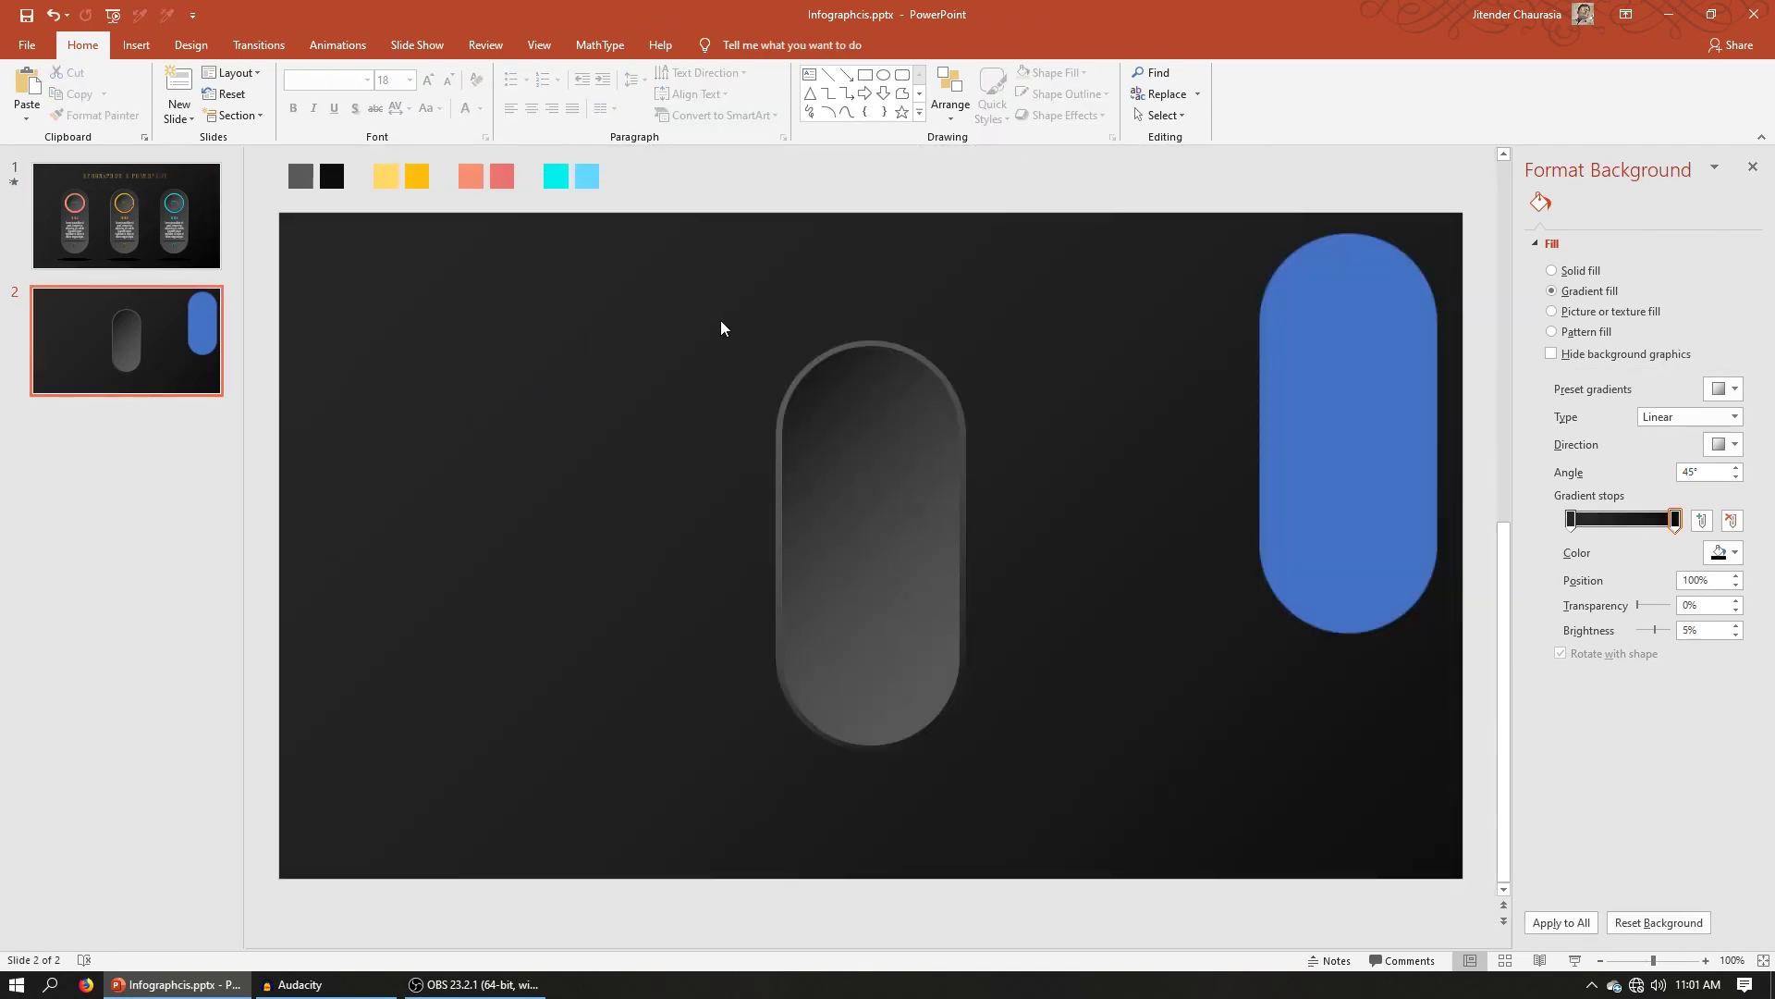
Draw a circle in the upper part of the centre pill, centre it horizontally and enlarge it to nearly fill the pill's rounded end
{"action": "left_click_drag", "start_coordinate": [719, 319], "coordinate": [1028, 808]}
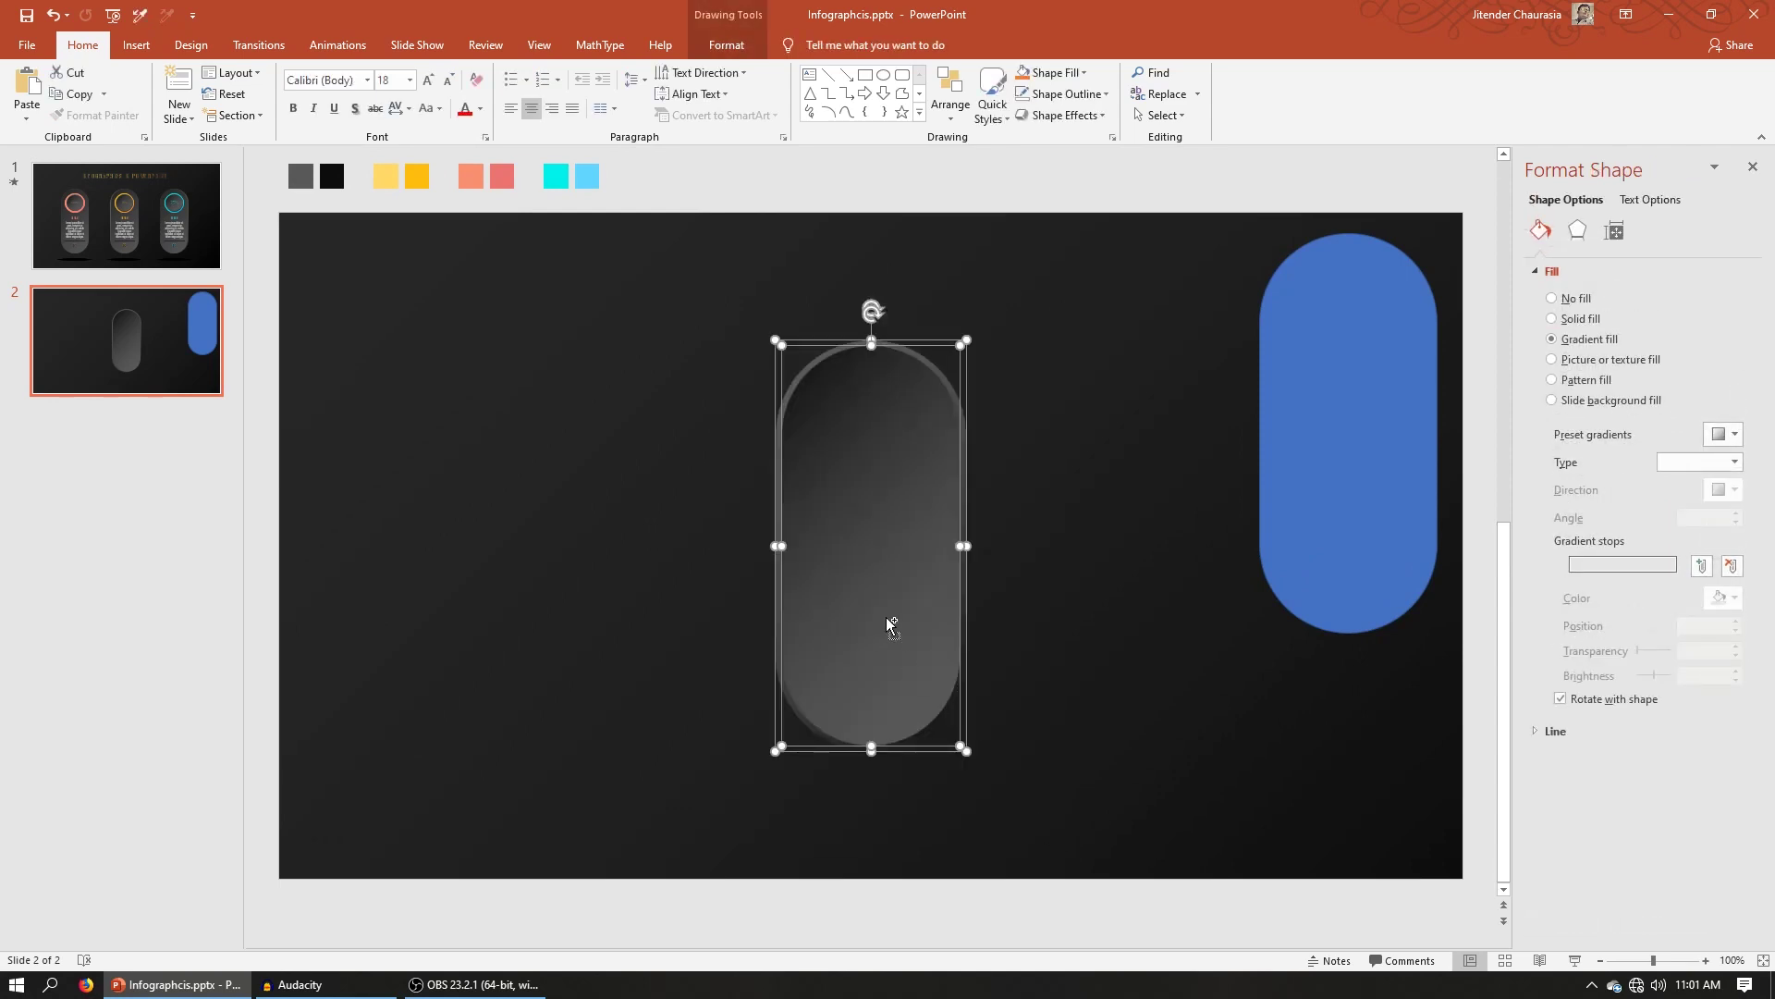
{"action": "key", "text": "Escape"}
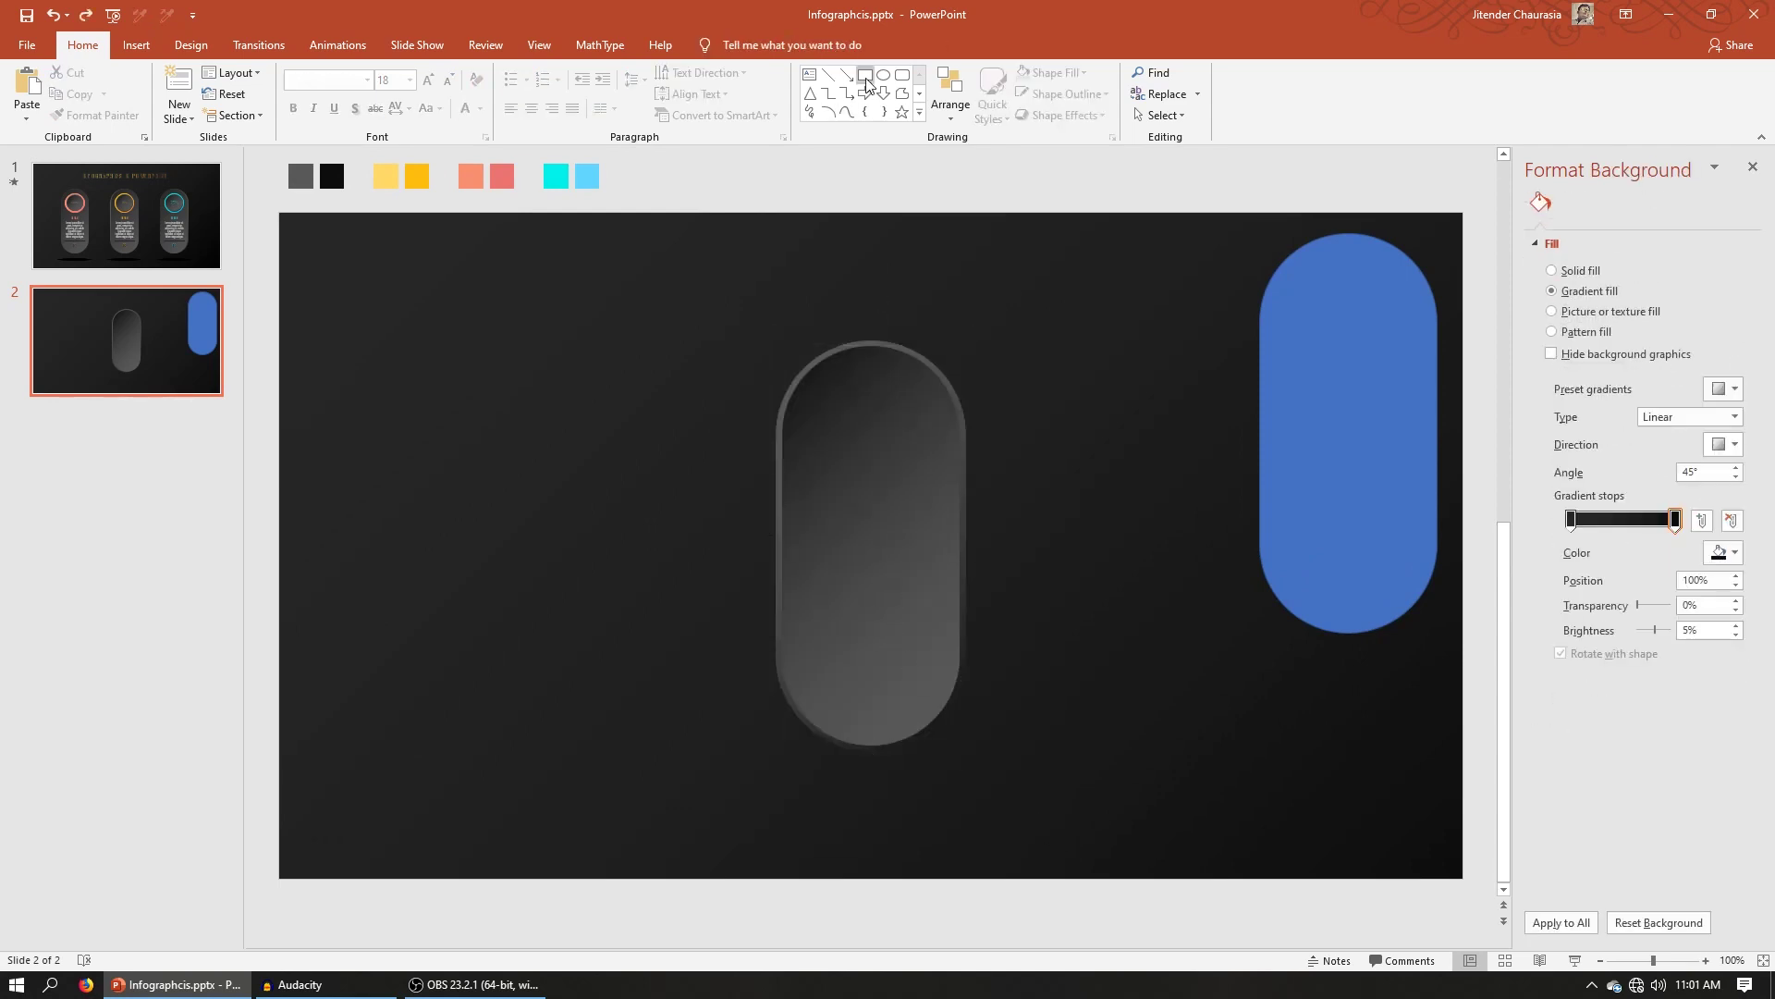
{"action": "left_click", "coordinate": [883, 76]}
{"action": "left_click_drag", "start_coordinate": [595, 335], "coordinate": [696, 433]}
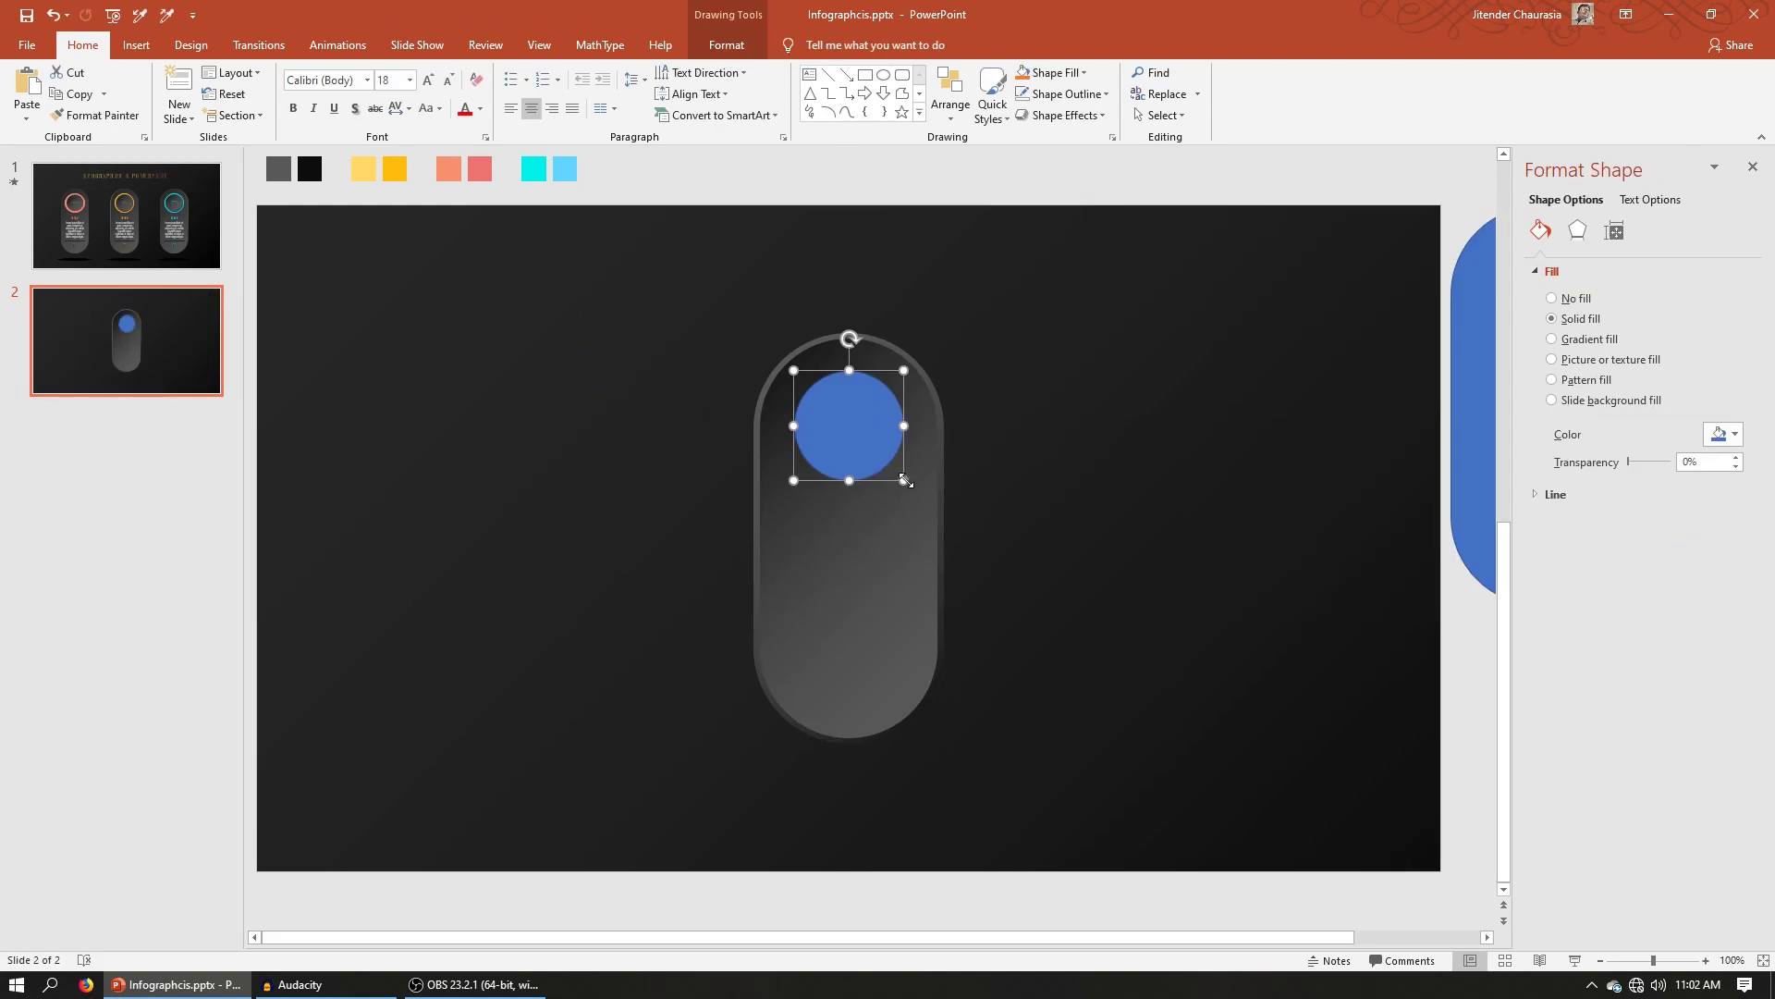
{"action": "left_click_drag", "start_coordinate": [906, 480], "coordinate": [916, 493]}
{"action": "left_click", "coordinate": [907, 357]}
{"action": "left_click", "coordinate": [877, 409]}
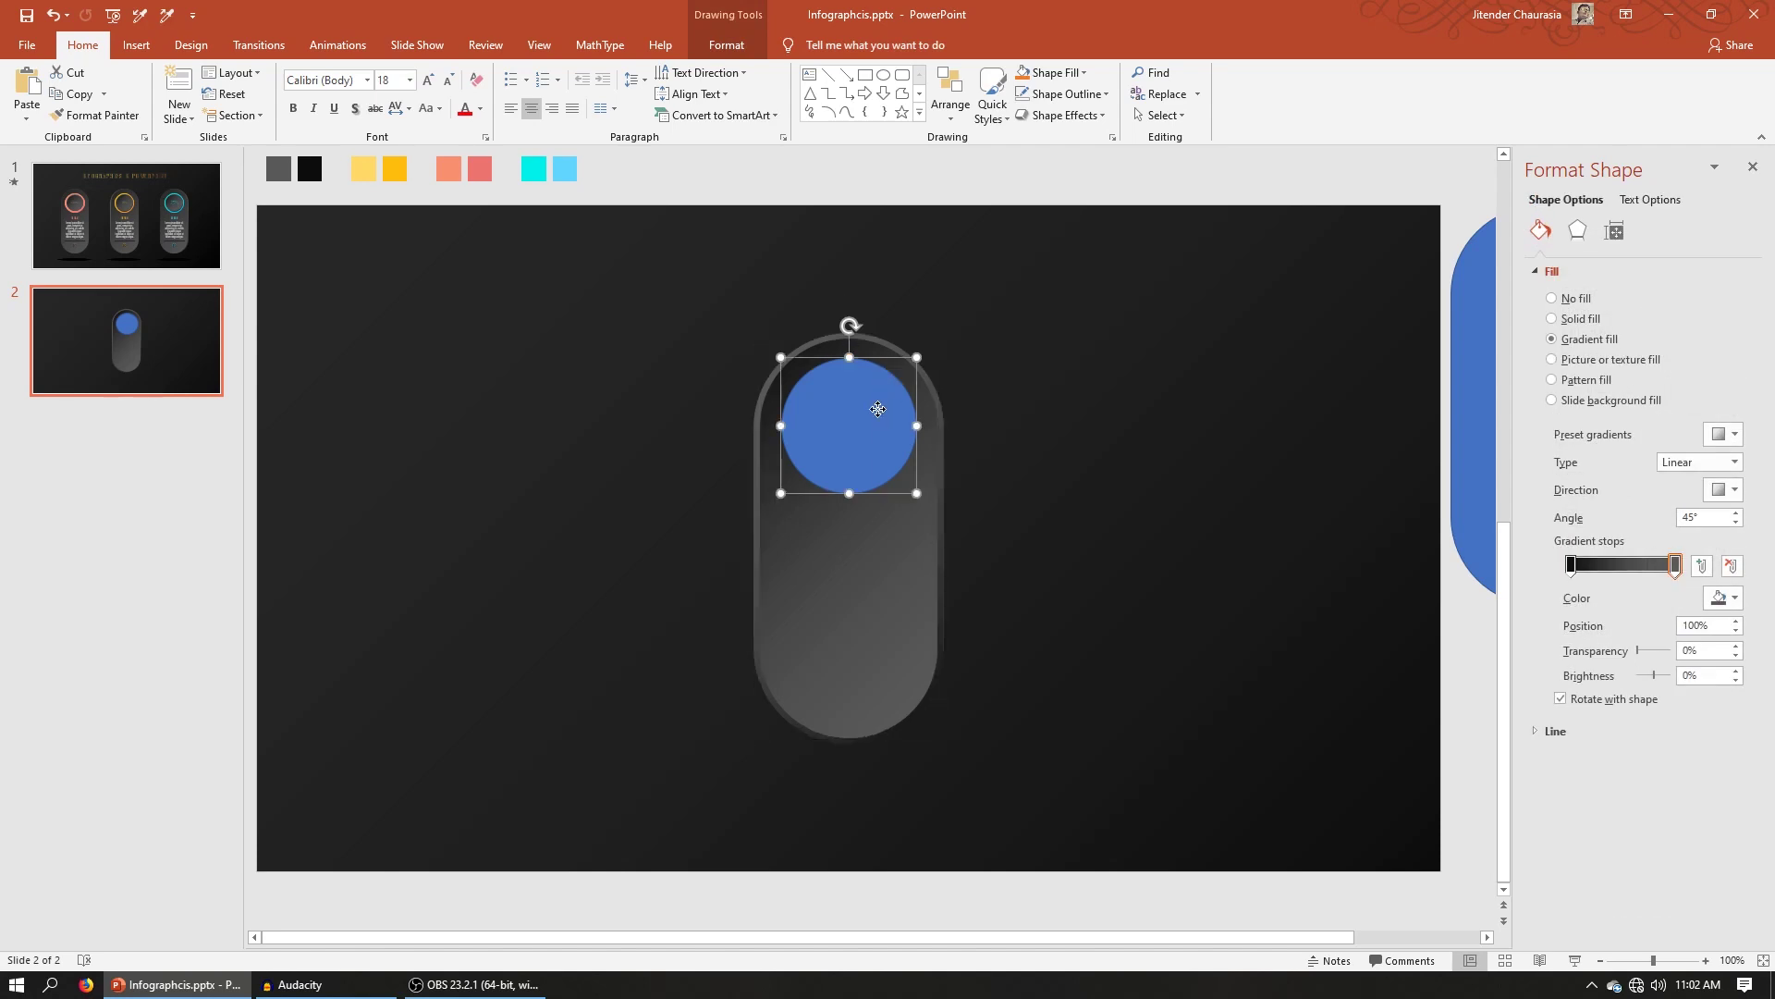
{"action": "mouse_move", "coordinate": [869, 431]}
{"action": "left_mouse_down"}
{"action": "mouse_move", "coordinate": [1143, 379]}
{"action": "mouse_move", "coordinate": [1011, 463]}
{"action": "mouse_move", "coordinate": [832, 438]}
{"action": "mouse_move", "coordinate": [846, 432]}
{"action": "left_mouse_up"}
Subtract the blue circle from the front pill, keeping a copy of the circle in the same place
{"action": "left_click", "coordinate": [819, 505]}
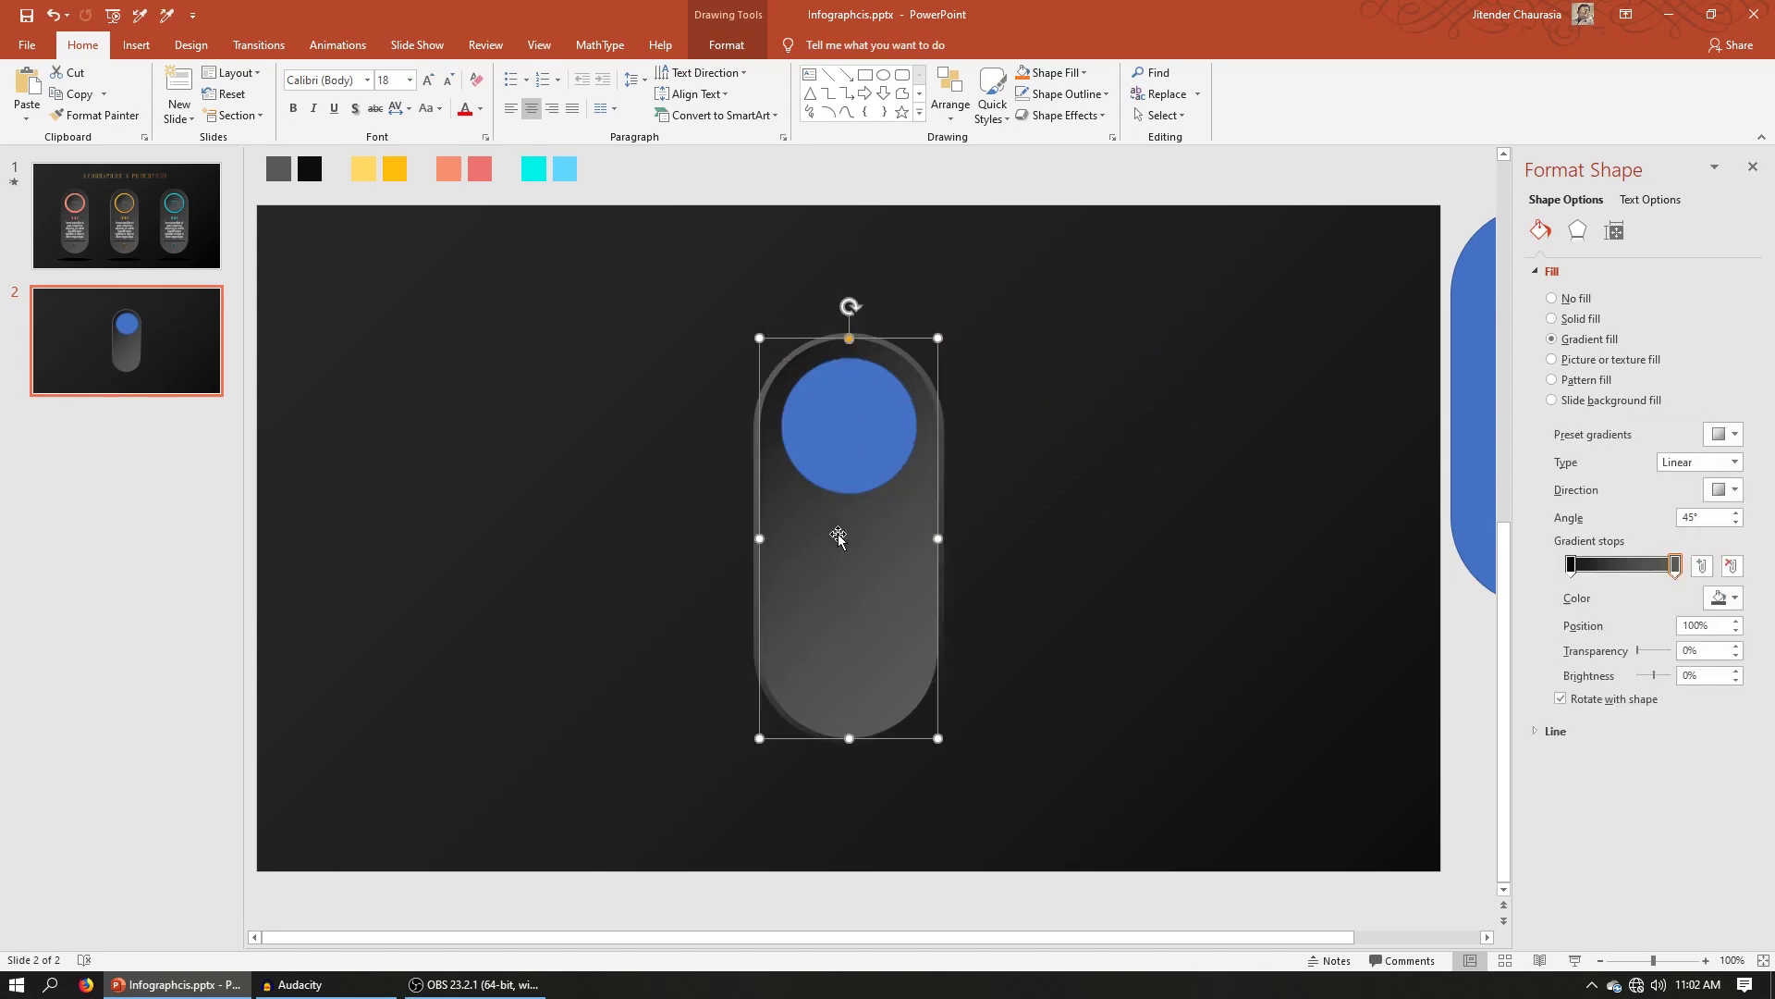
{"action": "left_click", "coordinate": [858, 424], "text": "shift"}
{"action": "left_click", "coordinate": [727, 44]}
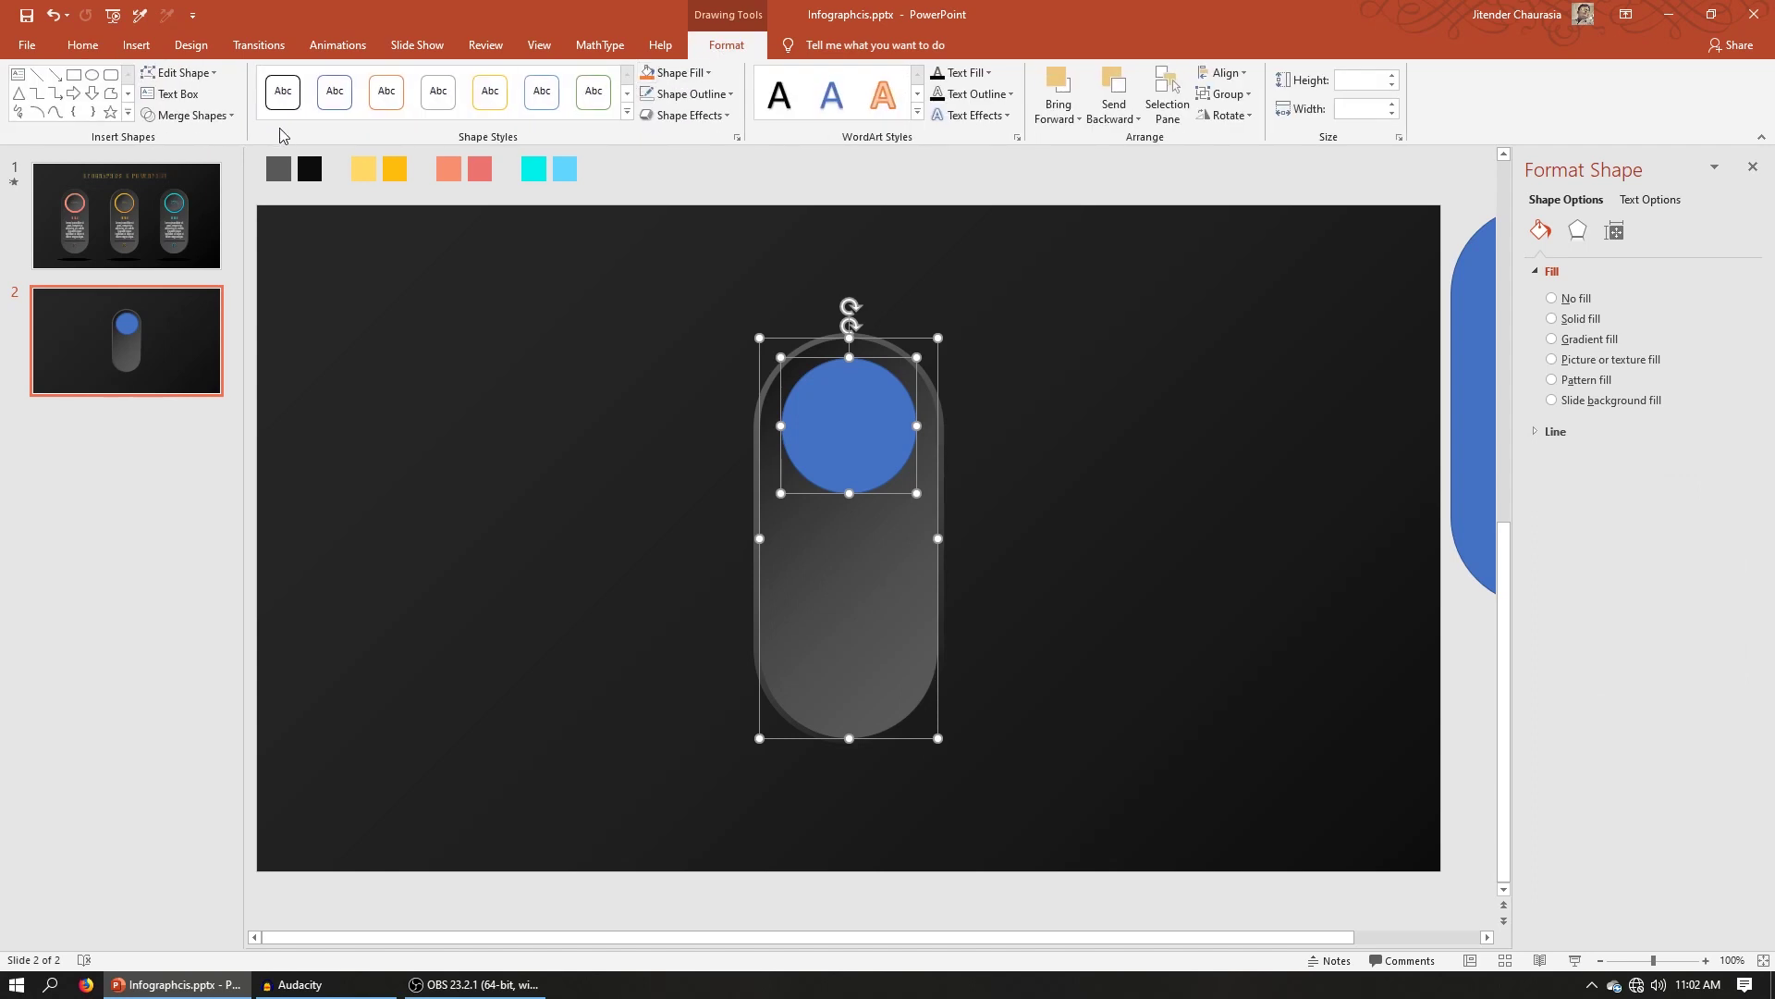
{"action": "left_click", "coordinate": [188, 115]}
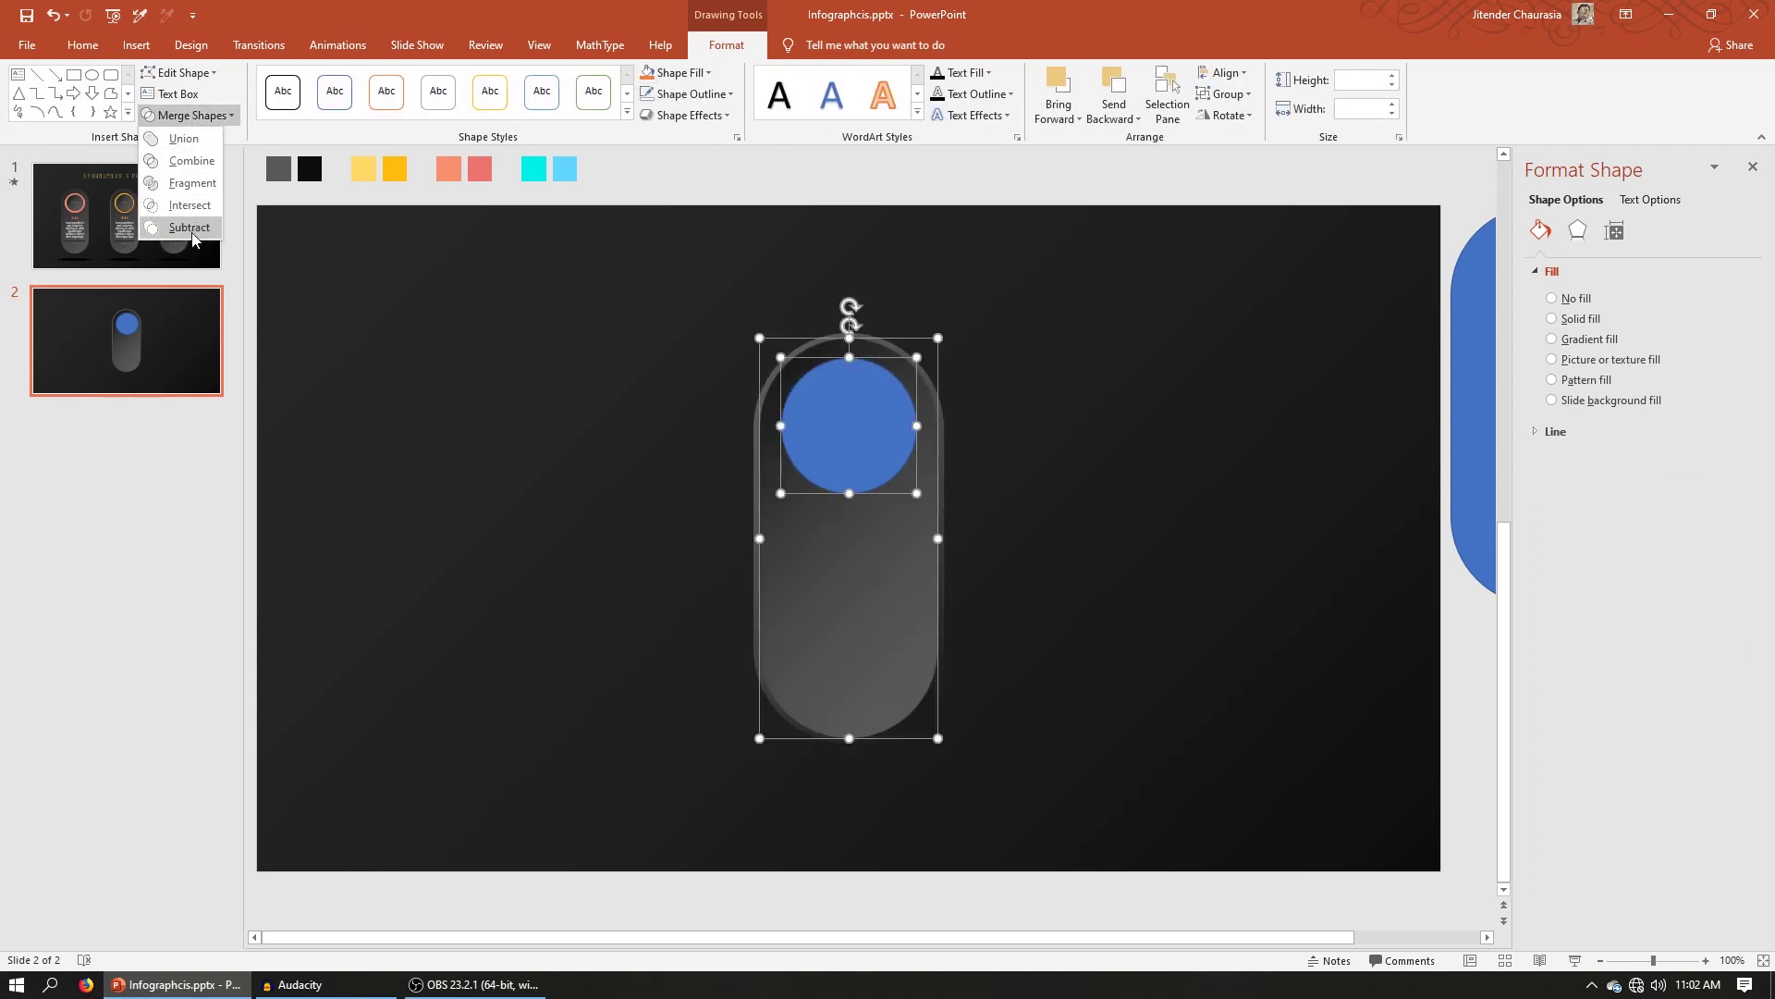
{"action": "left_click", "coordinate": [191, 227]}
{"action": "left_click", "coordinate": [745, 427]}
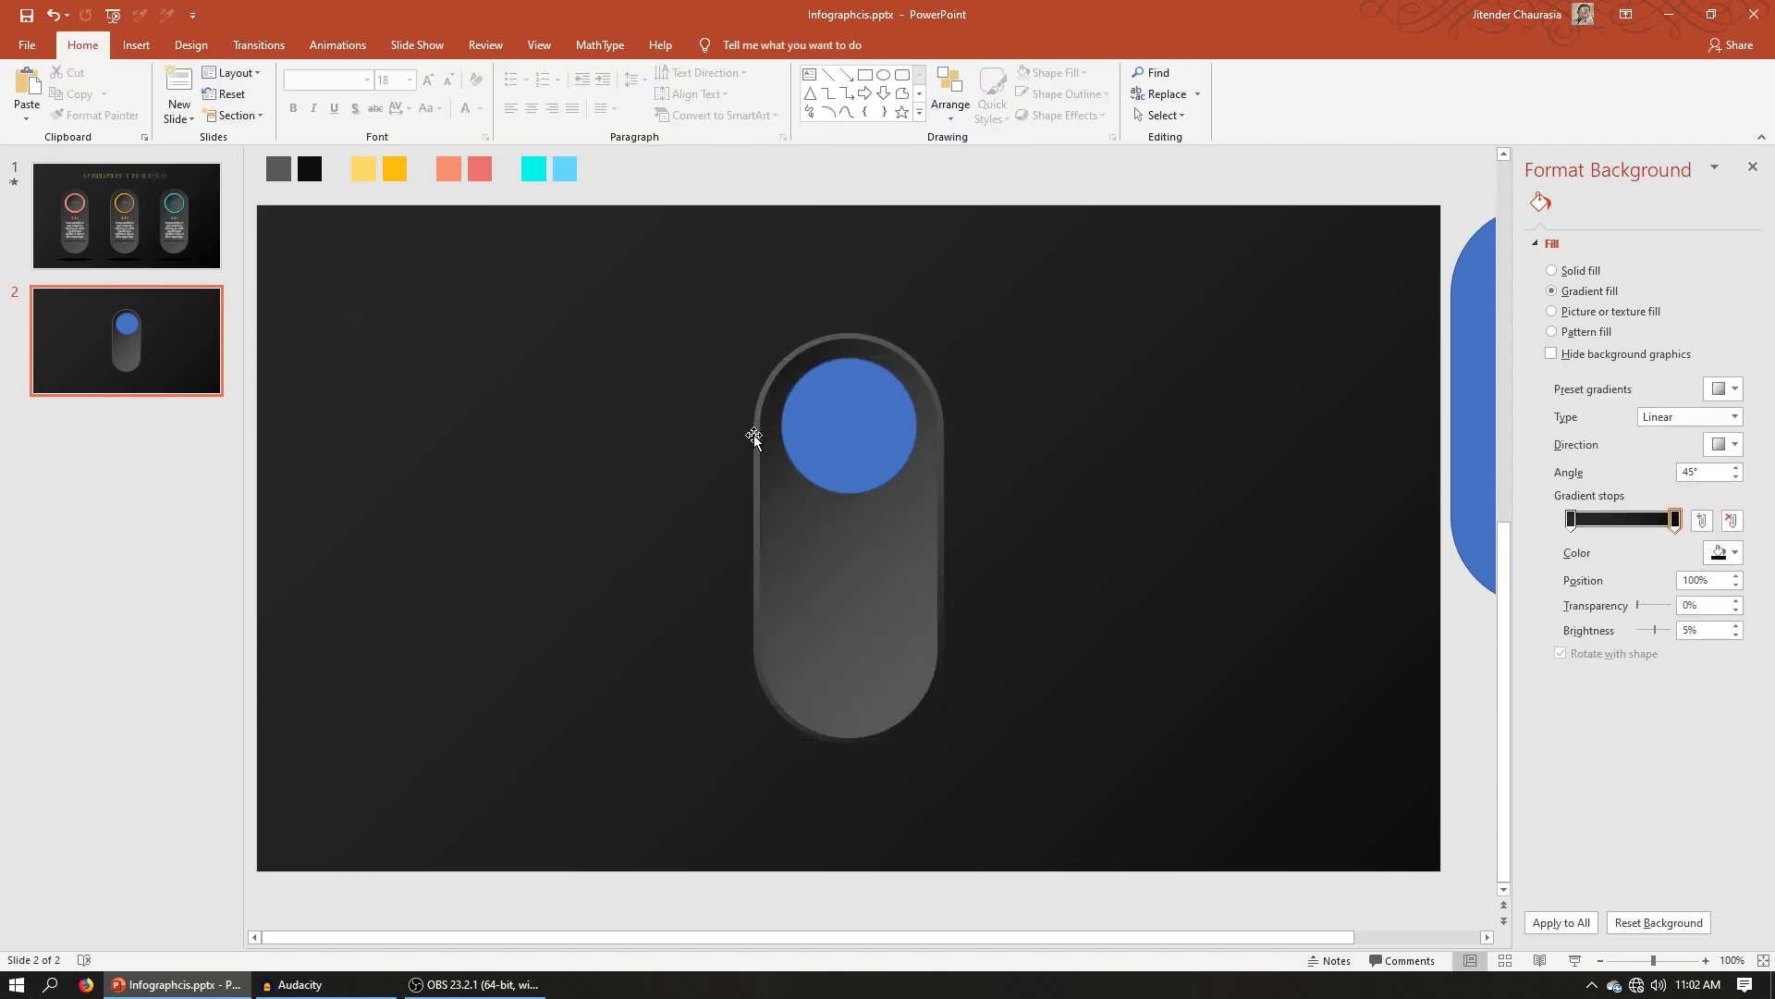
Subtract the remaining blue circle from the back pill so the round hole goes through both pills
{"action": "left_click", "coordinate": [752, 435]}
{"action": "left_click", "coordinate": [861, 425], "text": "shift"}
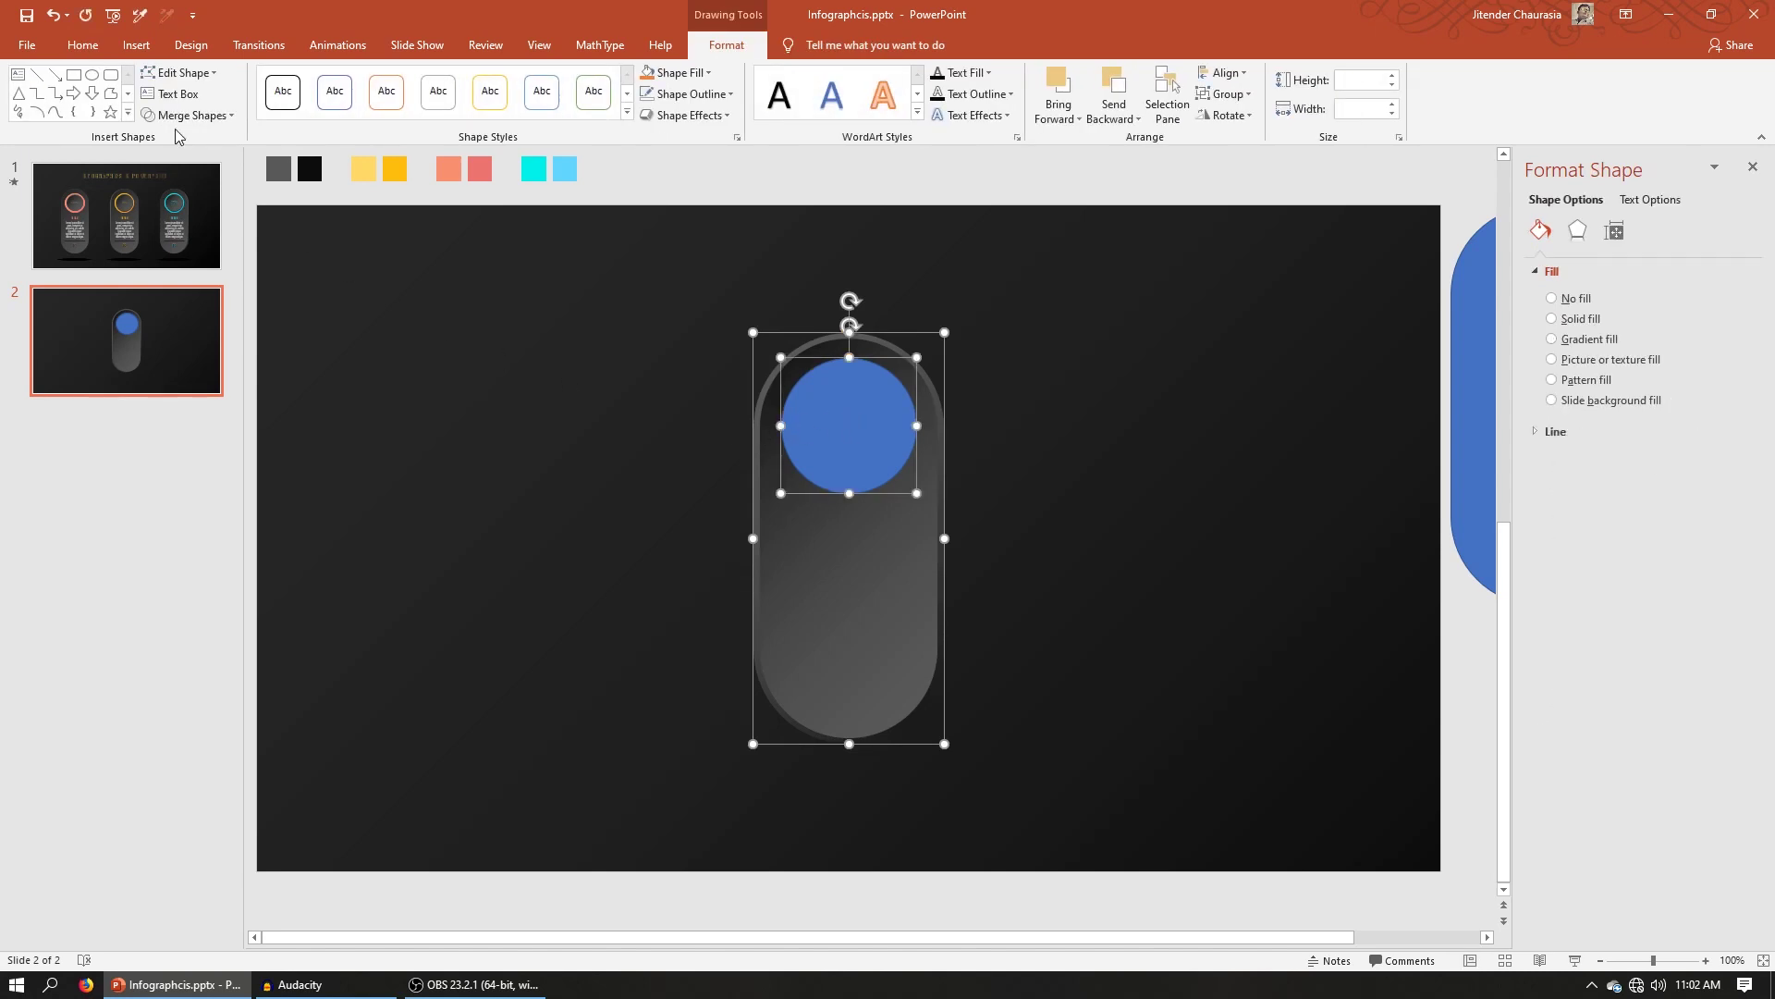
{"action": "left_click", "coordinate": [188, 115]}
{"action": "left_click", "coordinate": [206, 230]}
{"action": "left_click", "coordinate": [853, 438]}
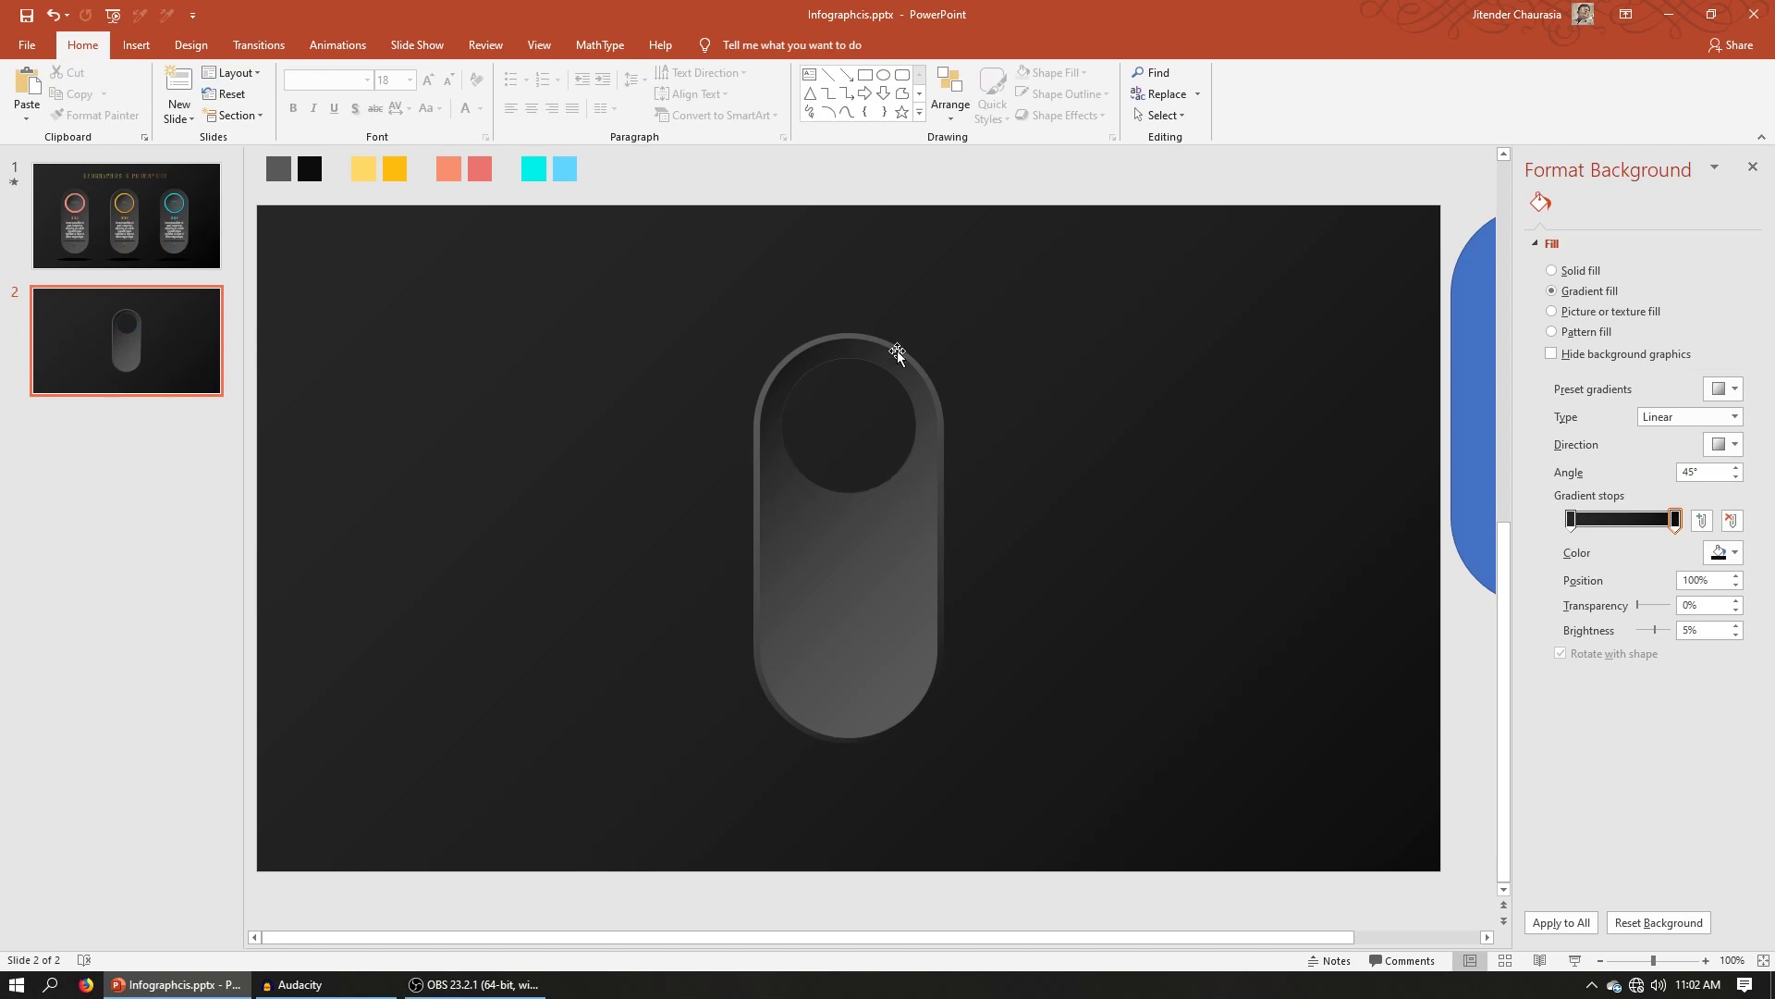
Group the two hollowed pills and move the group to the left part of the slide
{"action": "key", "text": "ctrl+z"}
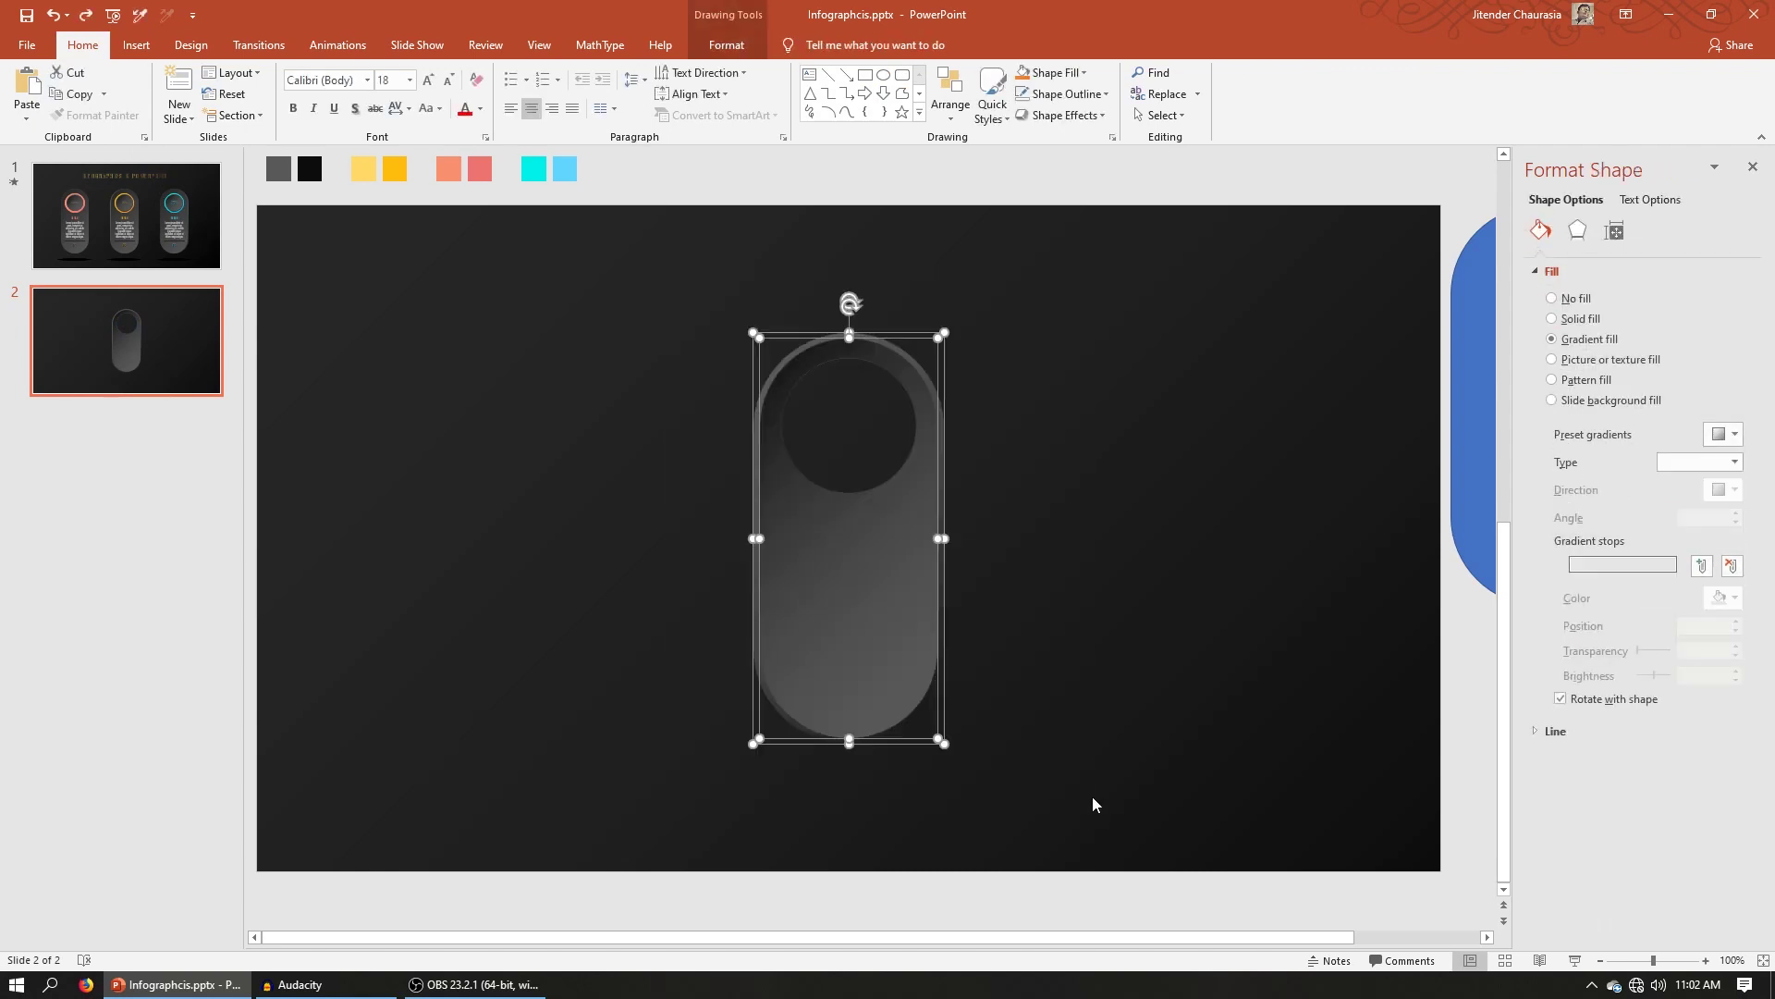
{"action": "key", "text": "ctrl+g"}
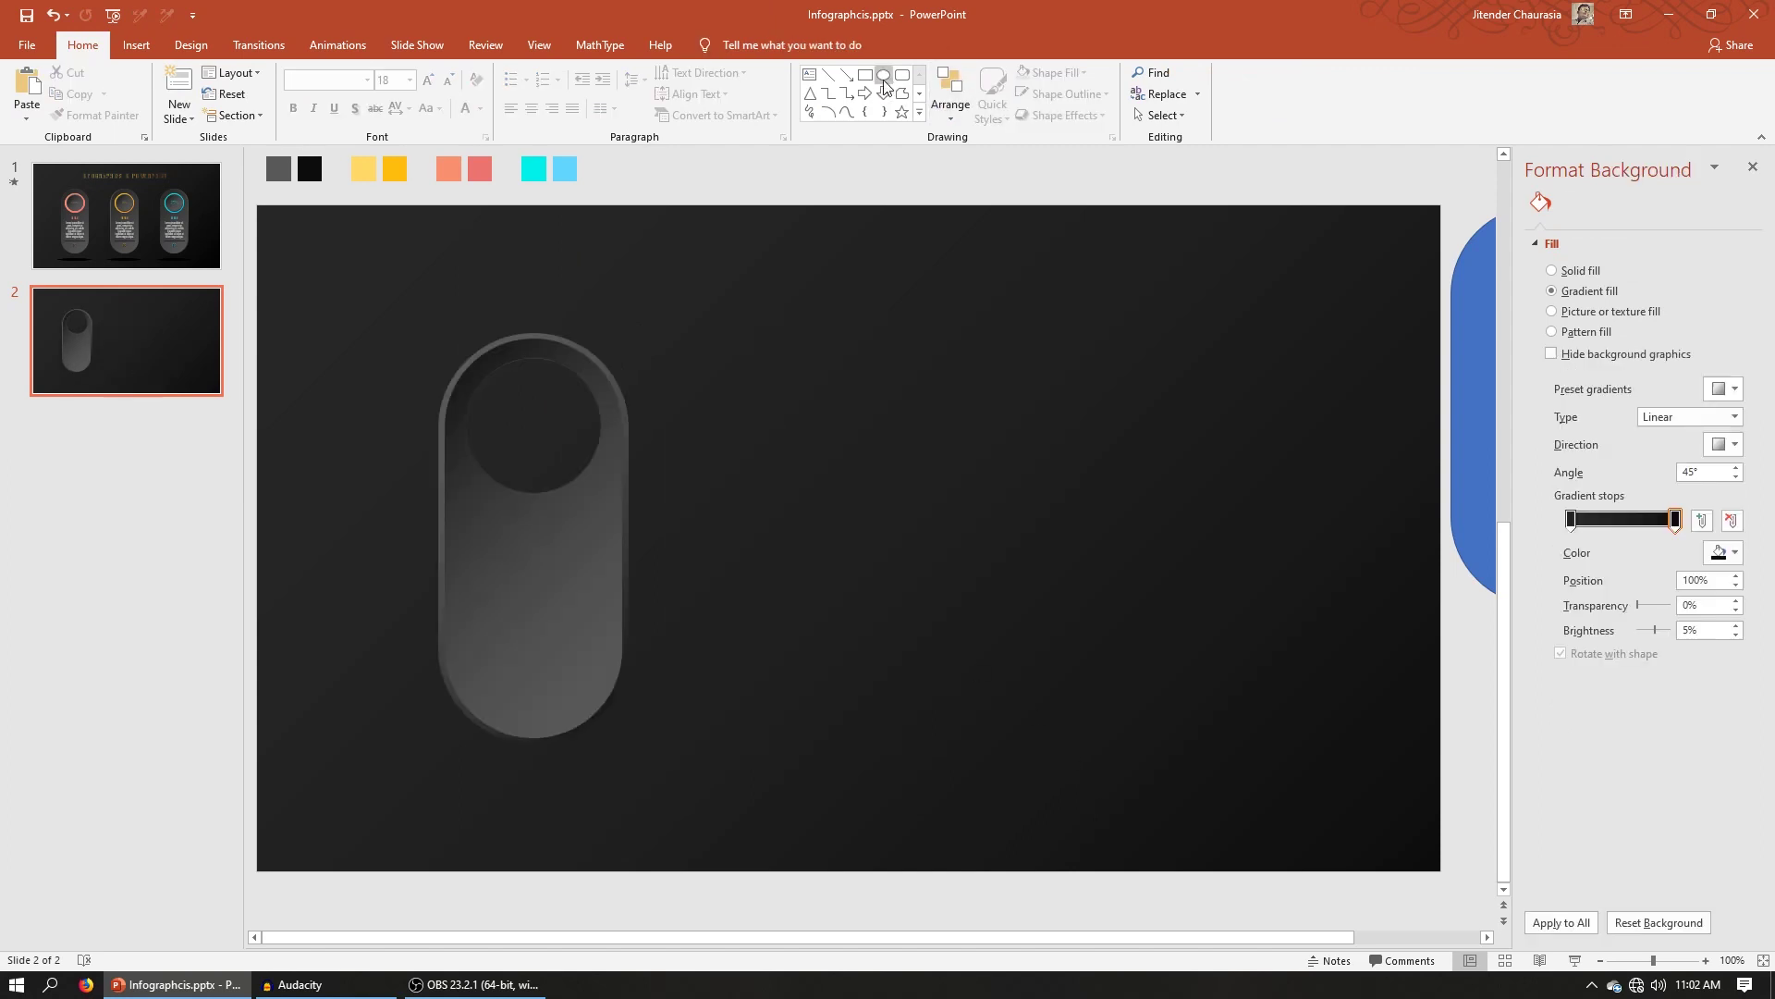
Draw a circle slightly smaller than the pill's hole and move it into the empty area beside the pill
{"action": "left_click", "coordinate": [884, 76]}
{"action": "mouse_move", "coordinate": [492, 382]}
{"action": "left_mouse_down"}
{"action": "mouse_move", "coordinate": [626, 527]}
{"action": "mouse_move", "coordinate": [611, 509]}
{"action": "left_mouse_up"}
{"action": "left_click_drag", "start_coordinate": [566, 442], "coordinate": [555, 425]}
{"action": "left_click_drag", "start_coordinate": [600, 360], "coordinate": [850, 435]}
{"action": "left_click_drag", "start_coordinate": [558, 429], "coordinate": [858, 436]}
Duplicate the blue circle in place and shrink the copy slightly around the same centre
{"action": "left_click", "coordinate": [852, 494]}
{"action": "left_click", "coordinate": [808, 394]}
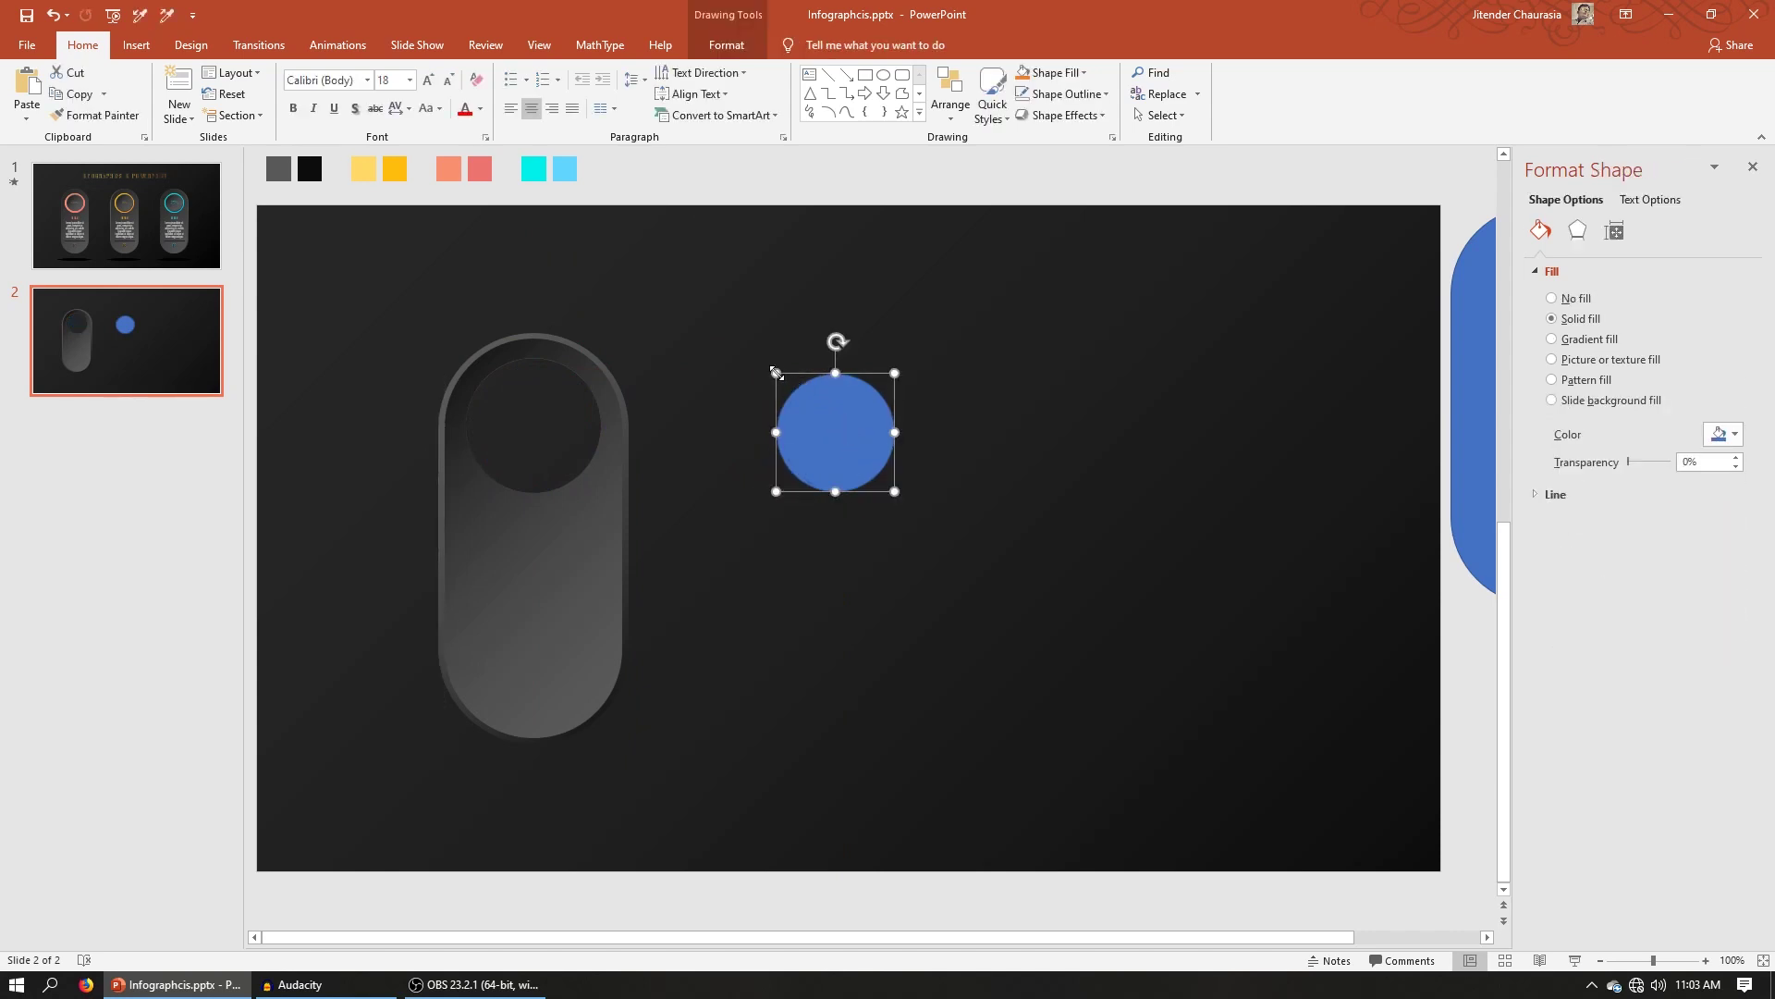
{"action": "scroll", "coordinate": [777, 375], "scroll_direction": "up", "scroll_amount": 5}
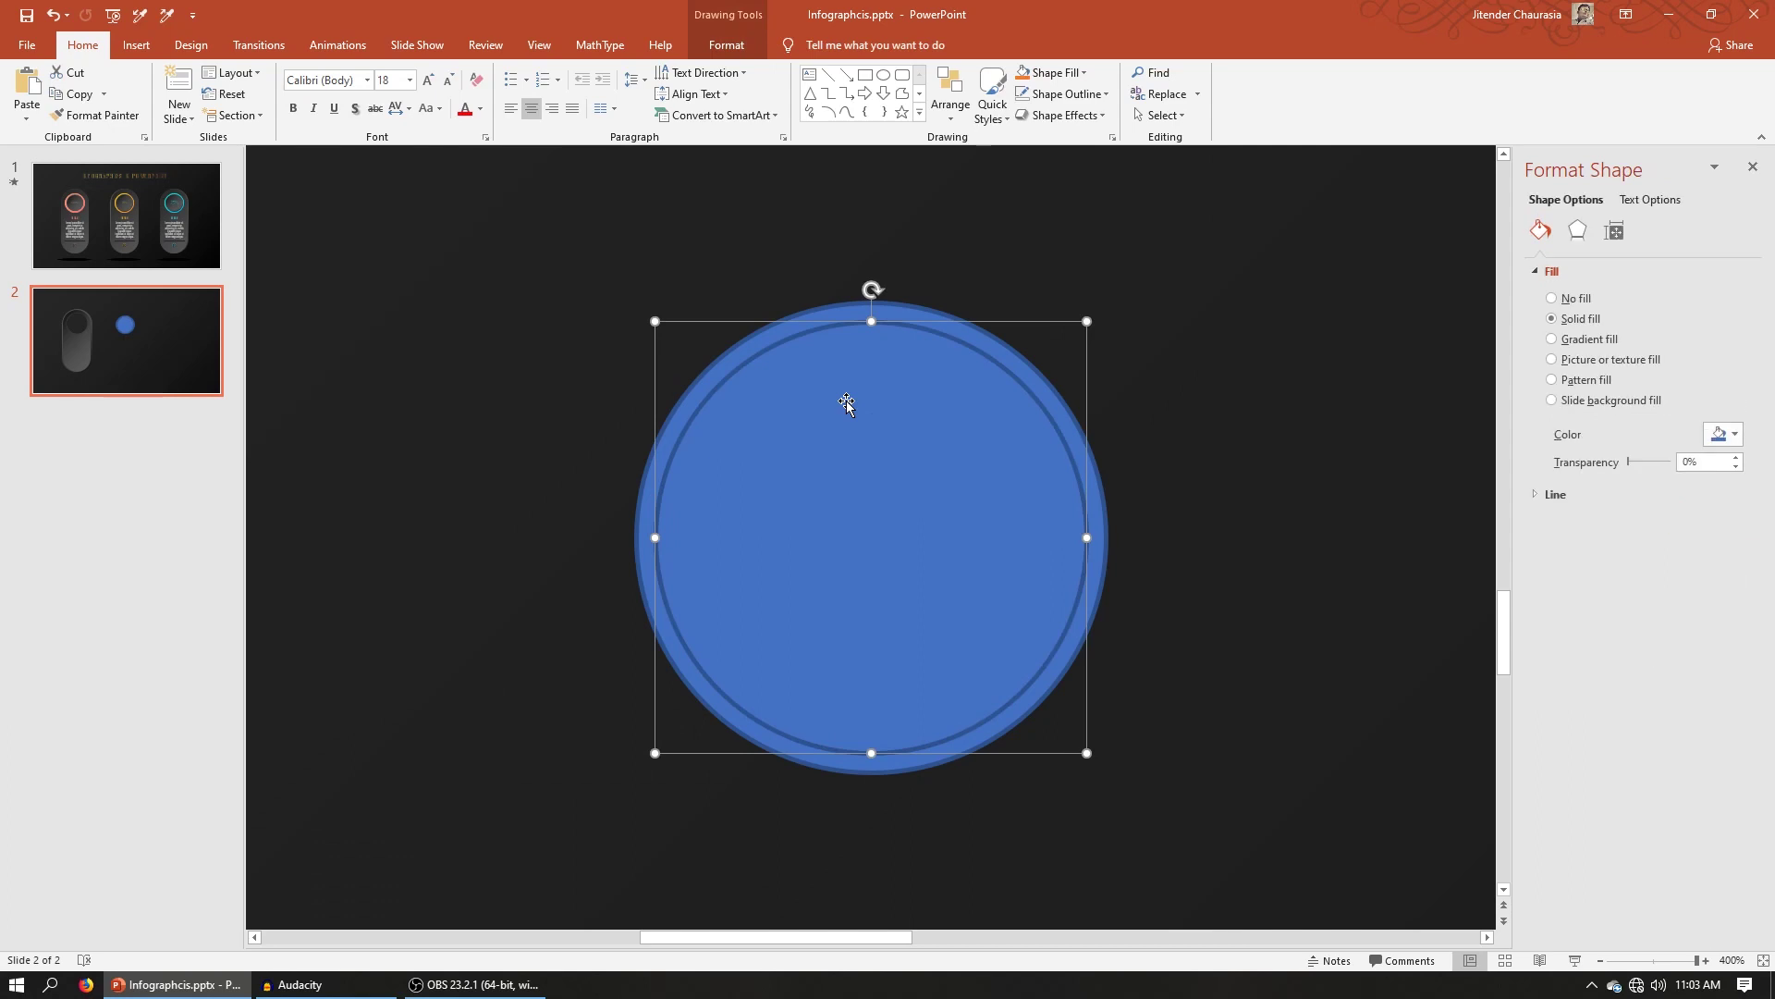
Fill the inner circle with the dark 45° linear gradient and the outer circle with the same gradient reversed
{"action": "left_click", "coordinate": [1724, 434]}
{"action": "left_click", "coordinate": [1613, 339]}
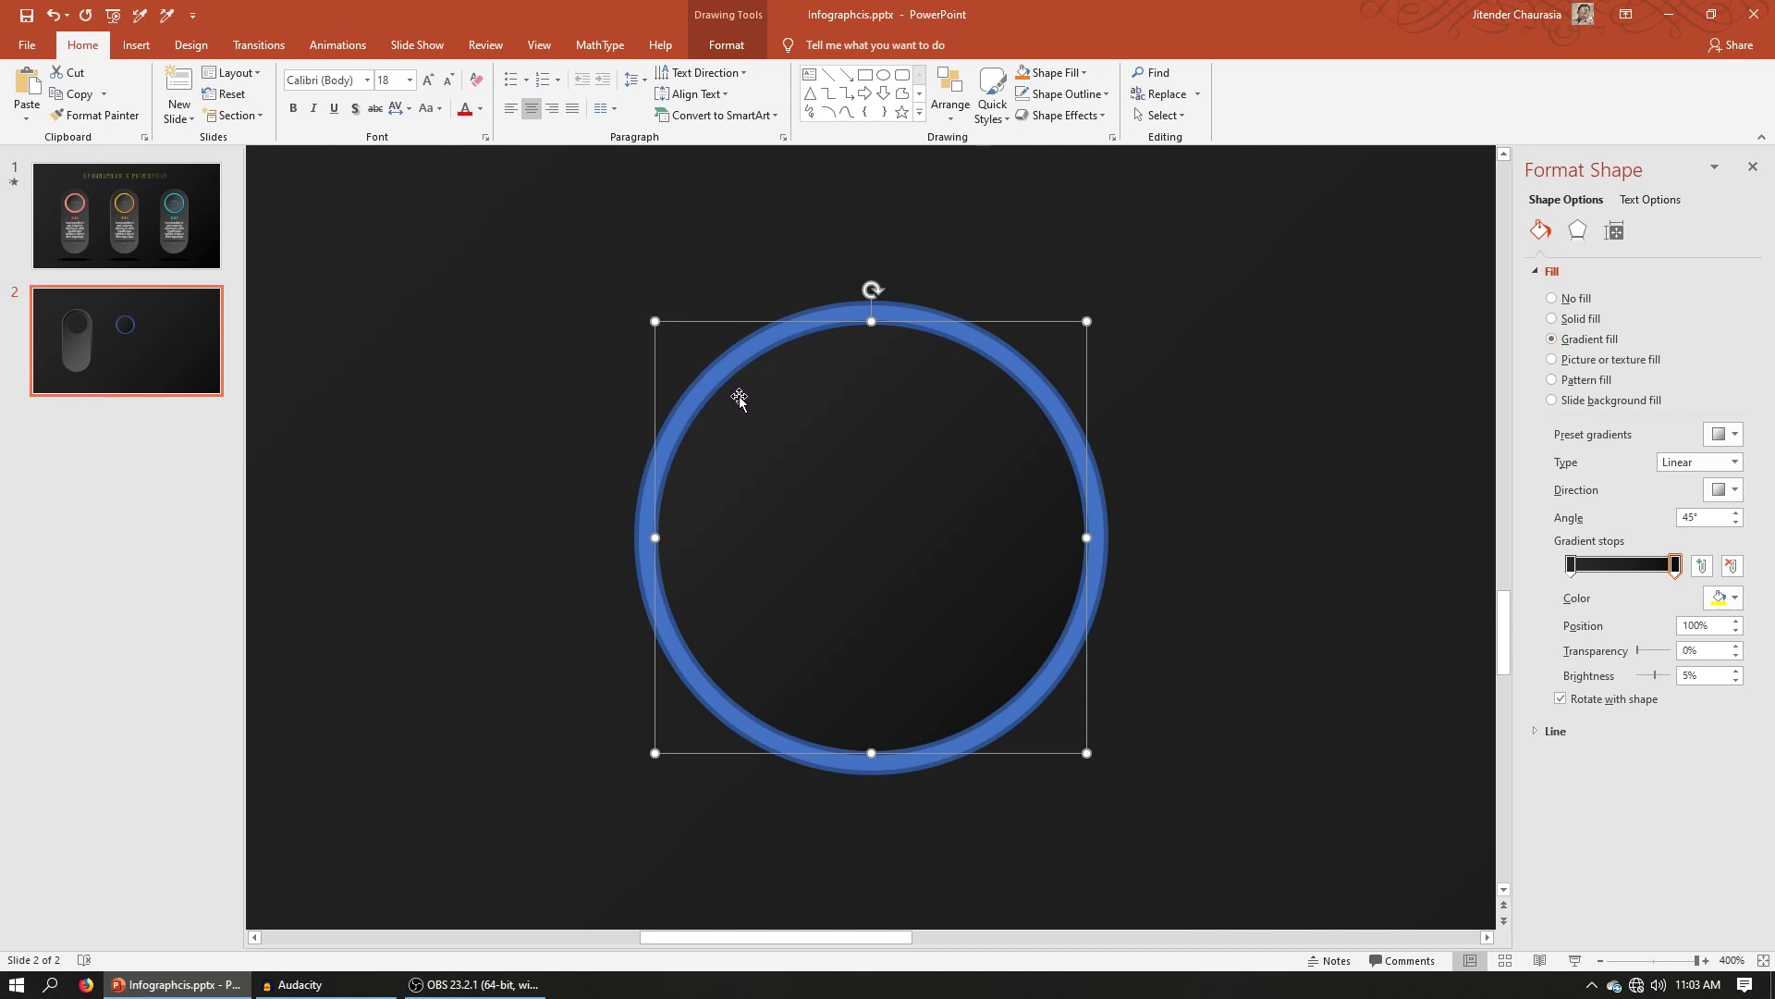
{"action": "left_click", "coordinate": [736, 269]}
{"action": "left_click", "coordinate": [813, 317]}
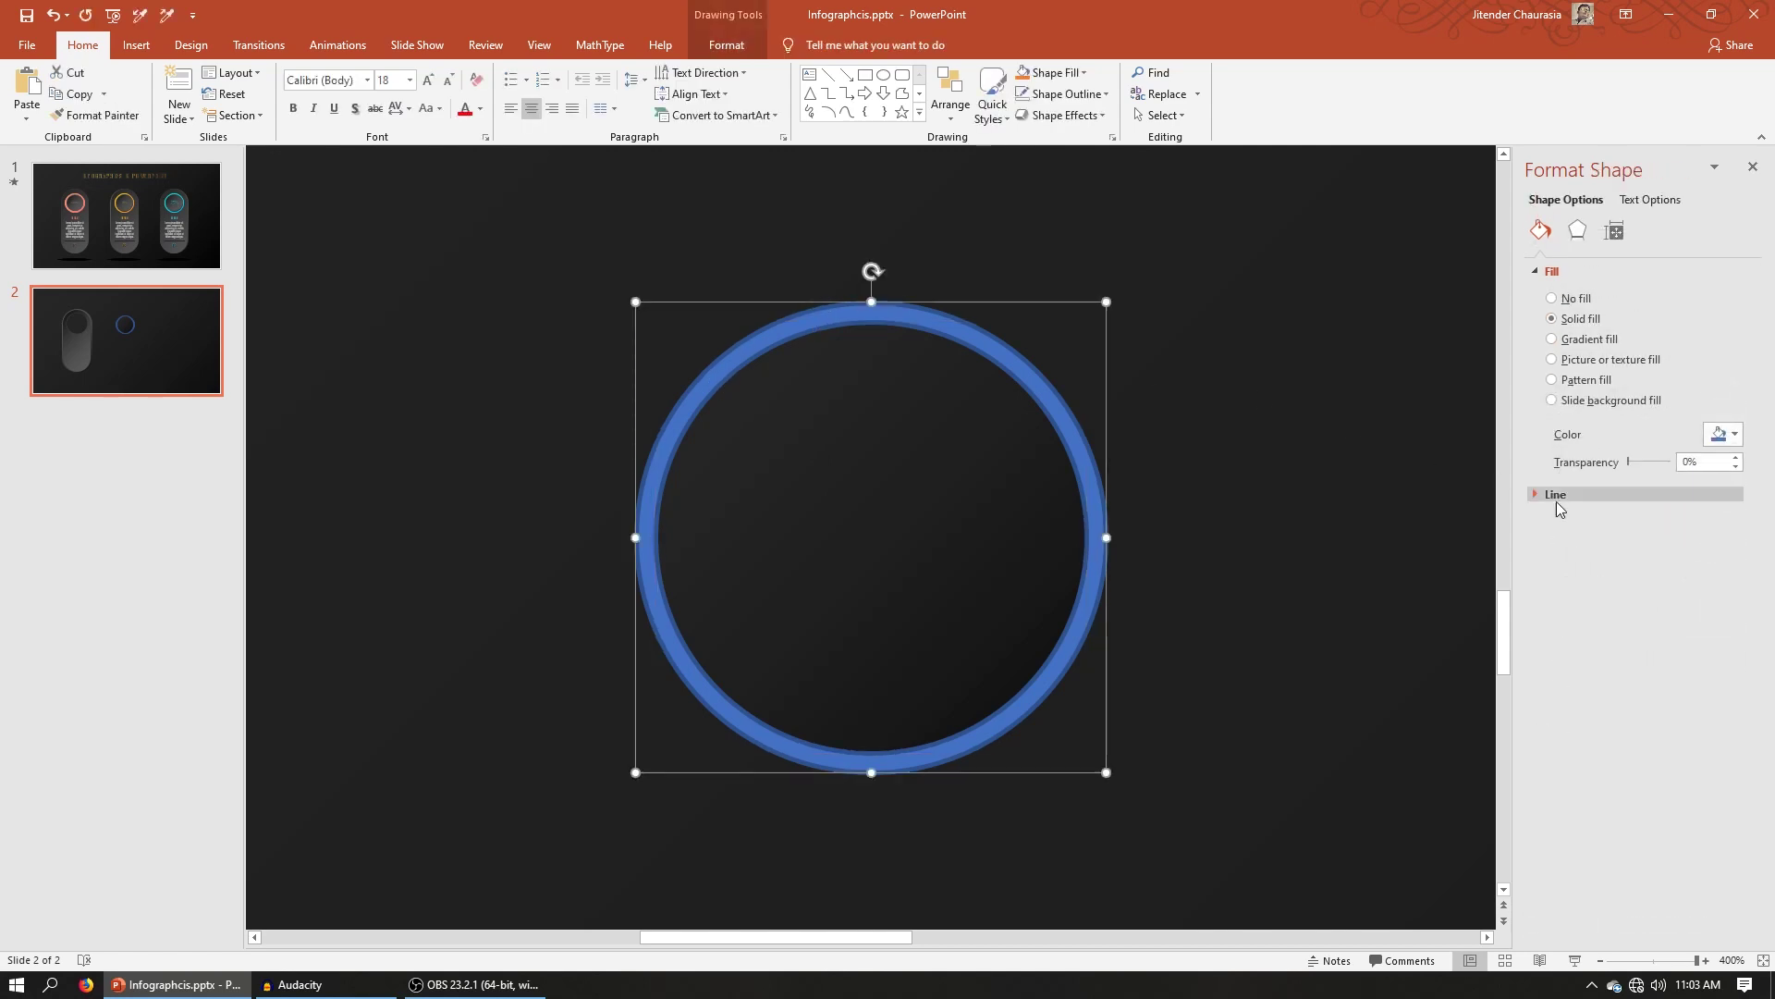
{"action": "left_click", "coordinate": [1578, 341]}
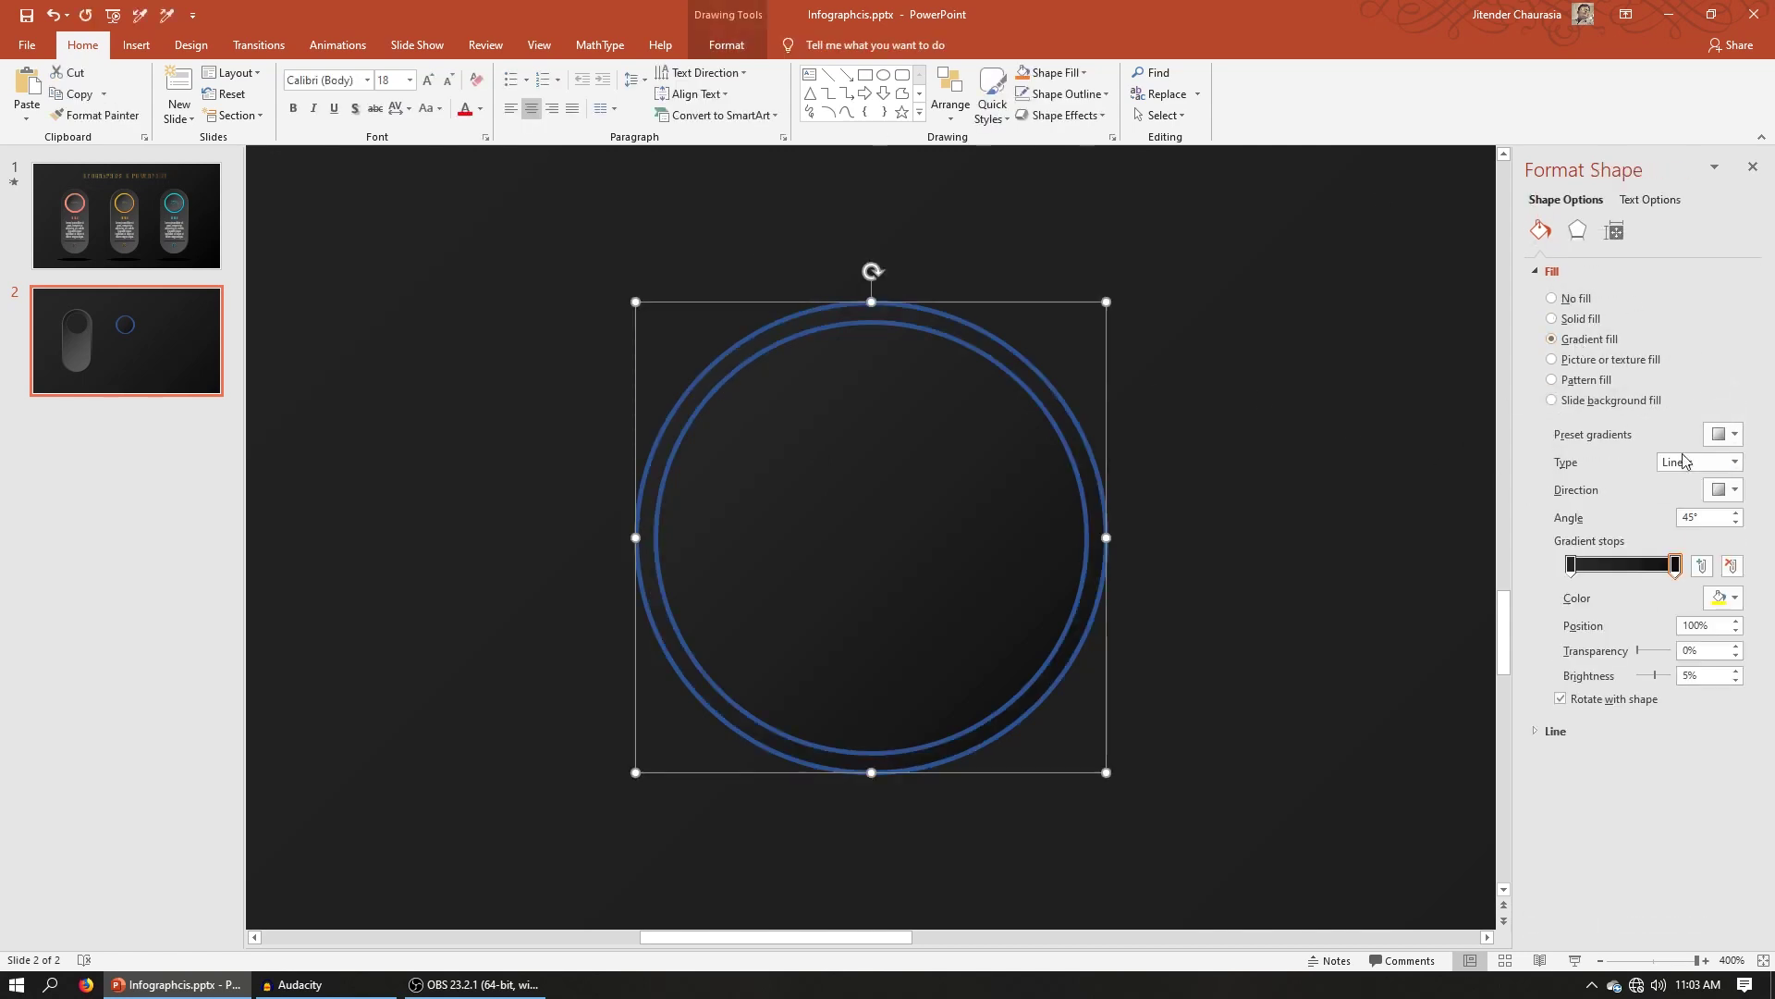
Select both concentric circles and remove their outlines
{"action": "left_click", "coordinate": [631, 285]}
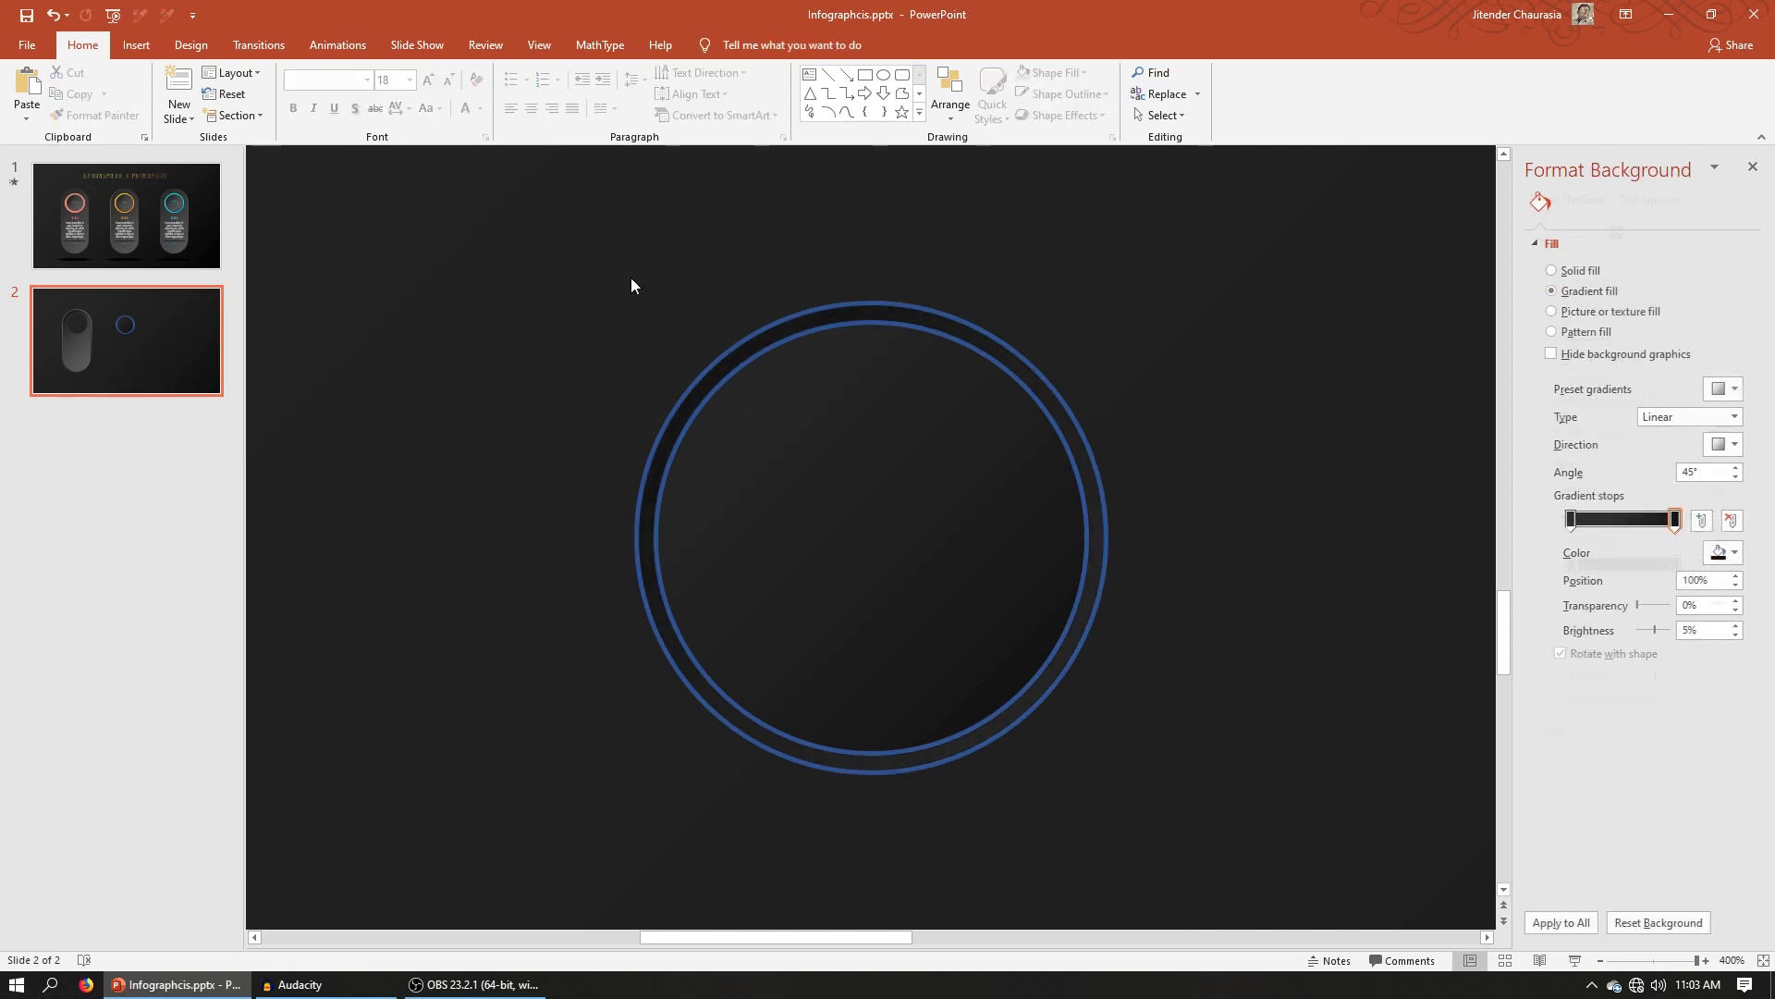
{"action": "left_click_drag", "start_coordinate": [554, 253], "coordinate": [1243, 869]}
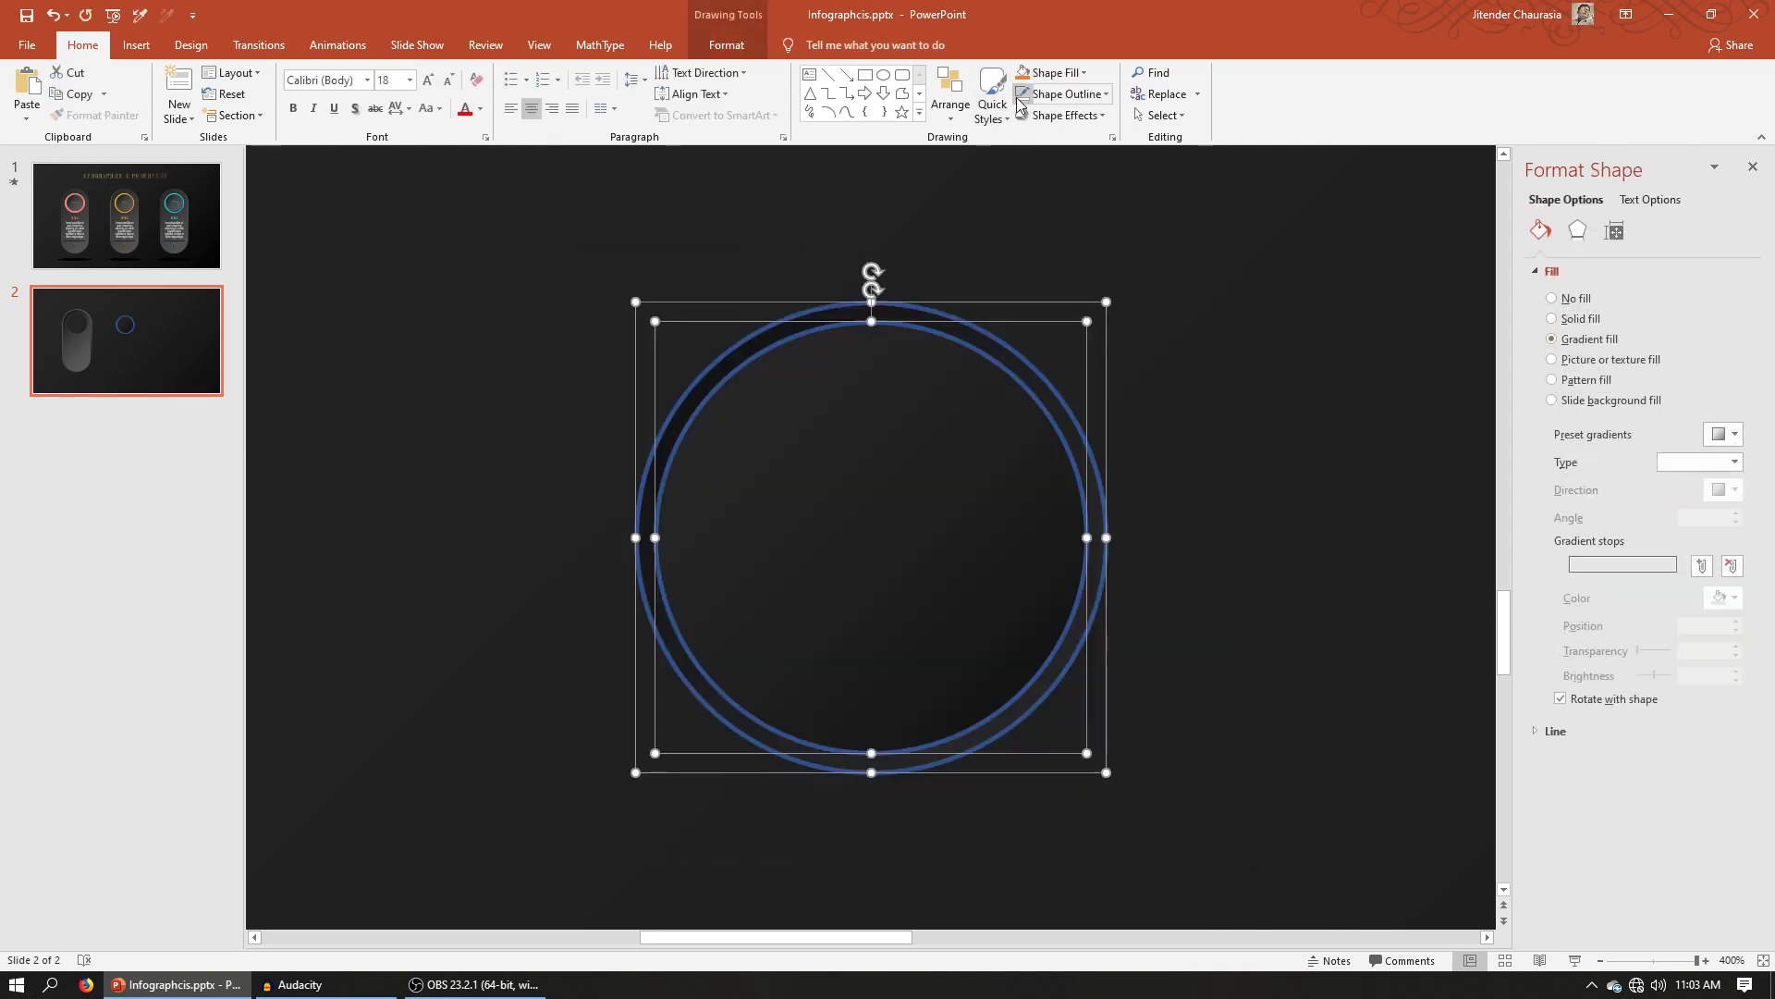
{"action": "left_click", "coordinate": [1063, 96]}
Swap the two circles' gradients so the inner one runs dark to lighter and the outer one lighter to dark
{"action": "left_click", "coordinate": [852, 524]}
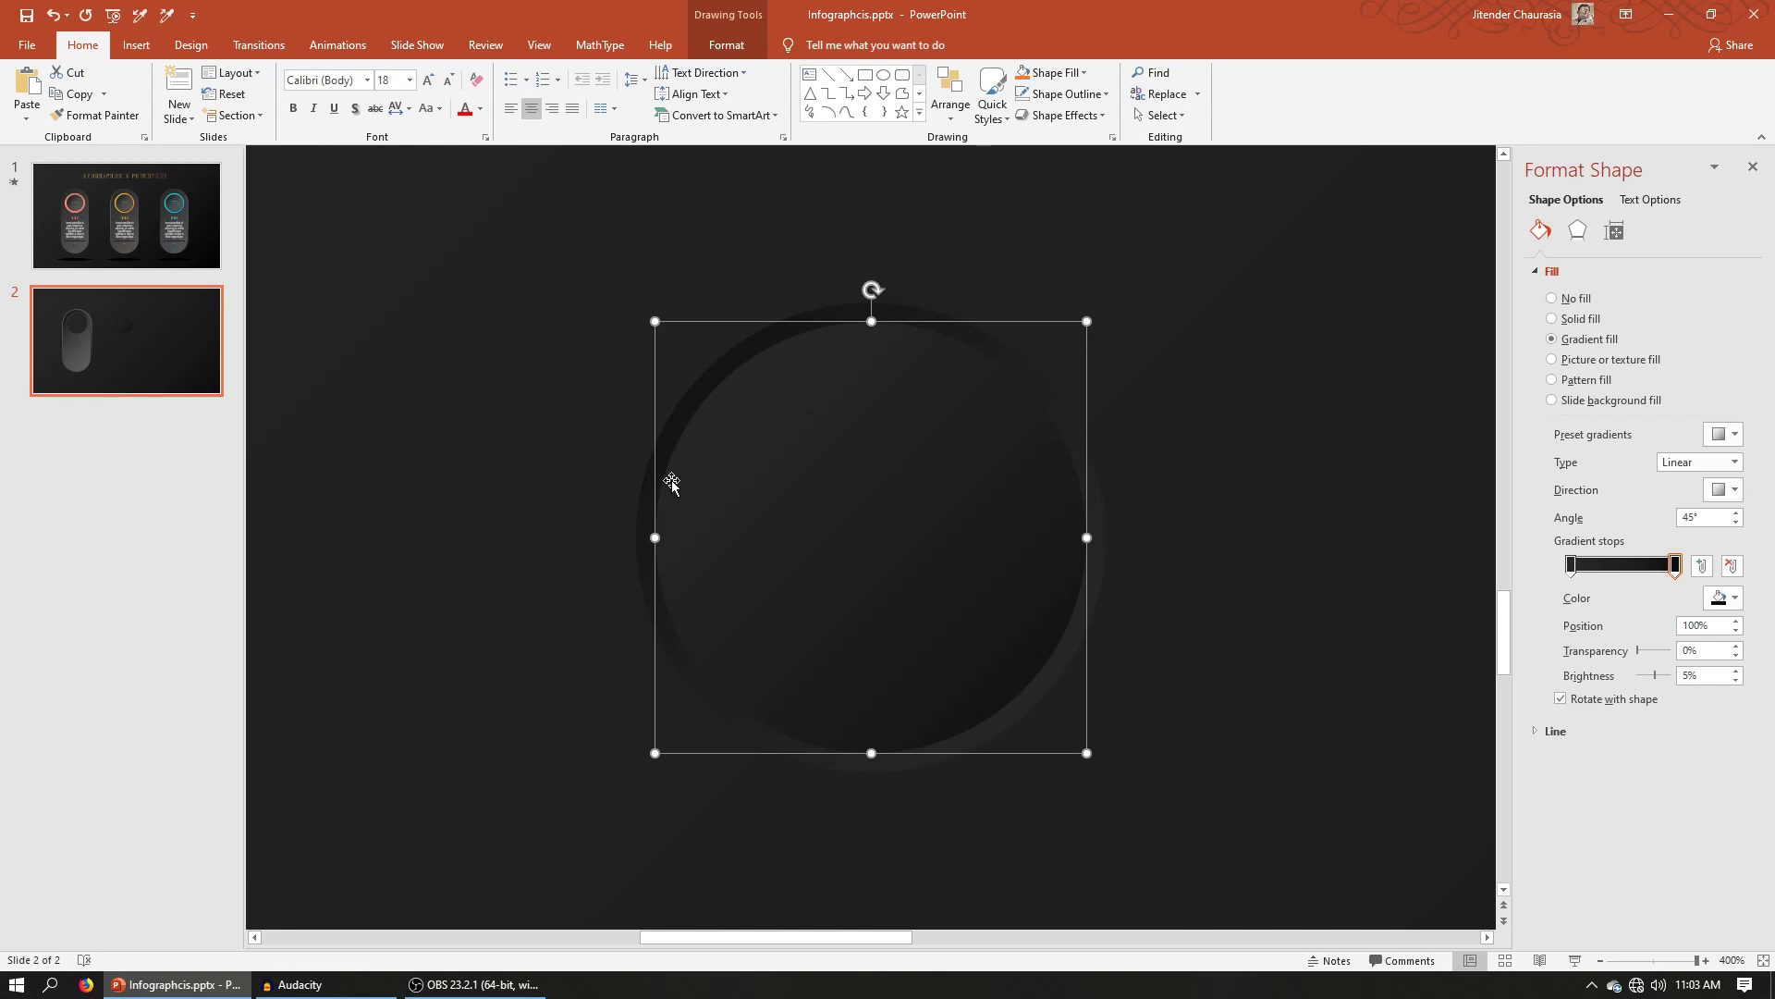
{"action": "left_click", "coordinate": [1578, 575]}
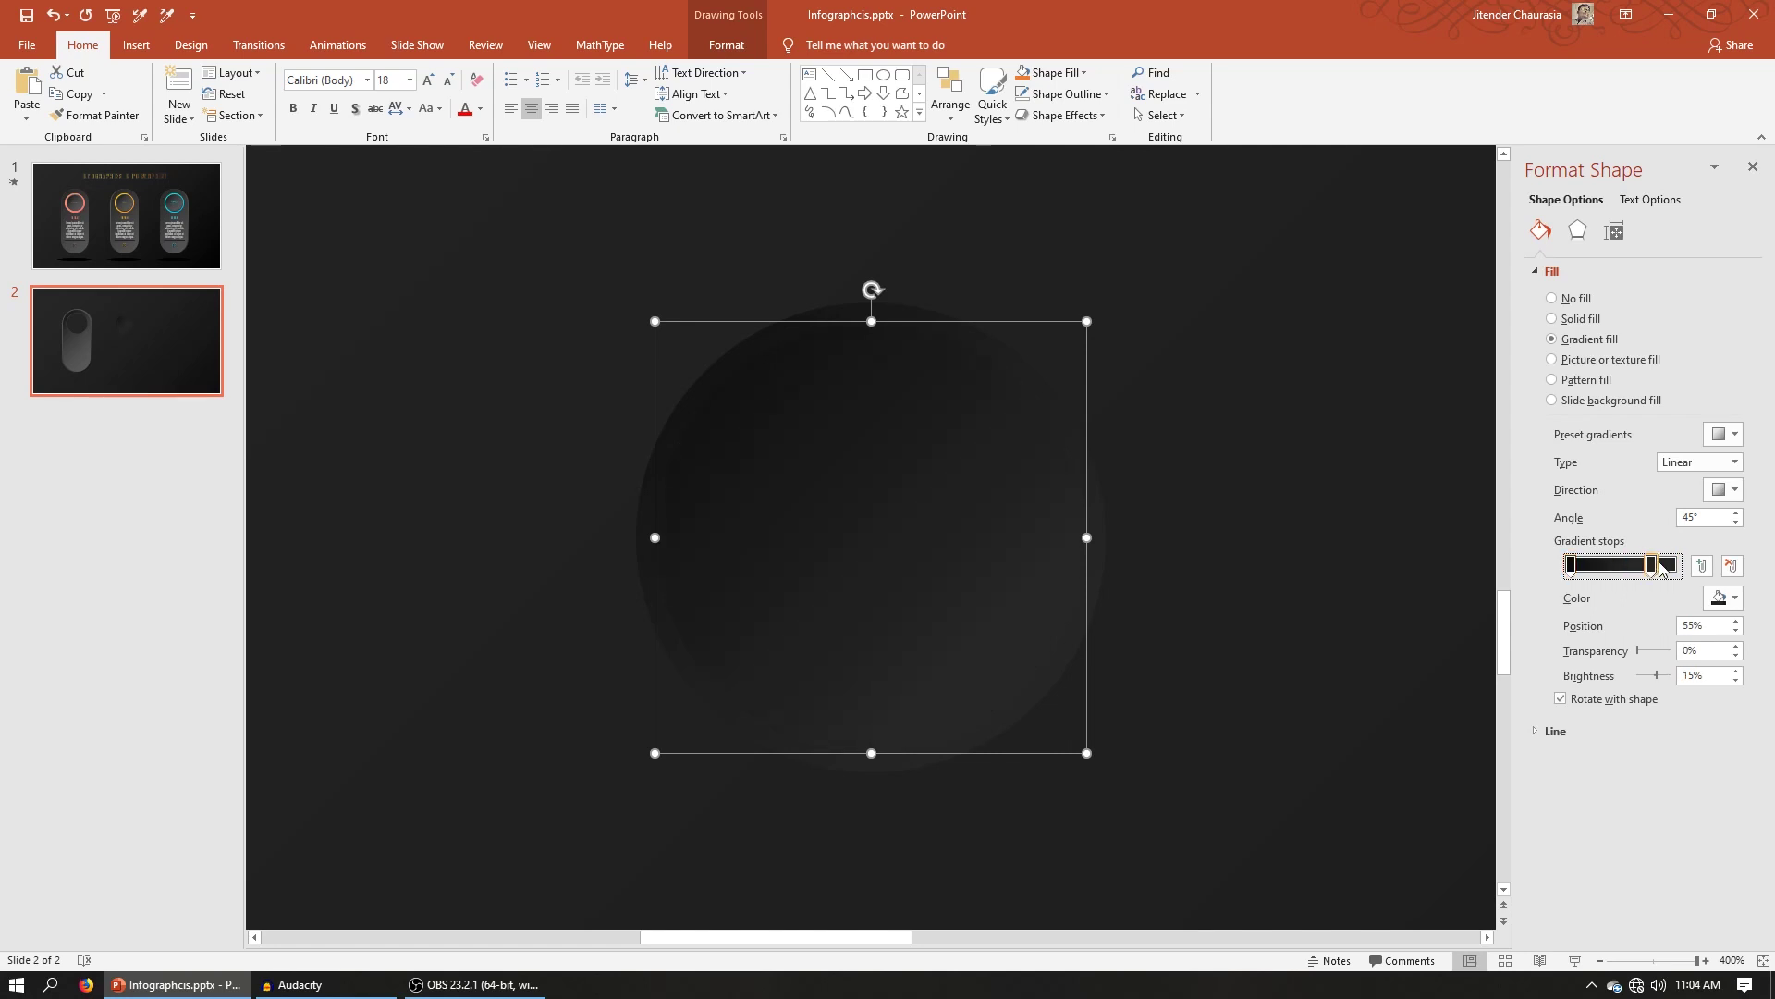
{"action": "left_click", "coordinate": [619, 290]}
{"action": "left_click", "coordinate": [739, 346]}
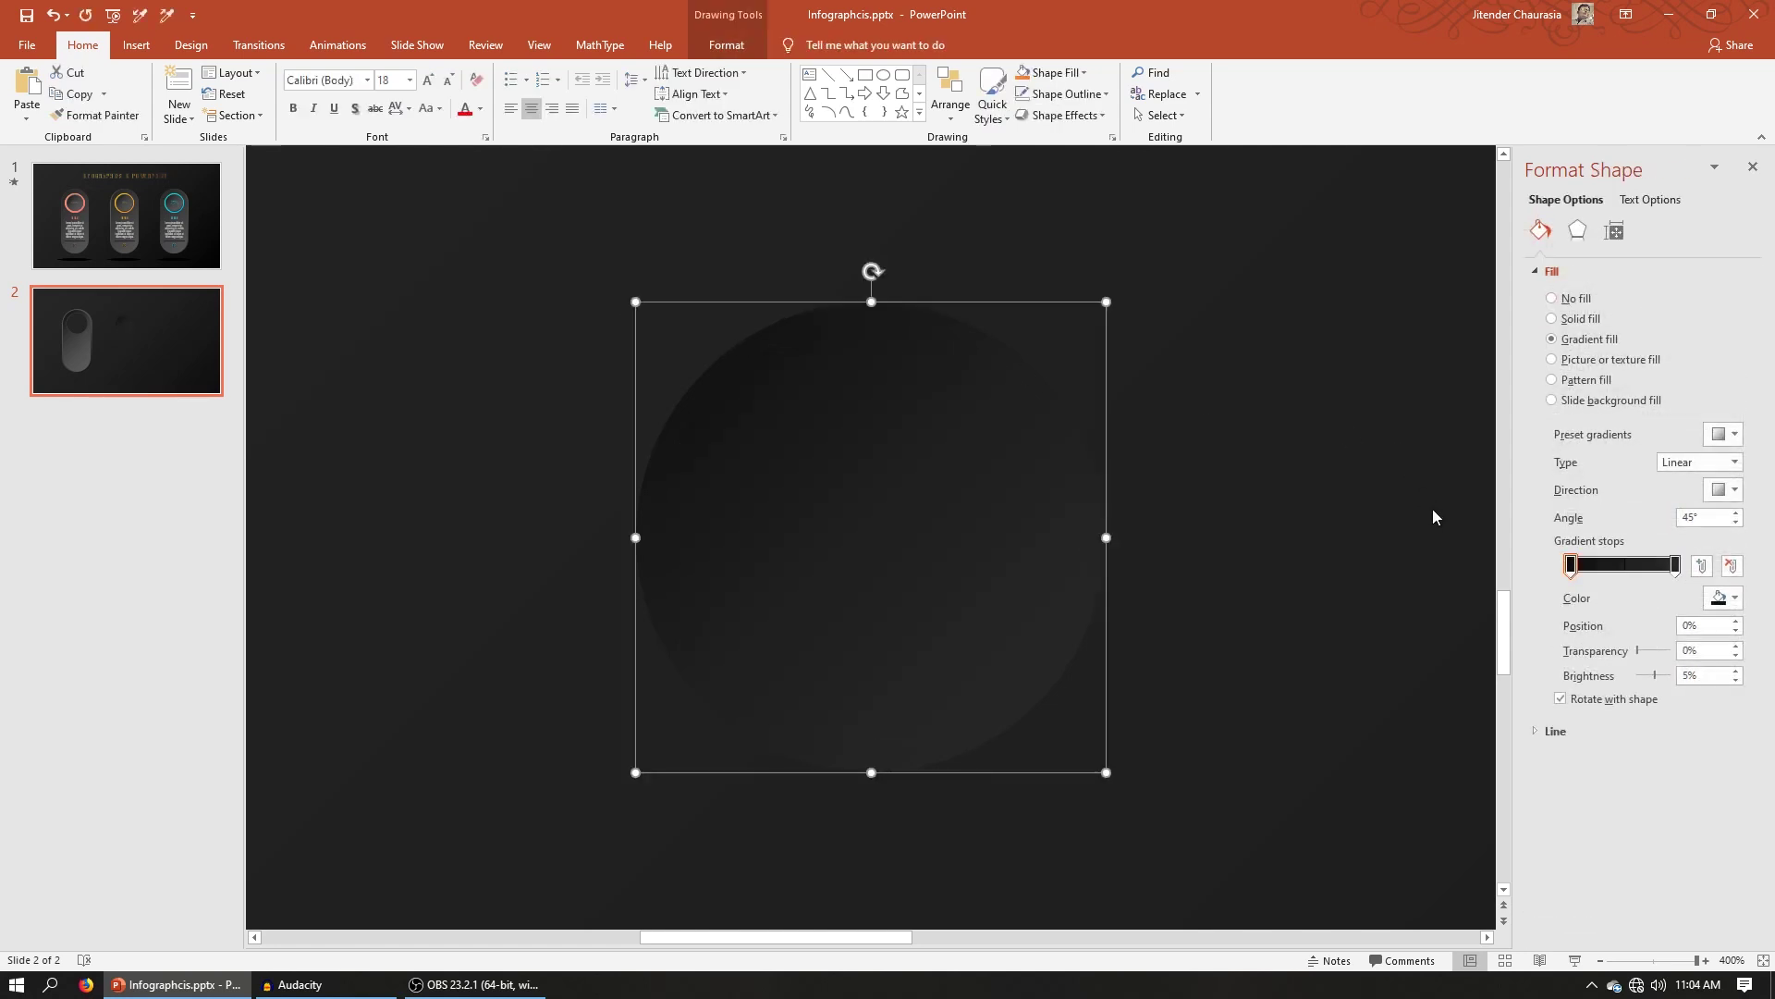
{"action": "left_click_drag", "start_coordinate": [1570, 568], "coordinate": [1686, 570]}
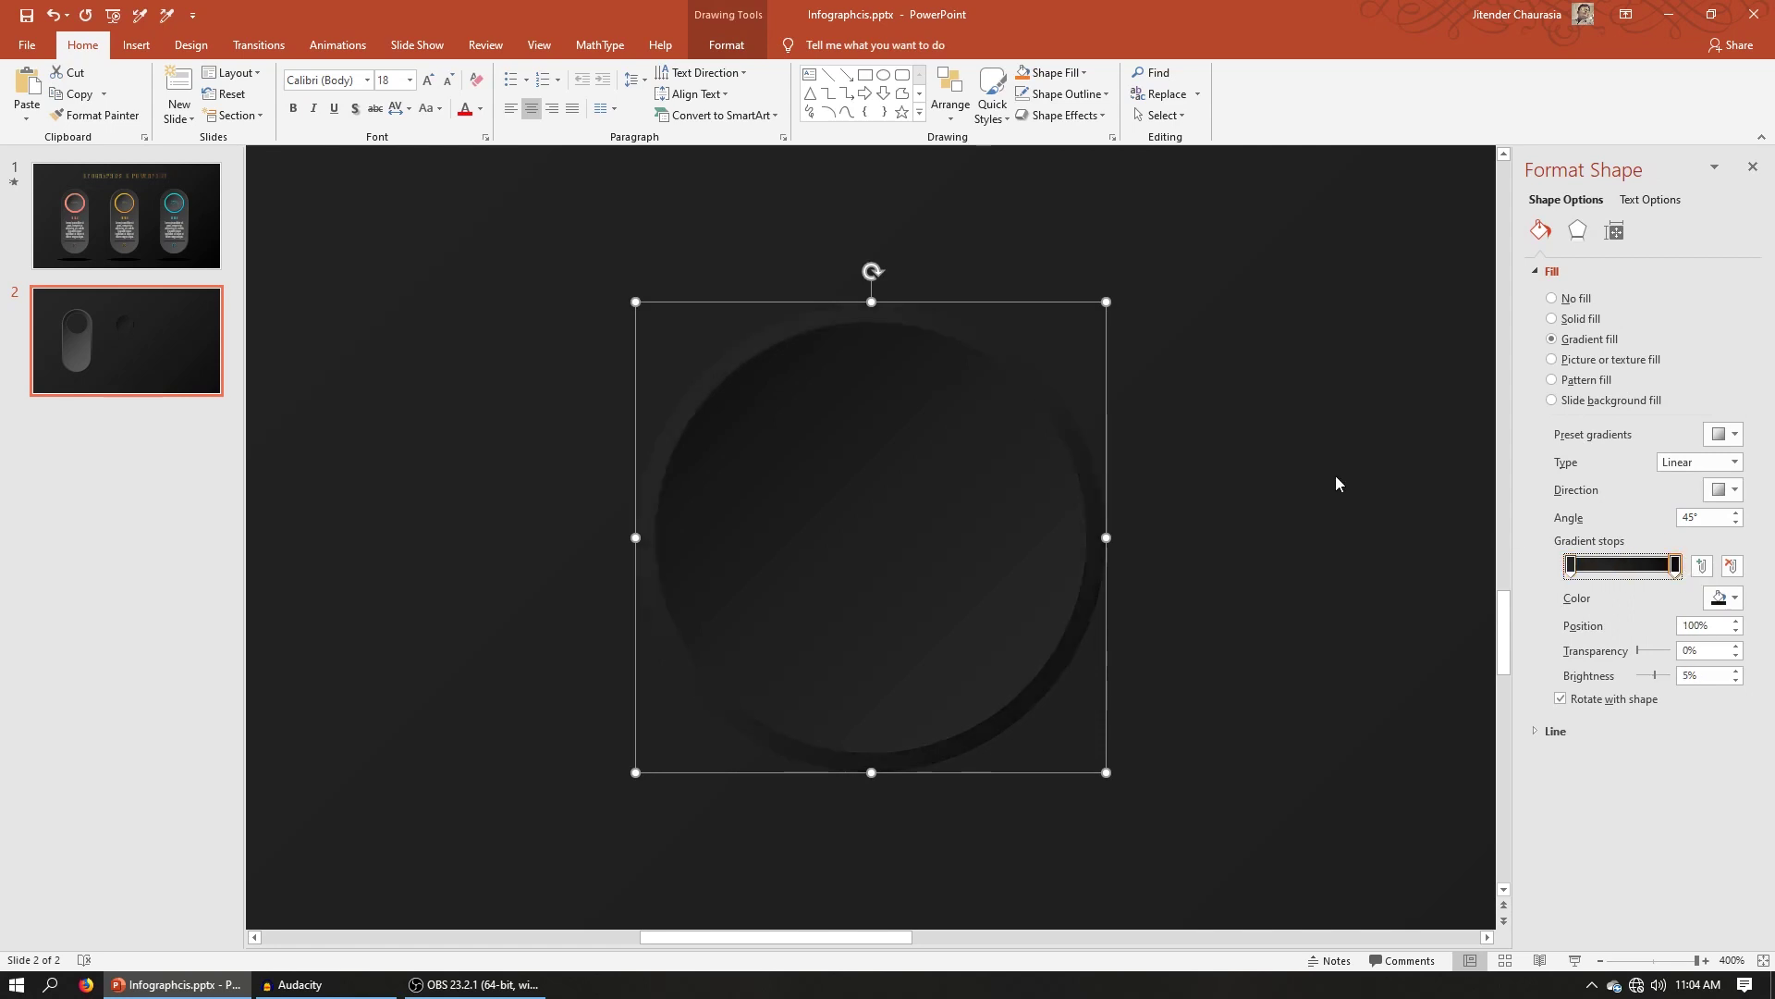
{"action": "left_click", "coordinate": [1255, 407]}
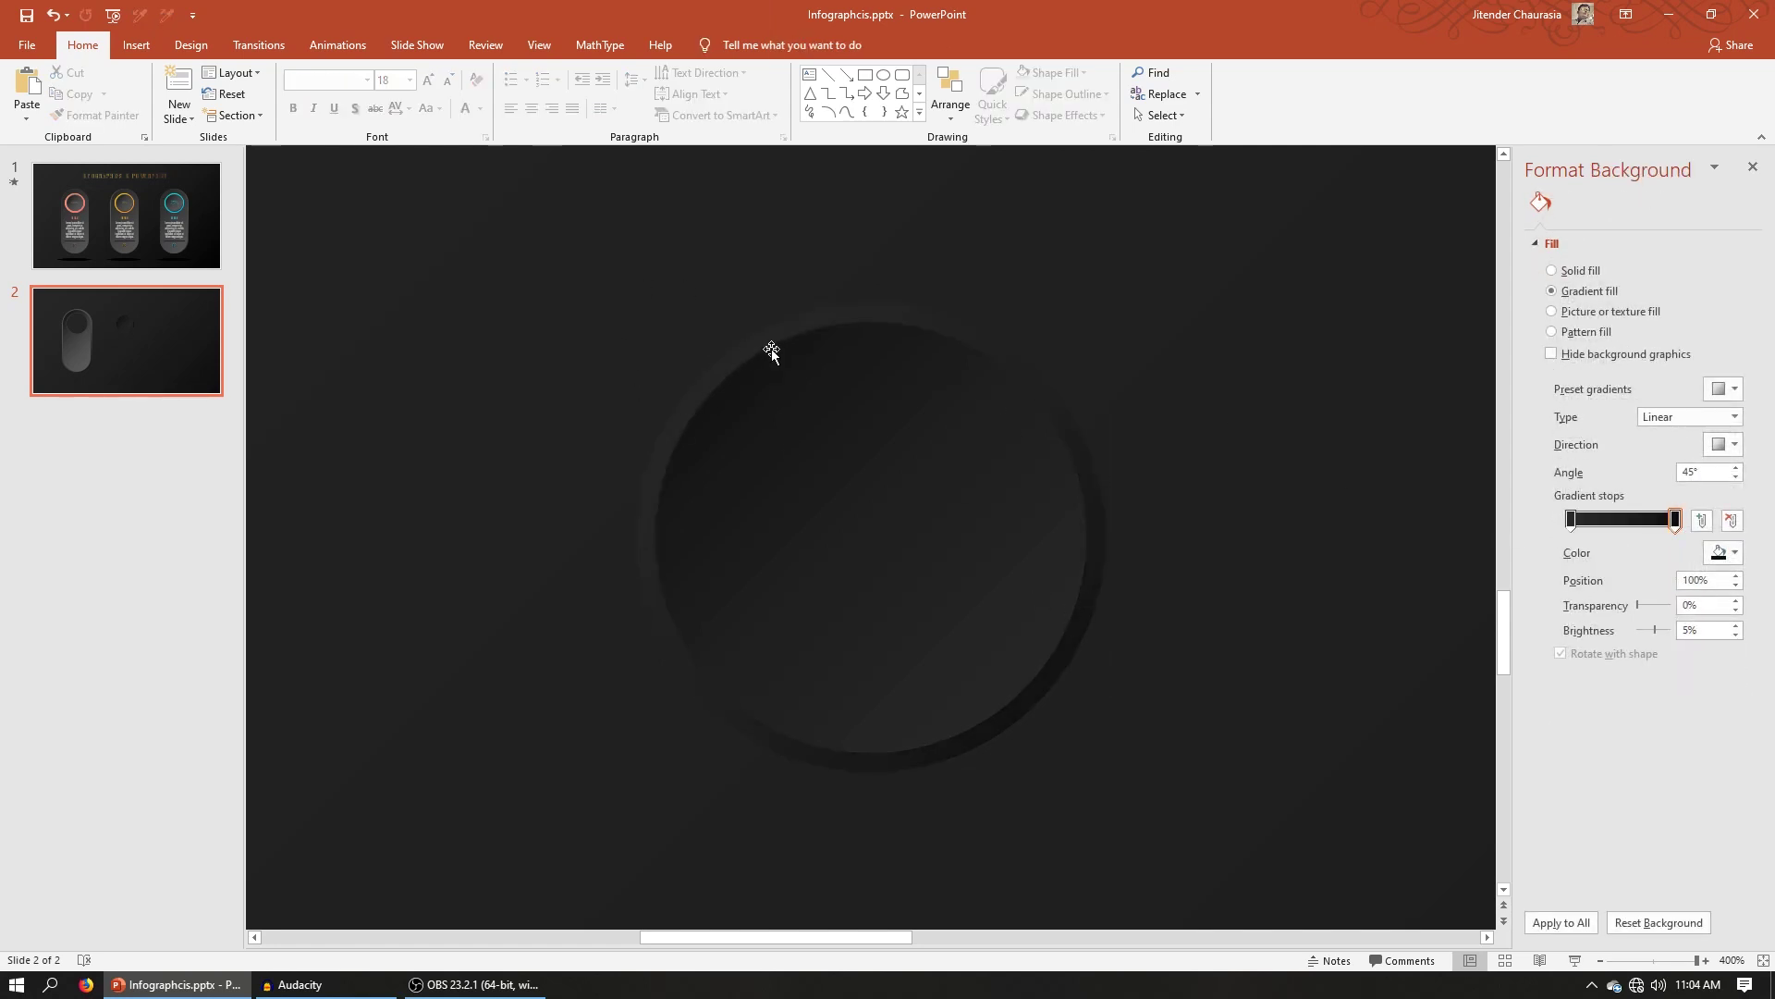
Group the two concentric circles and move the group into the centre of the pill's round hole
{"action": "scroll", "coordinate": [745, 358], "scroll_direction": "down", "scroll_amount": 5}
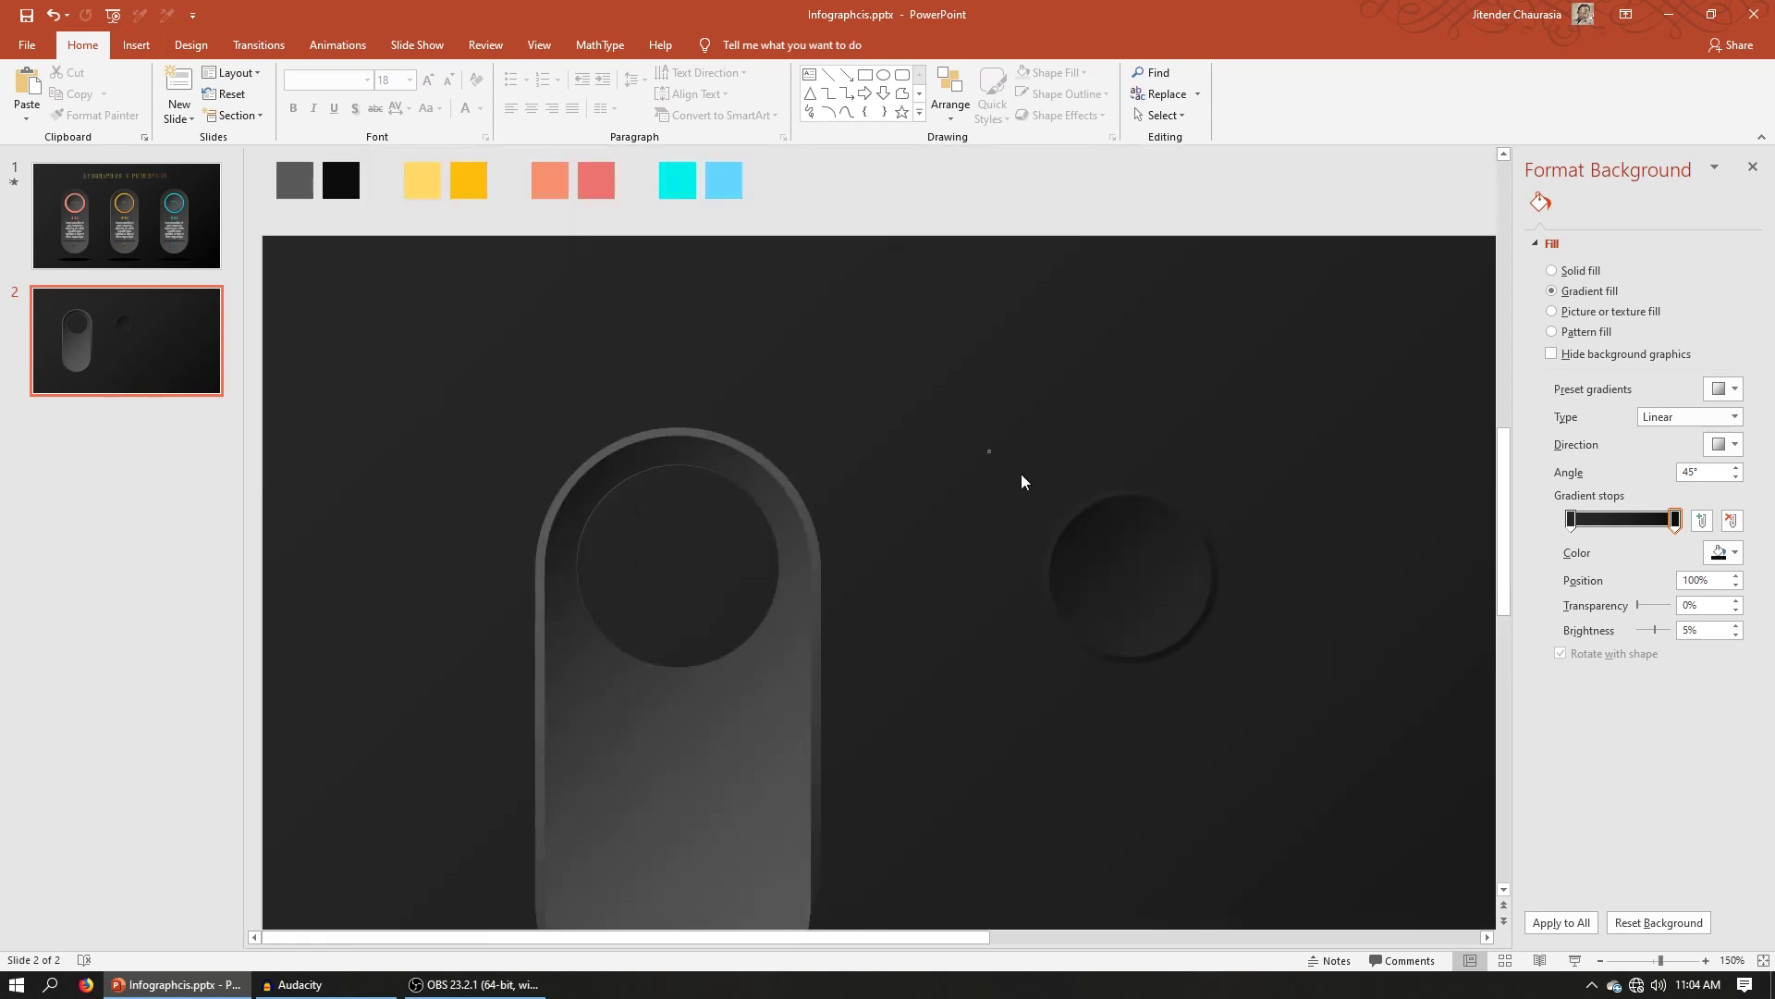
{"action": "left_click_drag", "start_coordinate": [987, 450], "coordinate": [1281, 721]}
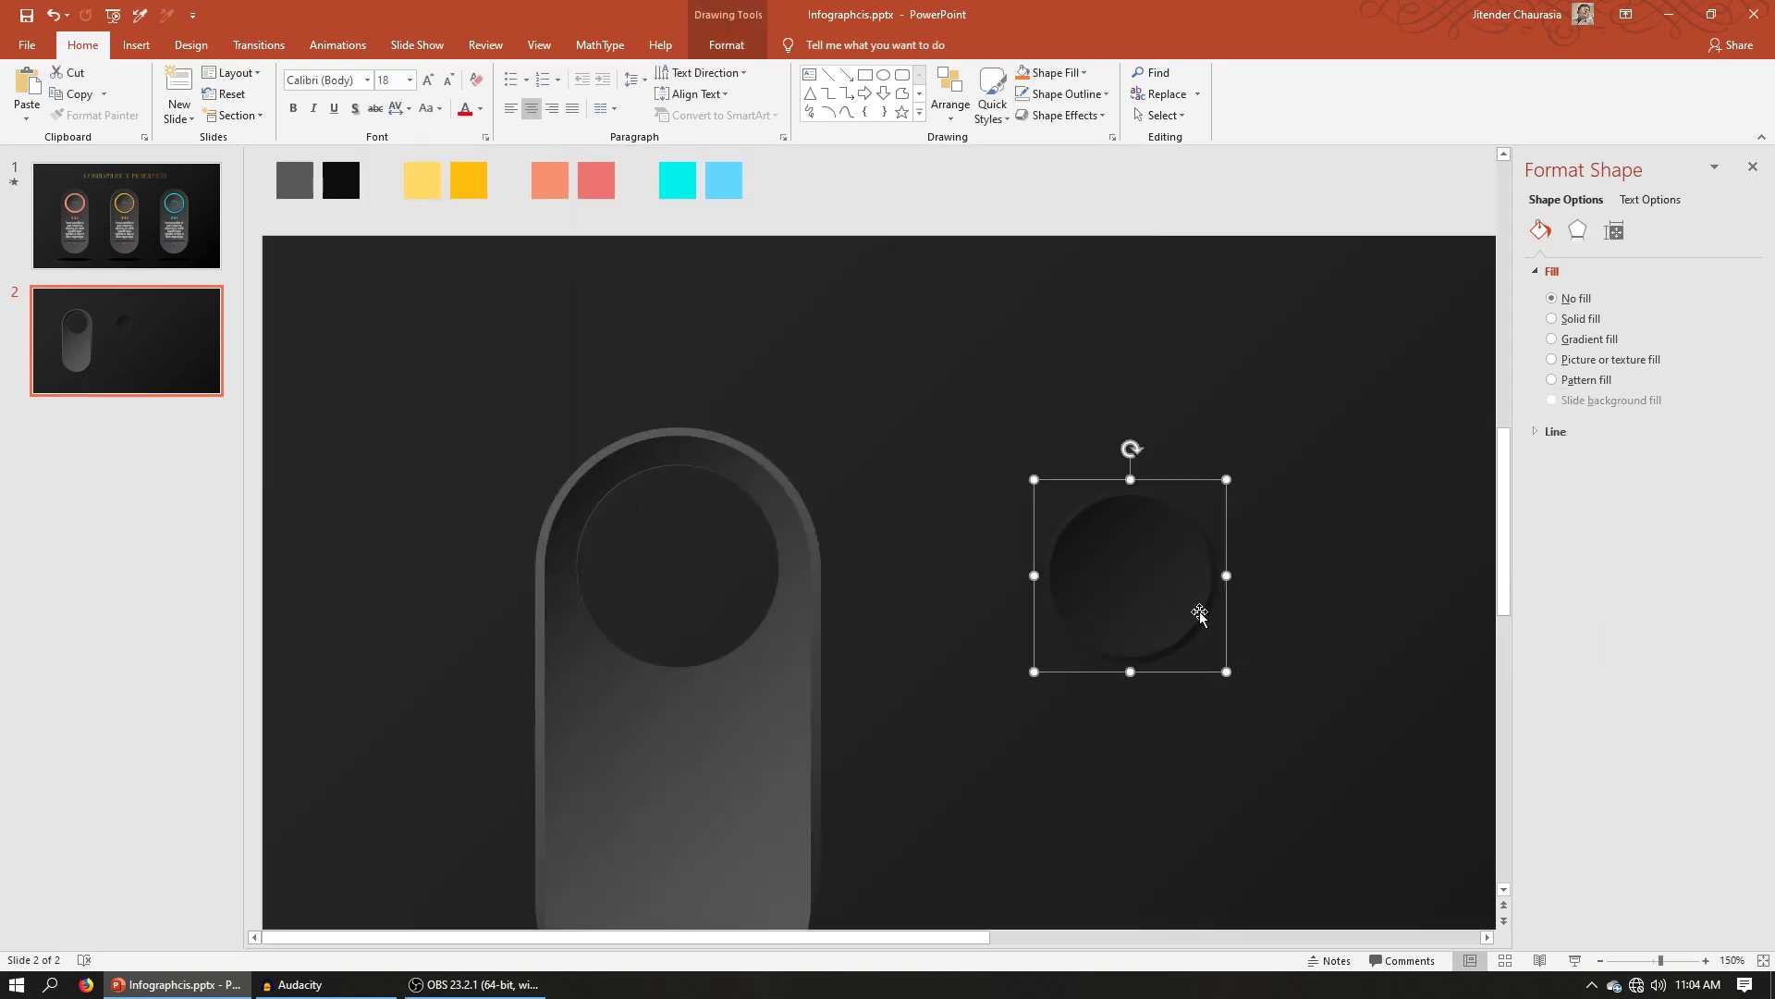
{"action": "left_click_drag", "start_coordinate": [1197, 614], "coordinate": [728, 583]}
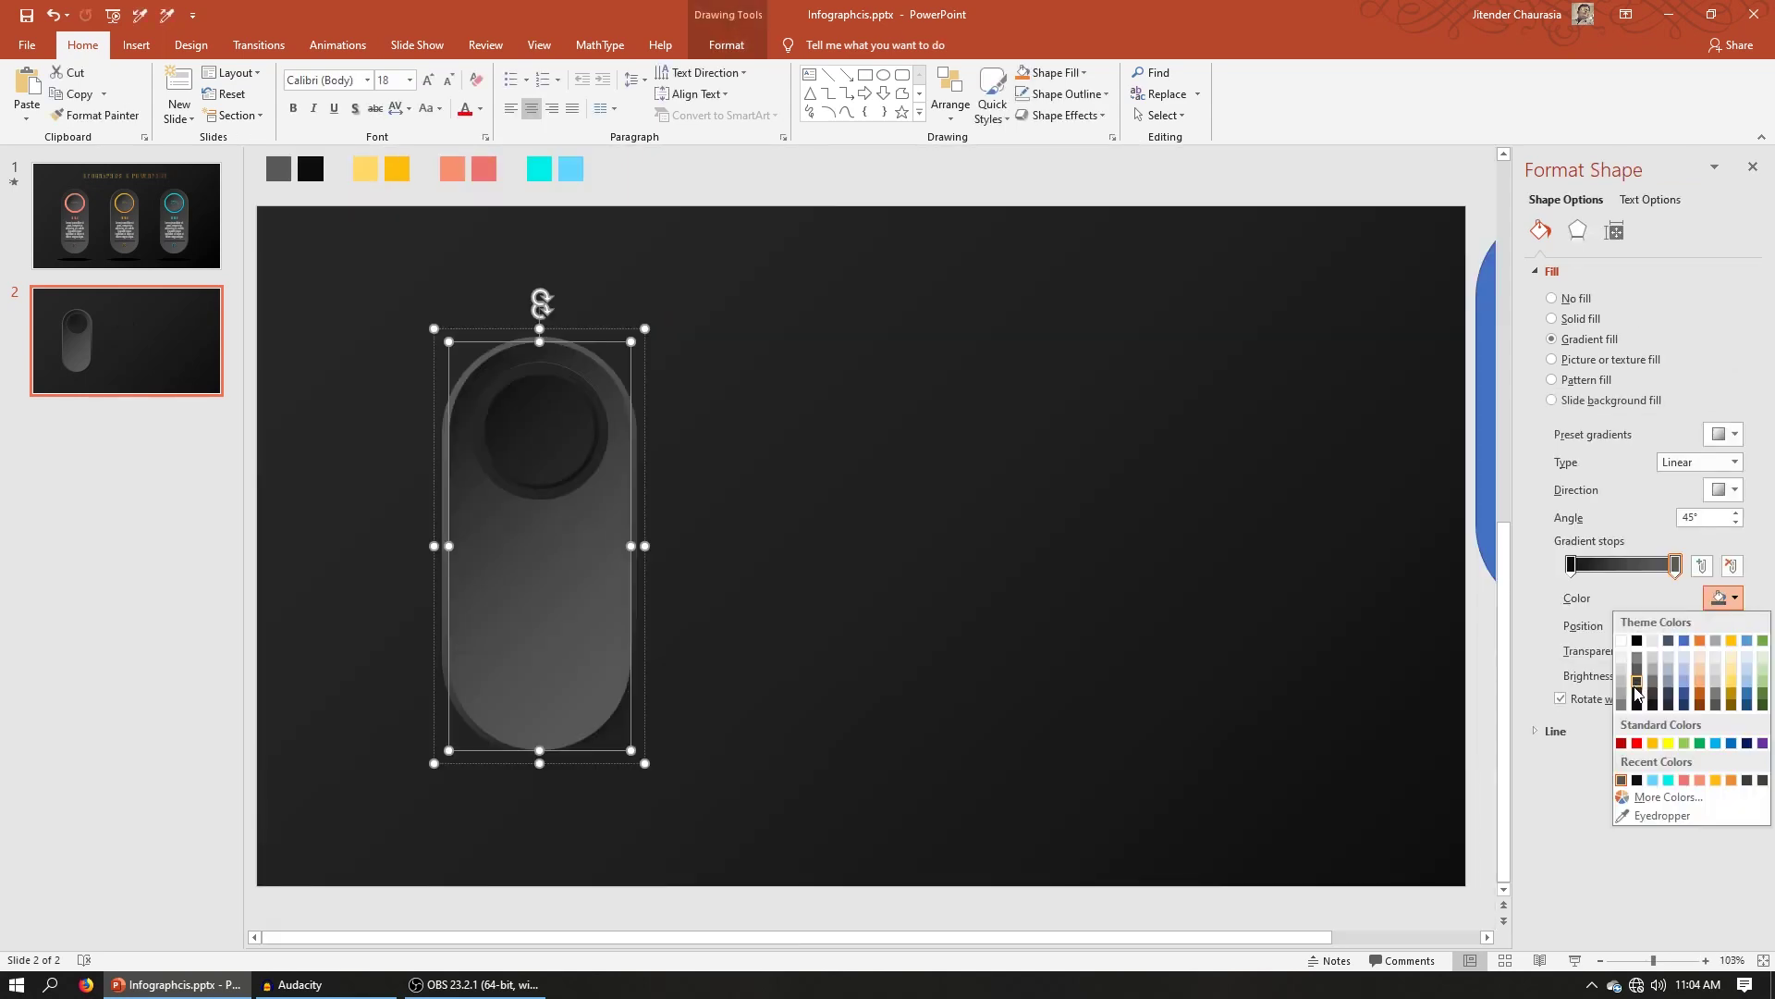
Darken the light gradient stop of the front pill and of the back pill to a deeper grey
{"action": "left_click", "coordinate": [1636, 684]}
{"action": "left_click", "coordinate": [989, 585]}
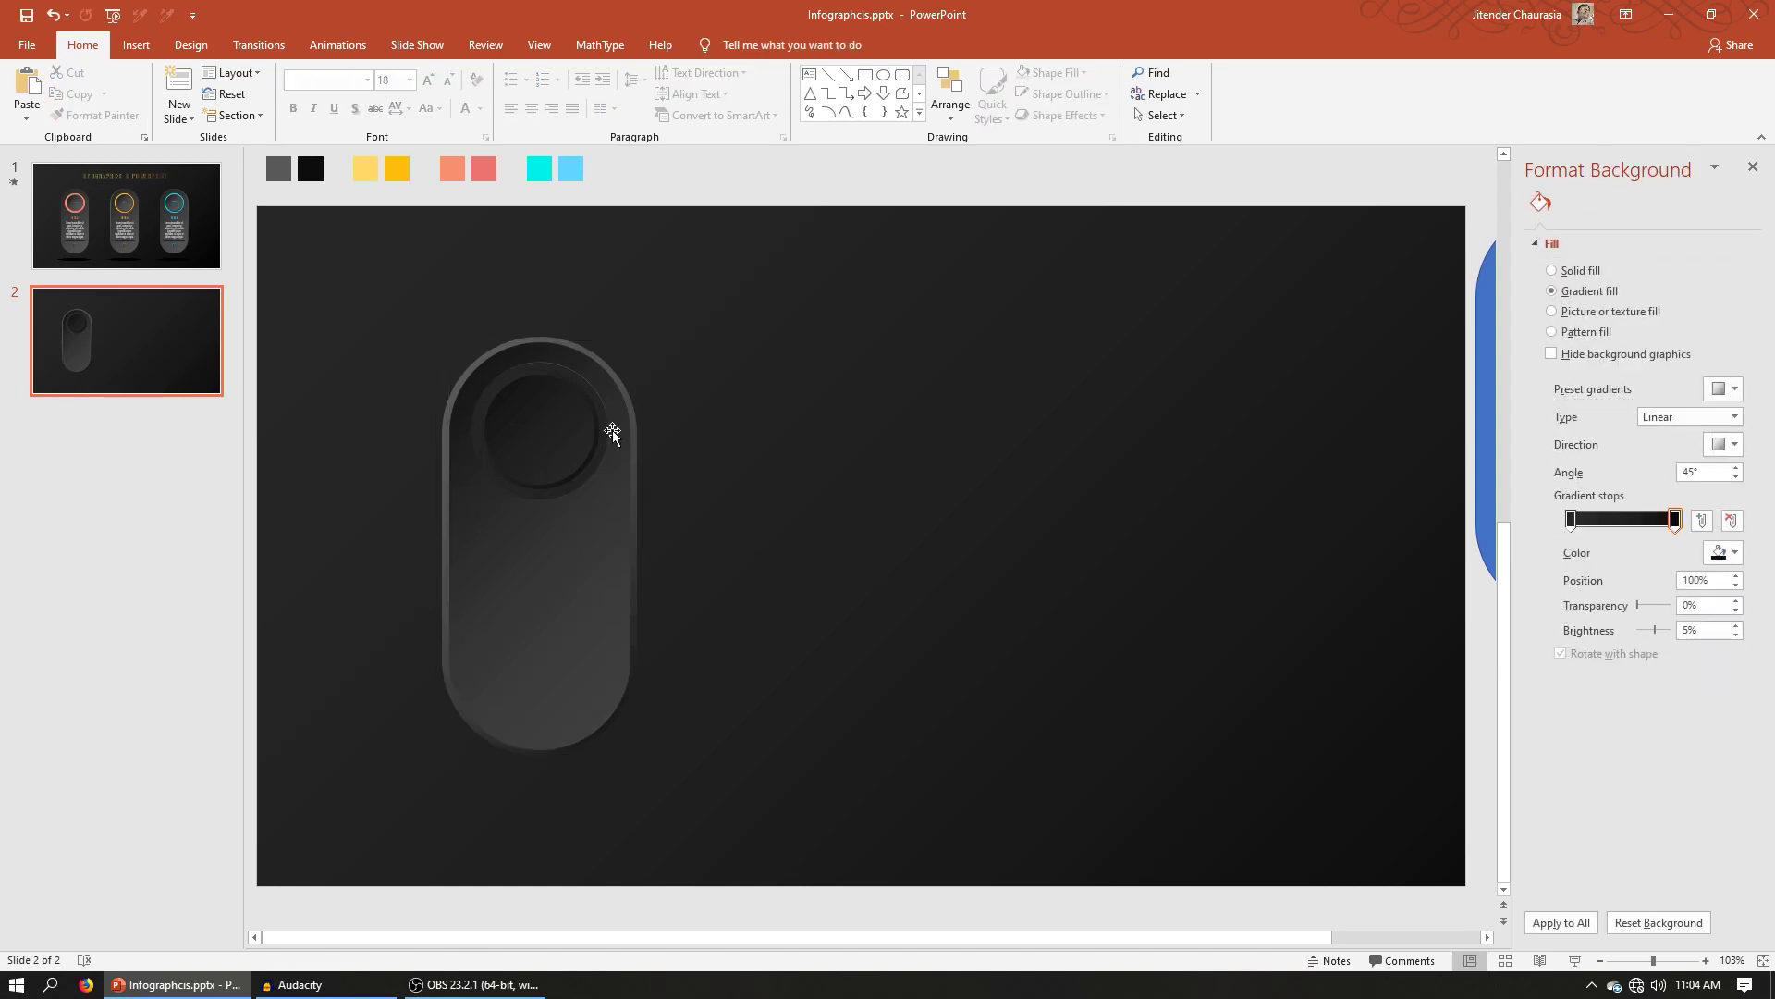
{"action": "left_click", "coordinate": [461, 369]}
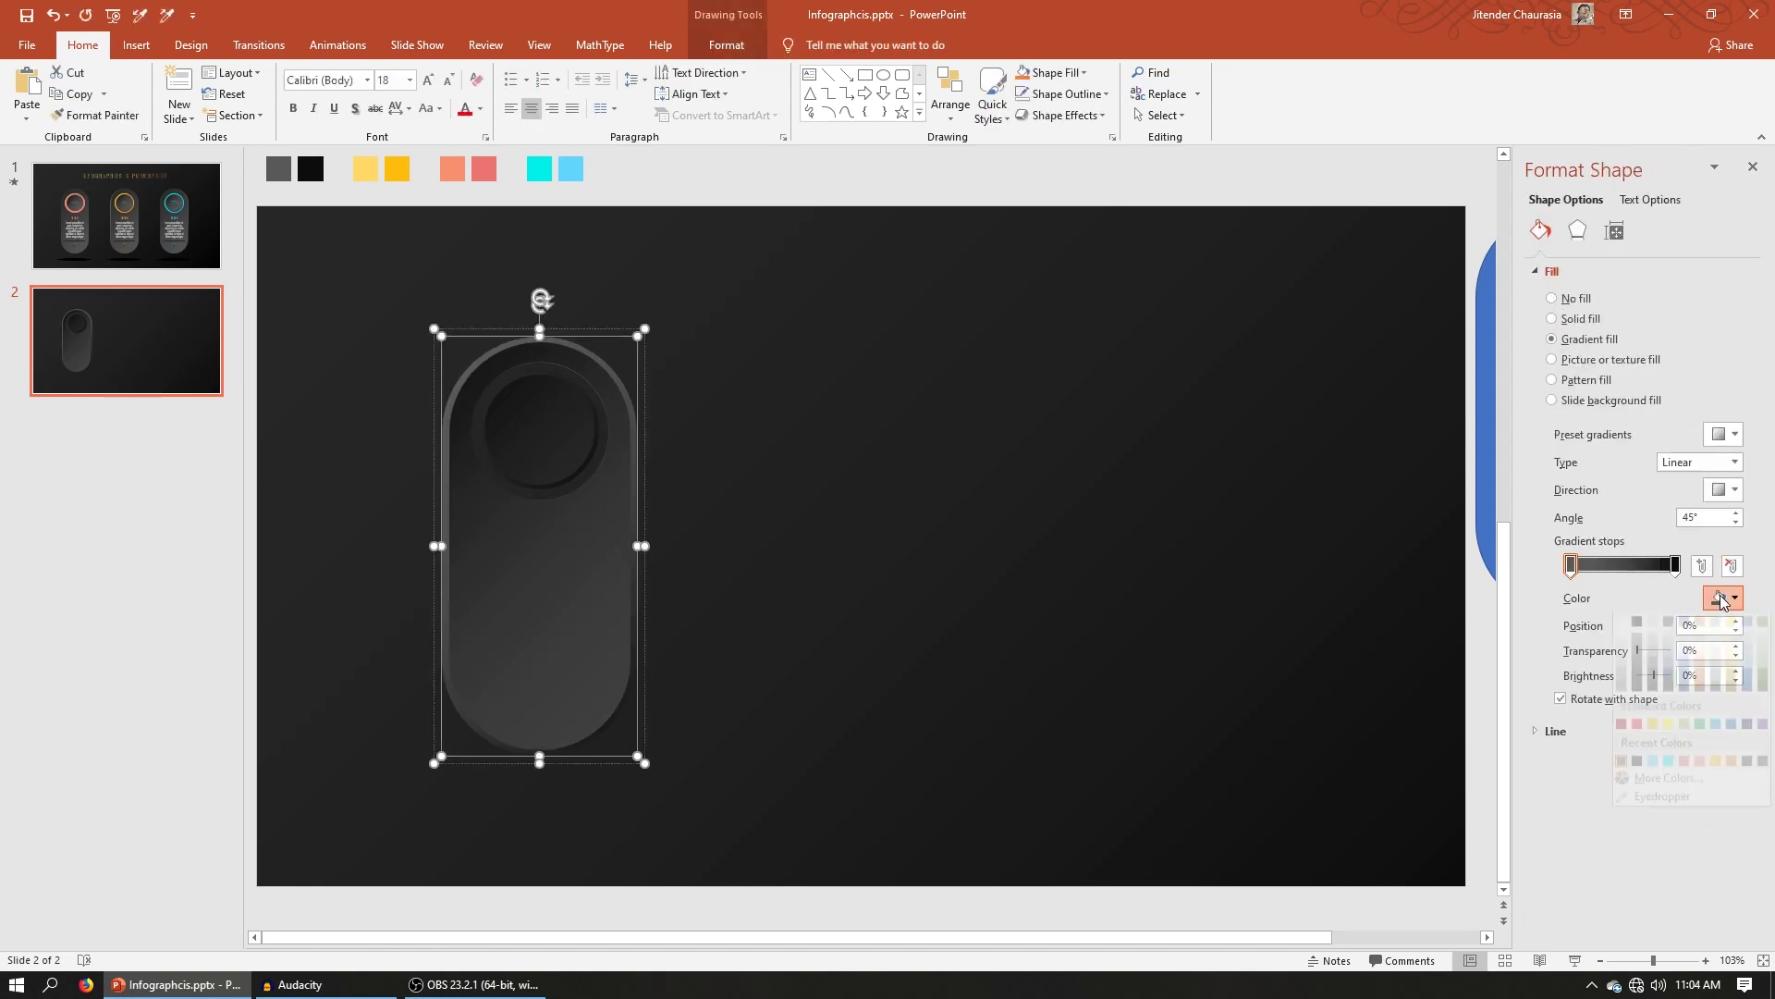
{"action": "left_click", "coordinate": [1722, 597]}
{"action": "left_click", "coordinate": [1681, 659]}
{"action": "left_click", "coordinate": [991, 455]}
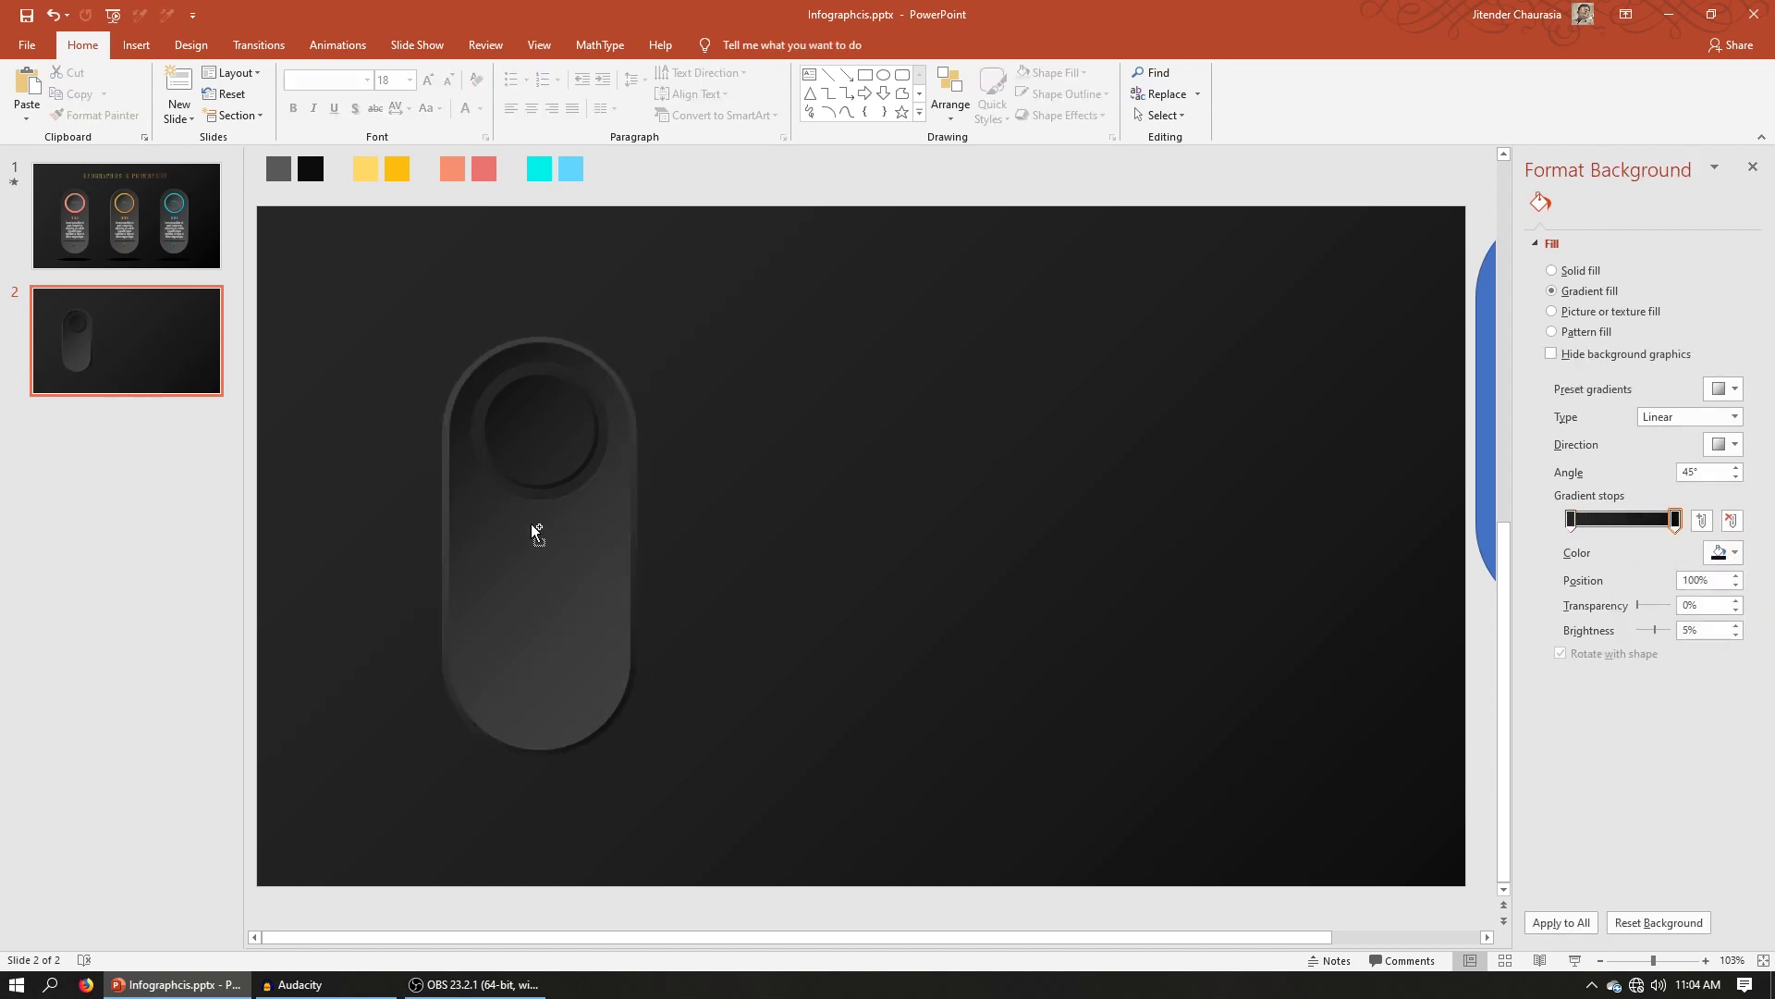
Compare the pill with the finished cards on slide 1 and inspect the circles inside its hole
{"action": "scroll", "coordinate": [529, 511], "scroll_direction": "up", "scroll_amount": 2}
{"action": "left_click", "coordinate": [130, 246]}
{"action": "left_click", "coordinate": [148, 342]}
{"action": "left_click", "coordinate": [491, 388]}
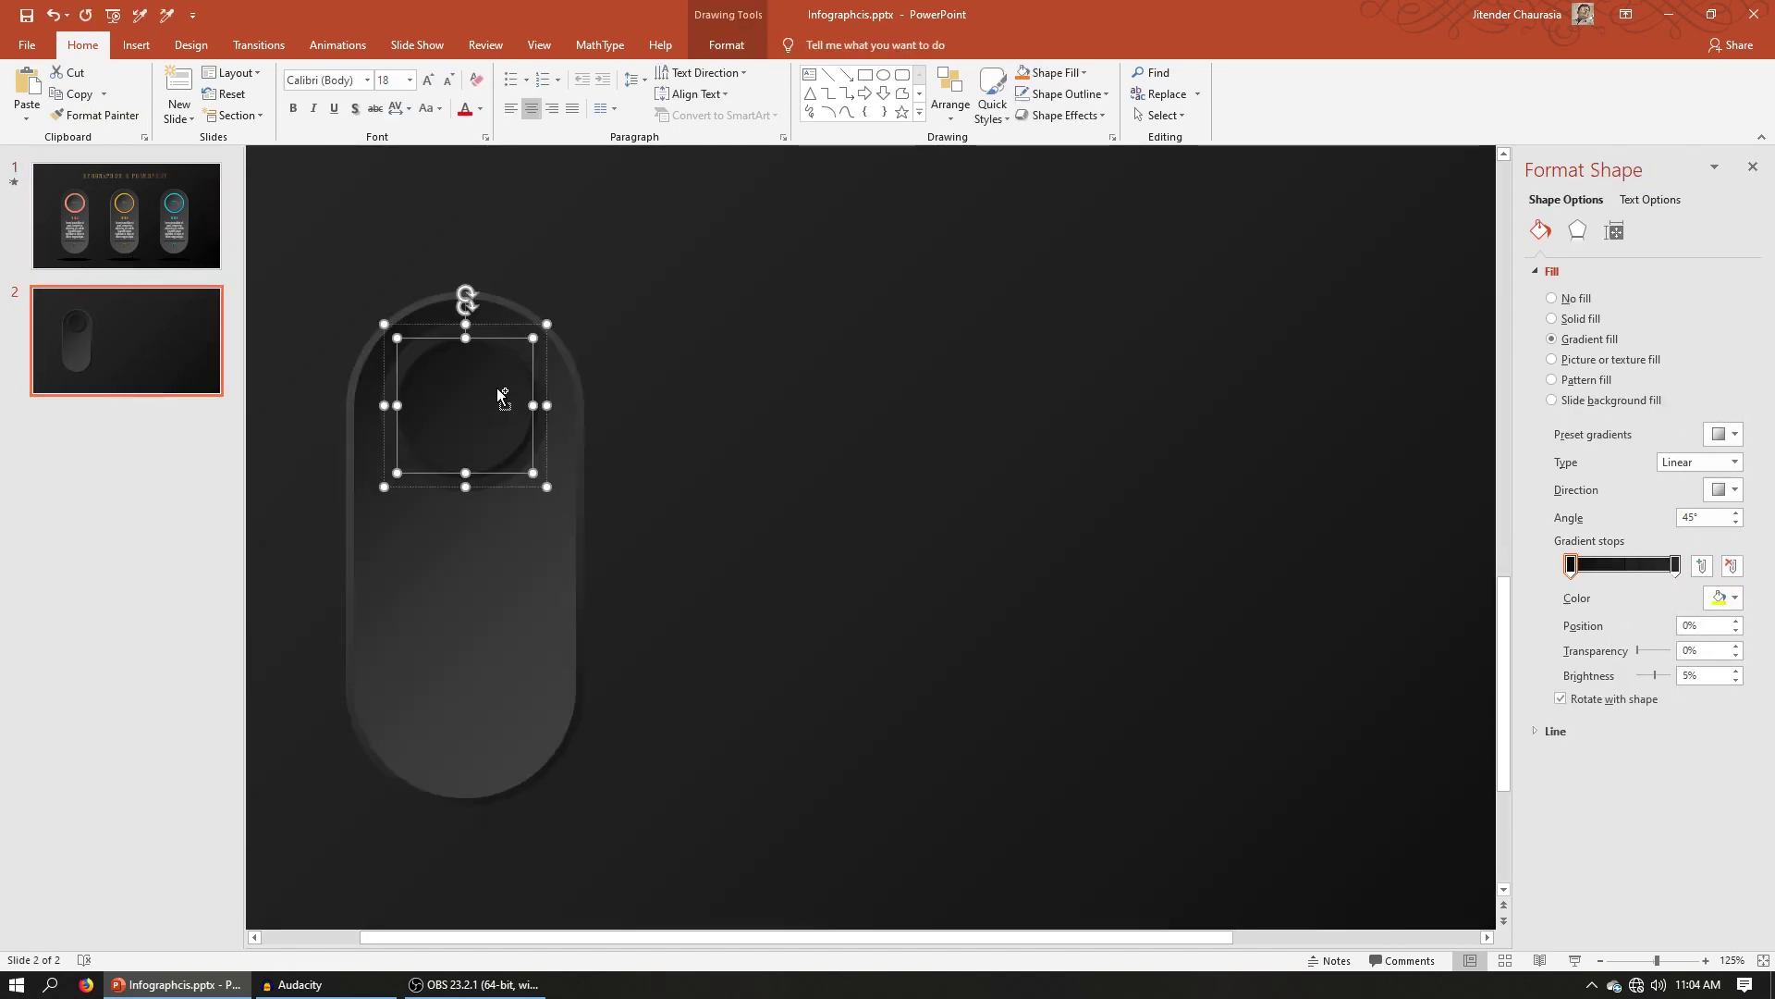
{"action": "left_click", "coordinate": [491, 389]}
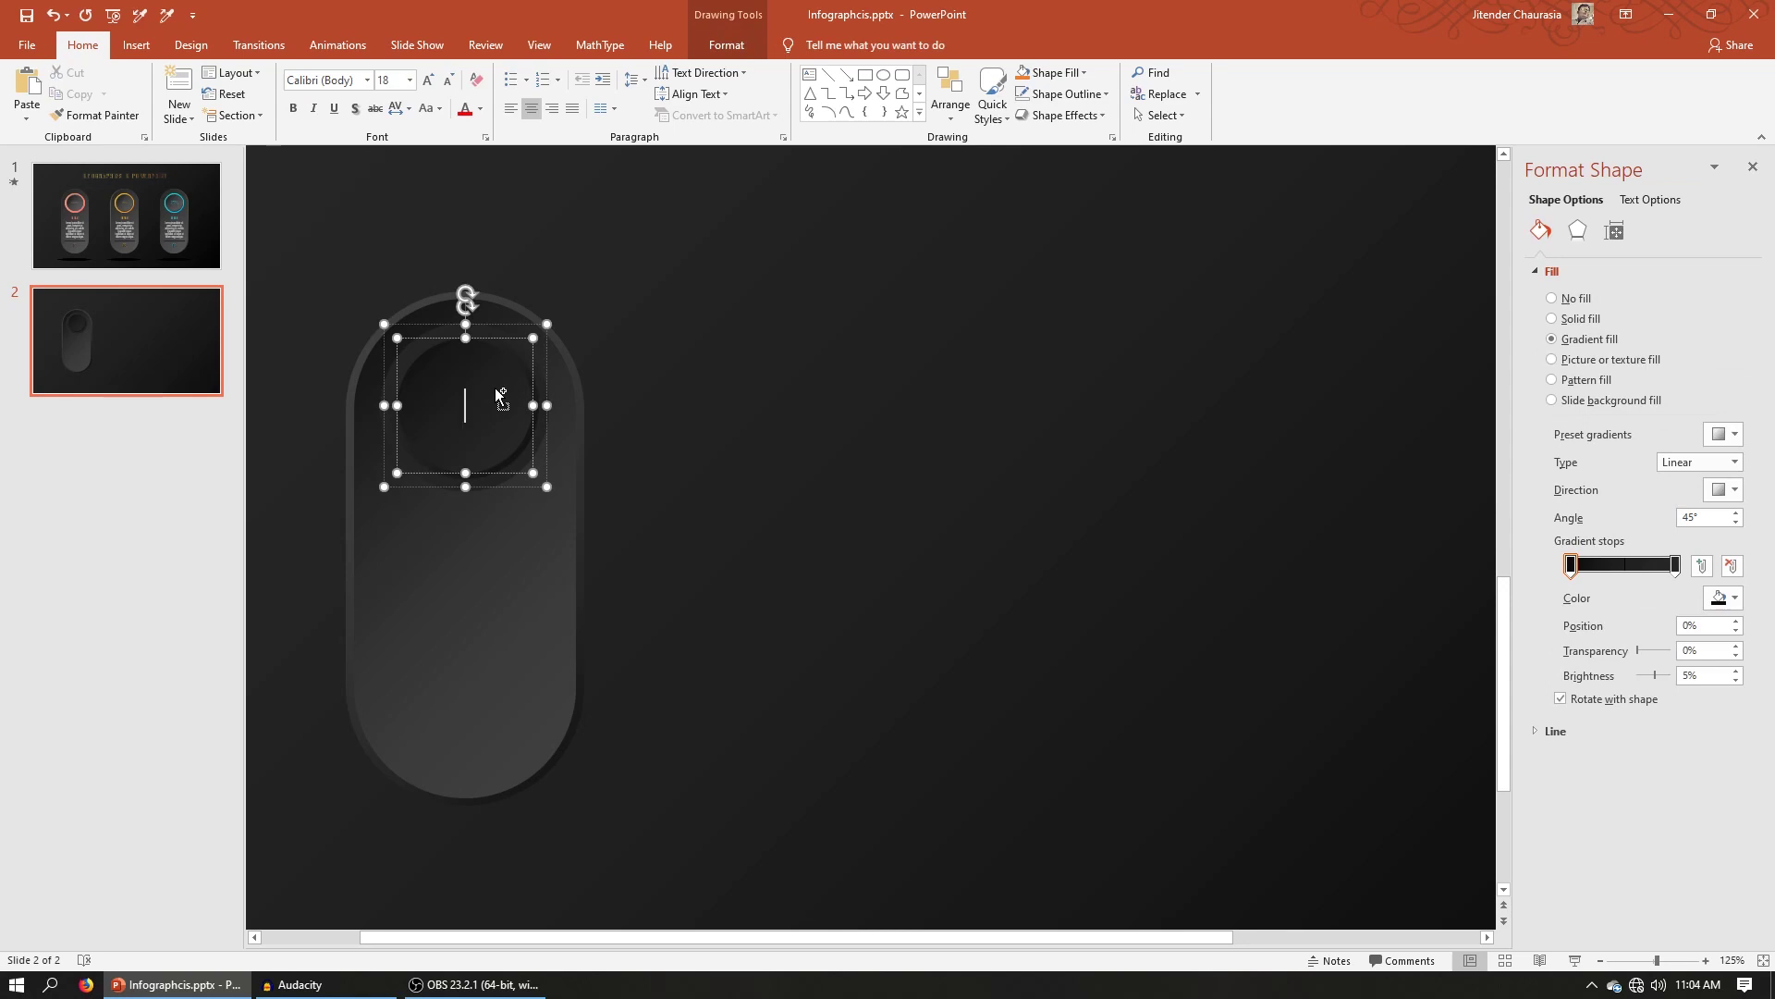
{"action": "left_click", "coordinate": [502, 371]}
{"action": "left_click", "coordinate": [778, 425]}
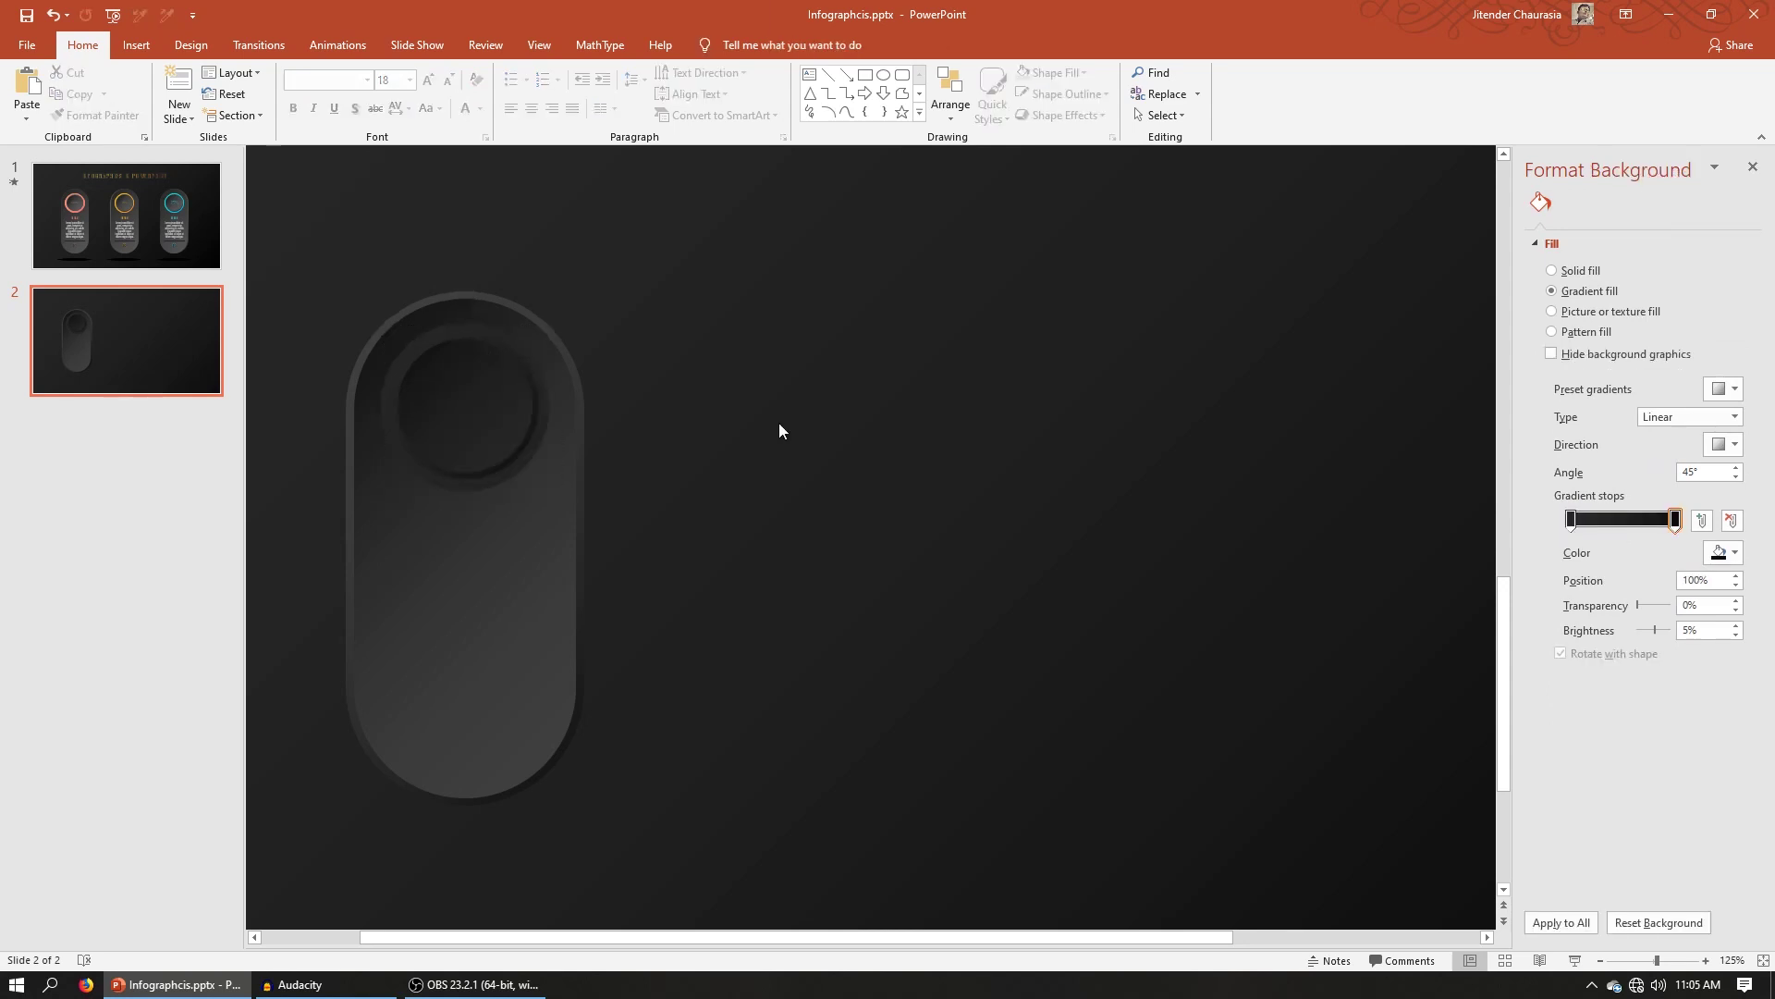
Duplicate the two-circle group to the empty area beside the pill, ungroup the copy and remove its inner circle
{"action": "key", "text": "Tab"}
{"action": "left_click_drag", "start_coordinate": [503, 428], "coordinate": [837, 465]}
{"action": "right_click", "coordinate": [836, 465]}
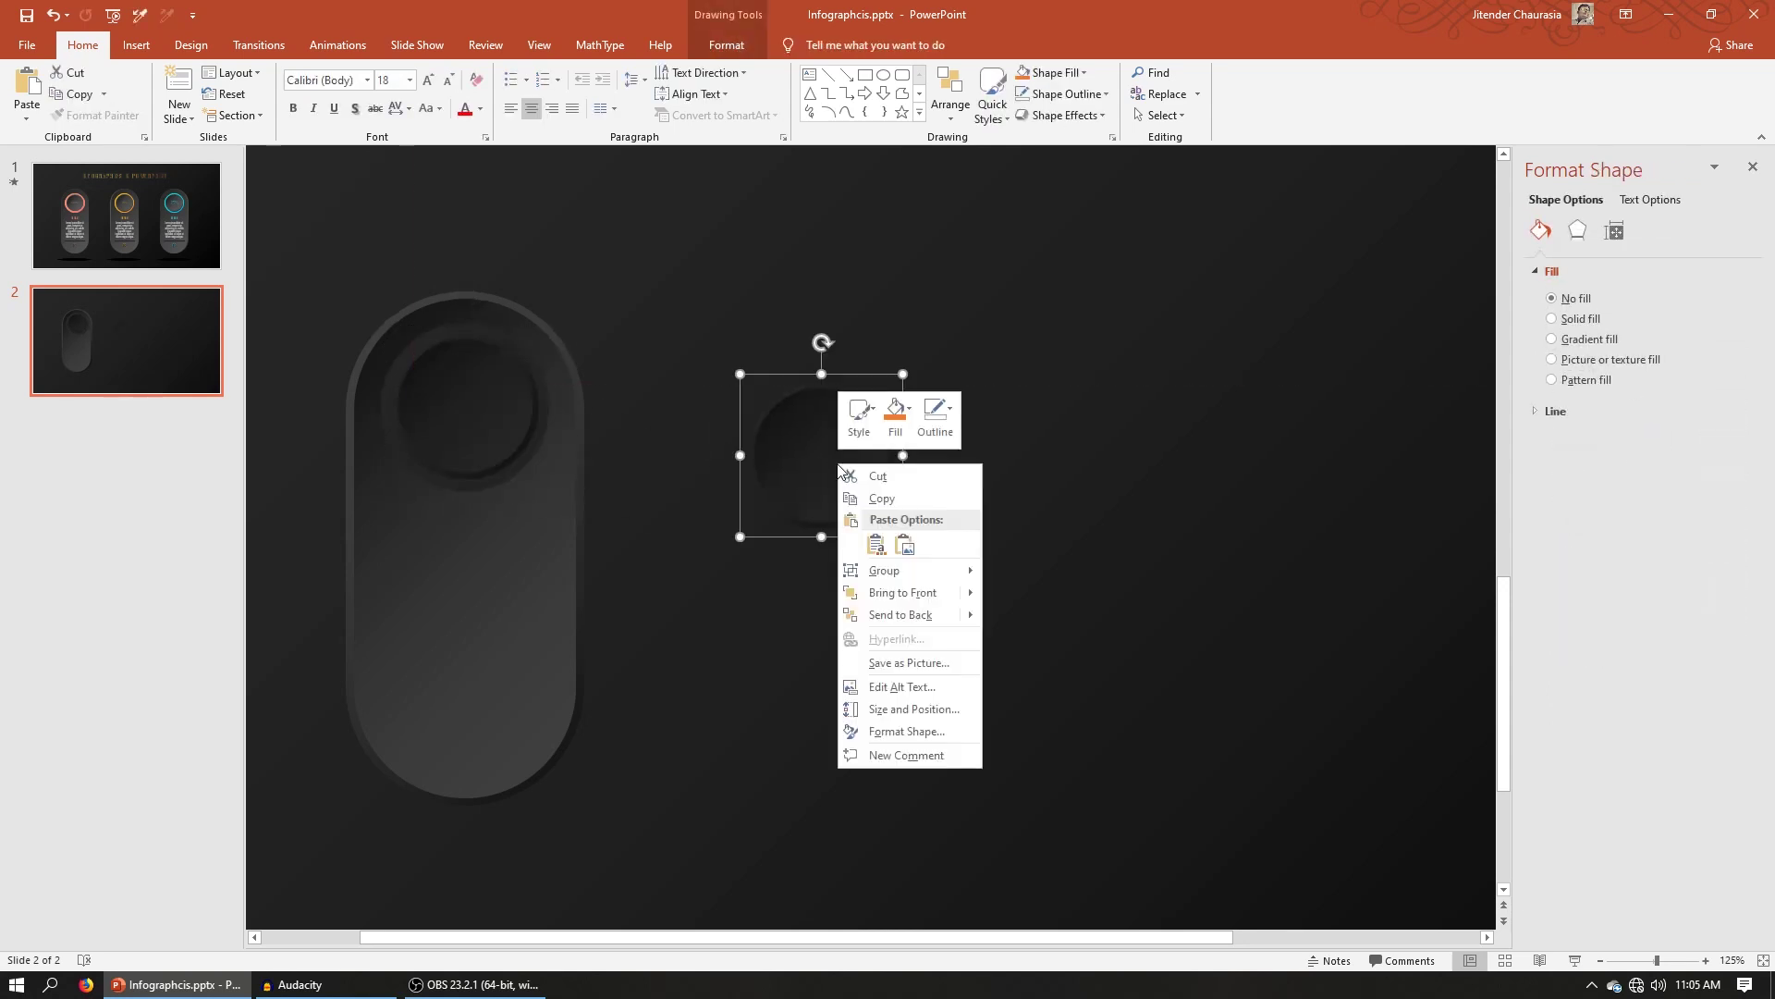
{"action": "mouse_move", "coordinate": [905, 575]}
{"action": "left_click", "coordinate": [1045, 627]}
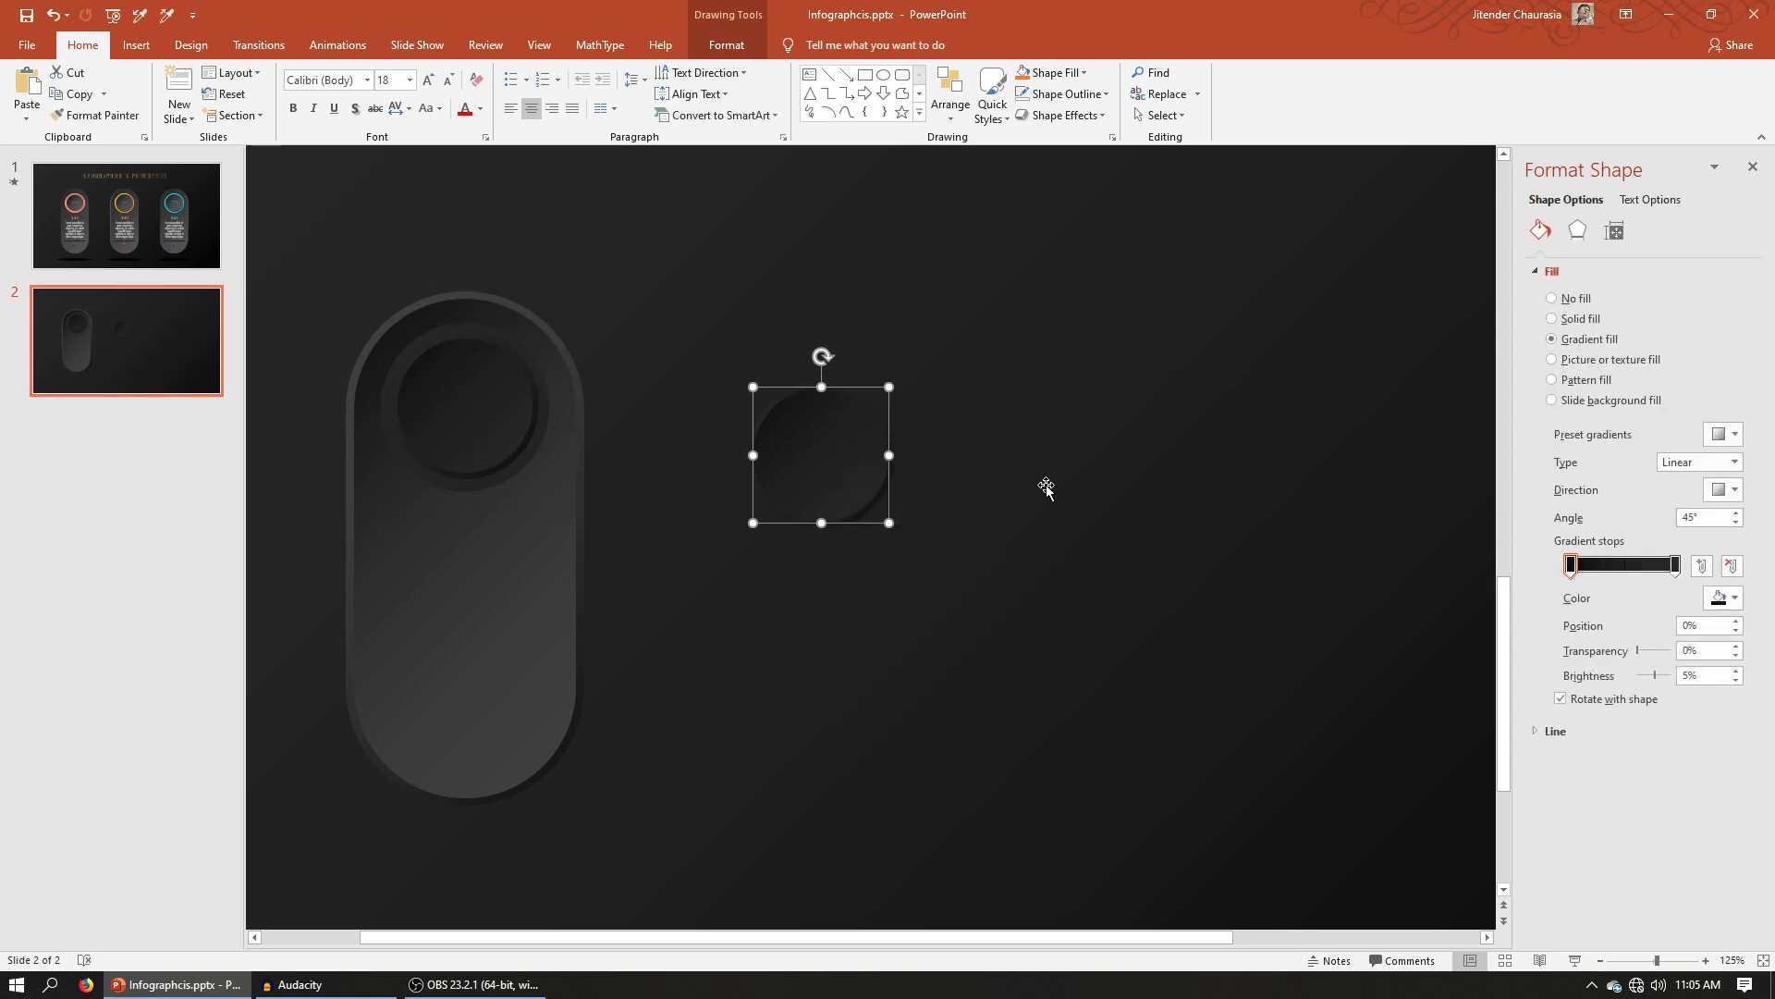
{"action": "left_click_drag", "start_coordinate": [842, 474], "coordinate": [1051, 485]}
{"action": "left_click", "coordinate": [1049, 492]}
{"action": "key", "text": "ctrl+z"}
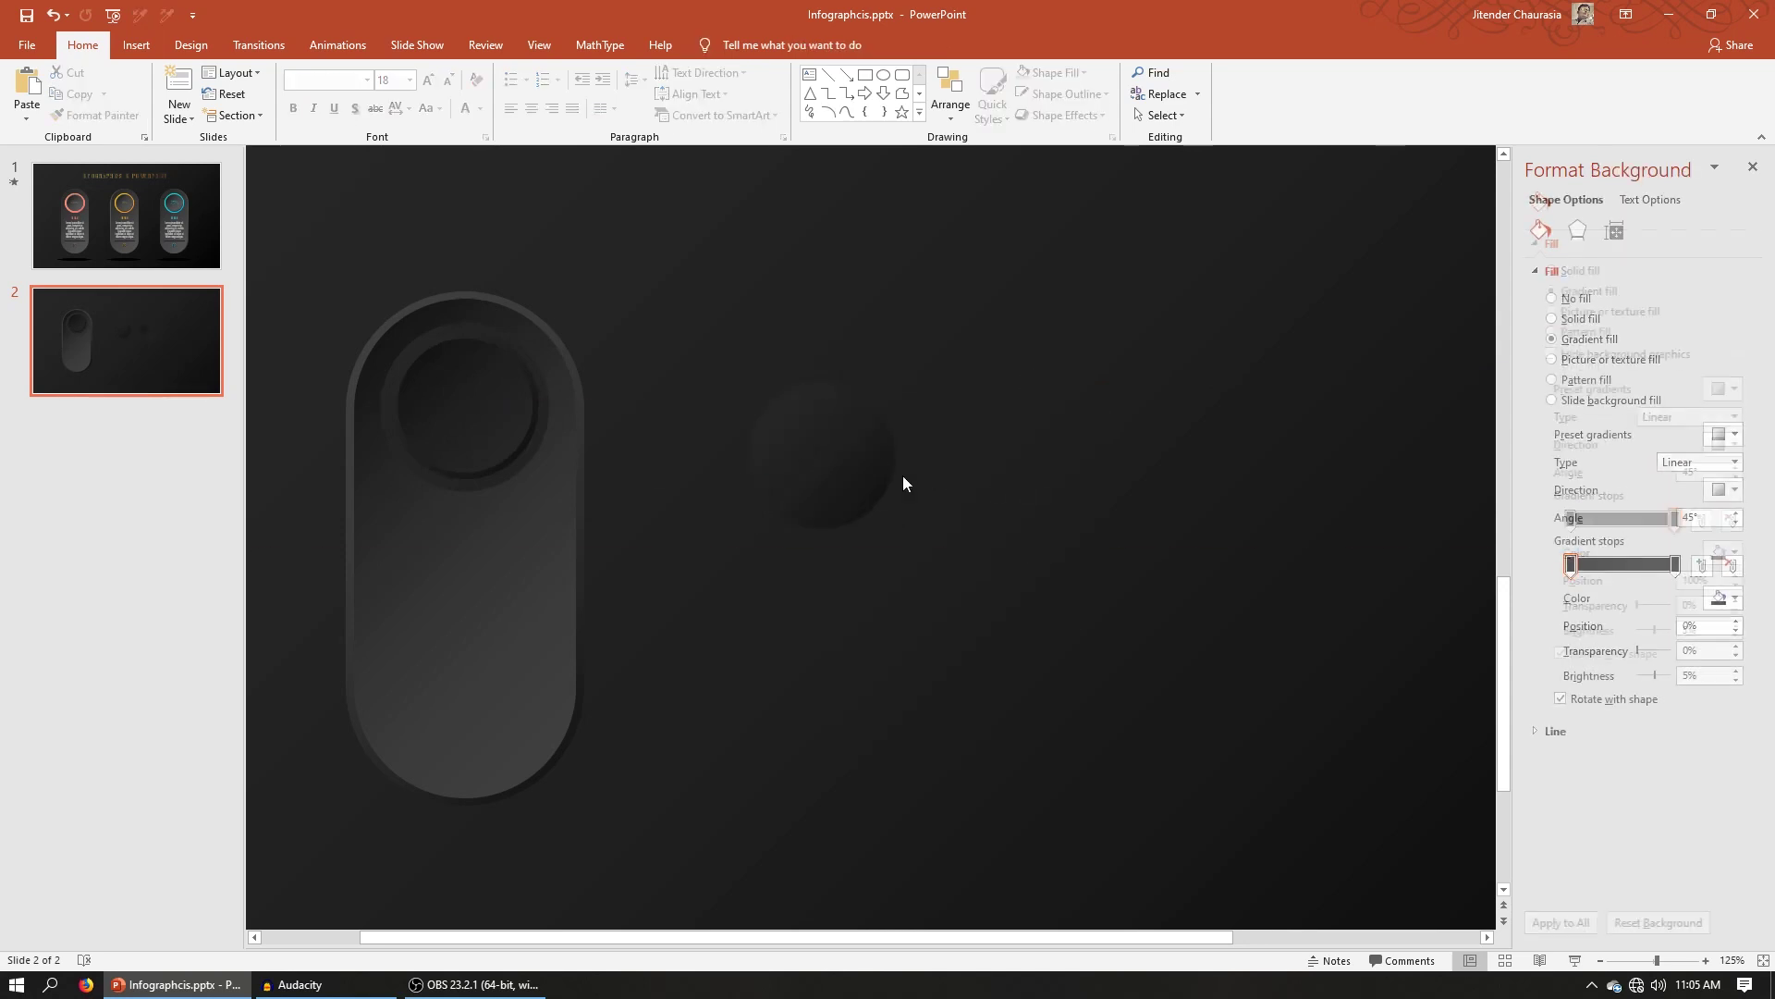
Move the copied outer circle over the pill's round hole, enlarge it slightly and place it behind the circle group
{"action": "left_click", "coordinate": [872, 464]}
{"action": "left_click_drag", "start_coordinate": [859, 466], "coordinate": [505, 414]}
{"action": "left_click", "coordinate": [541, 341]}
{"action": "left_click_drag", "start_coordinate": [542, 341], "coordinate": [564, 326]}
{"action": "key", "text": "ctrl+z"}
{"action": "left_click_drag", "start_coordinate": [512, 411], "coordinate": [507, 405]}
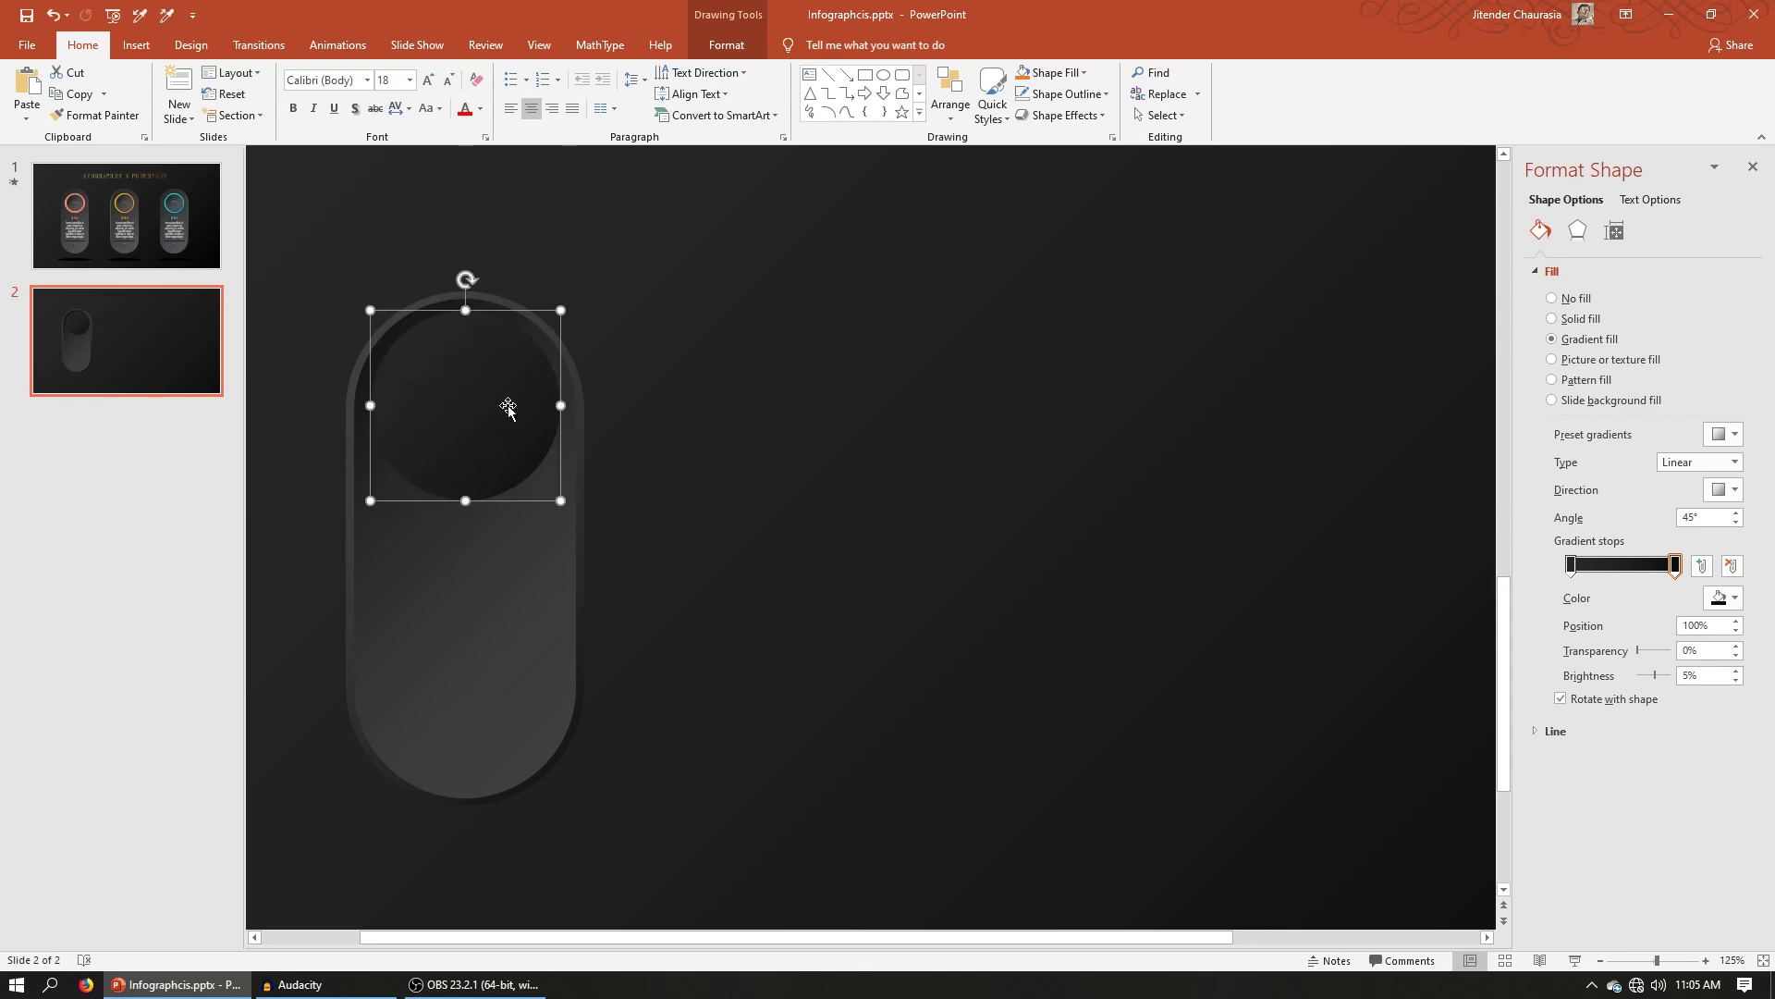
{"action": "right_click", "coordinate": [507, 405]}
{"action": "left_click", "coordinate": [581, 602]}
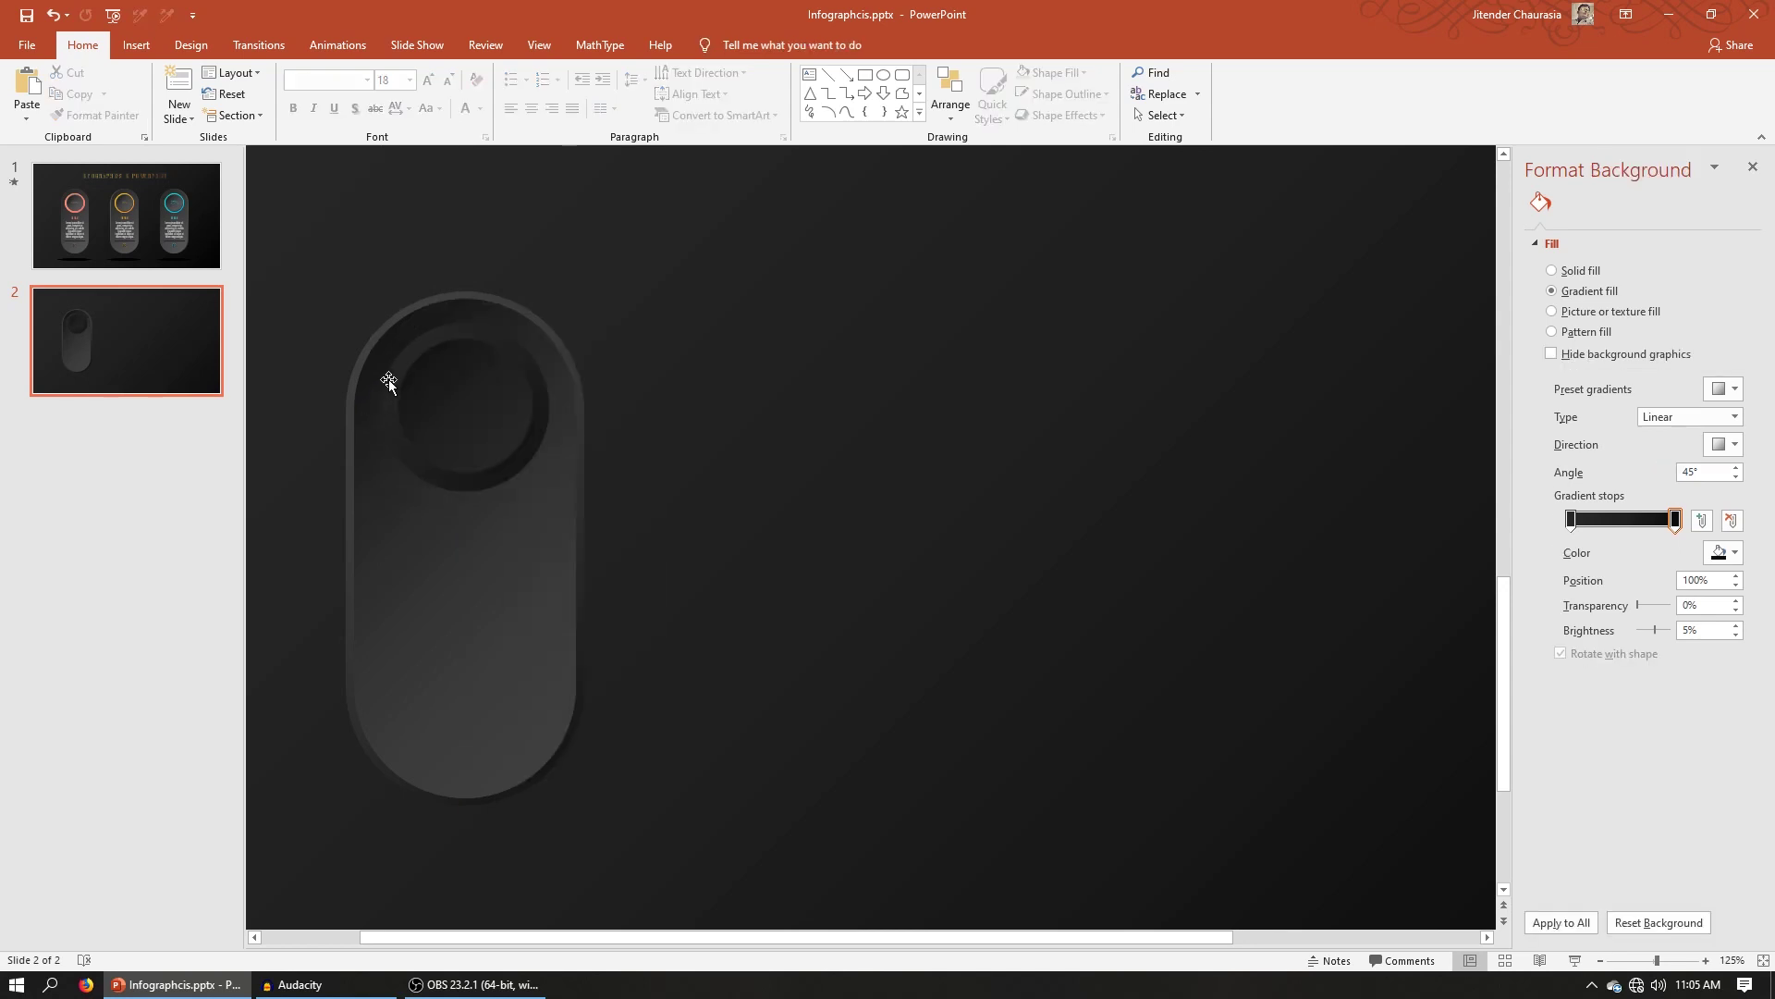
Recolour the enlarged circle's gradient from amber at the first stop to light yellow at the last, sampling the swatches above the slide
{"action": "left_click", "coordinate": [409, 472]}
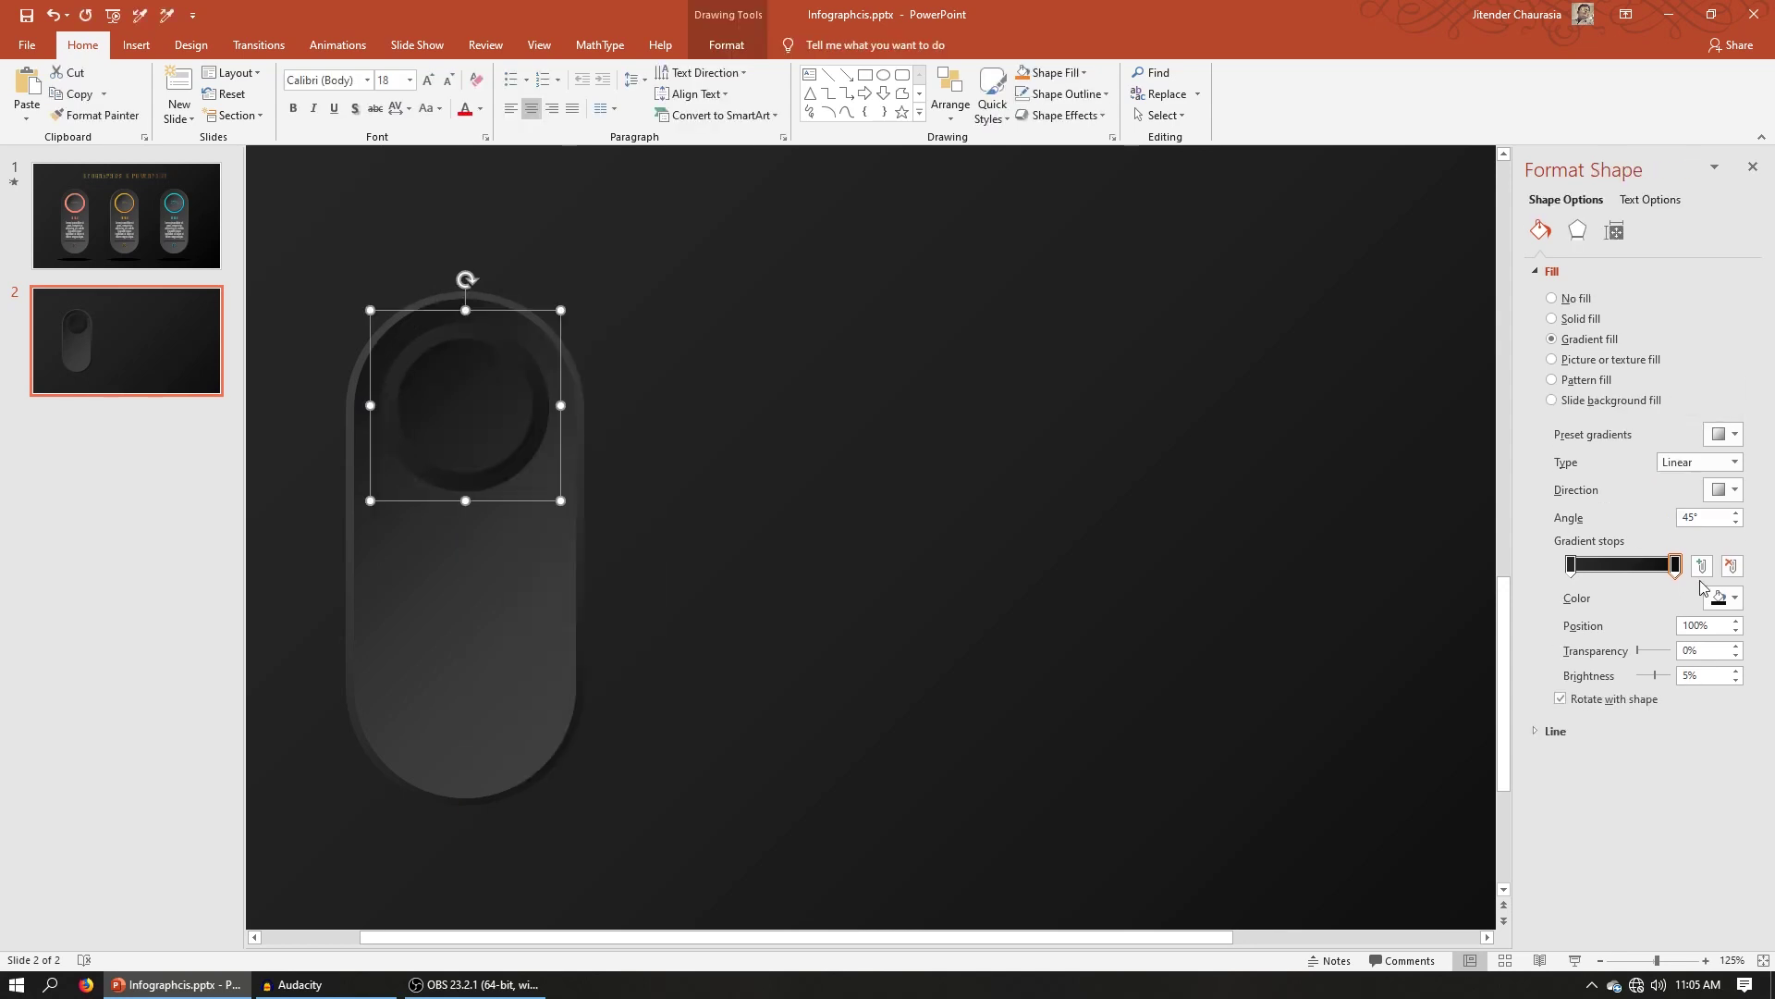
{"action": "scroll", "coordinate": [995, 428], "scroll_direction": "up", "scroll_amount": 1}
{"action": "scroll", "coordinate": [995, 428], "scroll_direction": "down", "scroll_amount": 2}
{"action": "left_click", "coordinate": [1723, 597]}
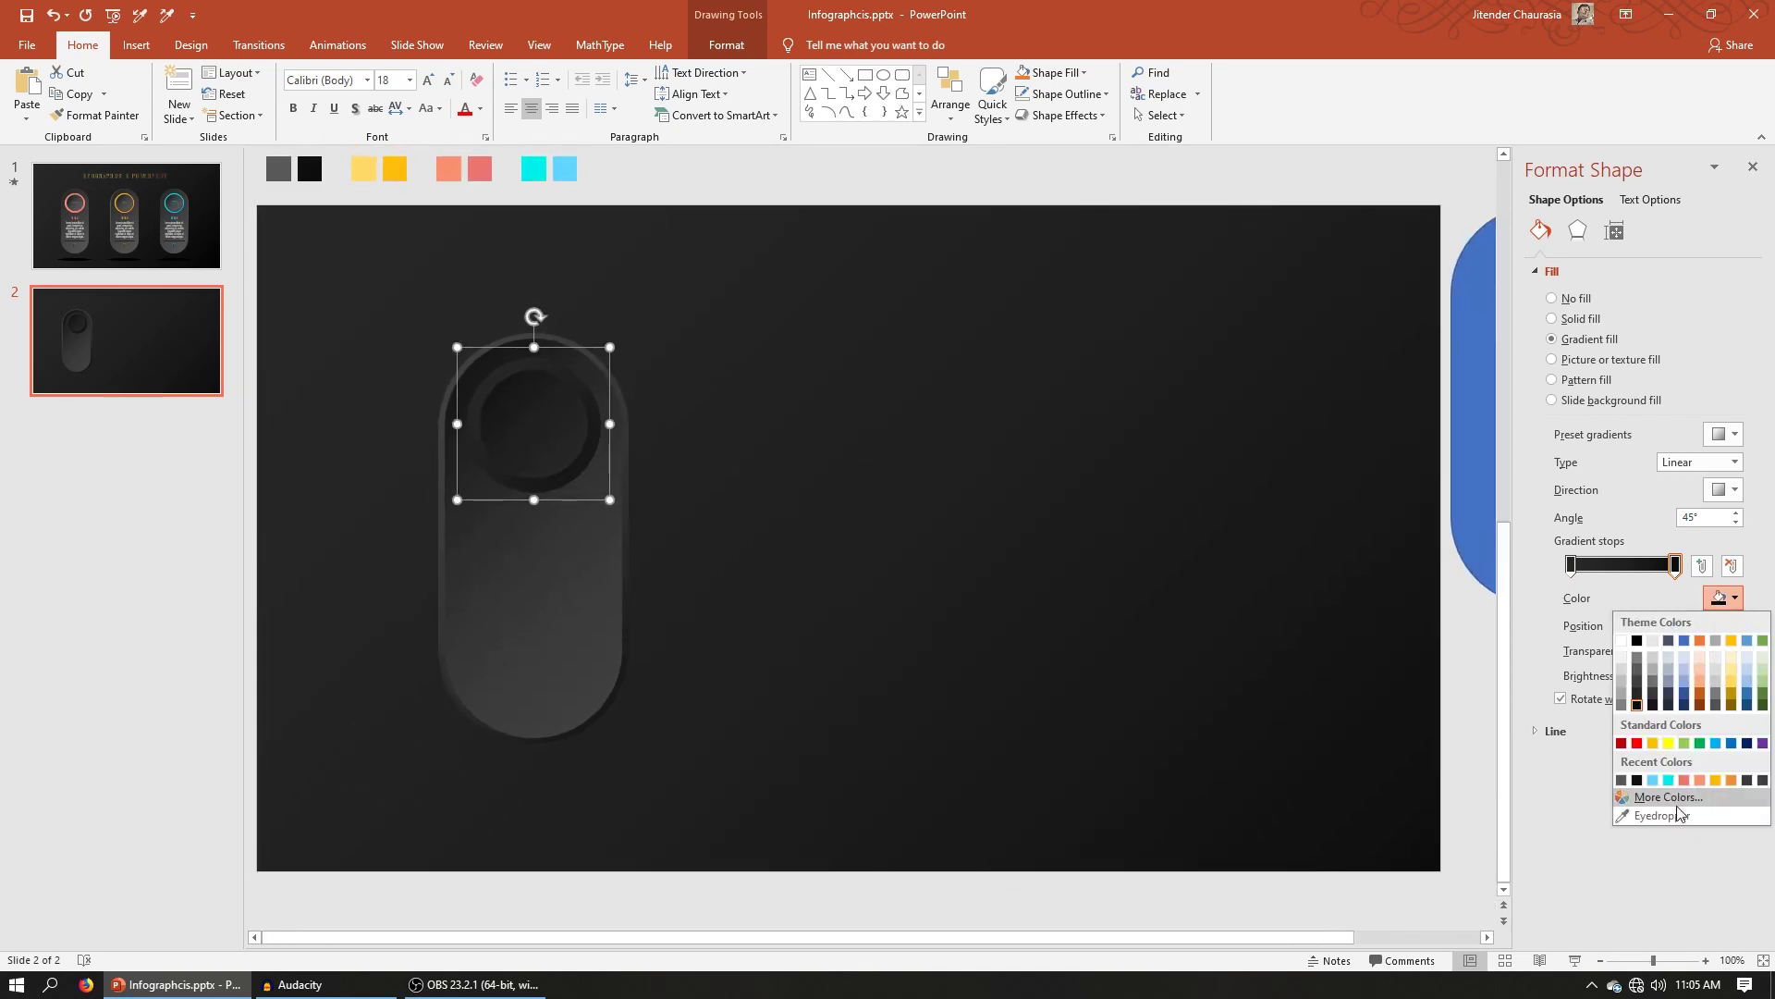
{"action": "left_click", "coordinate": [1663, 816]}
{"action": "left_click", "coordinate": [395, 169]}
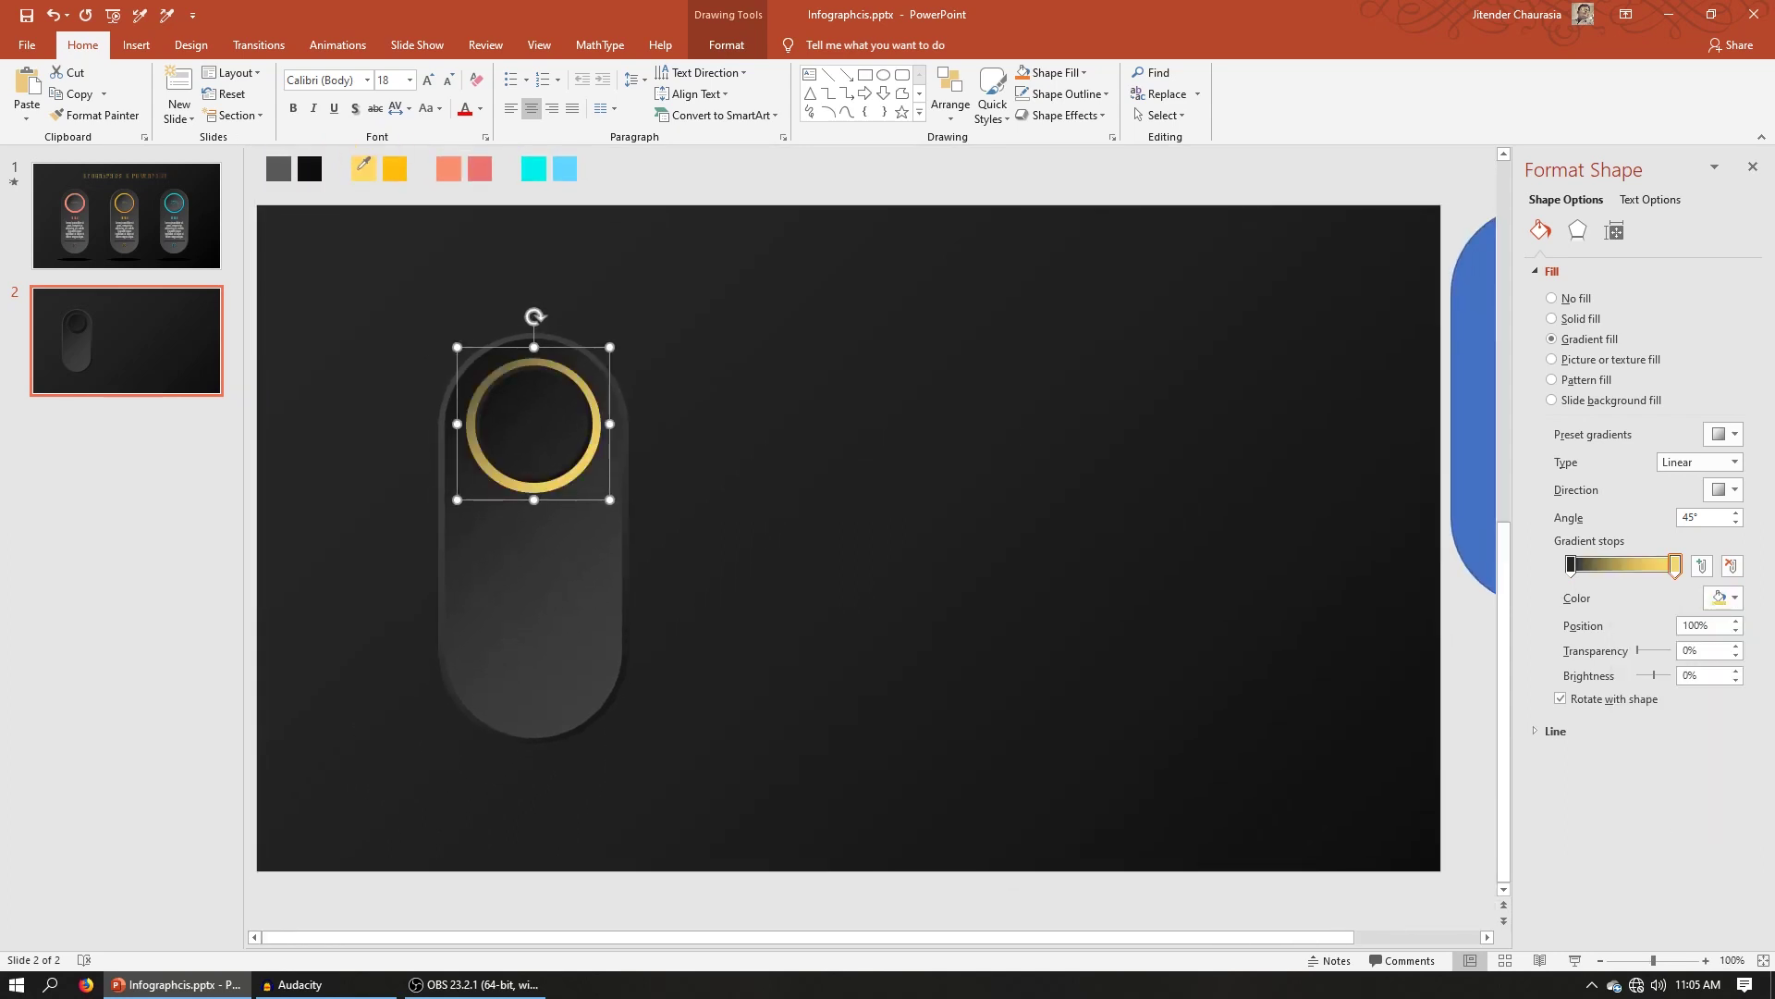
{"action": "left_click", "coordinate": [1570, 564]}
{"action": "left_click", "coordinate": [1725, 597]}
{"action": "left_click", "coordinate": [1657, 817]}
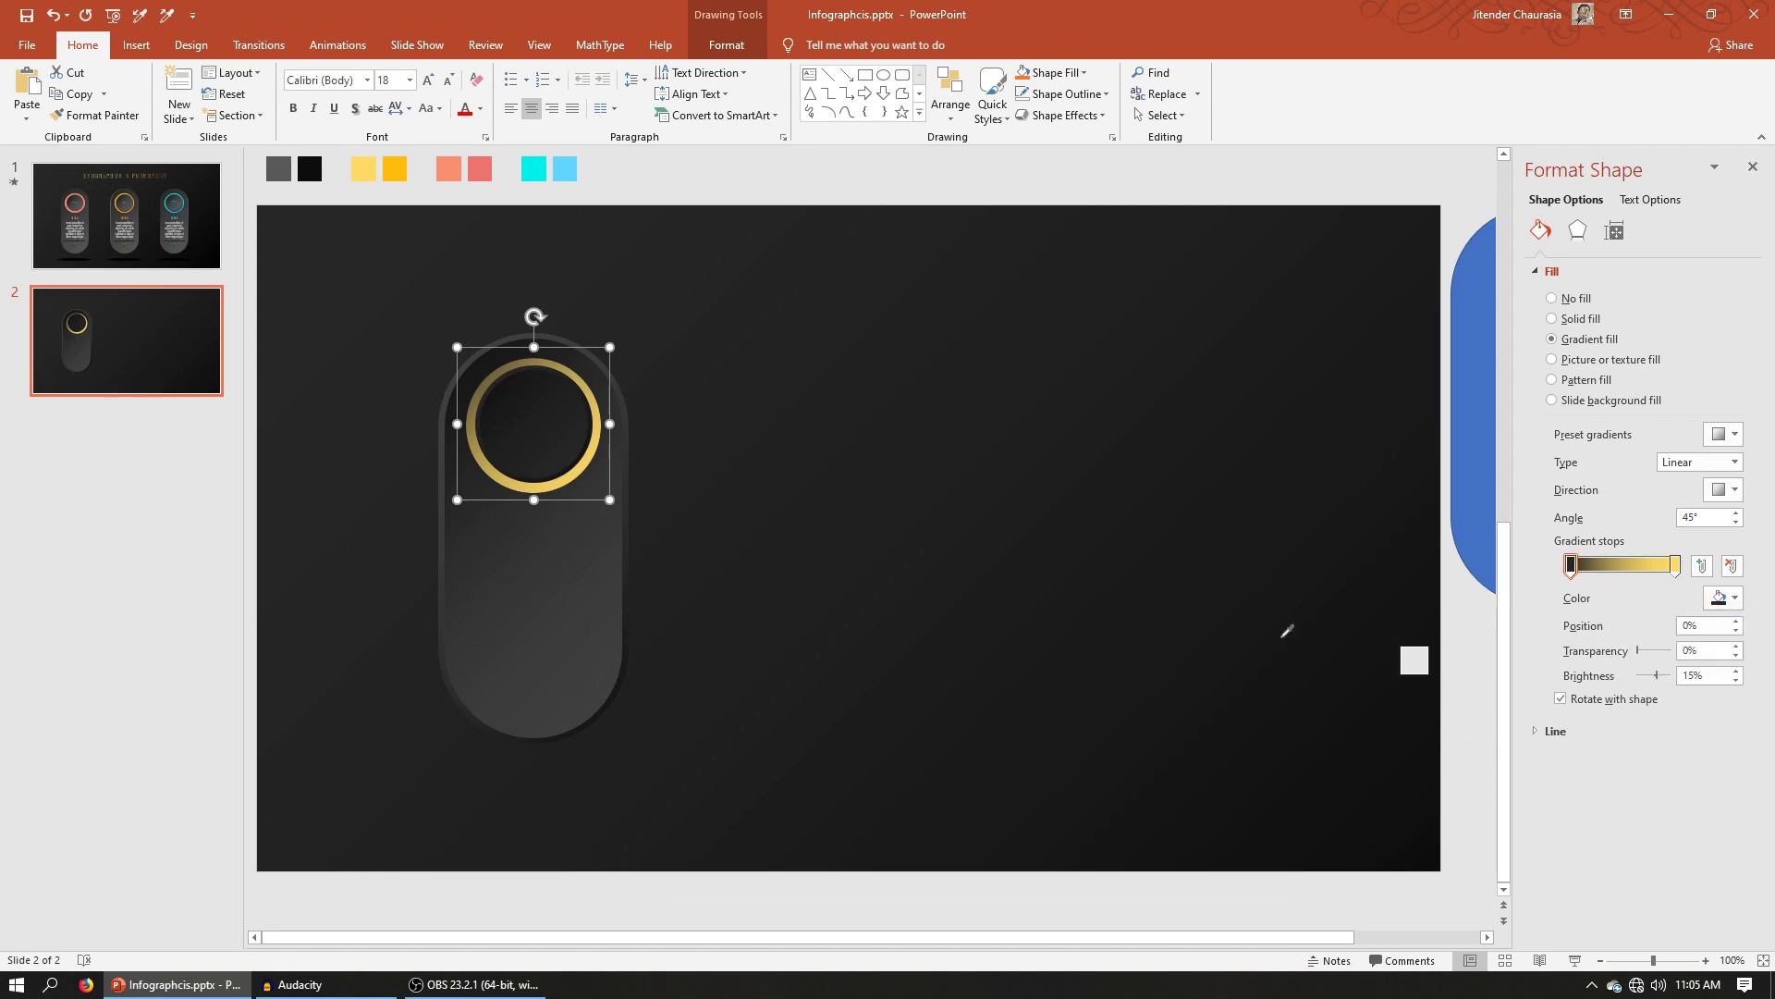
{"action": "left_click", "coordinate": [396, 170]}
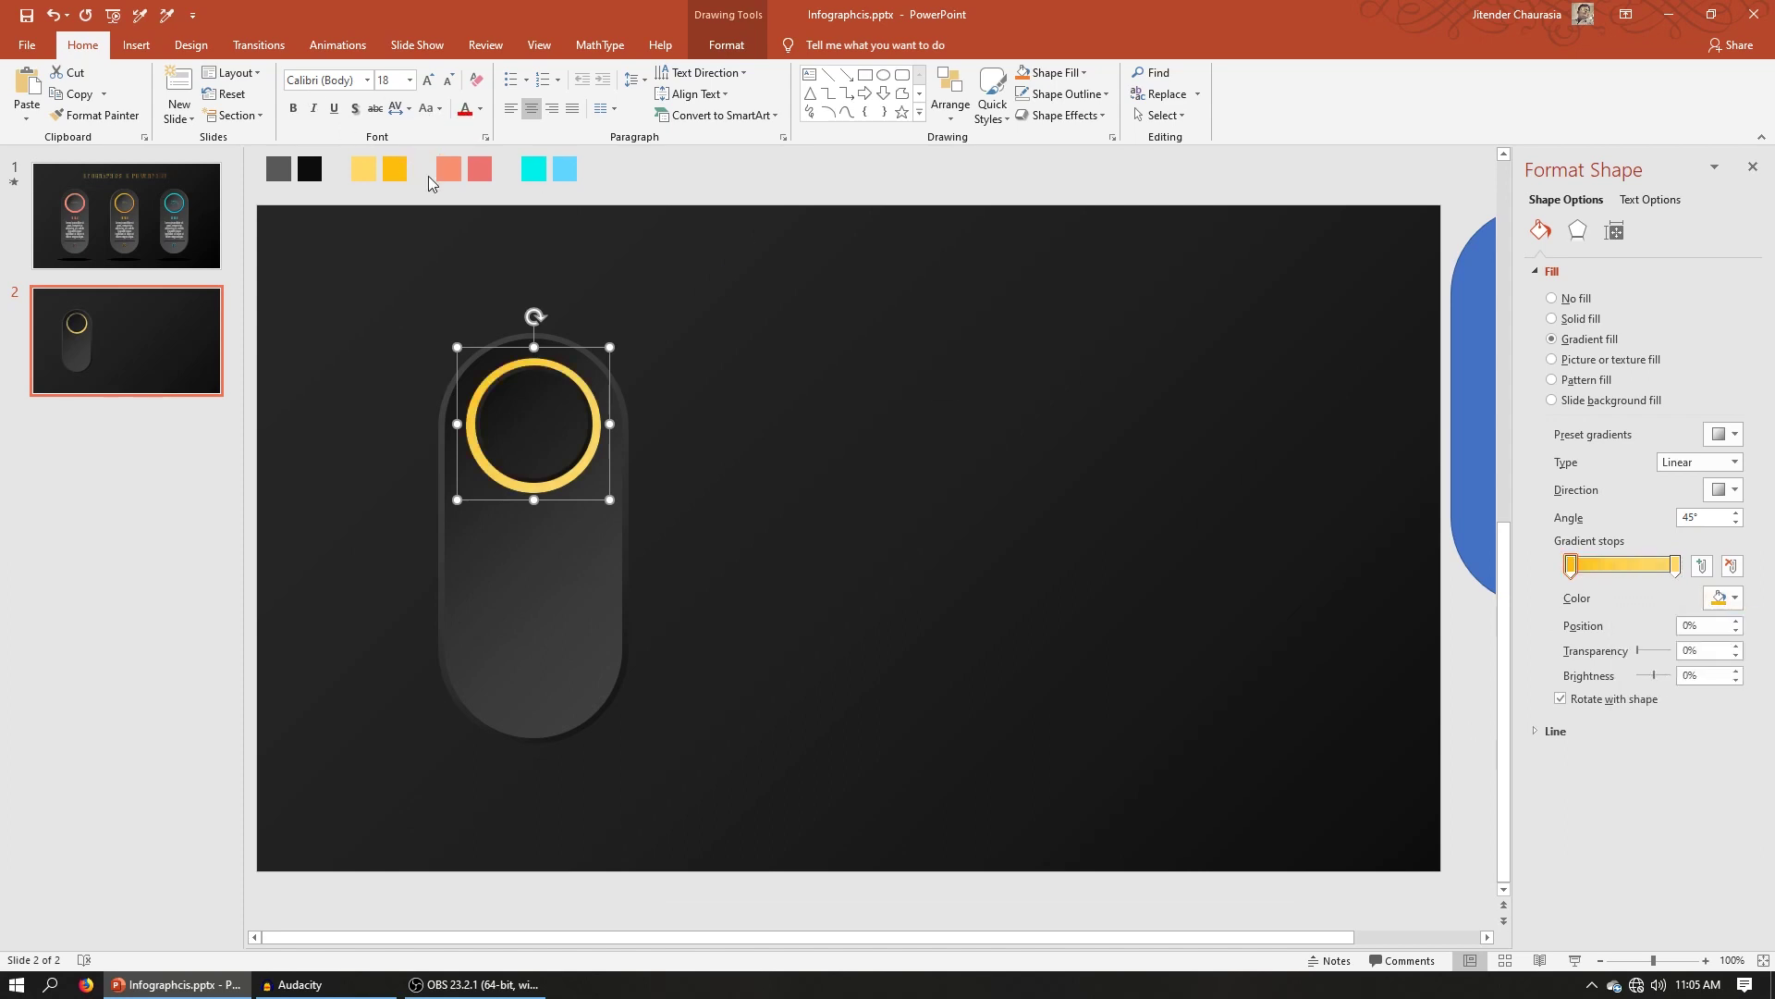
Centre the dark circle group within the yellow ring on the pill
{"action": "left_click", "coordinate": [1283, 490]}
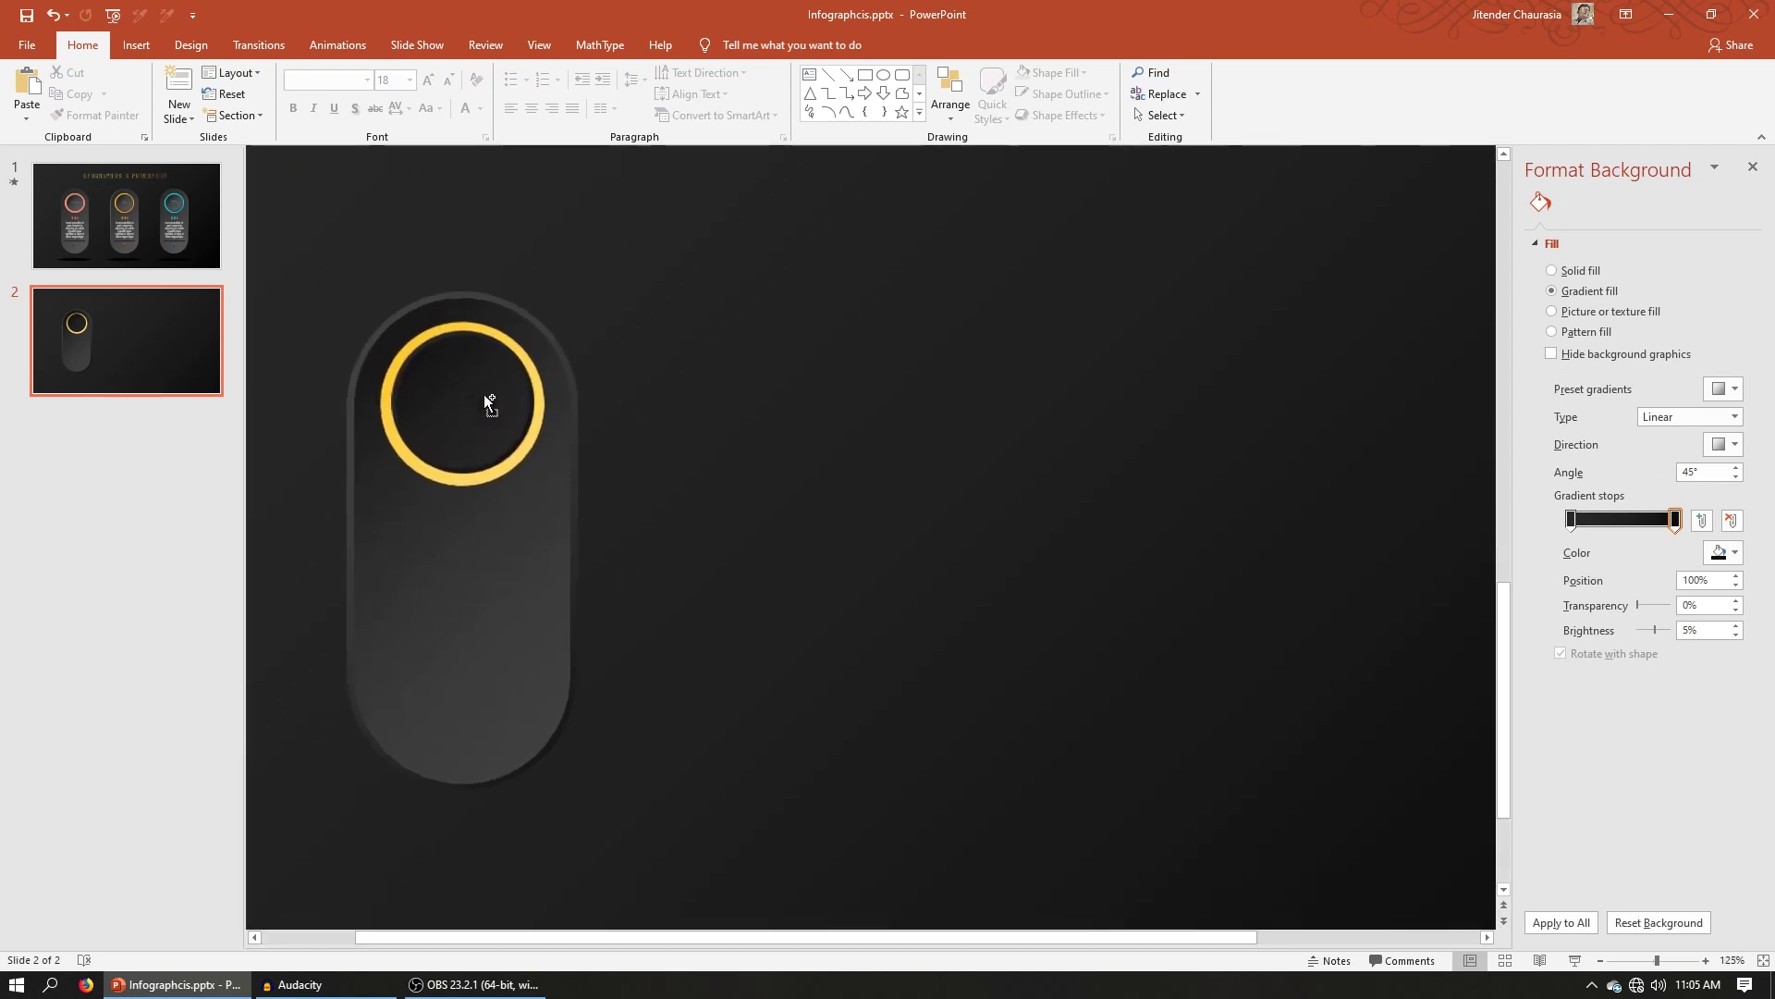
{"action": "left_click", "coordinate": [491, 421]}
{"action": "scroll", "coordinate": [529, 419], "scroll_direction": "up", "scroll_amount": 10, "text": "ctrl"}
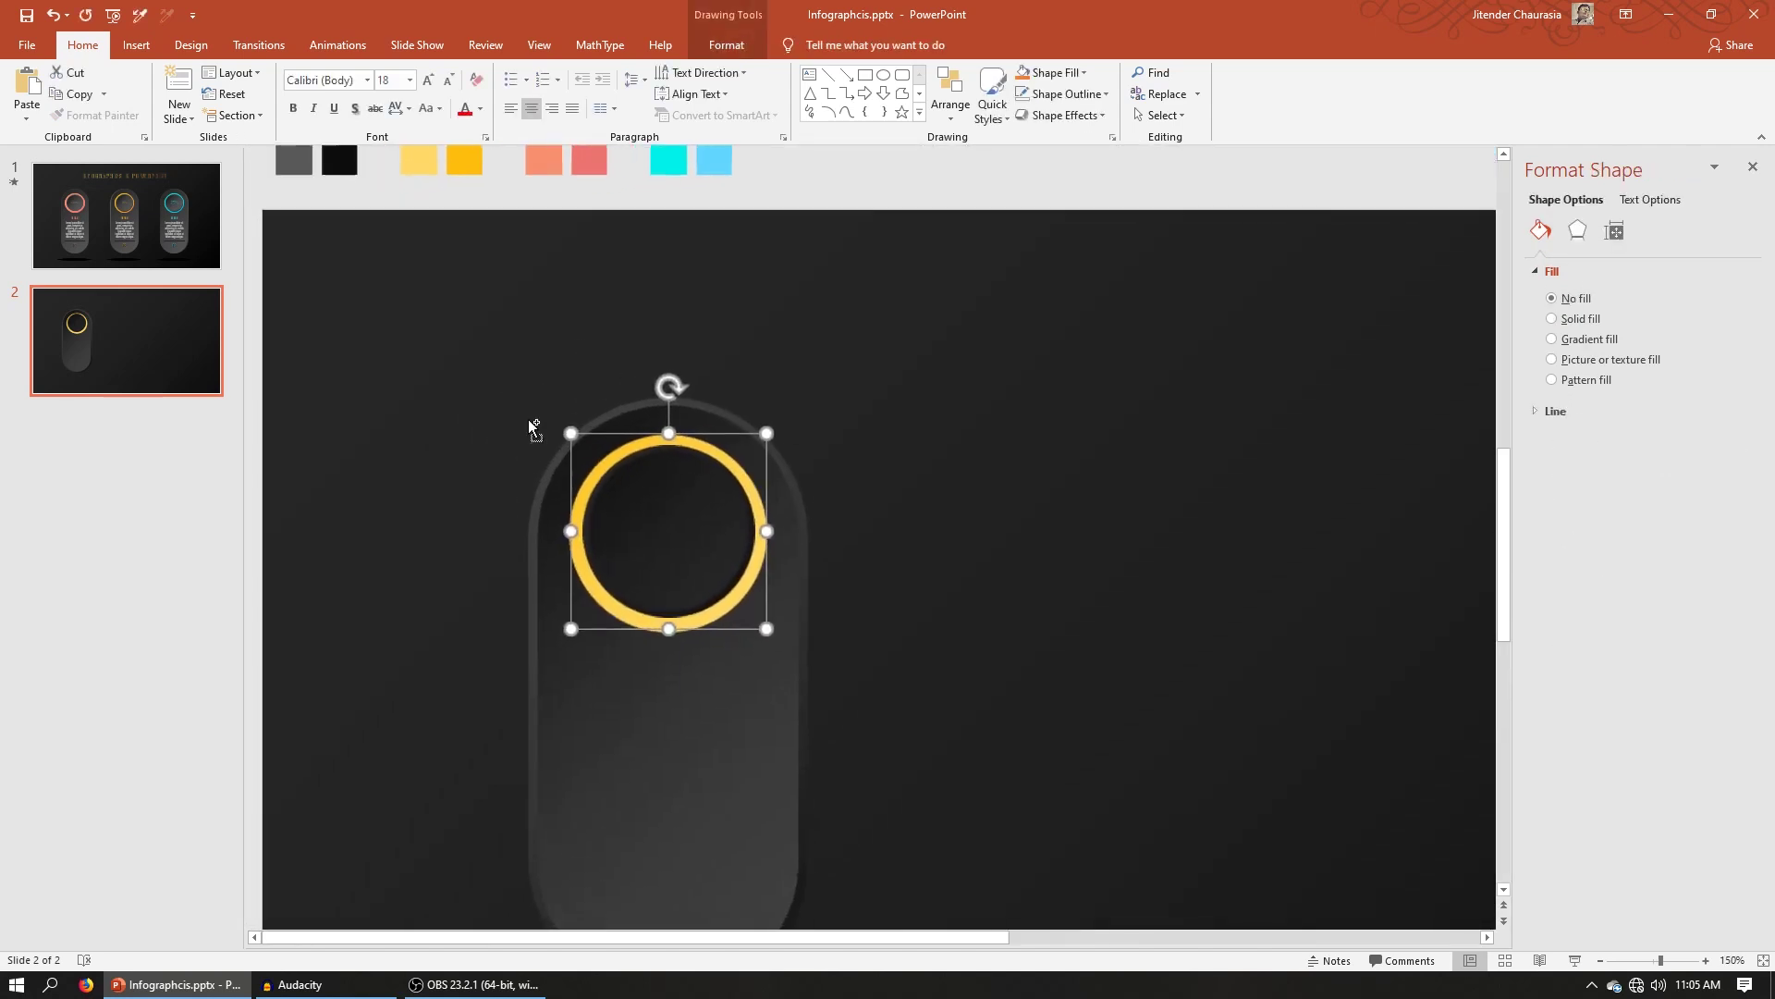
{"action": "left_click", "coordinate": [810, 527]}
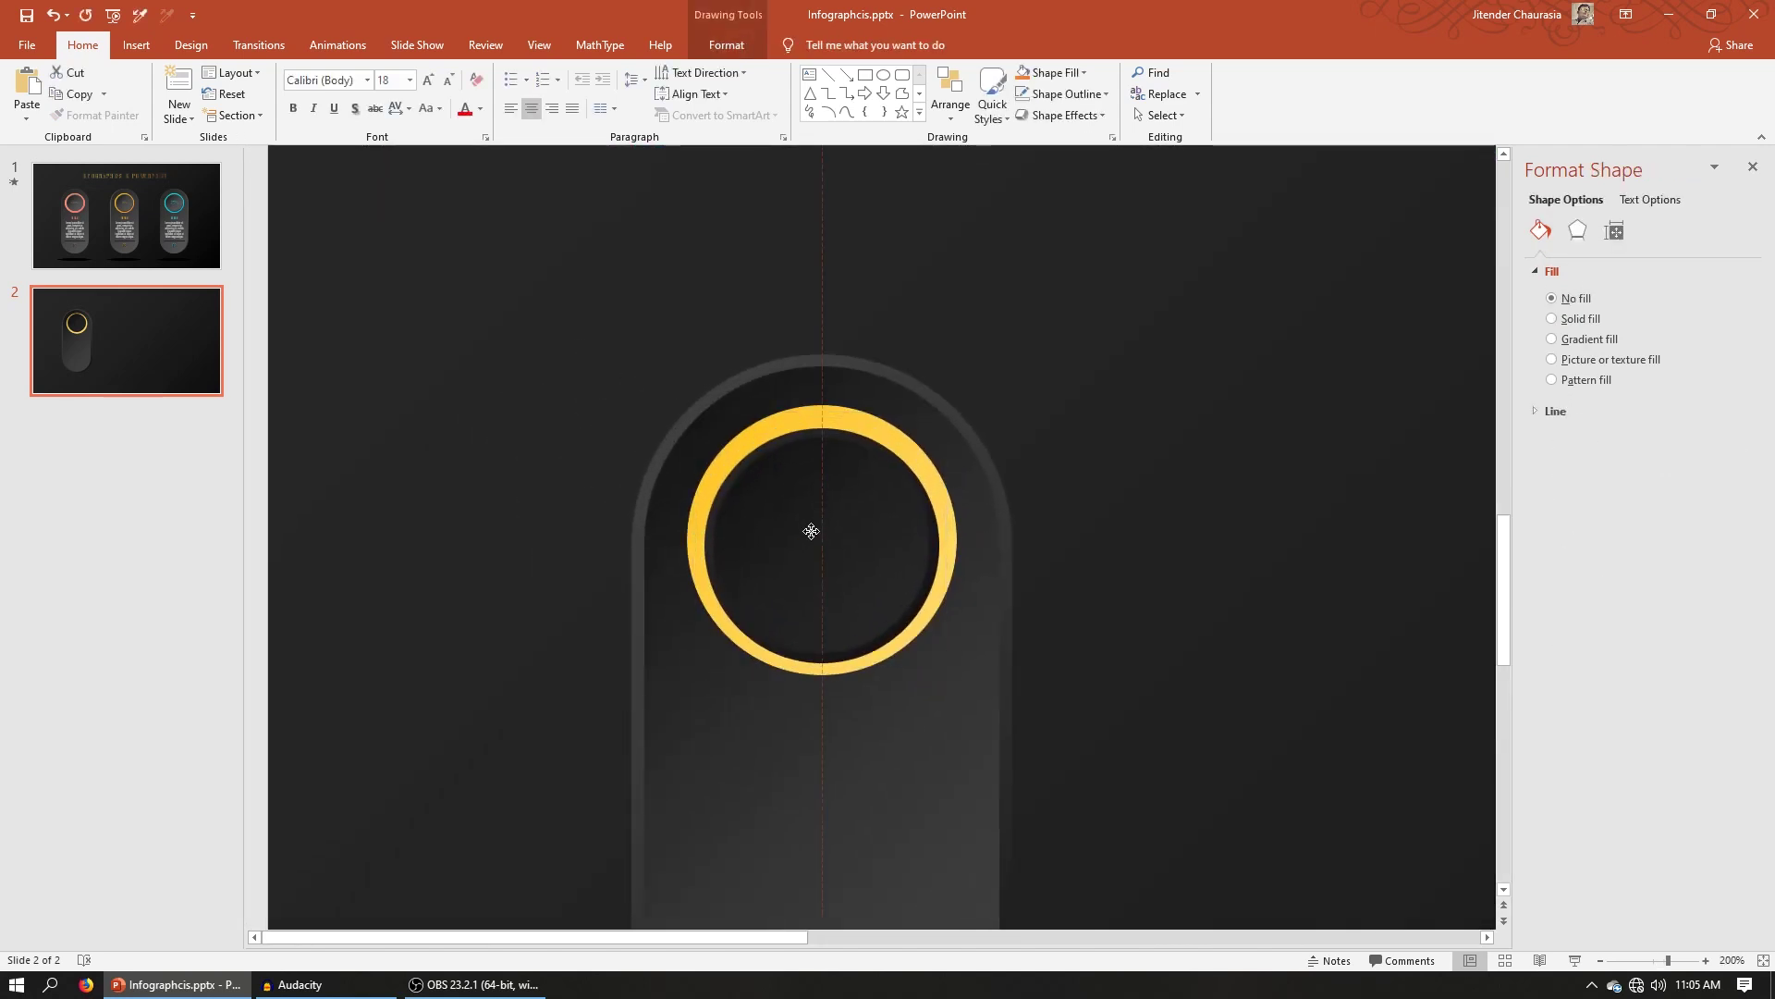
{"action": "scroll", "coordinate": [377, 393], "scroll_direction": "down", "scroll_amount": 9, "text": "ctrl"}
{"action": "left_click_drag", "start_coordinate": [359, 292], "coordinate": [736, 819]}
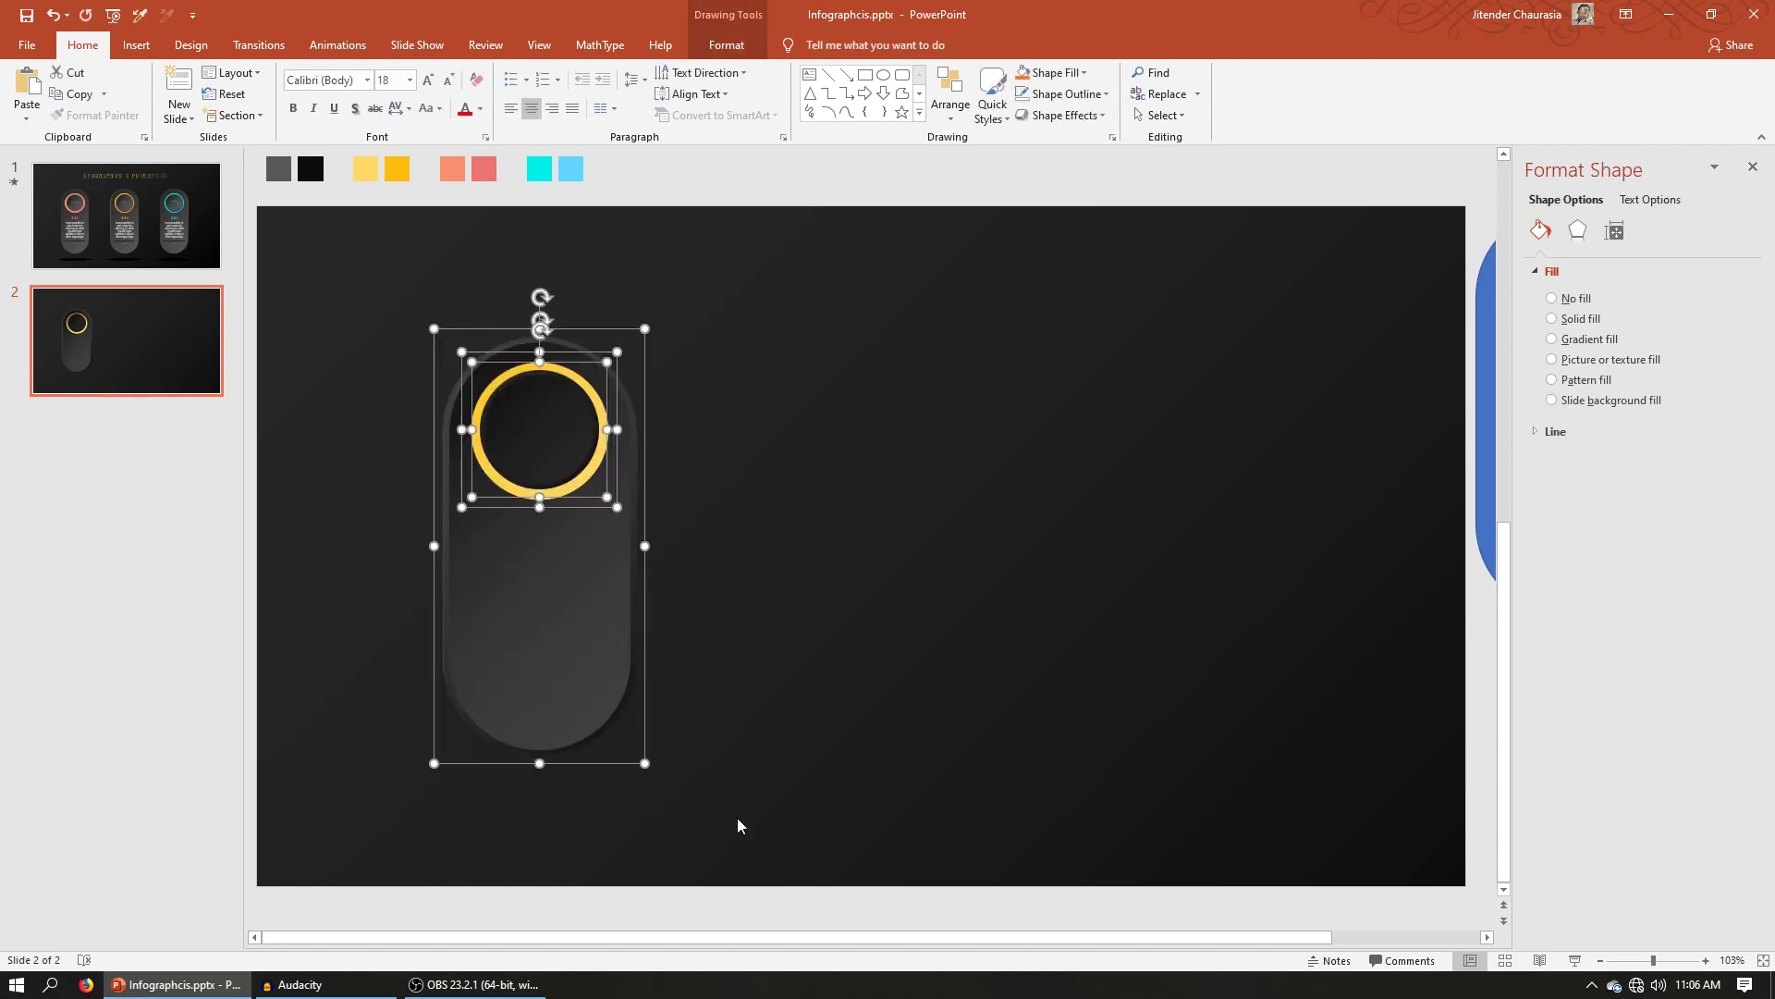
{"action": "left_click", "coordinate": [679, 749]}
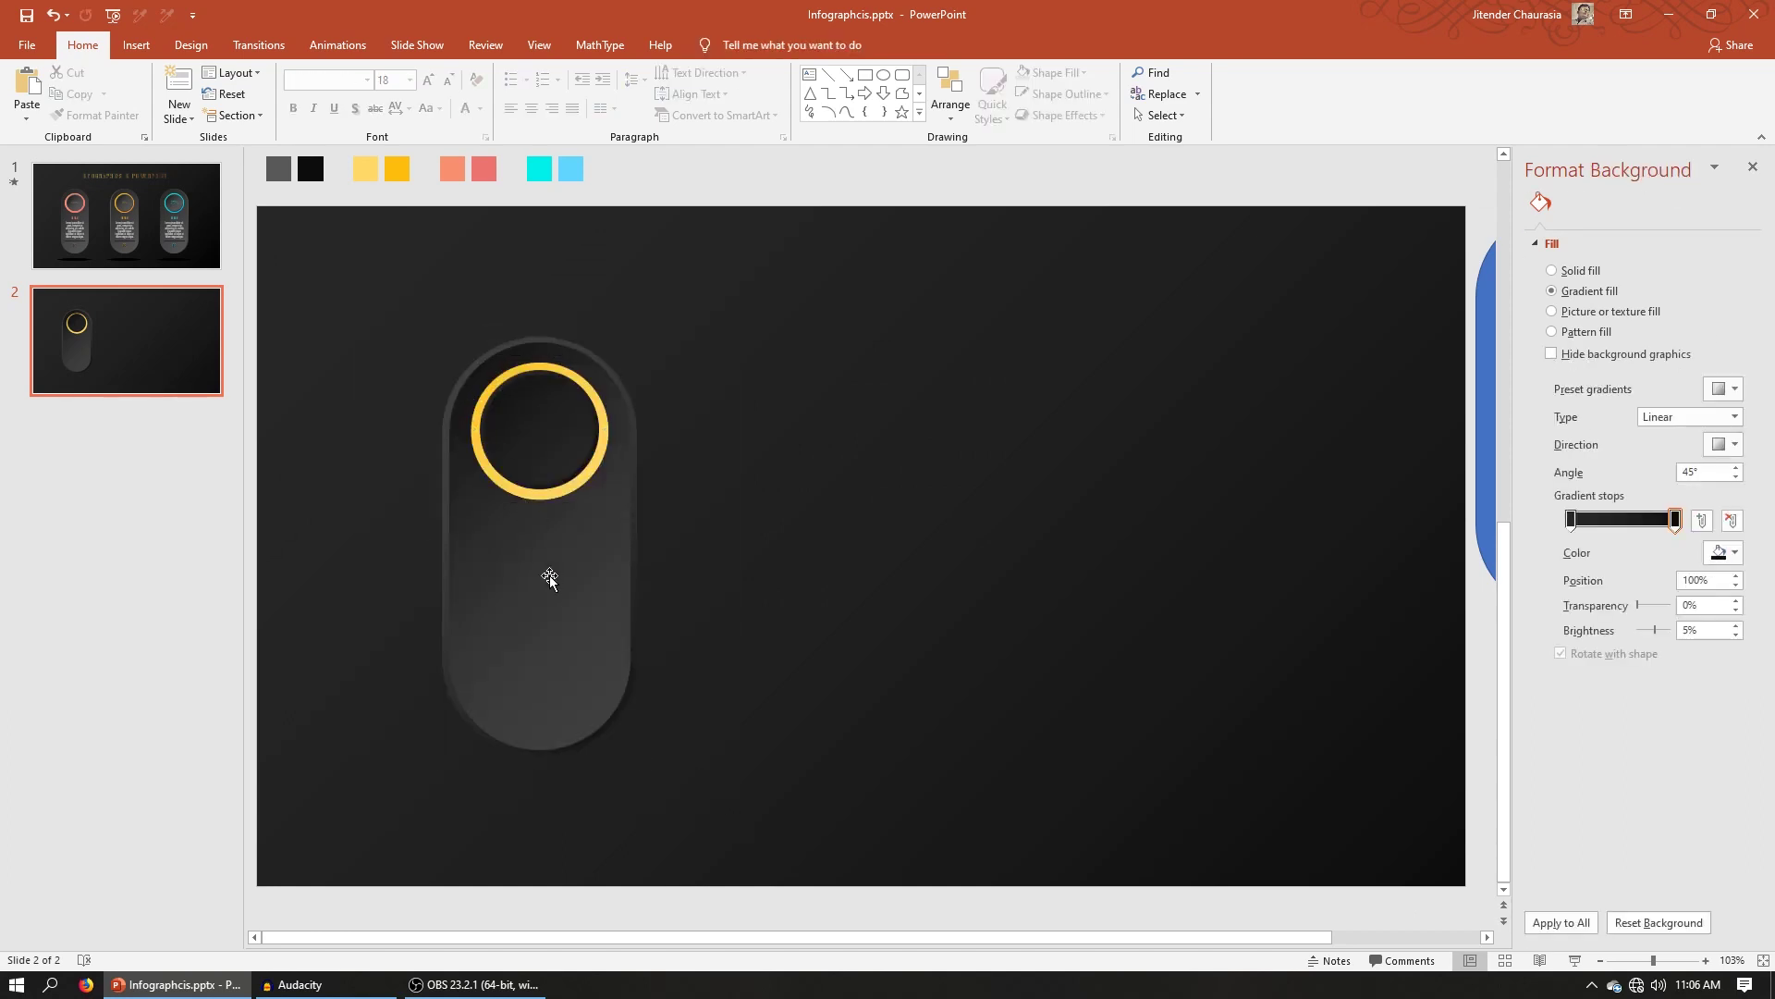
Add a text box reading 100% in the empty area beside the pill and centre its text
{"action": "left_click", "coordinate": [809, 74]}
{"action": "left_click_drag", "start_coordinate": [739, 324], "coordinate": [1032, 518]}
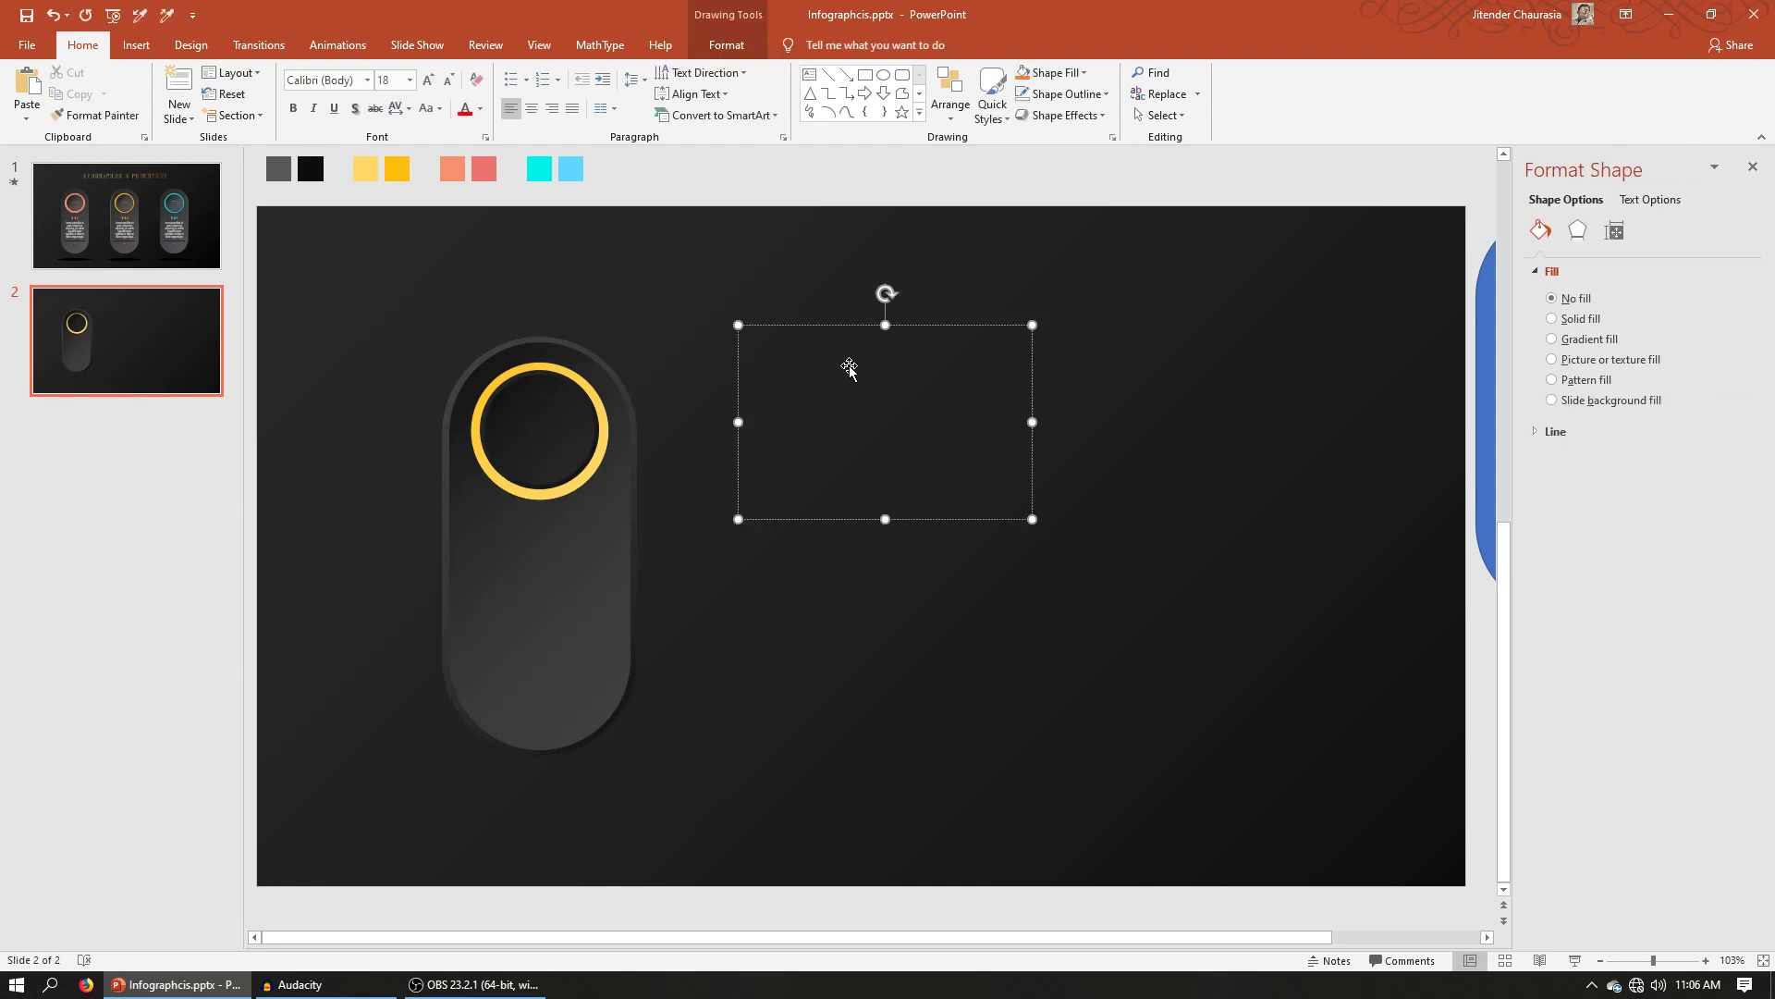
{"action": "left_click_drag", "start_coordinate": [798, 344], "coordinate": [697, 314]}
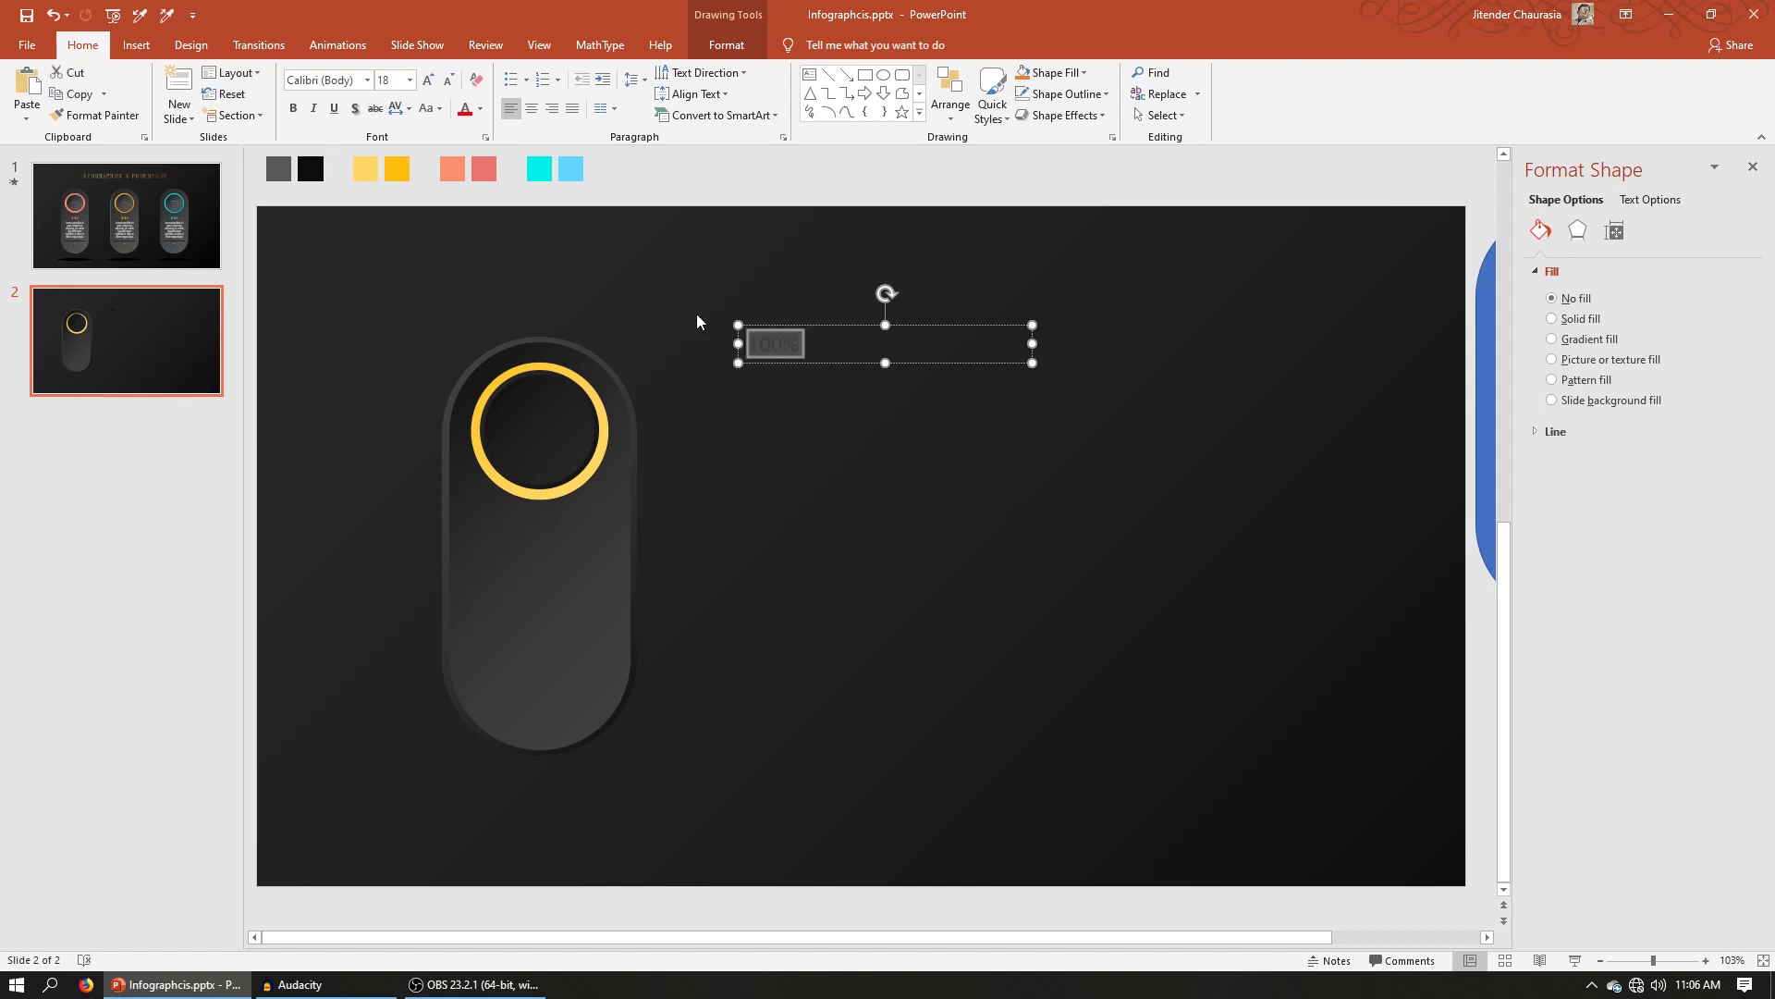
{"action": "key", "text": "ctrl+e"}
Format the 100% label in bold Oswald, narrow its text box and centre it inside the yellow ring
{"action": "left_click", "coordinate": [349, 78]}
{"action": "type", "text": "Oswald"}
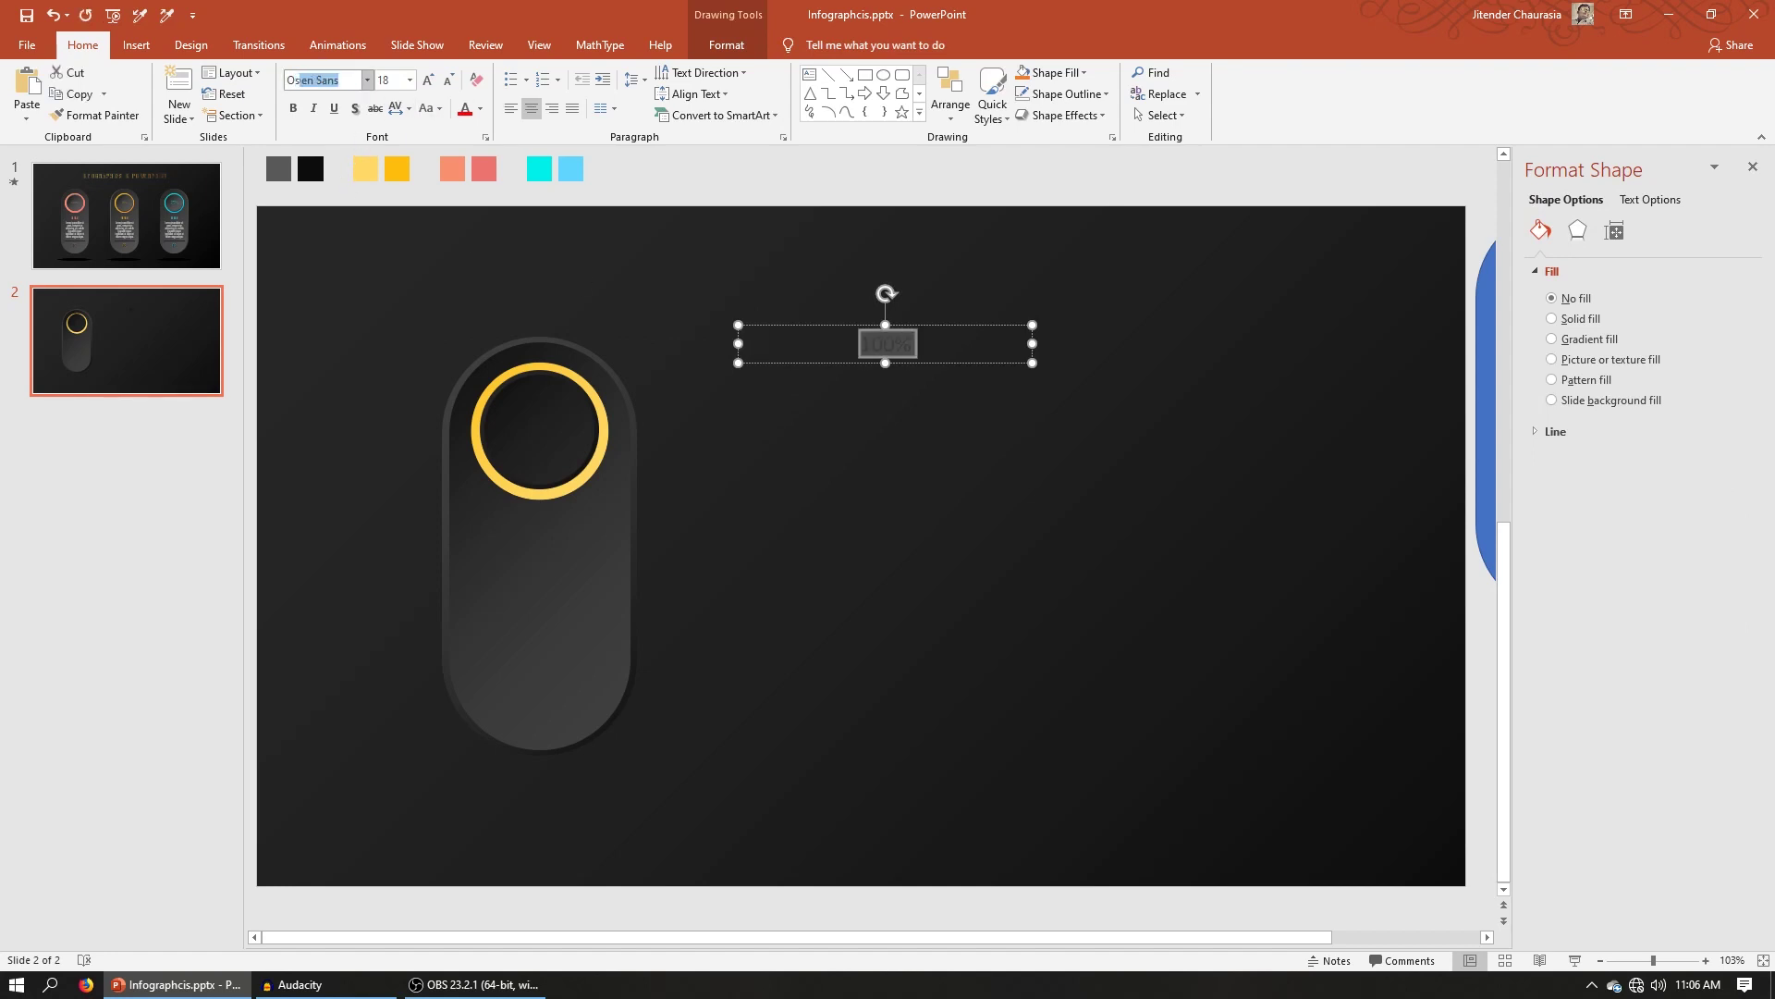
{"action": "key", "text": "Return"}
{"action": "left_click", "coordinate": [293, 108]}
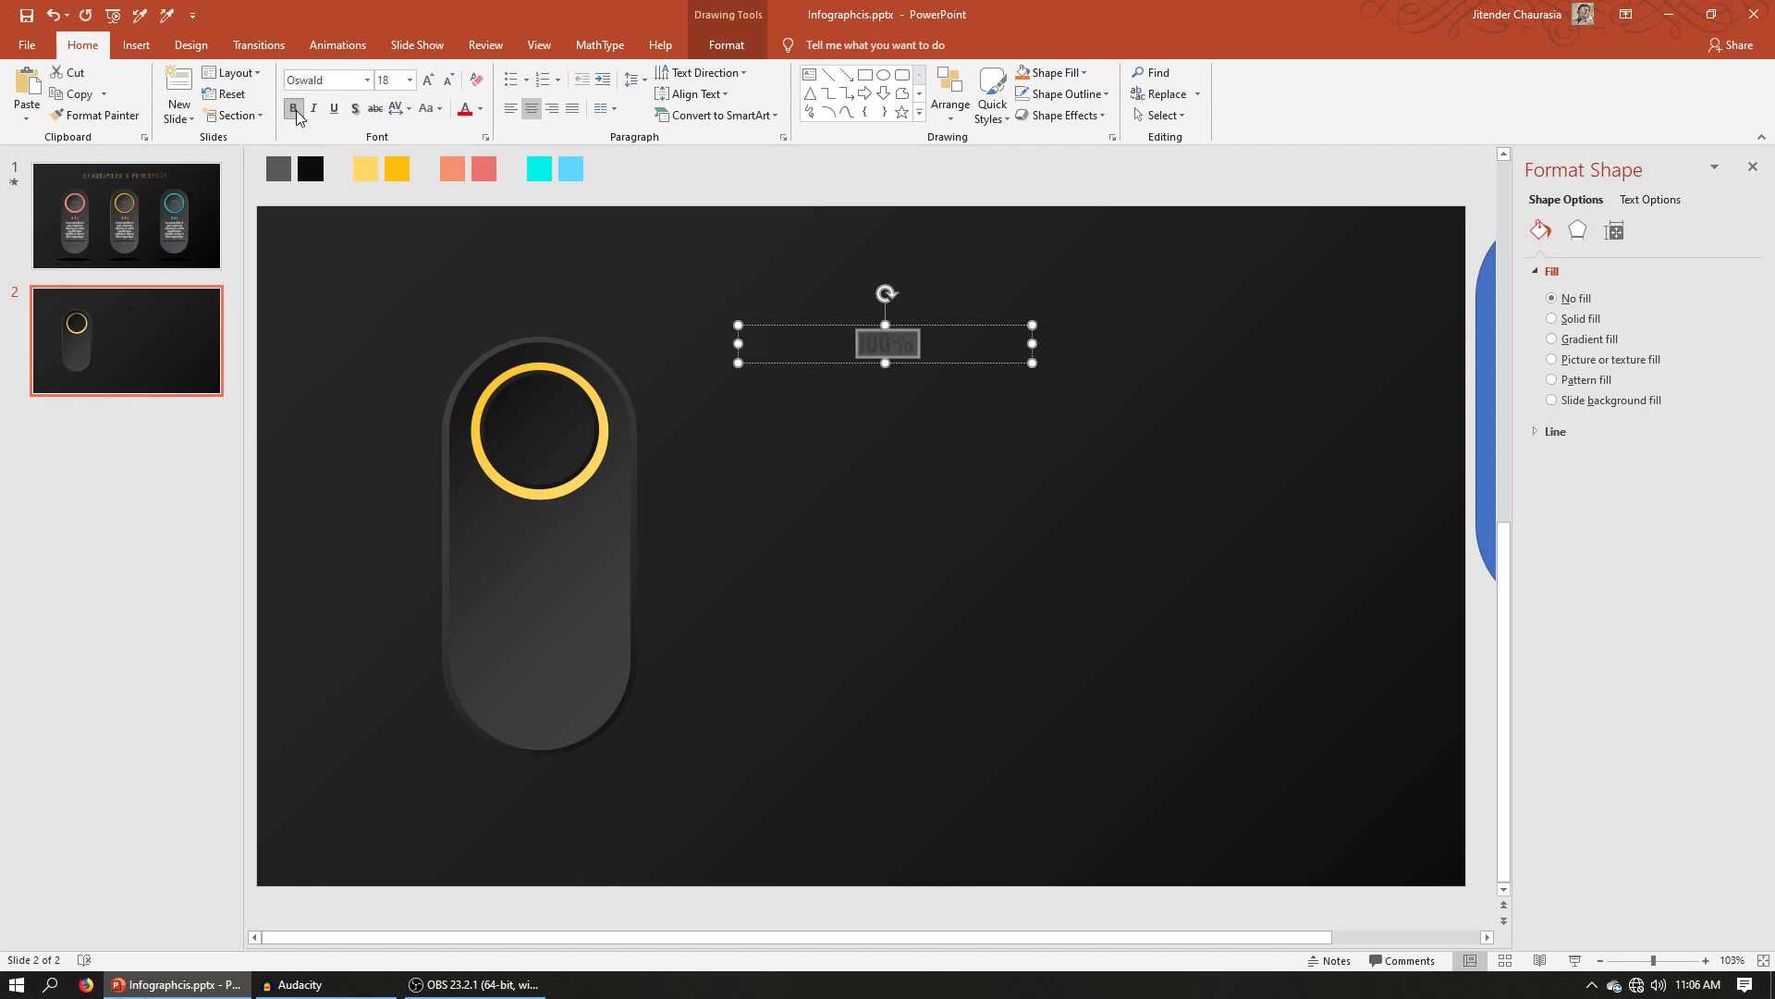
{"action": "left_click", "coordinate": [940, 359]}
{"action": "left_click_drag", "start_coordinate": [940, 359], "coordinate": [565, 456]}
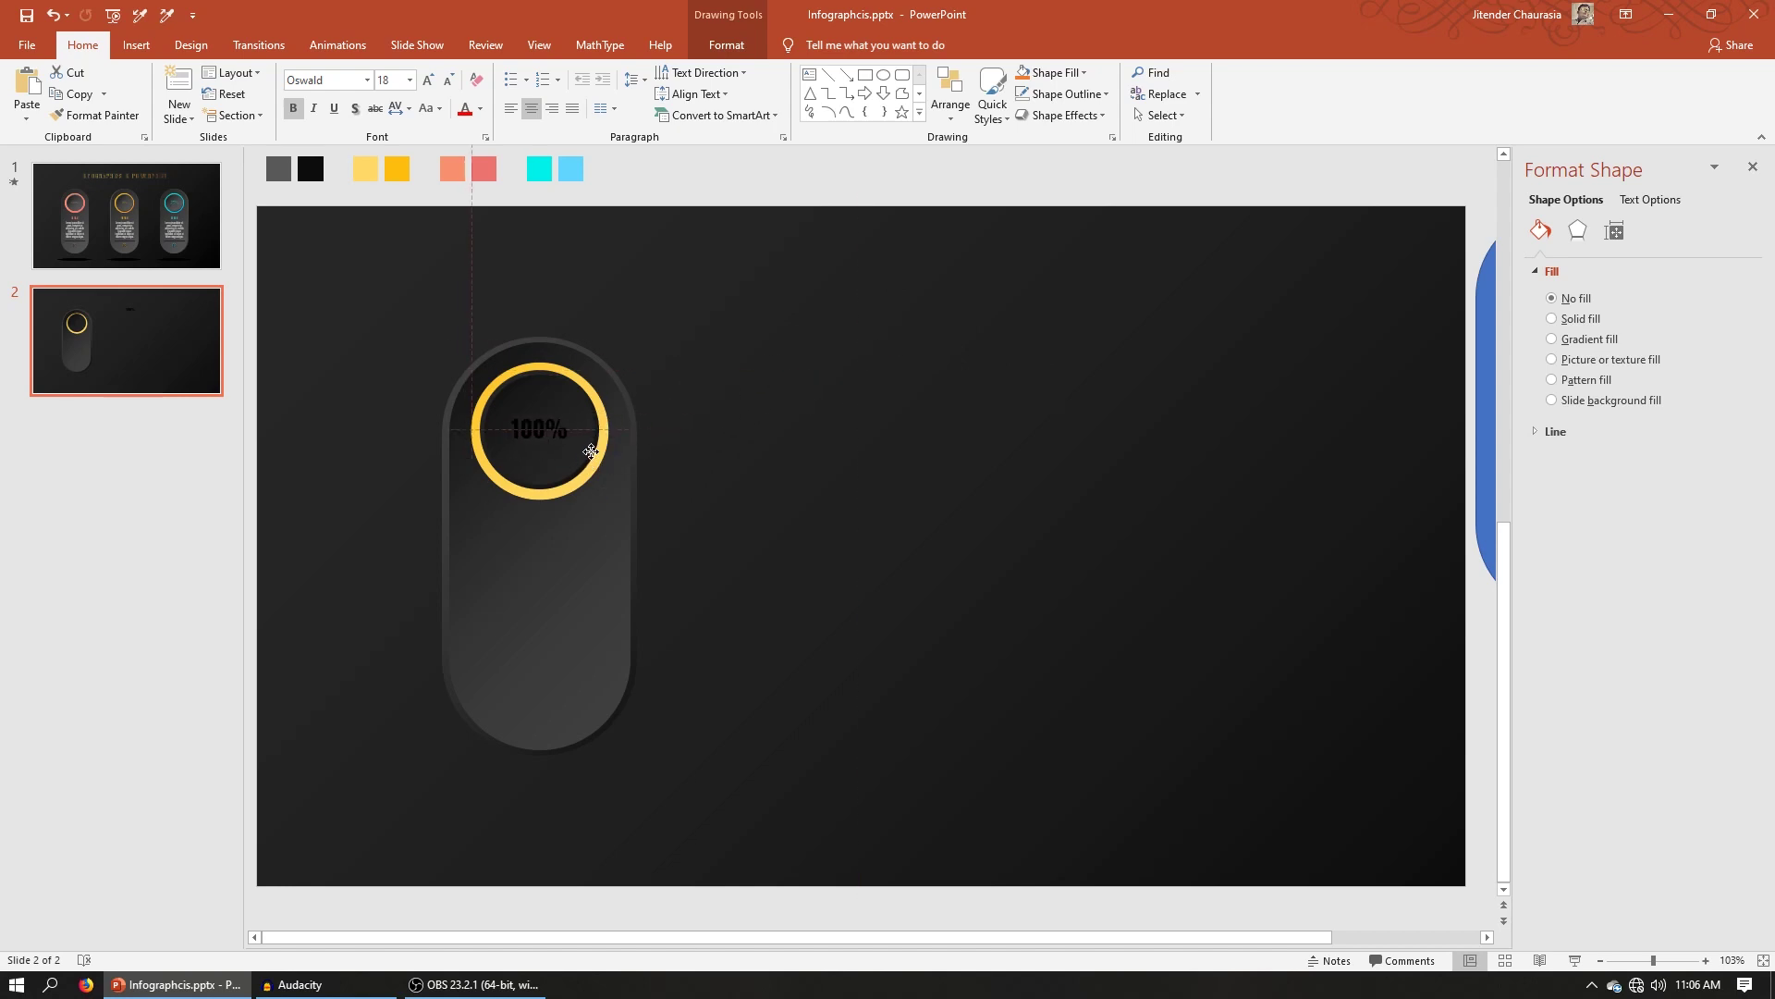
Give the 100% text a gradient fill running from light yellow at the first stop to amber at the last
{"action": "double_click", "coordinate": [546, 425]}
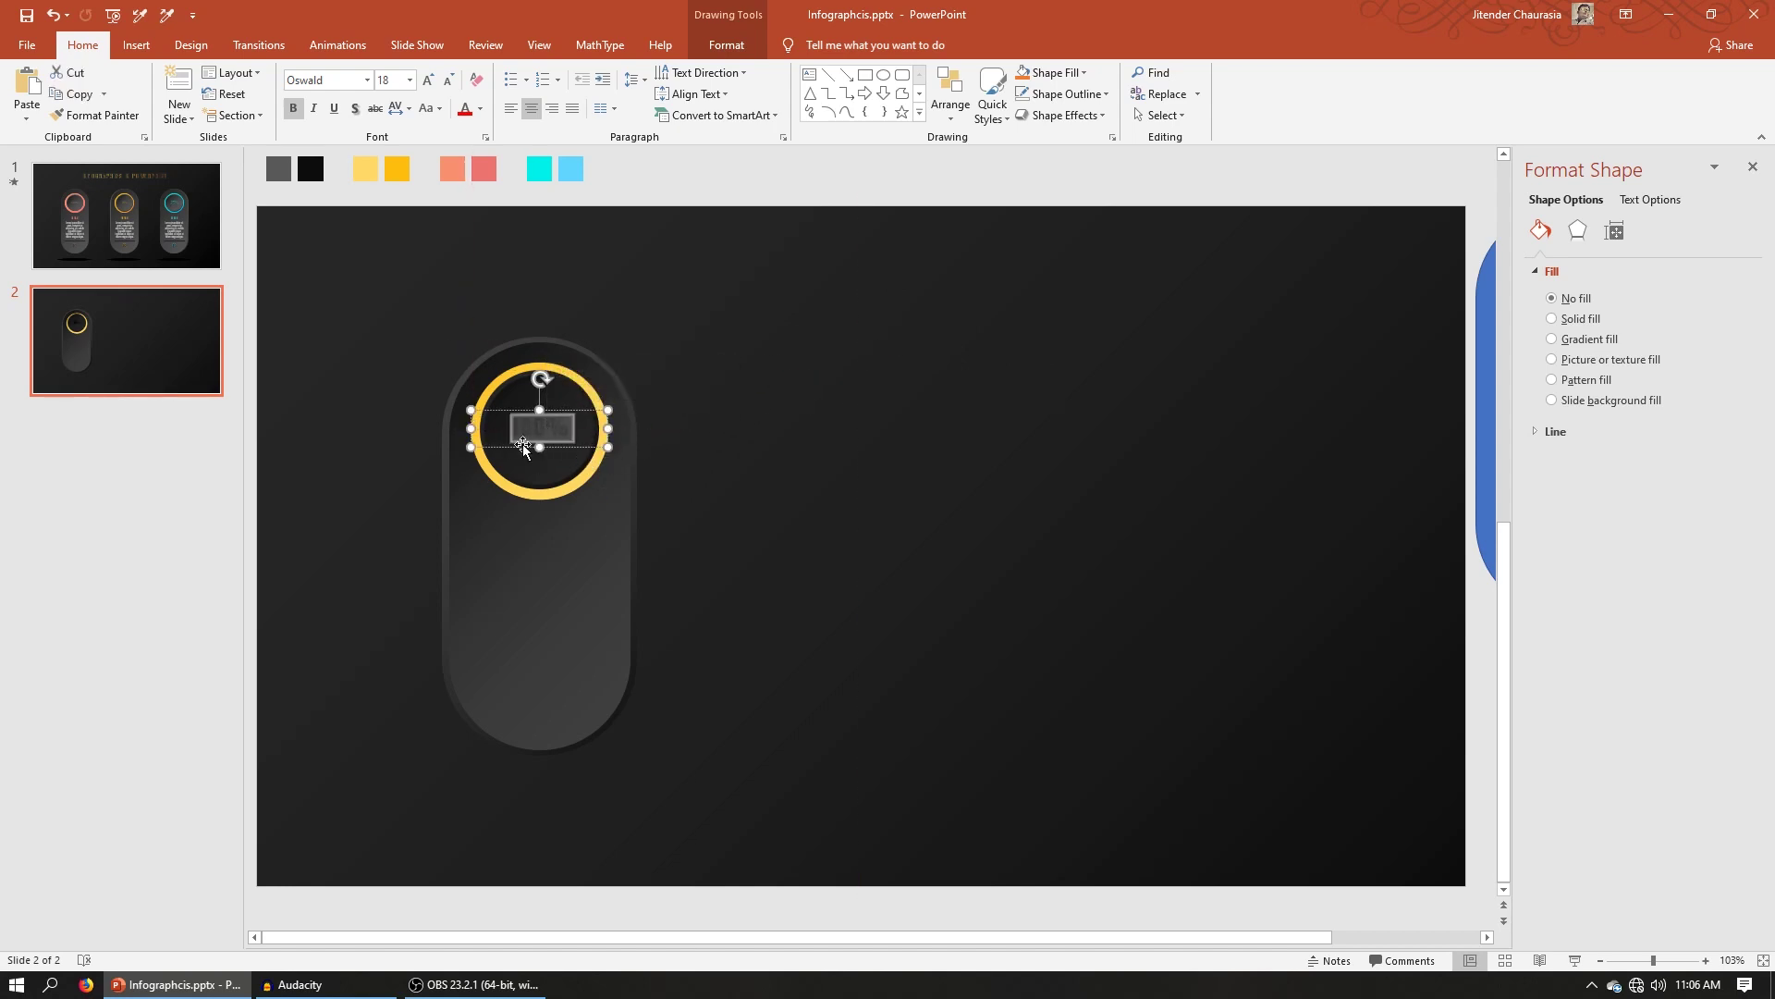
{"action": "left_click", "coordinate": [1652, 200]}
{"action": "left_click", "coordinate": [1609, 340]}
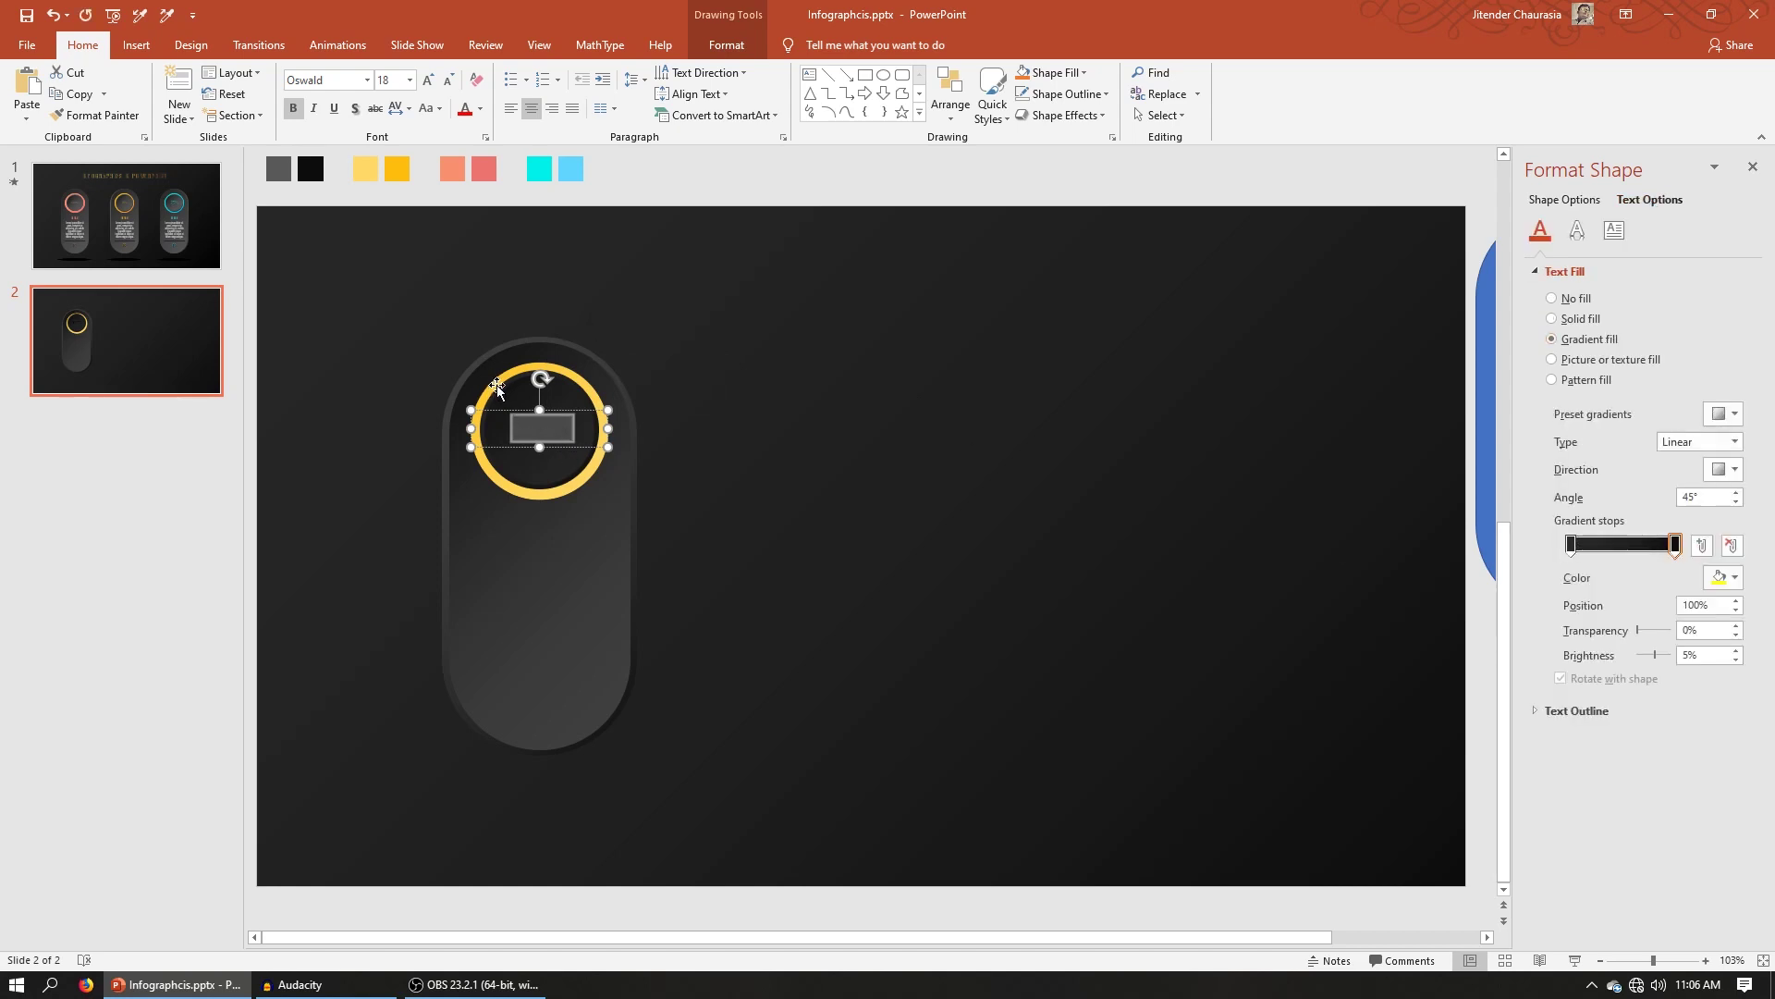
{"action": "left_click", "coordinate": [1570, 544]}
{"action": "left_click", "coordinate": [1722, 577]}
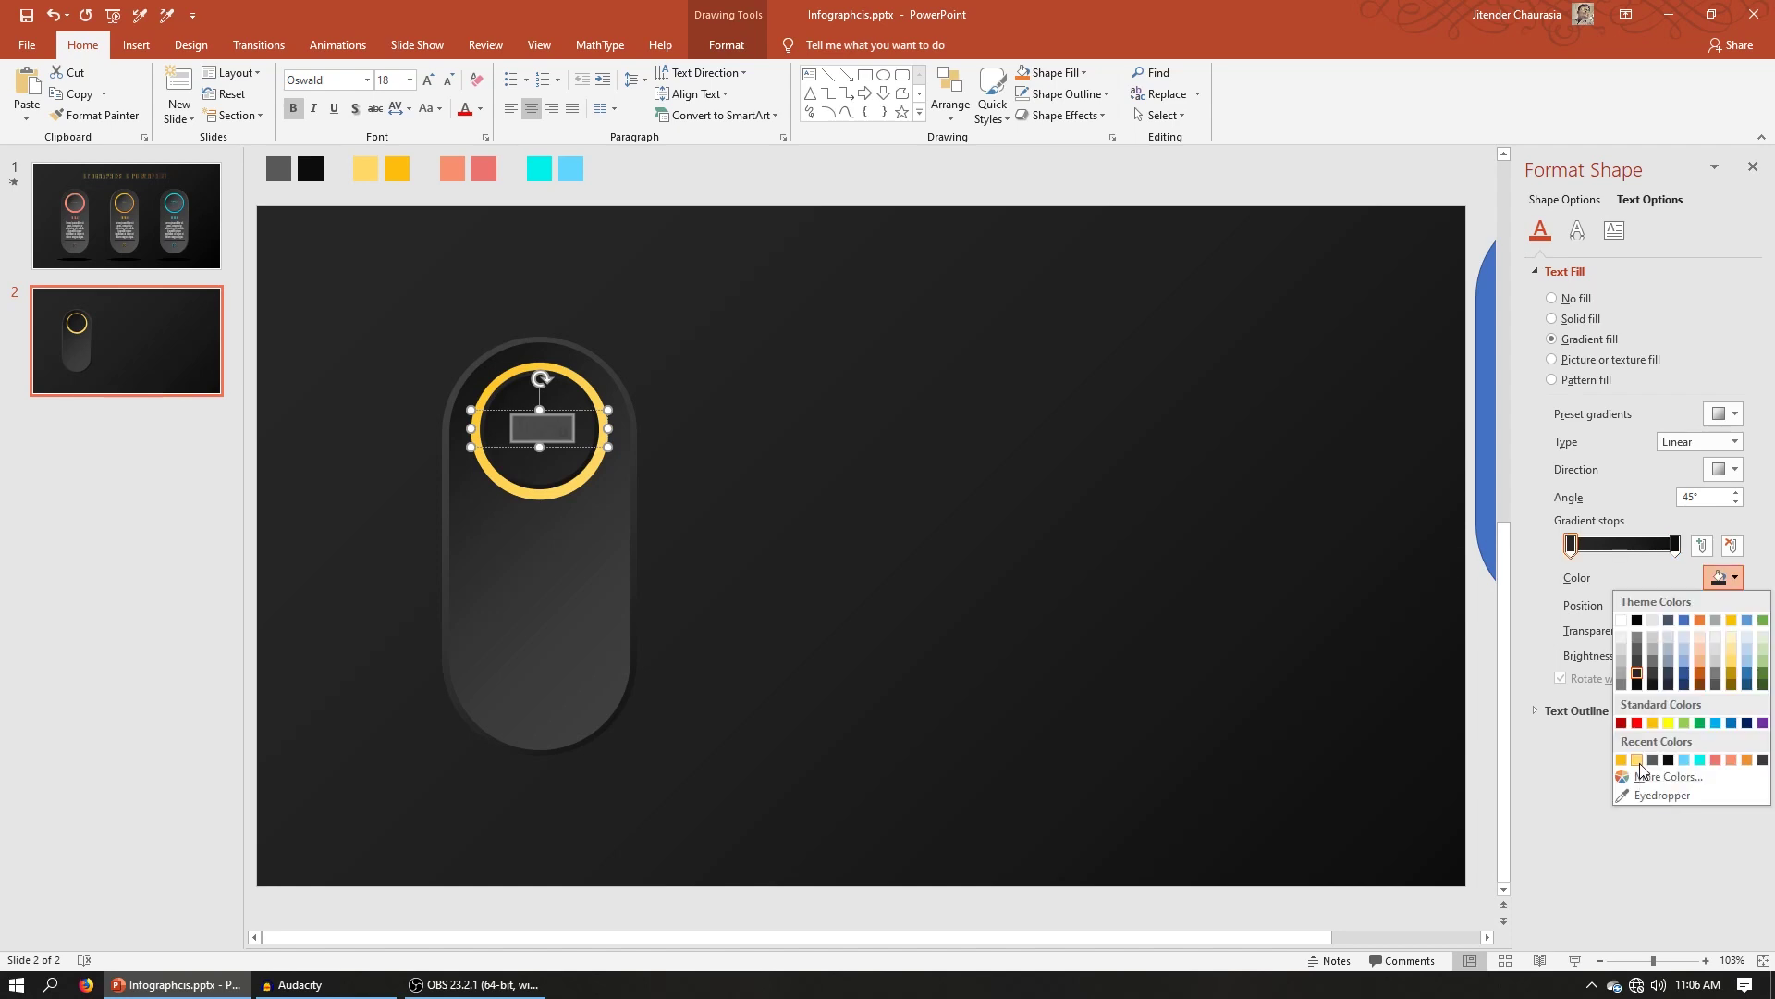
{"action": "left_click", "coordinate": [1638, 760]}
{"action": "left_click", "coordinate": [1675, 544]}
{"action": "left_click", "coordinate": [1722, 577]}
{"action": "left_click", "coordinate": [1638, 760]}
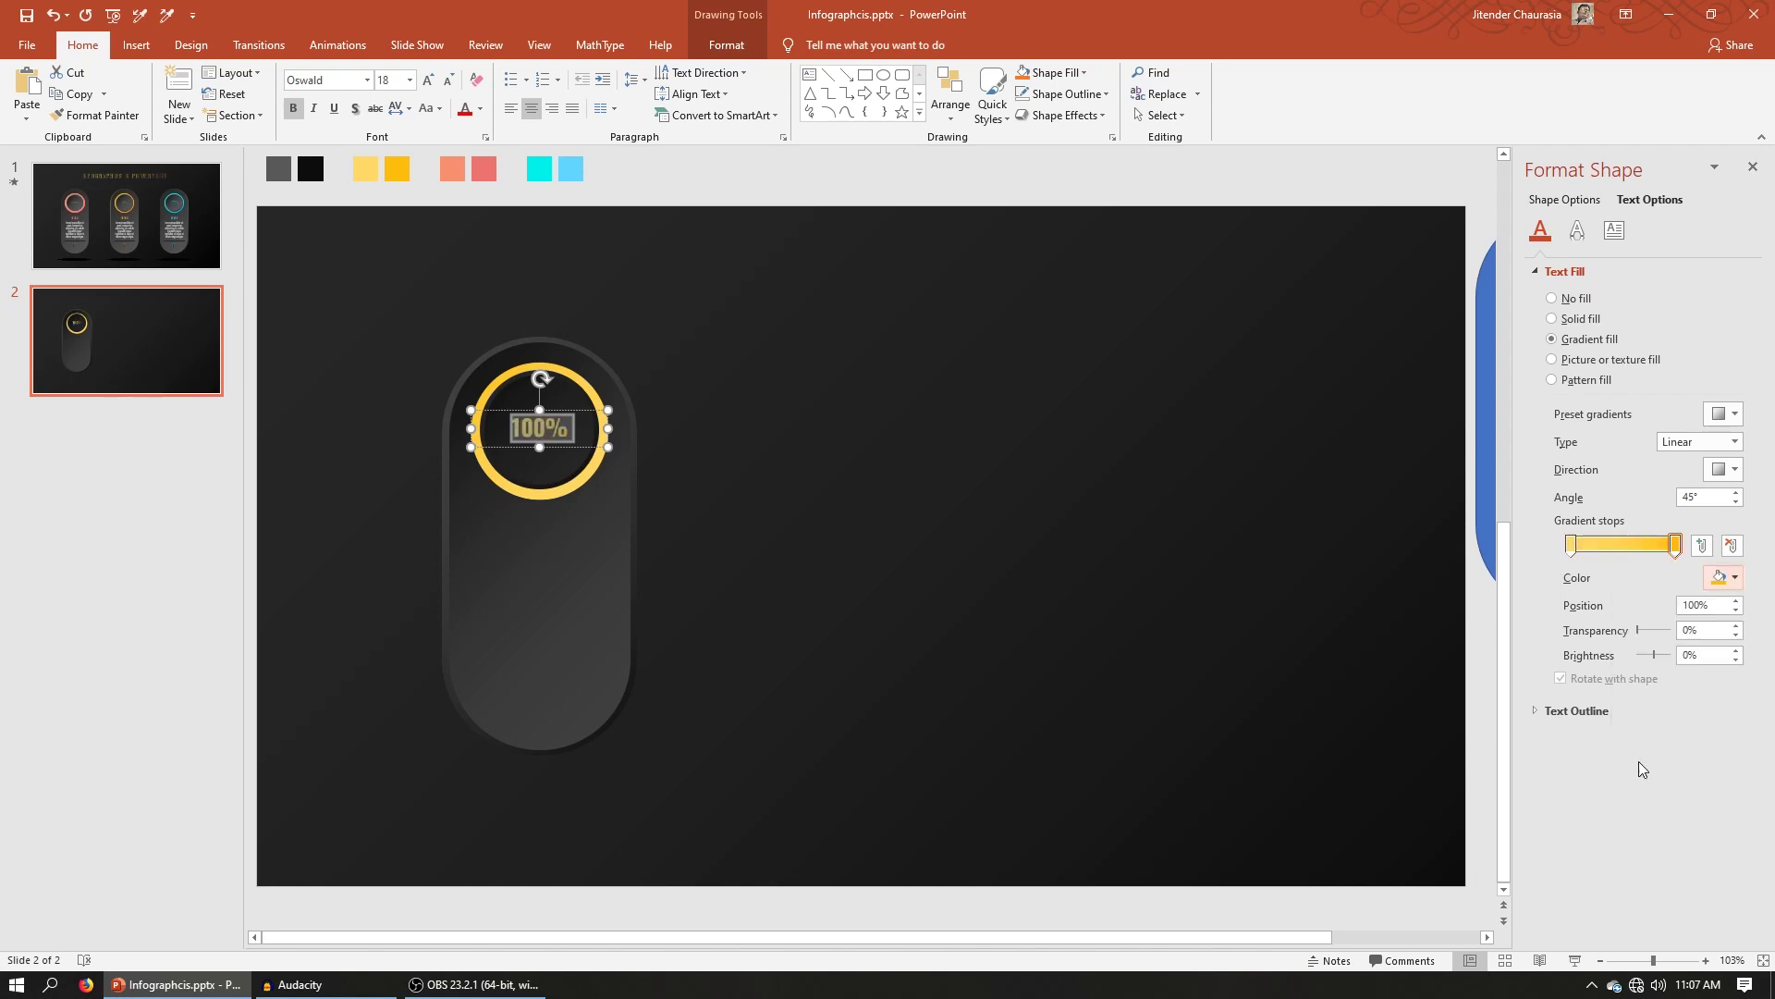
{"action": "left_click", "coordinate": [924, 547]}
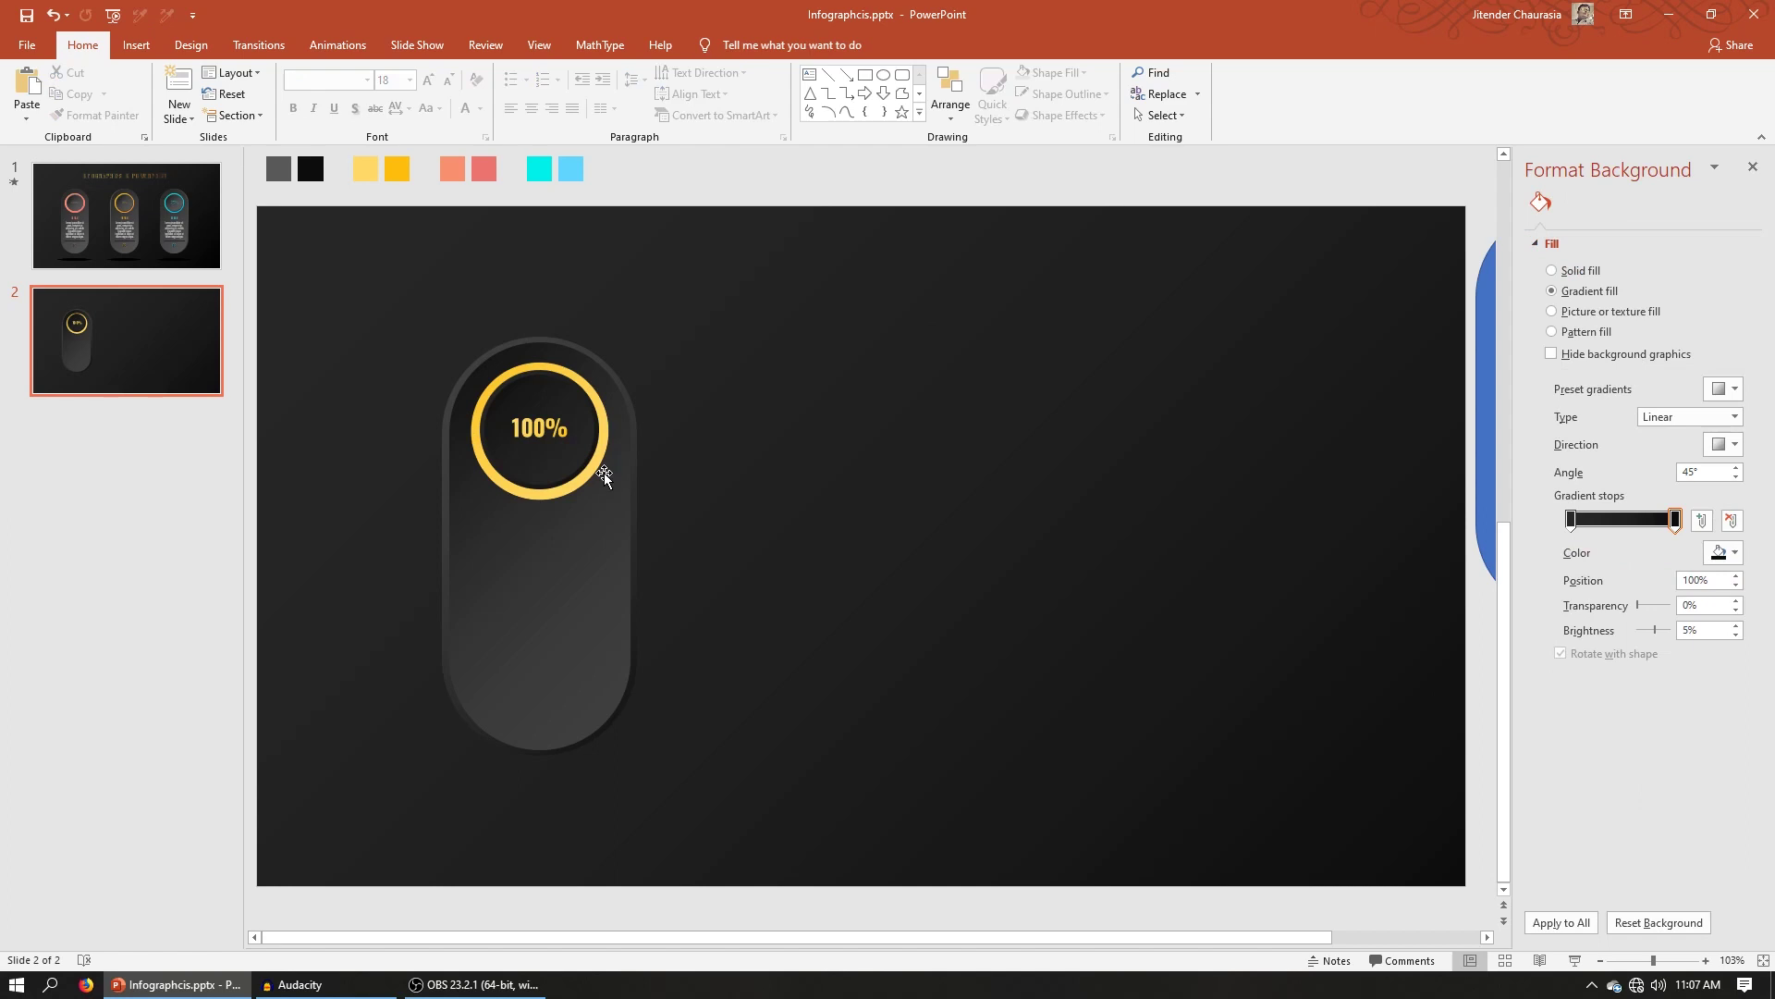
Check the card layout on slide 1, duplicate the 100% label below the yellow ring and change the copy's text to TITLE
{"action": "left_click", "coordinate": [553, 447]}
{"action": "left_click", "coordinate": [202, 238]}
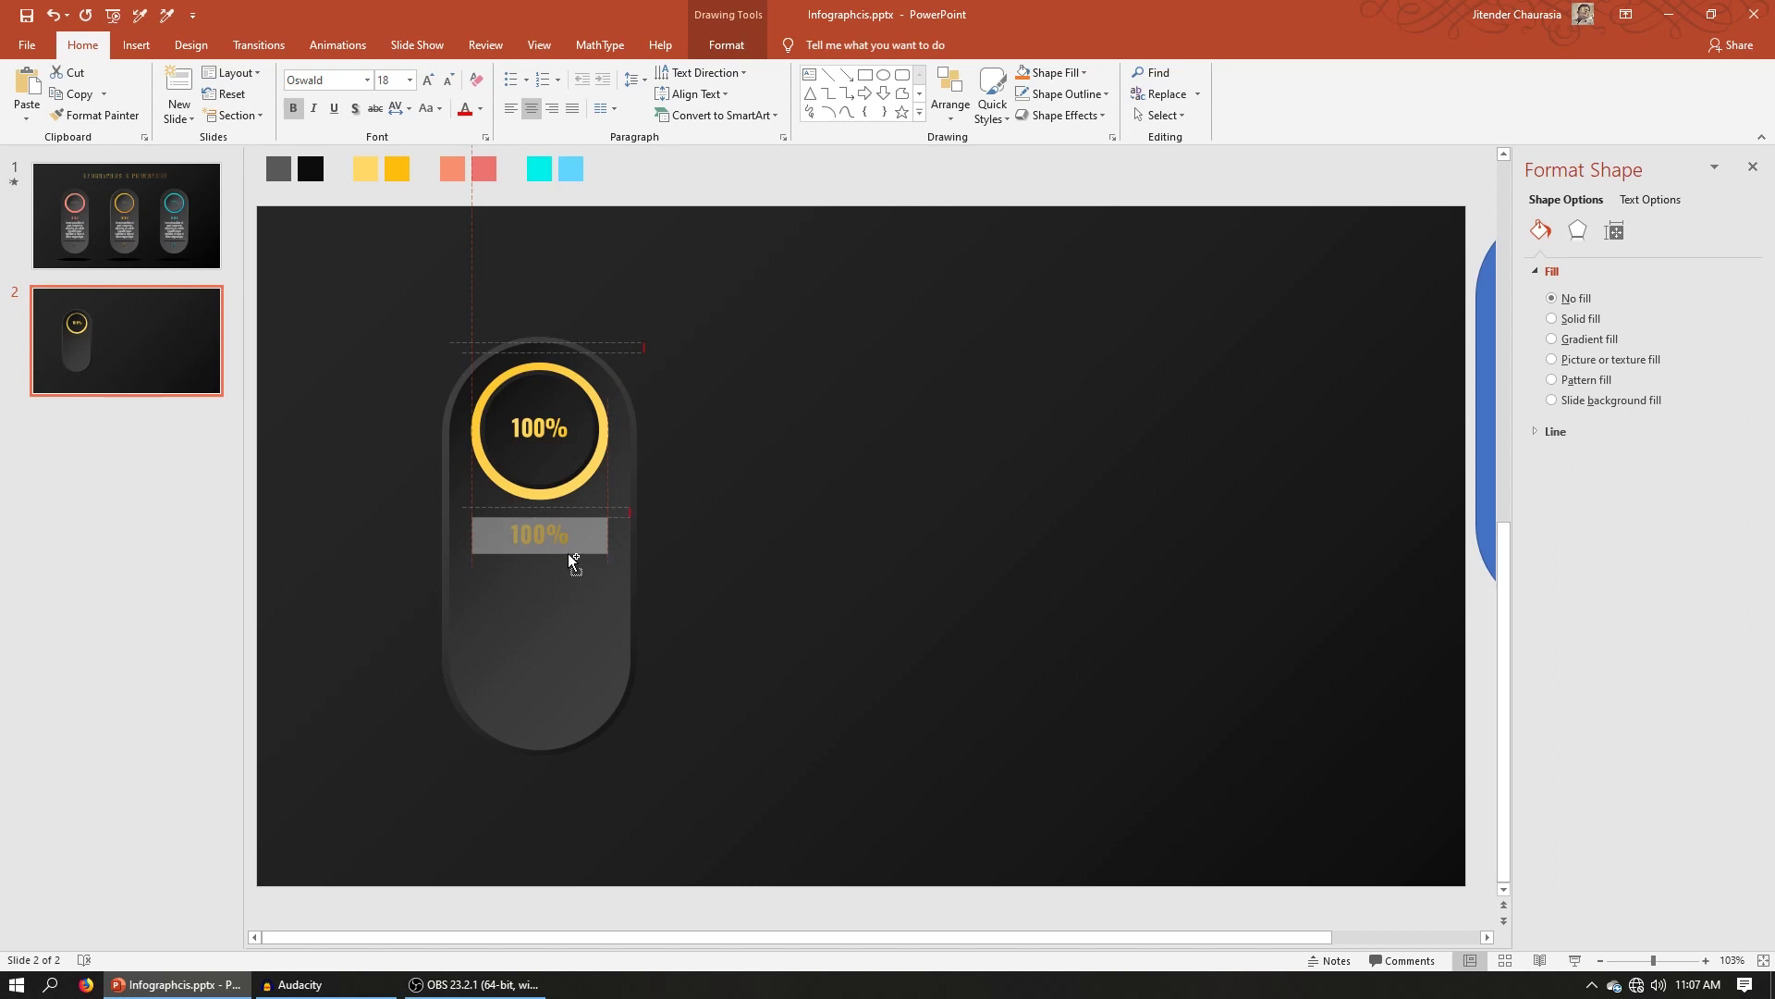
{"action": "left_click_drag", "start_coordinate": [568, 553], "coordinate": [567, 553]}
{"action": "double_click", "coordinate": [544, 531]}
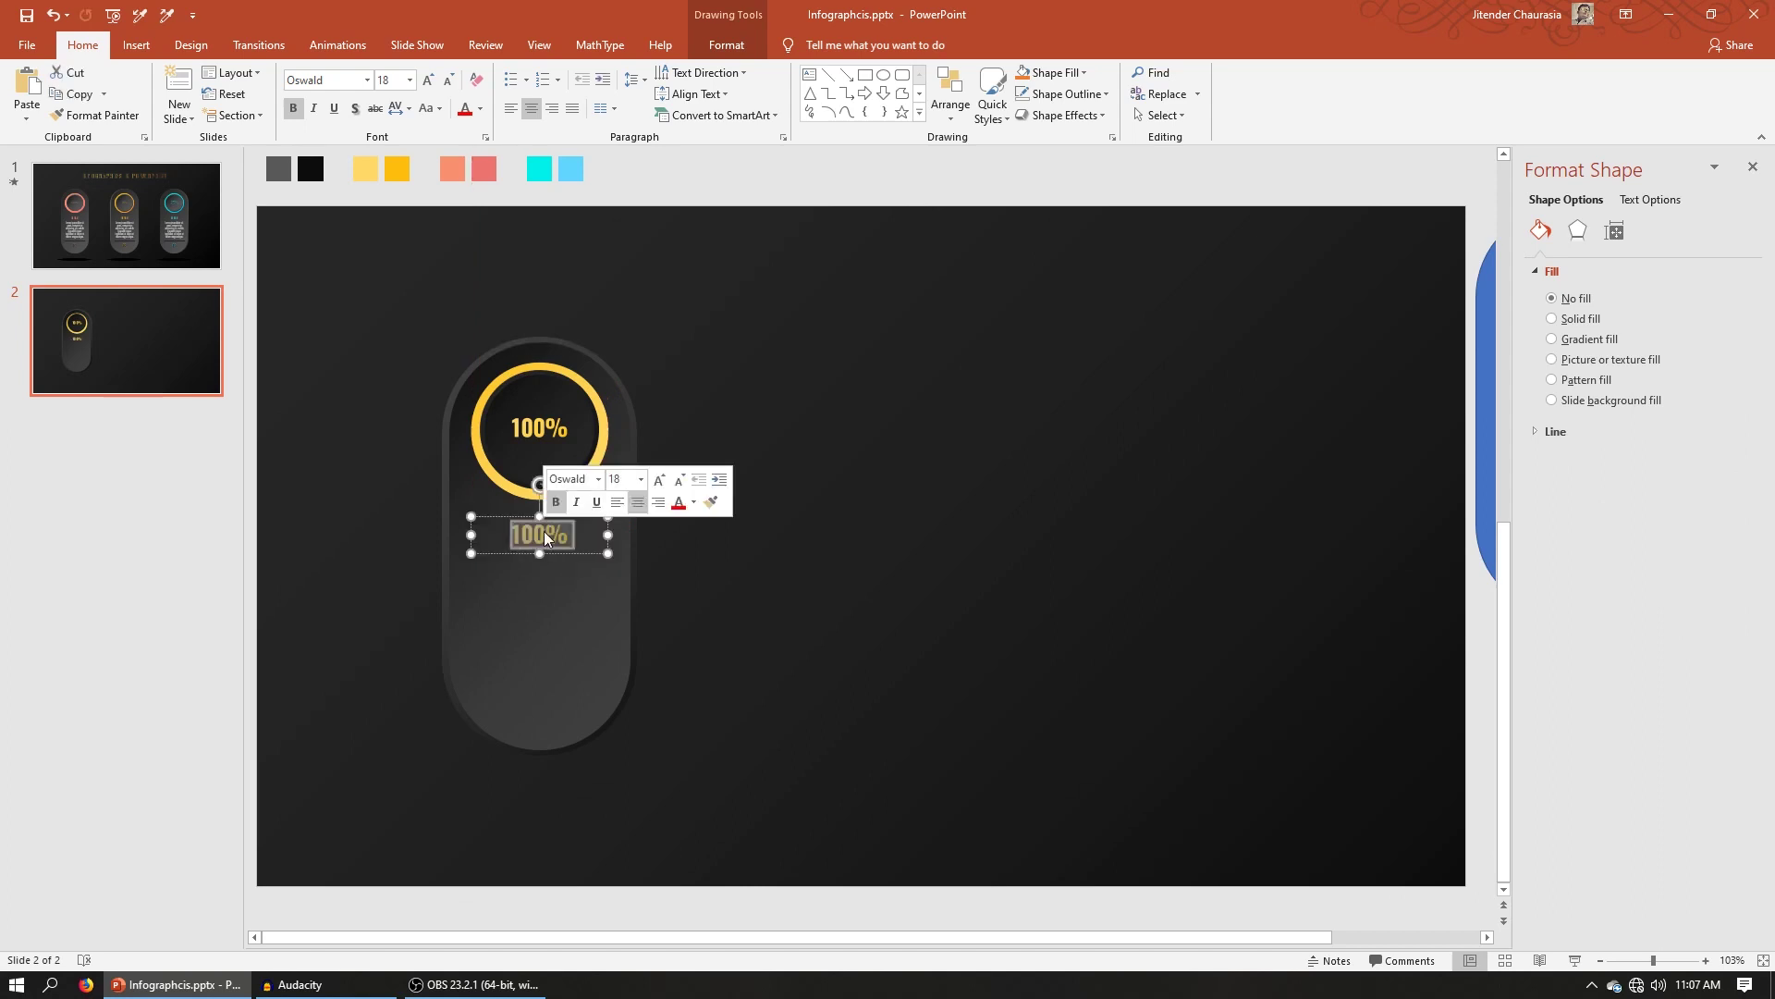
{"action": "type", "text": "TITLE"}
Duplicate the TITLE label below itself and replace its text with slide 1's Lorem ipsum paragraph at 10.5 pt
{"action": "left_click_drag", "start_coordinate": [574, 553], "coordinate": [574, 596]}
{"action": "left_click", "coordinate": [146, 231]}
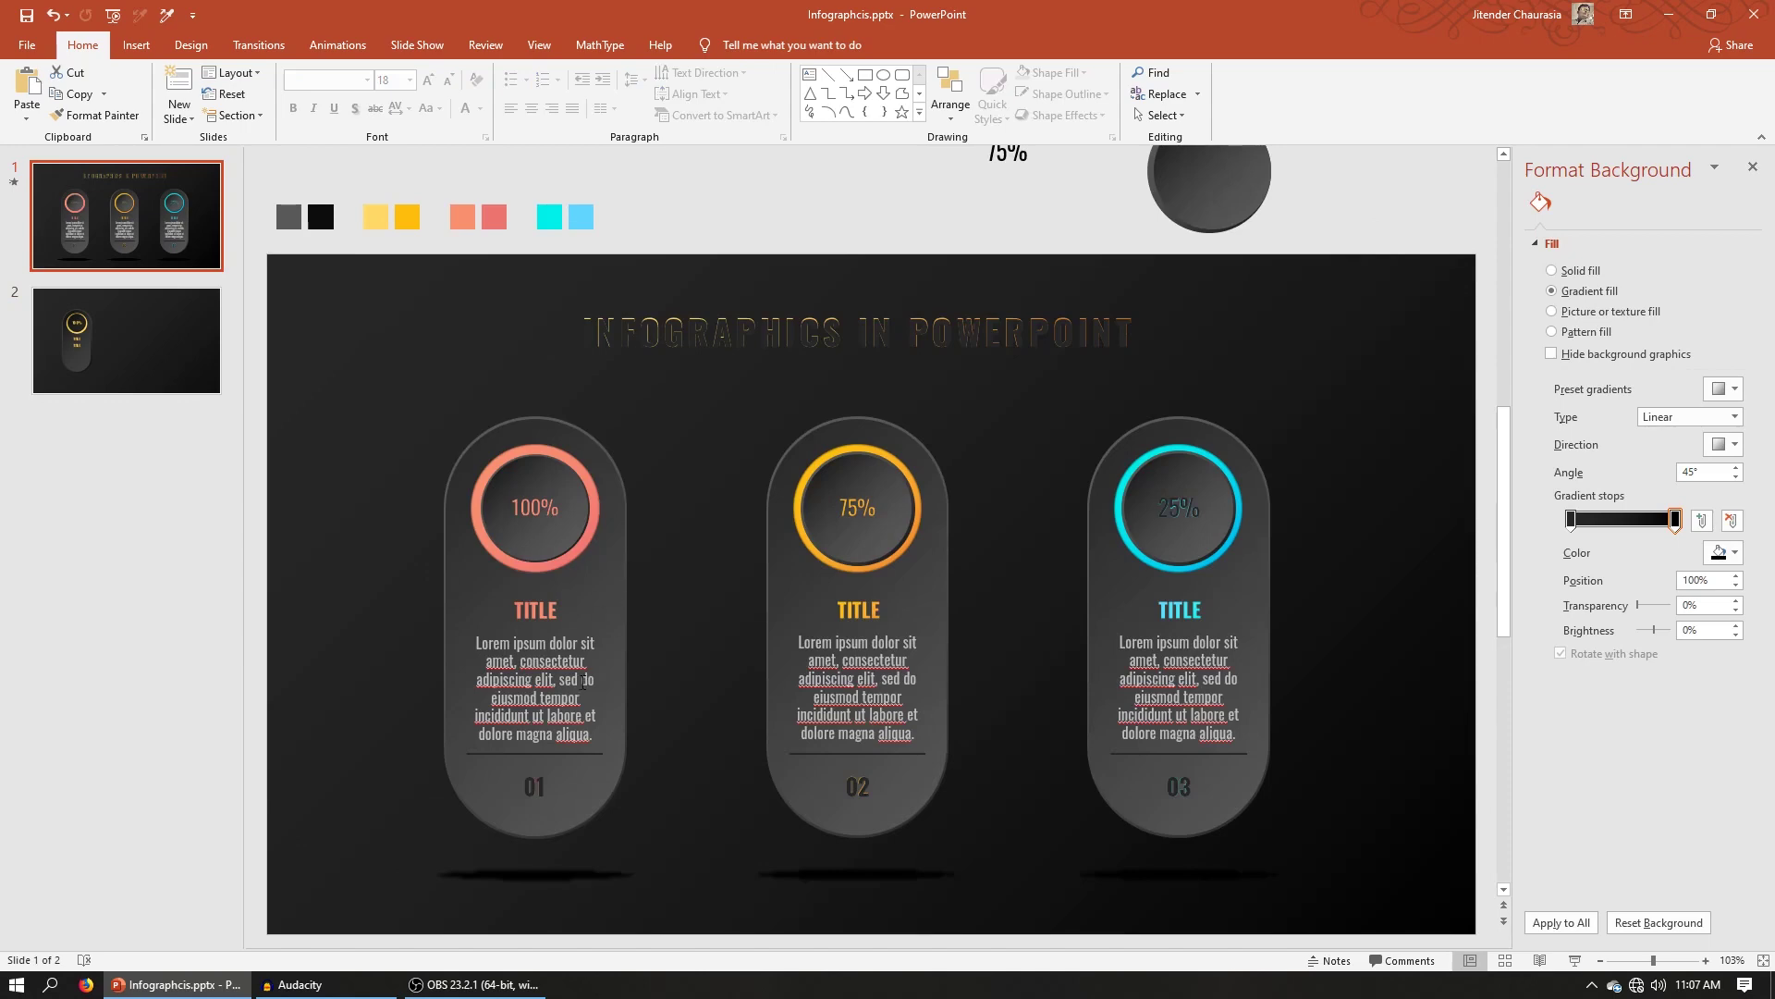
{"action": "left_click", "coordinate": [580, 678]}
{"action": "left_click", "coordinate": [449, 80]}
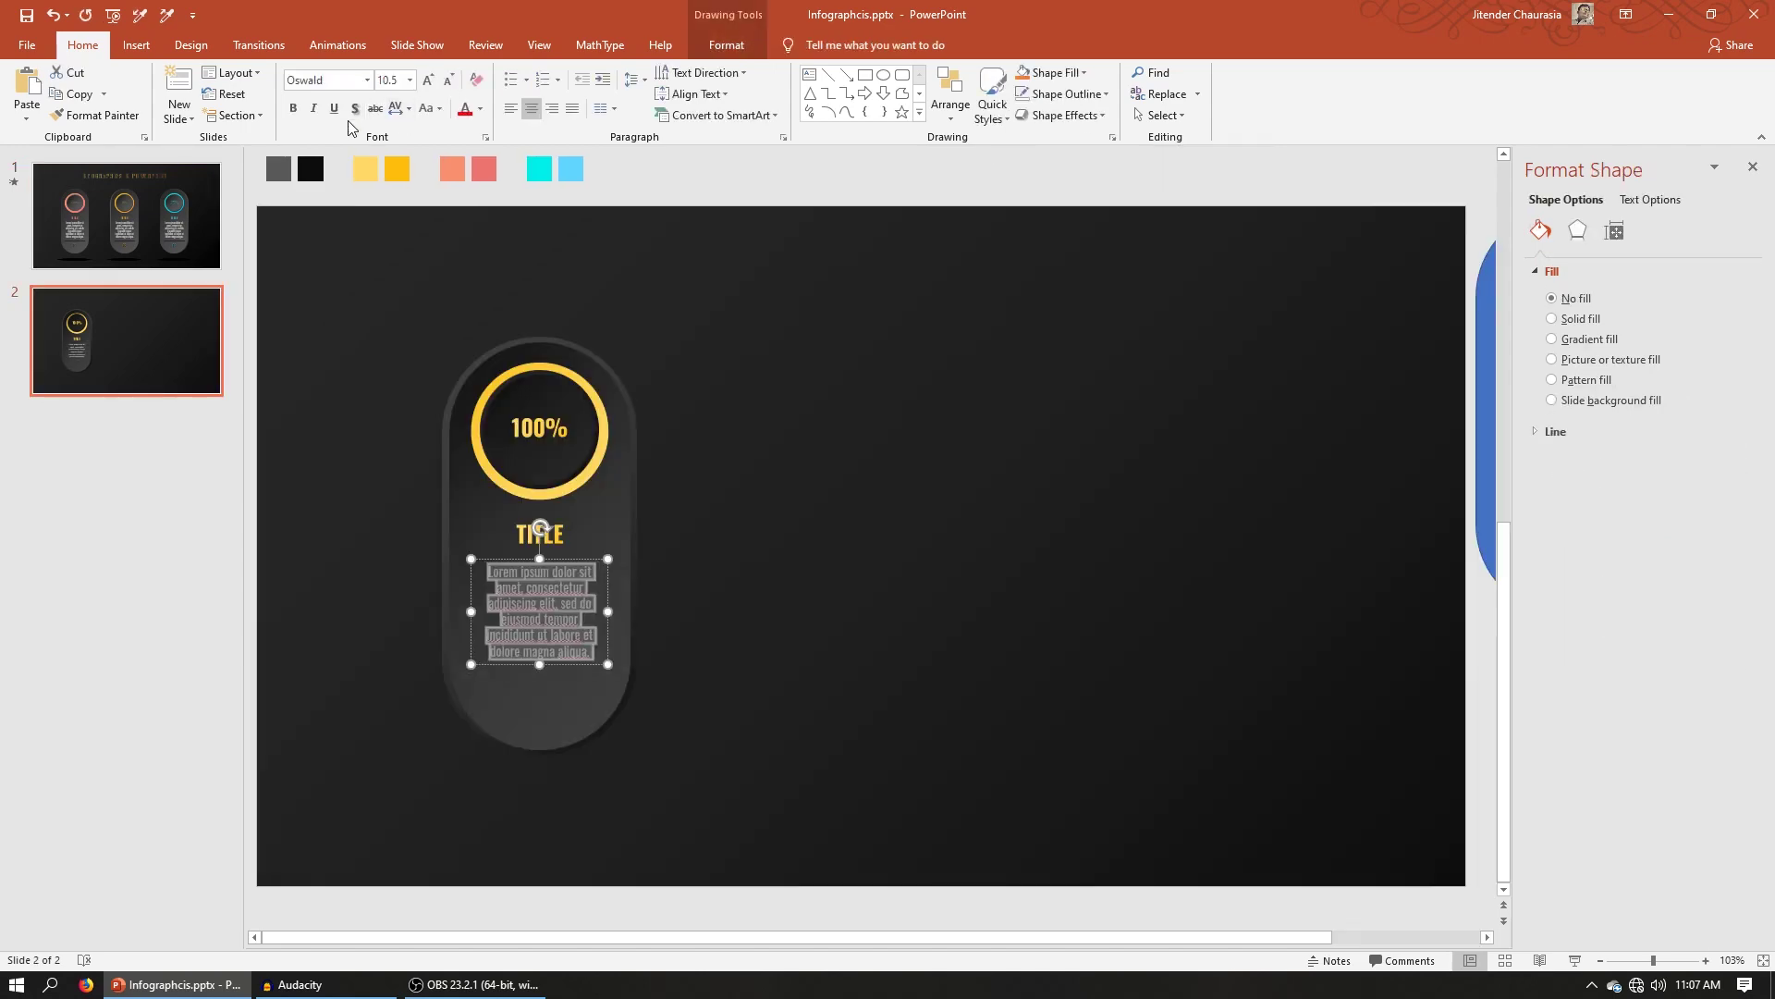
{"action": "left_click", "coordinate": [337, 278]}
Copy the divider line from the first card on slide 1 and place it below the paragraph on slide 2
{"action": "left_click", "coordinate": [157, 185]}
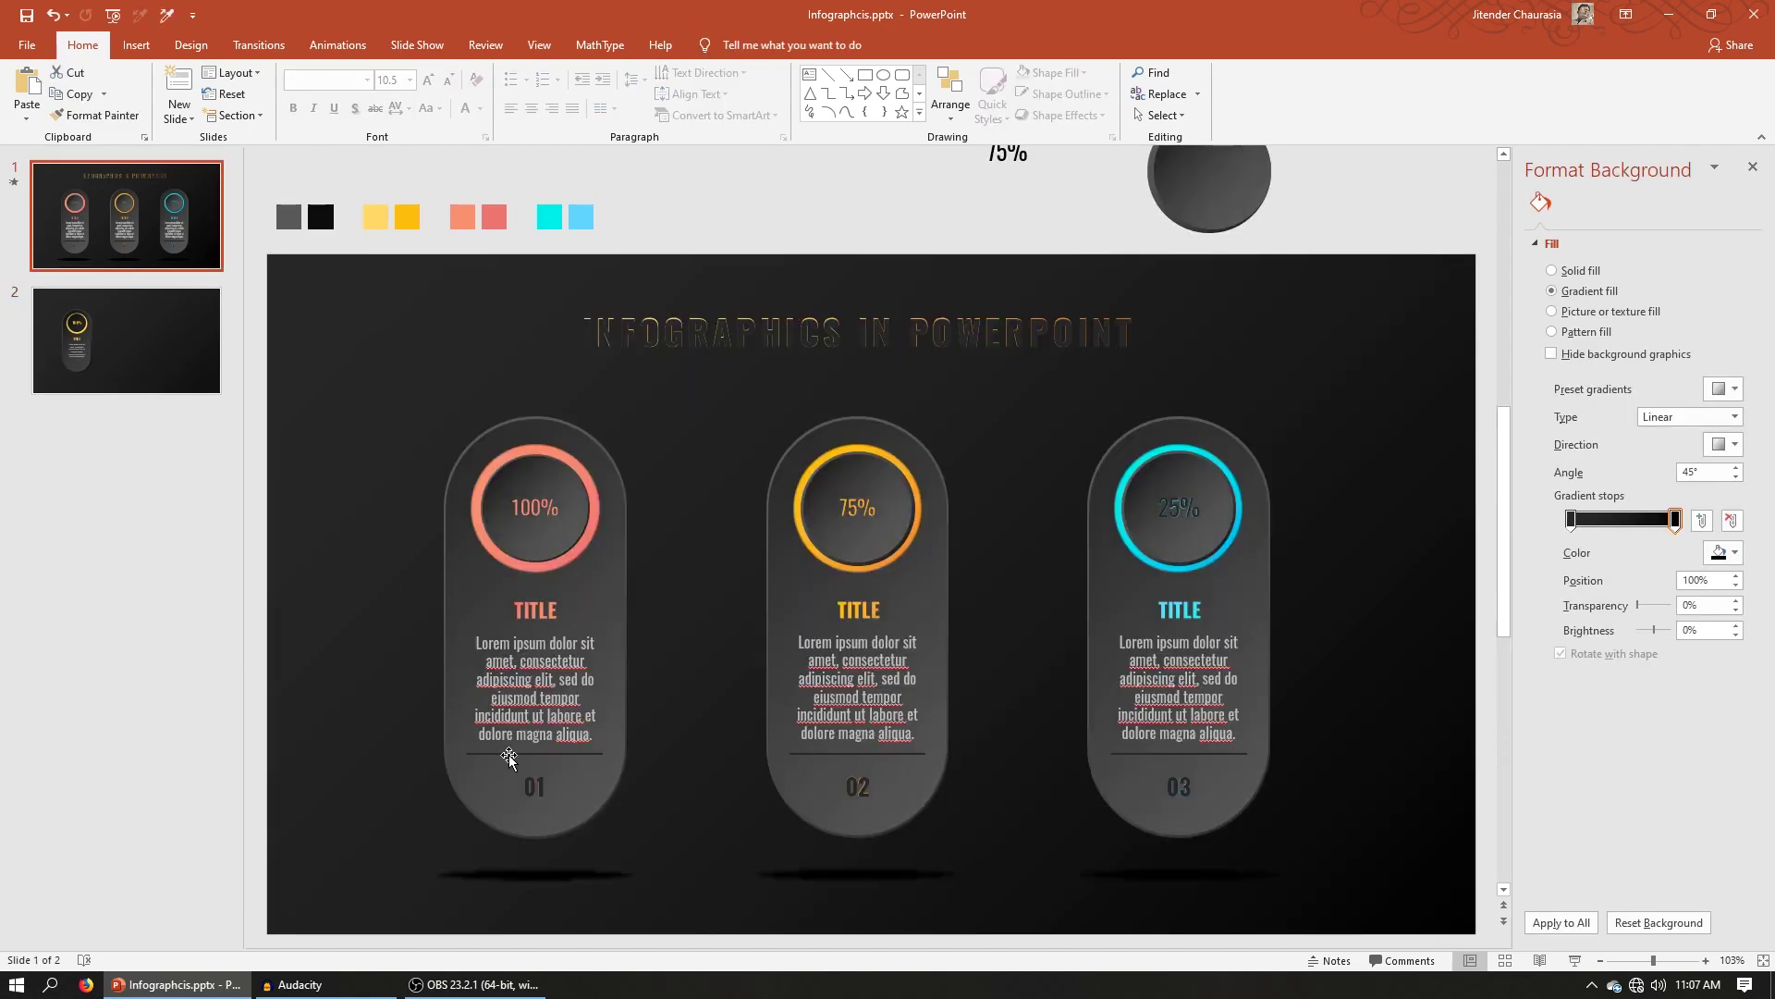
{"action": "left_click", "coordinate": [508, 755]}
{"action": "key", "text": "ctrl+c"}
{"action": "key", "text": "Page_Down"}
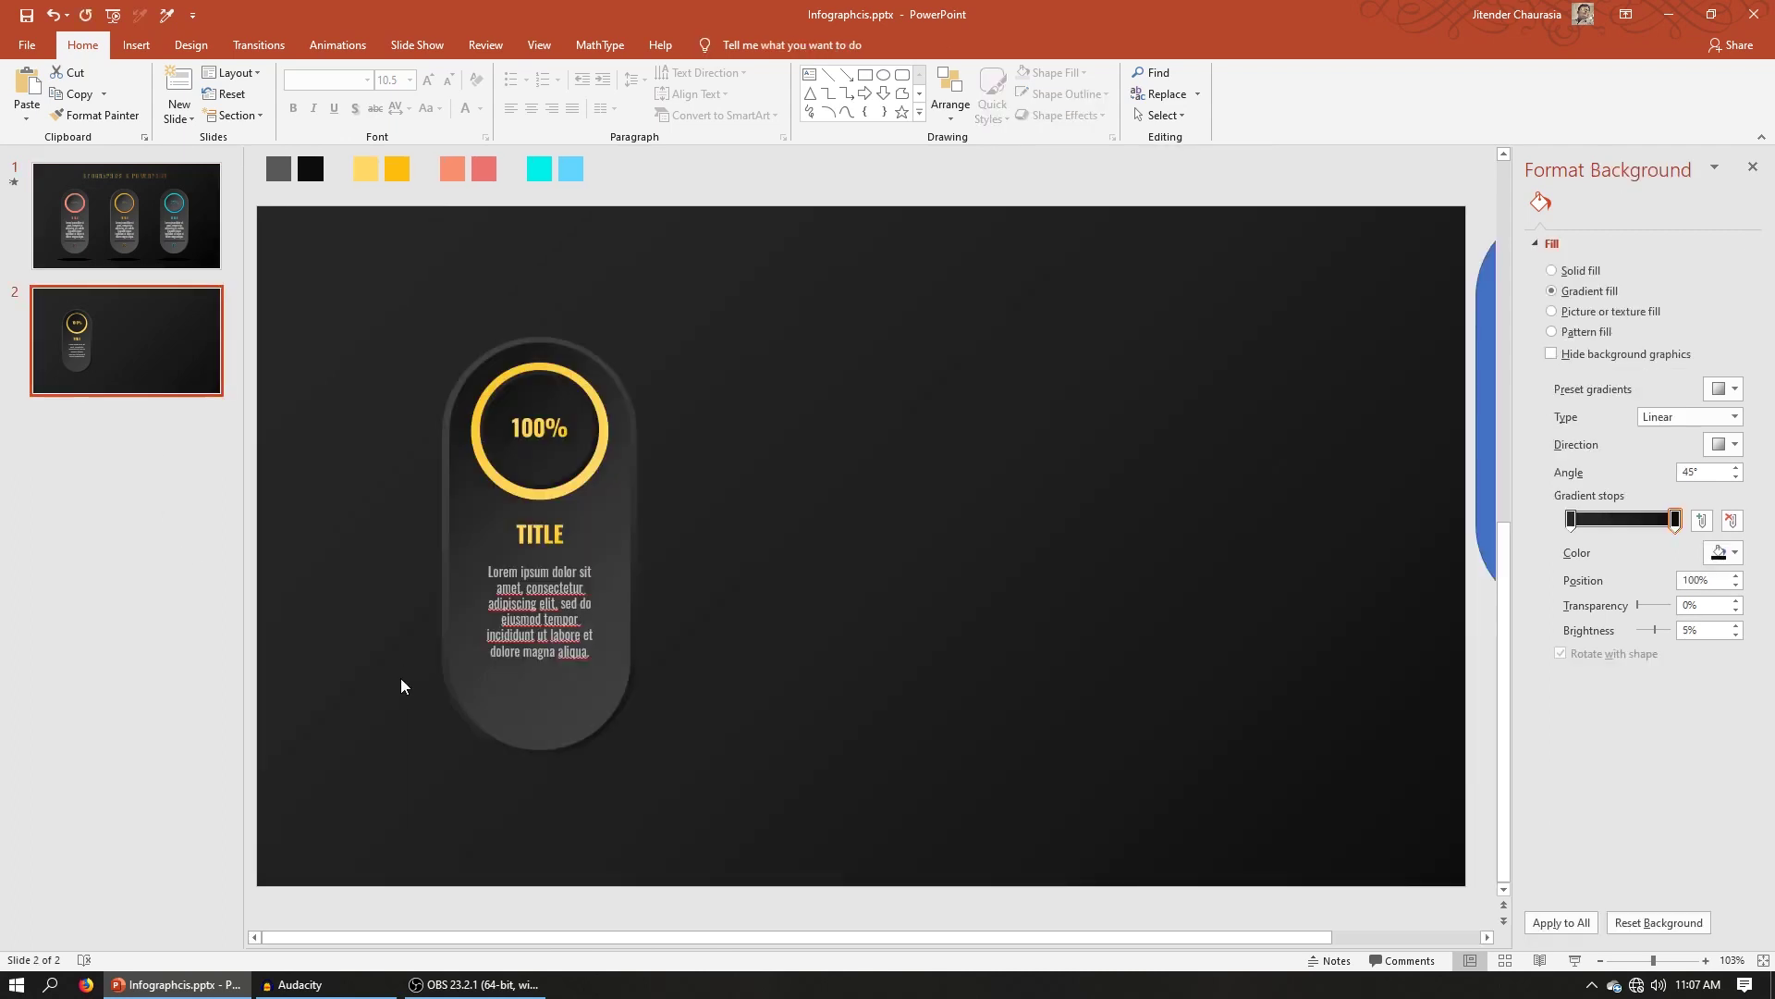
{"action": "key", "text": "ctrl+v"}
{"action": "left_click_drag", "start_coordinate": [503, 703], "coordinate": [517, 671]}
Duplicate the 100% label below the divider line as the card number 01
{"action": "left_click", "coordinate": [551, 560]}
{"action": "key", "text": "Escape"}
{"action": "left_click", "coordinate": [557, 416]}
{"action": "left_click_drag", "start_coordinate": [556, 415], "coordinate": [559, 684], "text": "ctrl"}
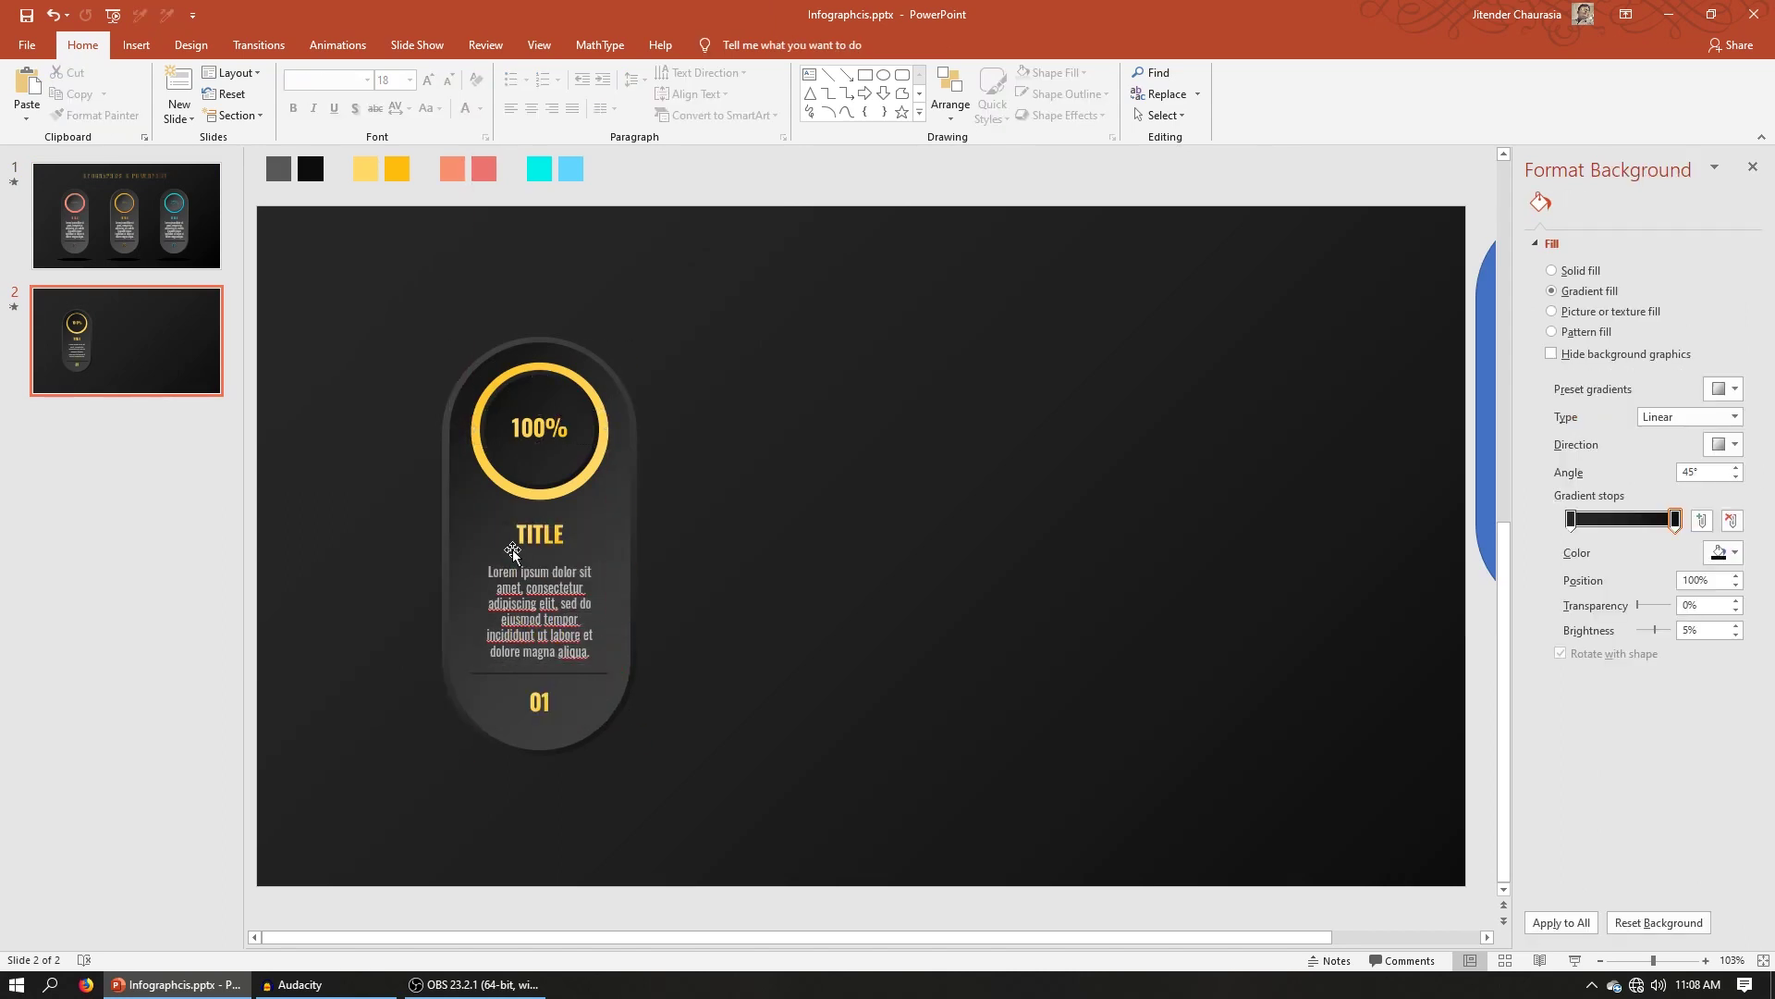
Review the card's elements as a whole and preview the slide as a slide show
{"action": "left_click_drag", "start_coordinate": [404, 359], "coordinate": [703, 810]}
{"action": "left_click", "coordinate": [706, 514]}
{"action": "left_click", "coordinate": [1575, 959]}
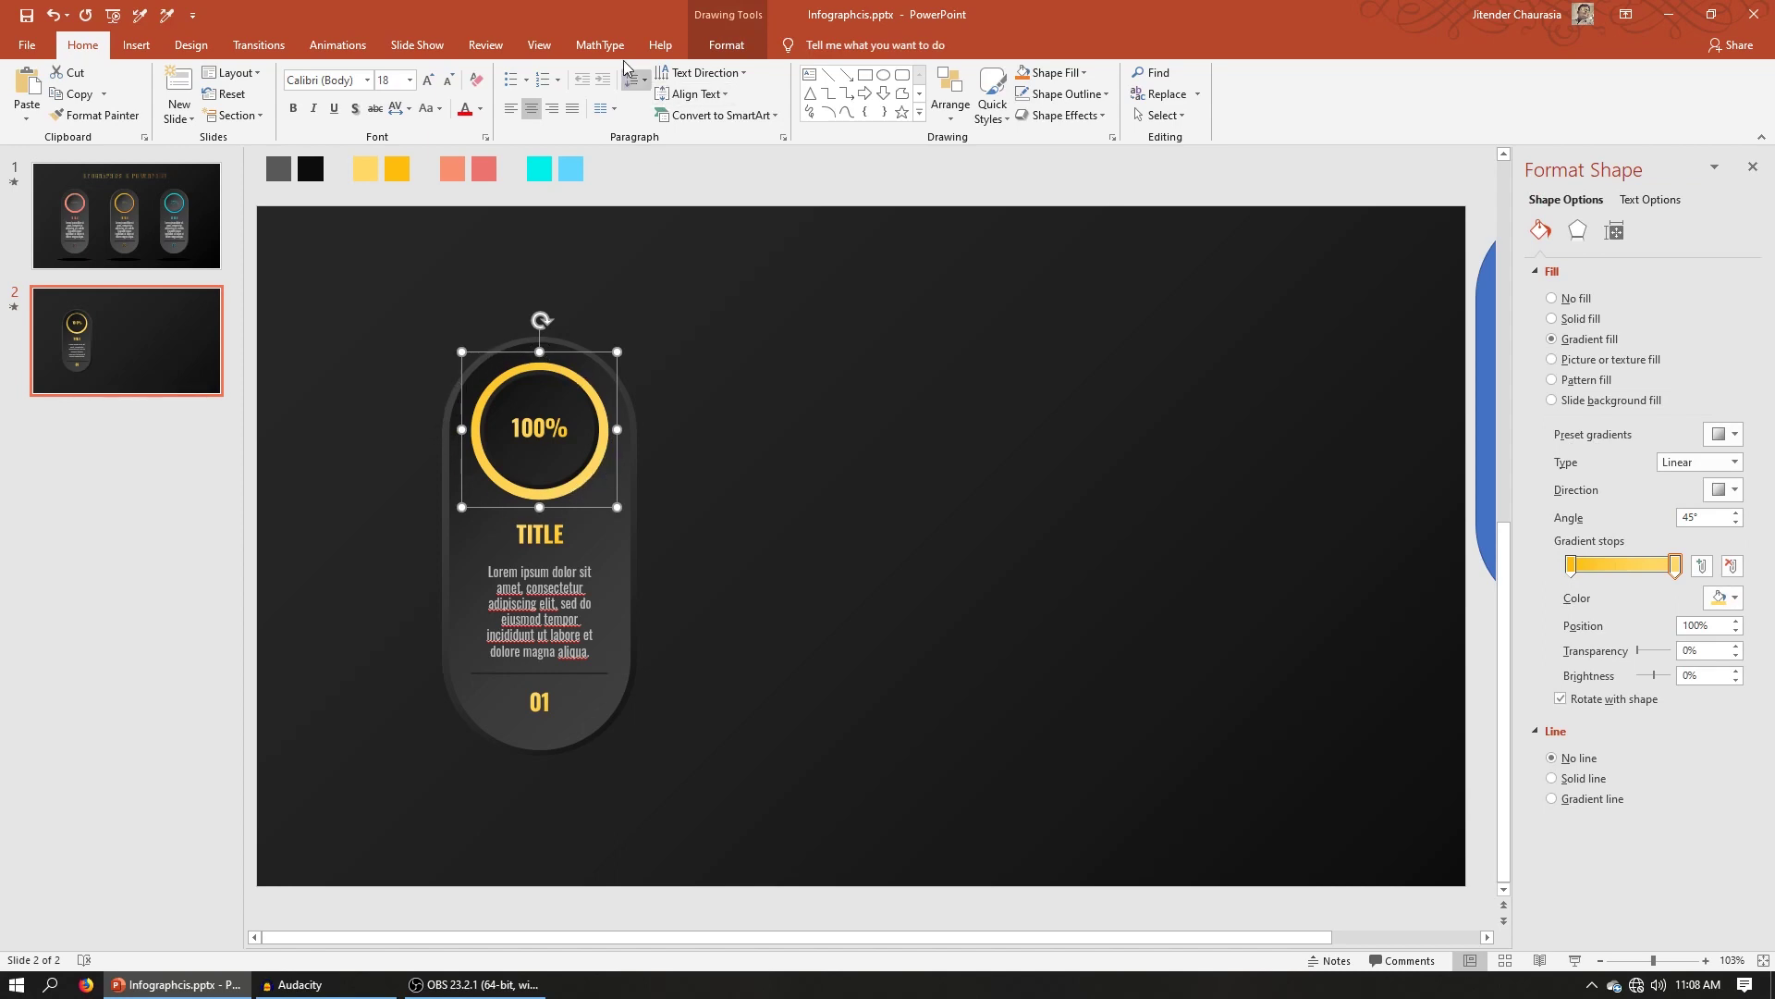
Apply the Fade entrance animation to the card's yellow ring, TITLE label and Lorem ipsum paragraph
{"action": "left_click", "coordinate": [338, 44]}
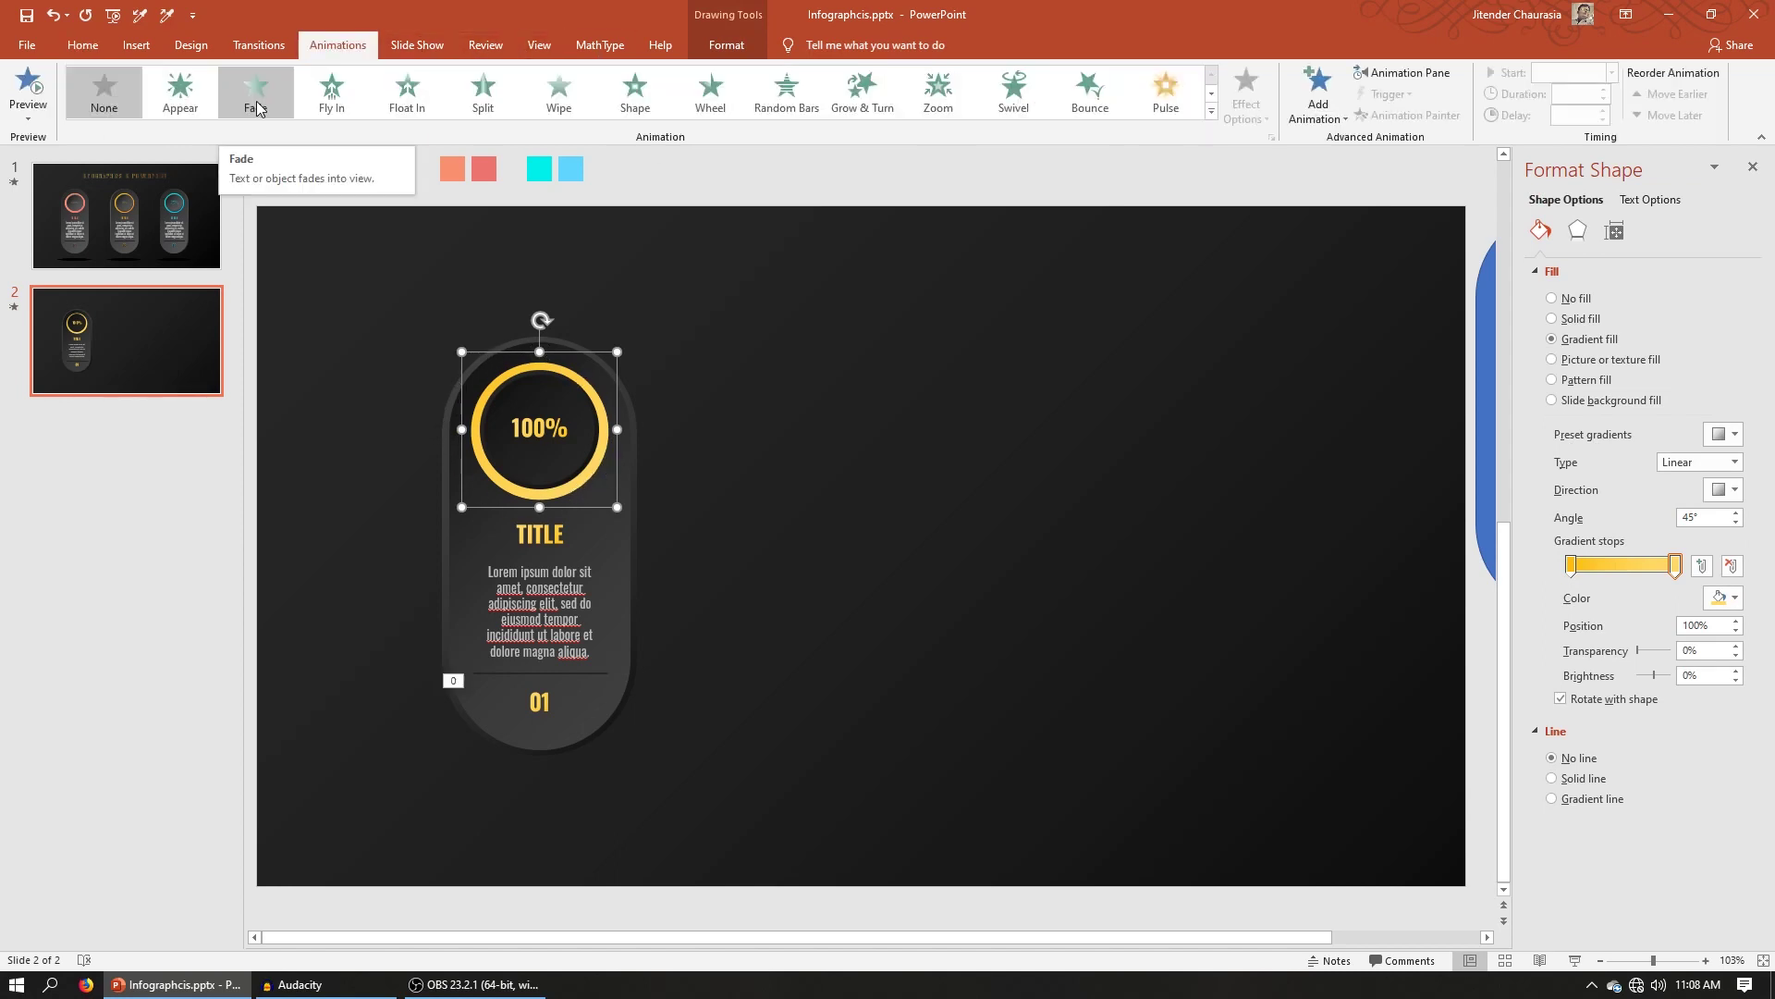
{"action": "left_click", "coordinate": [257, 103]}
{"action": "left_click", "coordinate": [567, 518]}
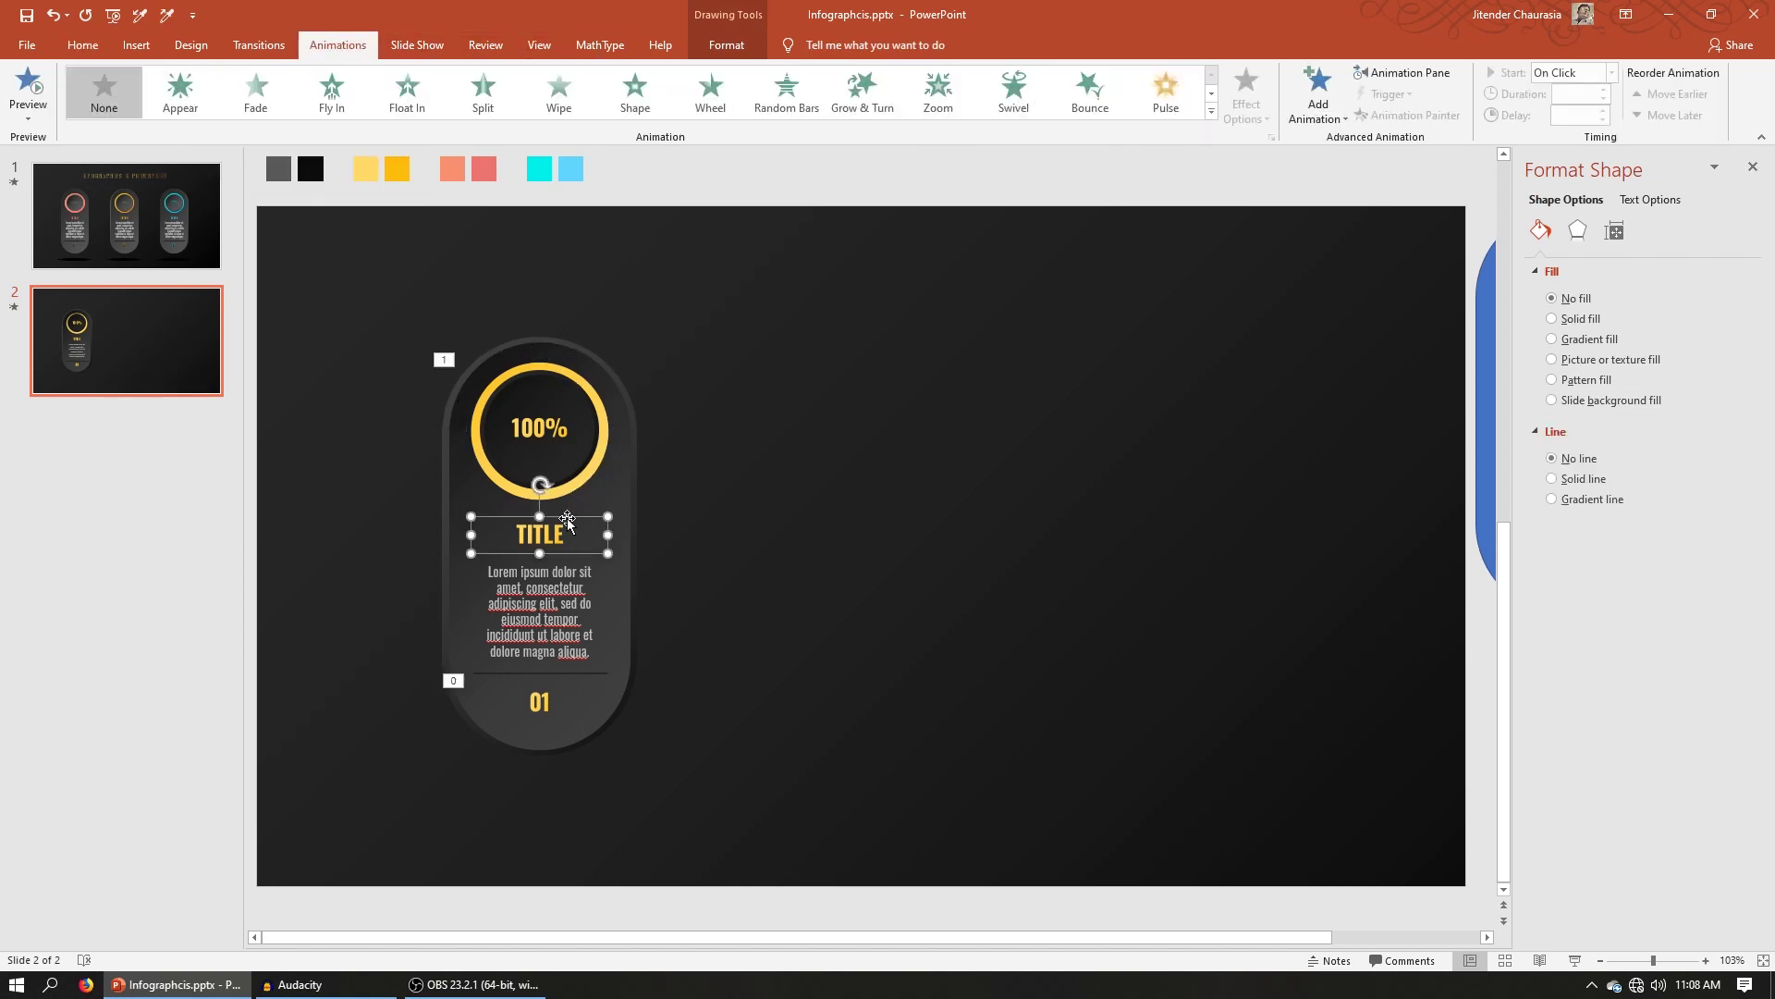
{"action": "left_click", "coordinate": [256, 92]}
{"action": "left_click", "coordinate": [534, 565]}
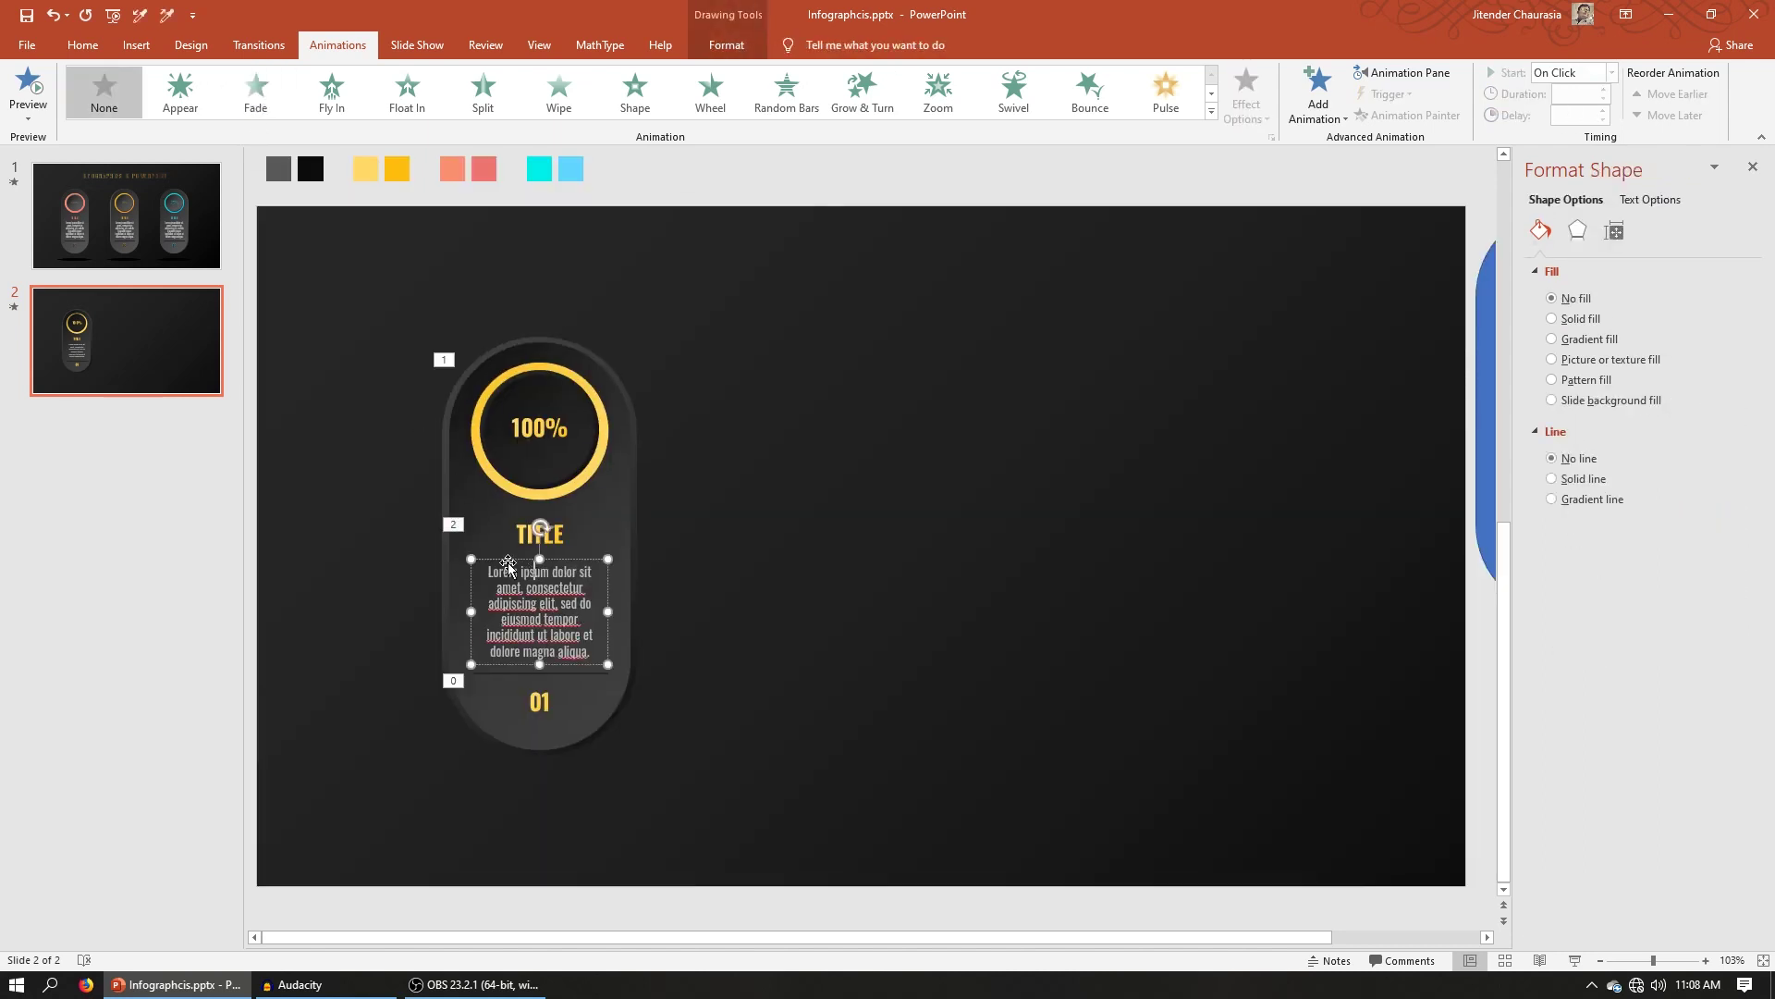
{"action": "left_click", "coordinate": [256, 92]}
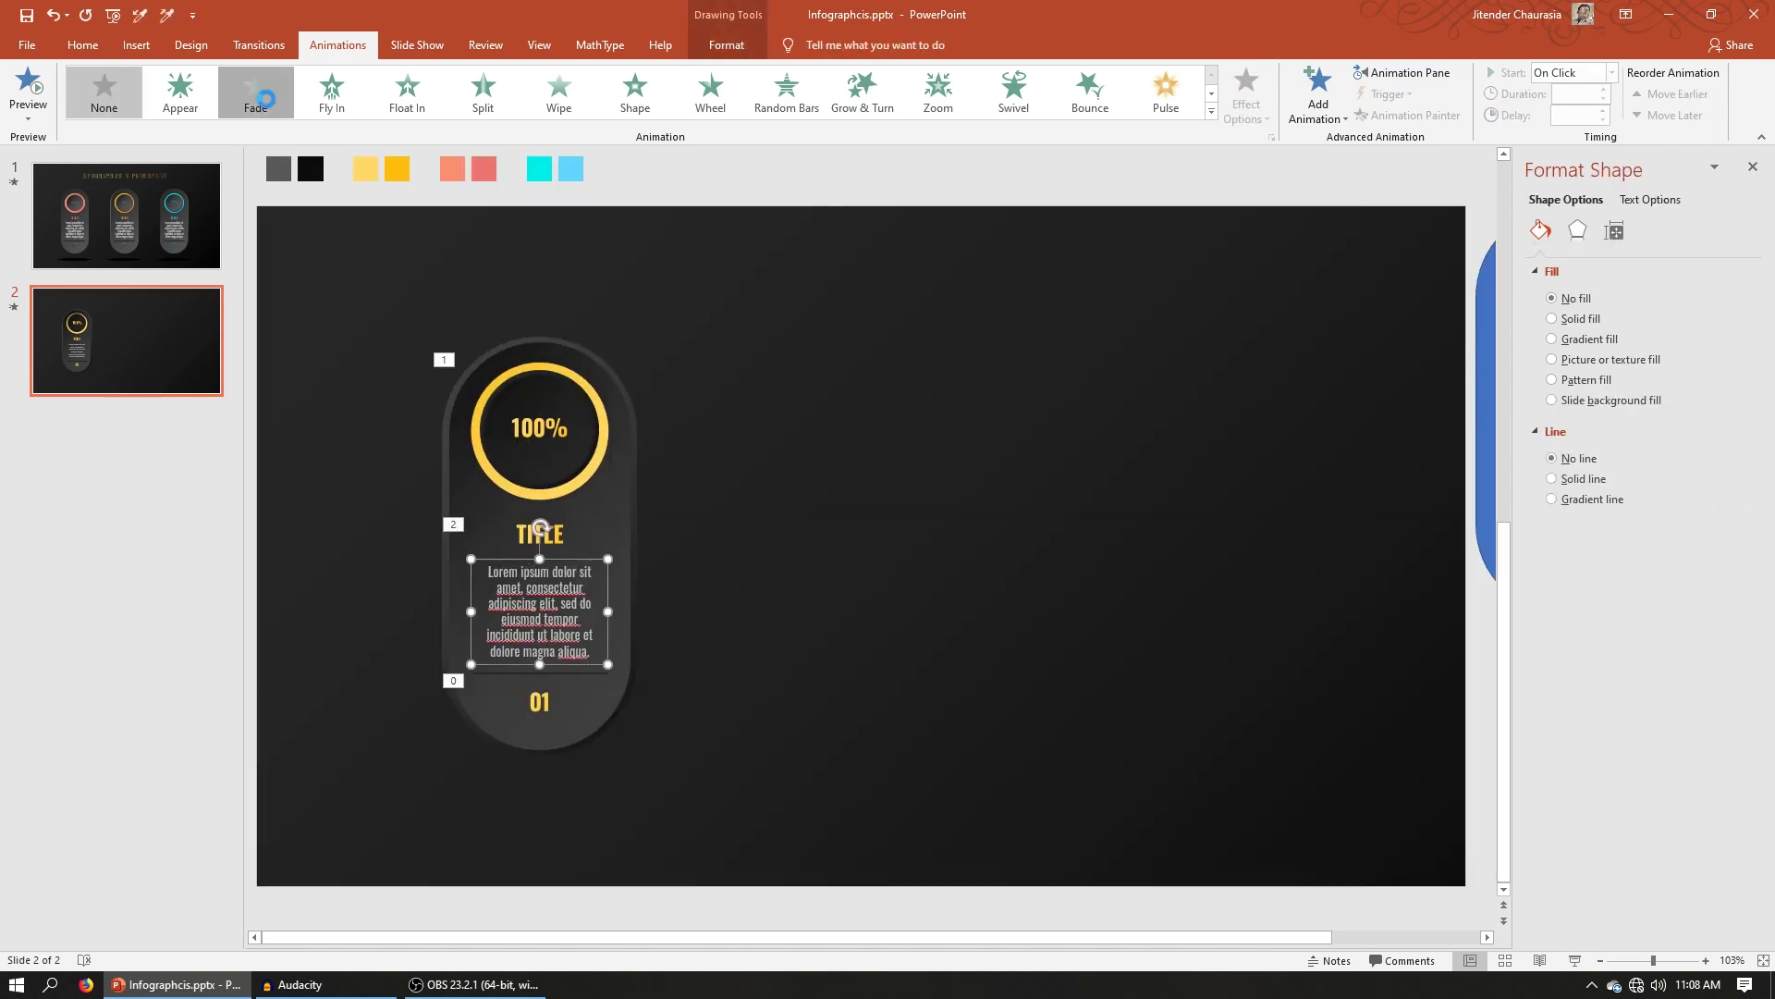
Apply the same Fade entrance animation to the card number 01 and the 100% label
{"action": "left_click", "coordinate": [542, 675]}
{"action": "left_click", "coordinate": [540, 700]}
{"action": "key", "text": "F4"}
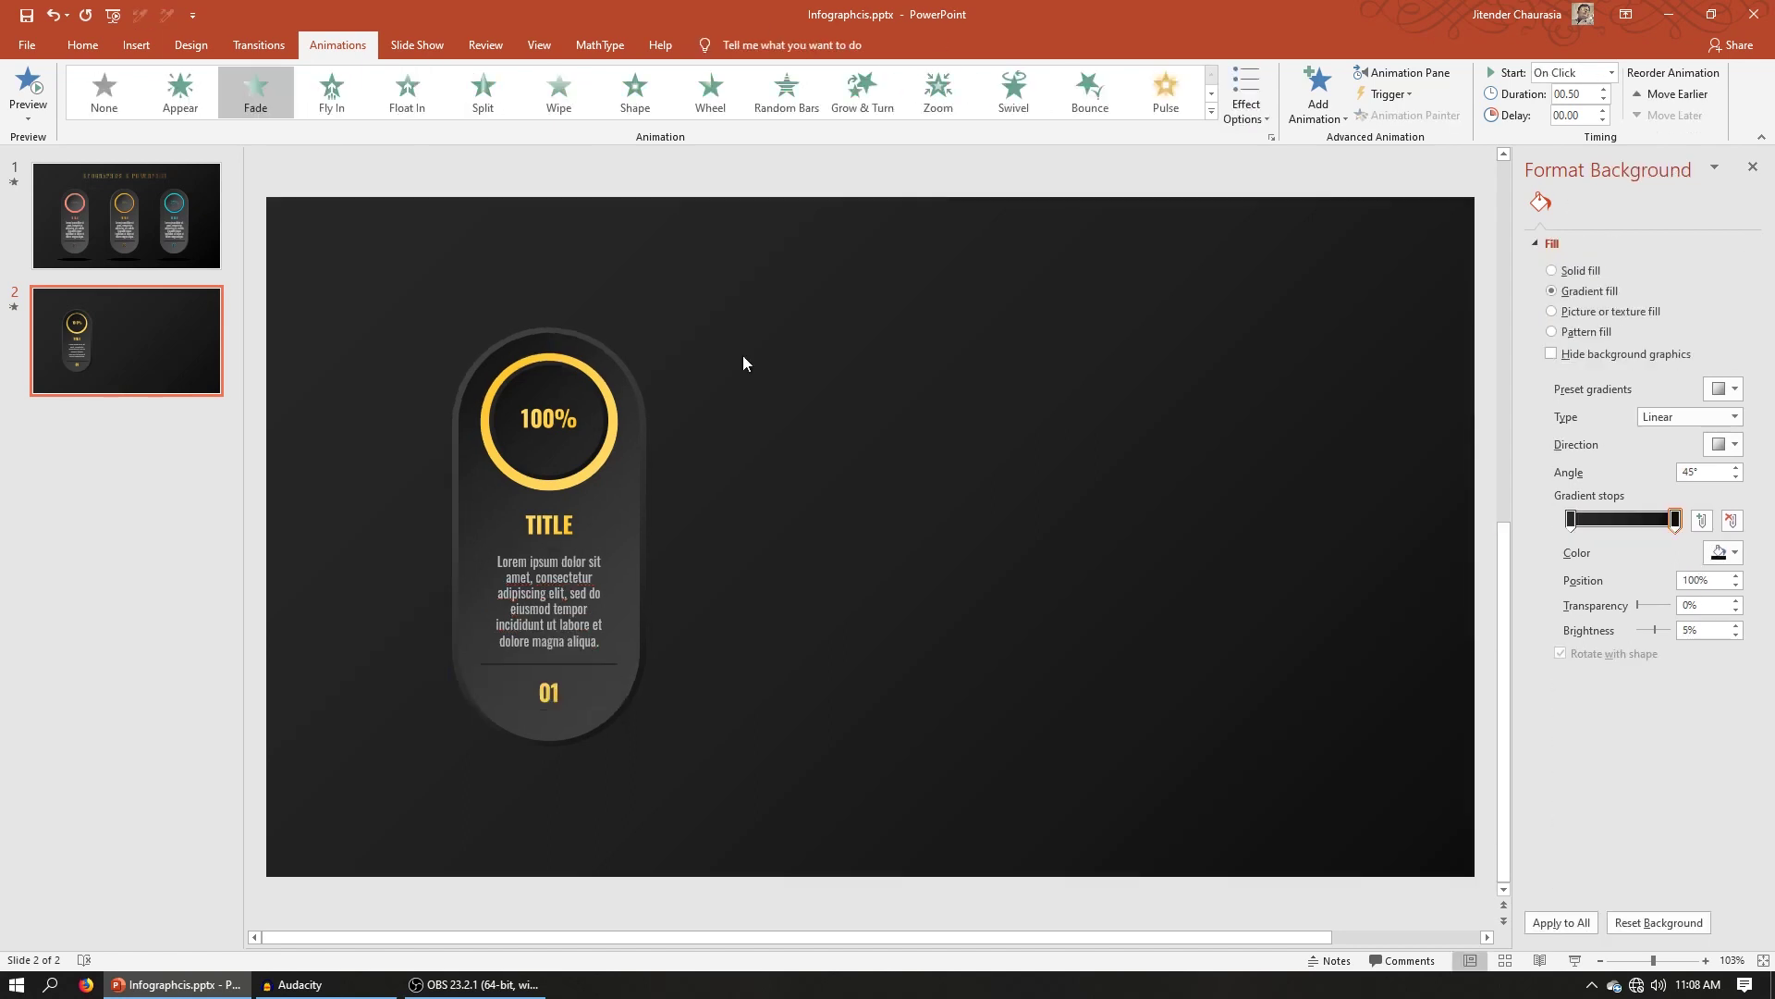
{"action": "left_click", "coordinate": [544, 427]}
{"action": "left_click", "coordinate": [563, 411]}
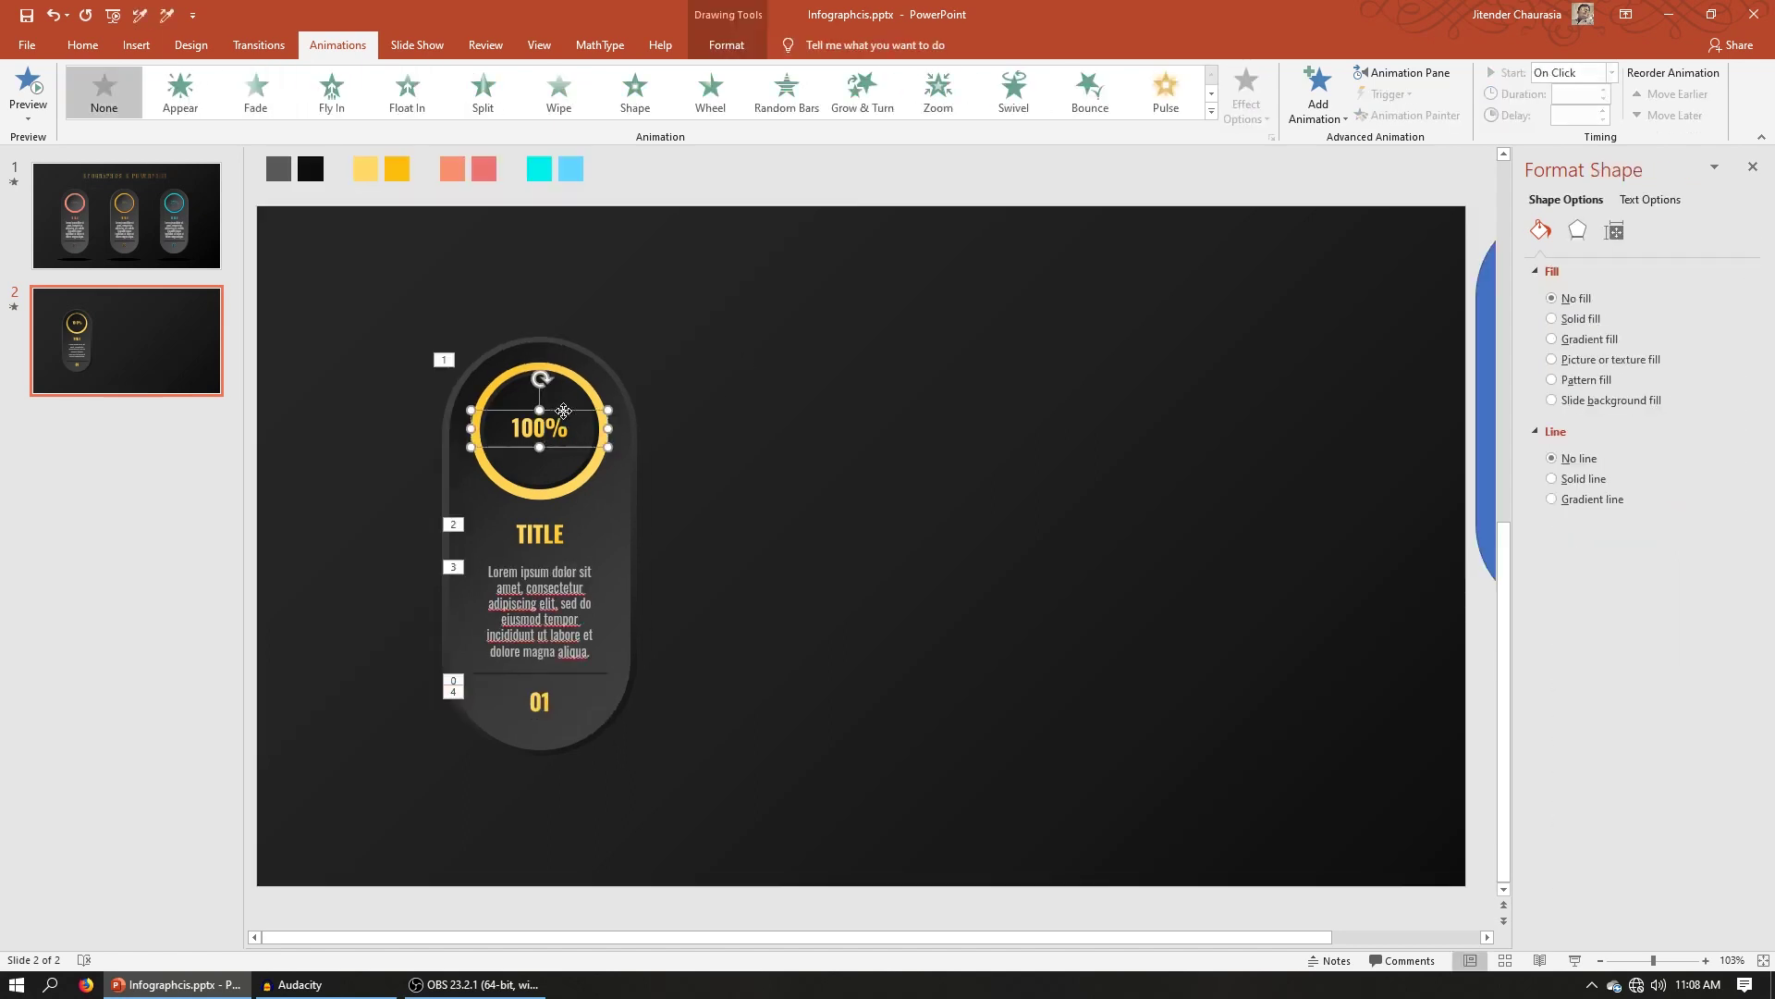
{"action": "left_click", "coordinate": [256, 92]}
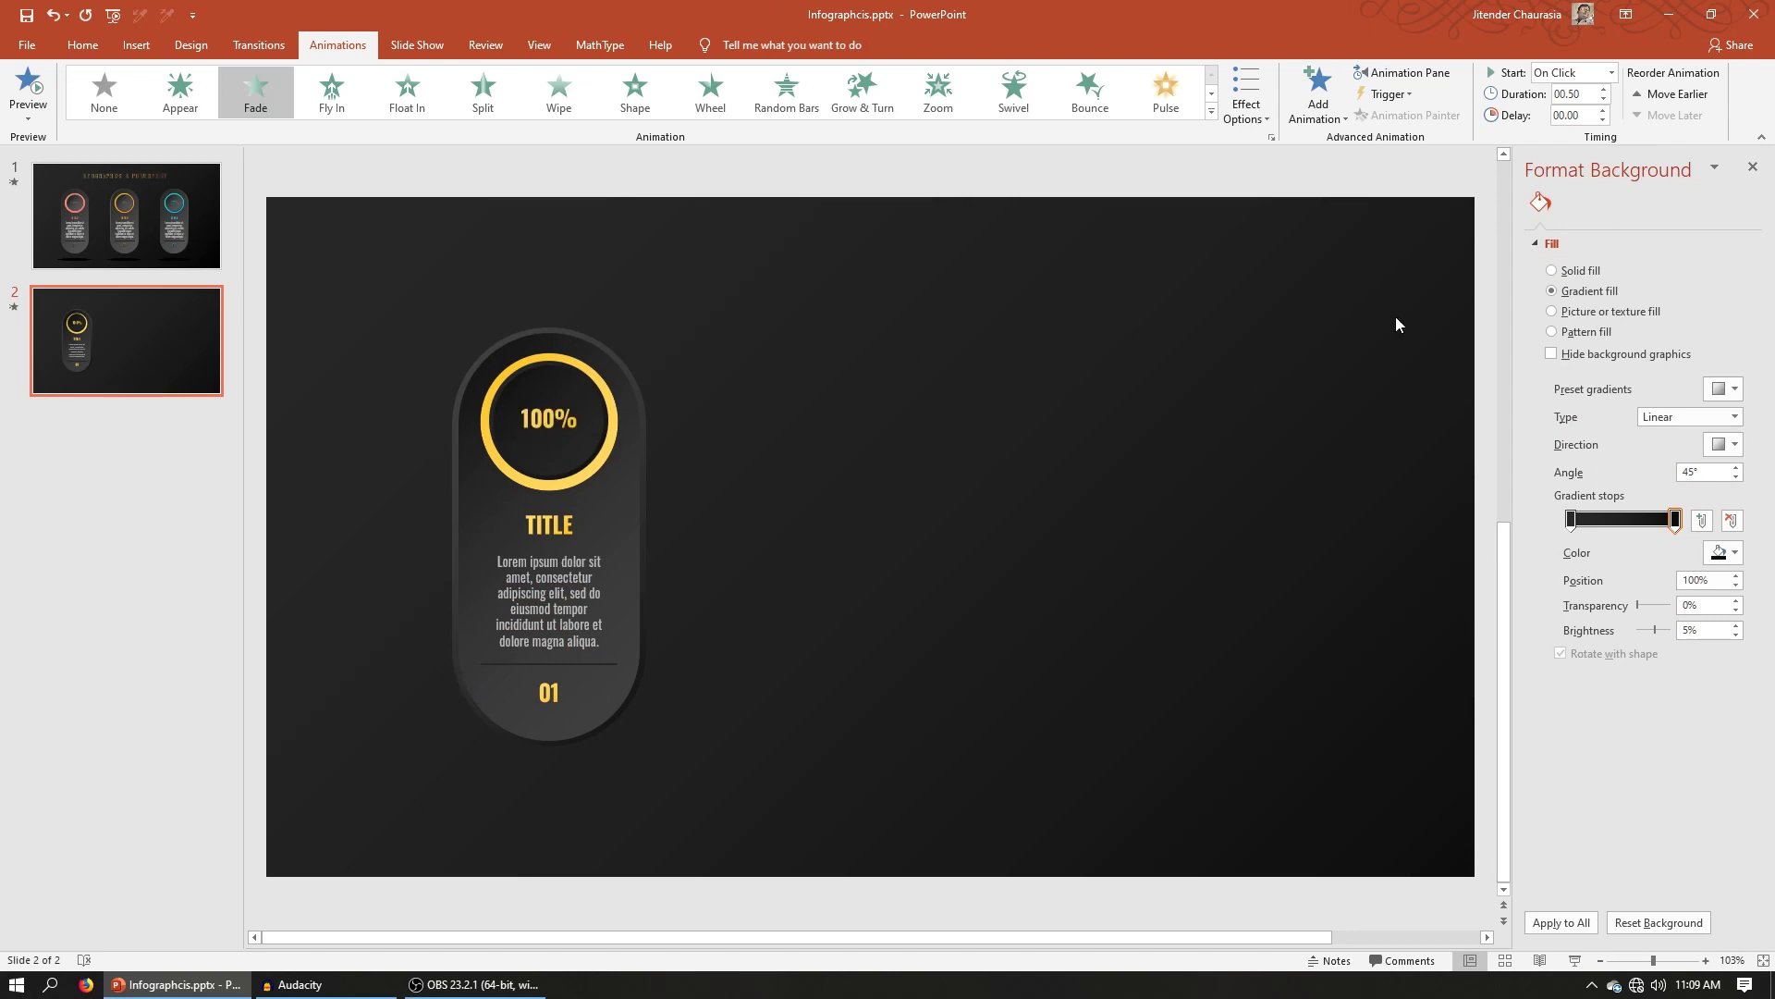
Set the card's animations to start With Previous, with the divider line's animation starting On Click, and preview the slide show
{"action": "left_click", "coordinate": [1402, 72]}
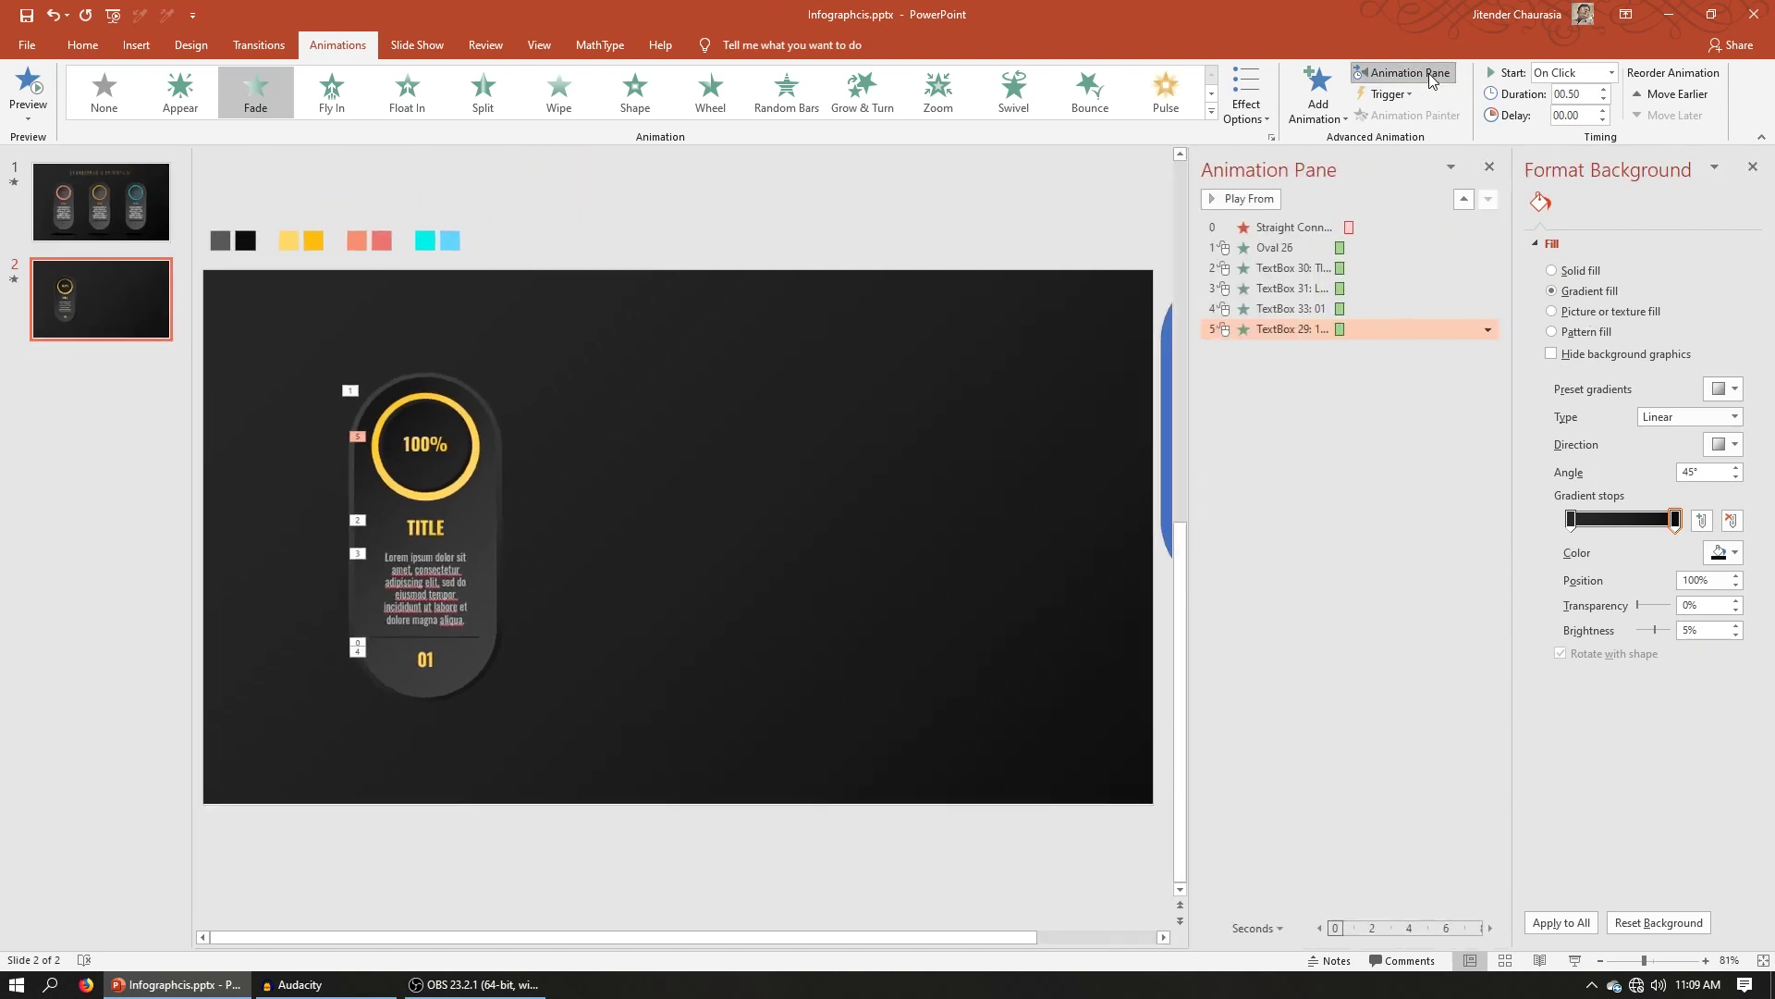
{"action": "left_click", "coordinate": [1294, 227]}
{"action": "left_click", "coordinate": [1295, 329], "text": "shift"}
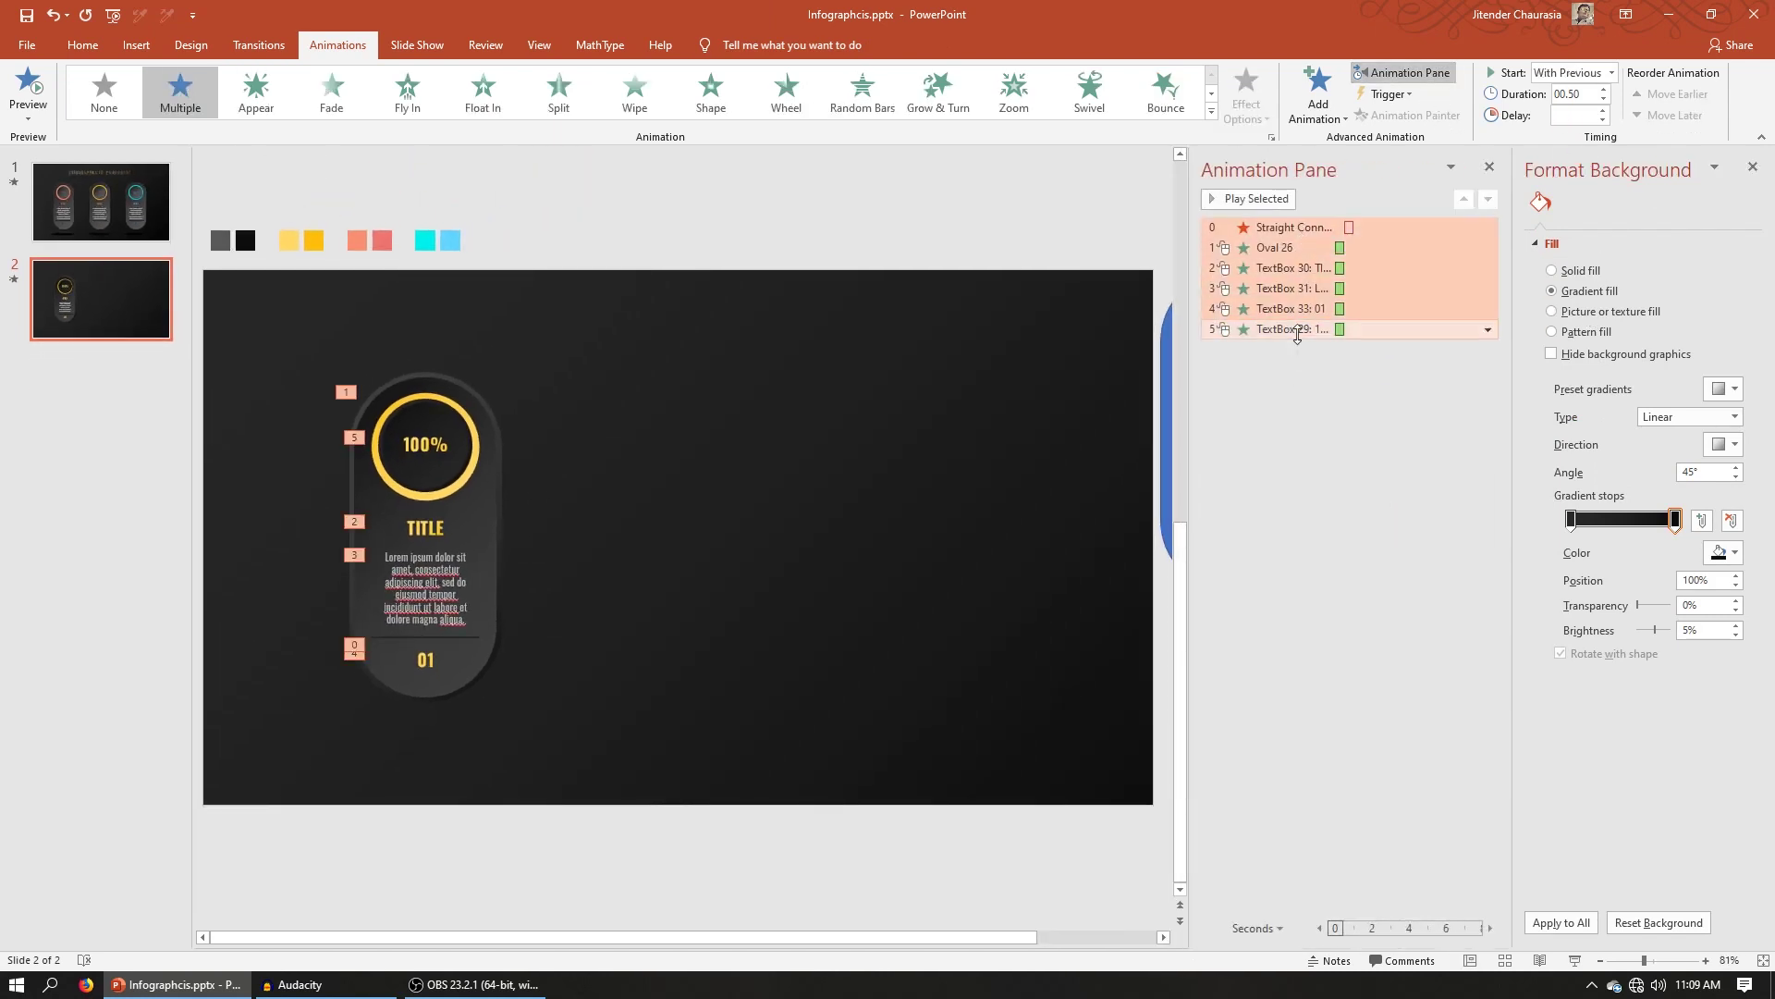
{"action": "left_click", "coordinate": [1572, 72]}
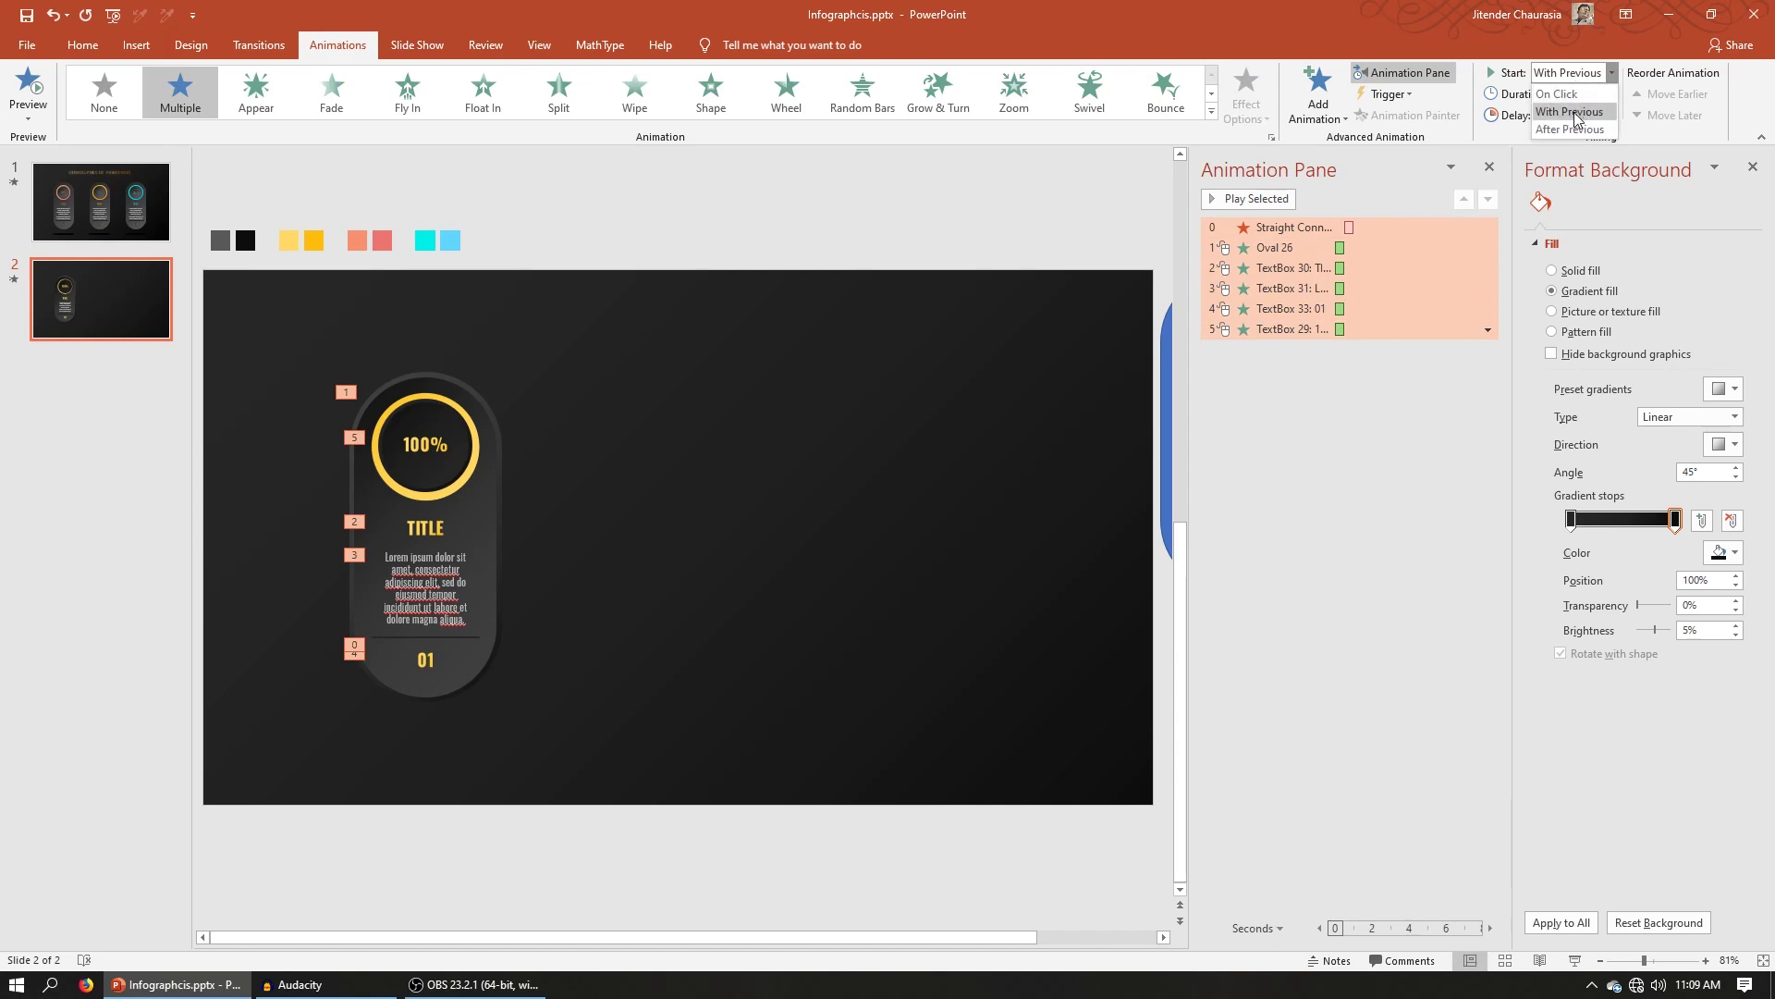
{"action": "left_click", "coordinate": [1575, 114]}
{"action": "left_click", "coordinate": [1294, 228]}
{"action": "left_click", "coordinate": [1572, 72]}
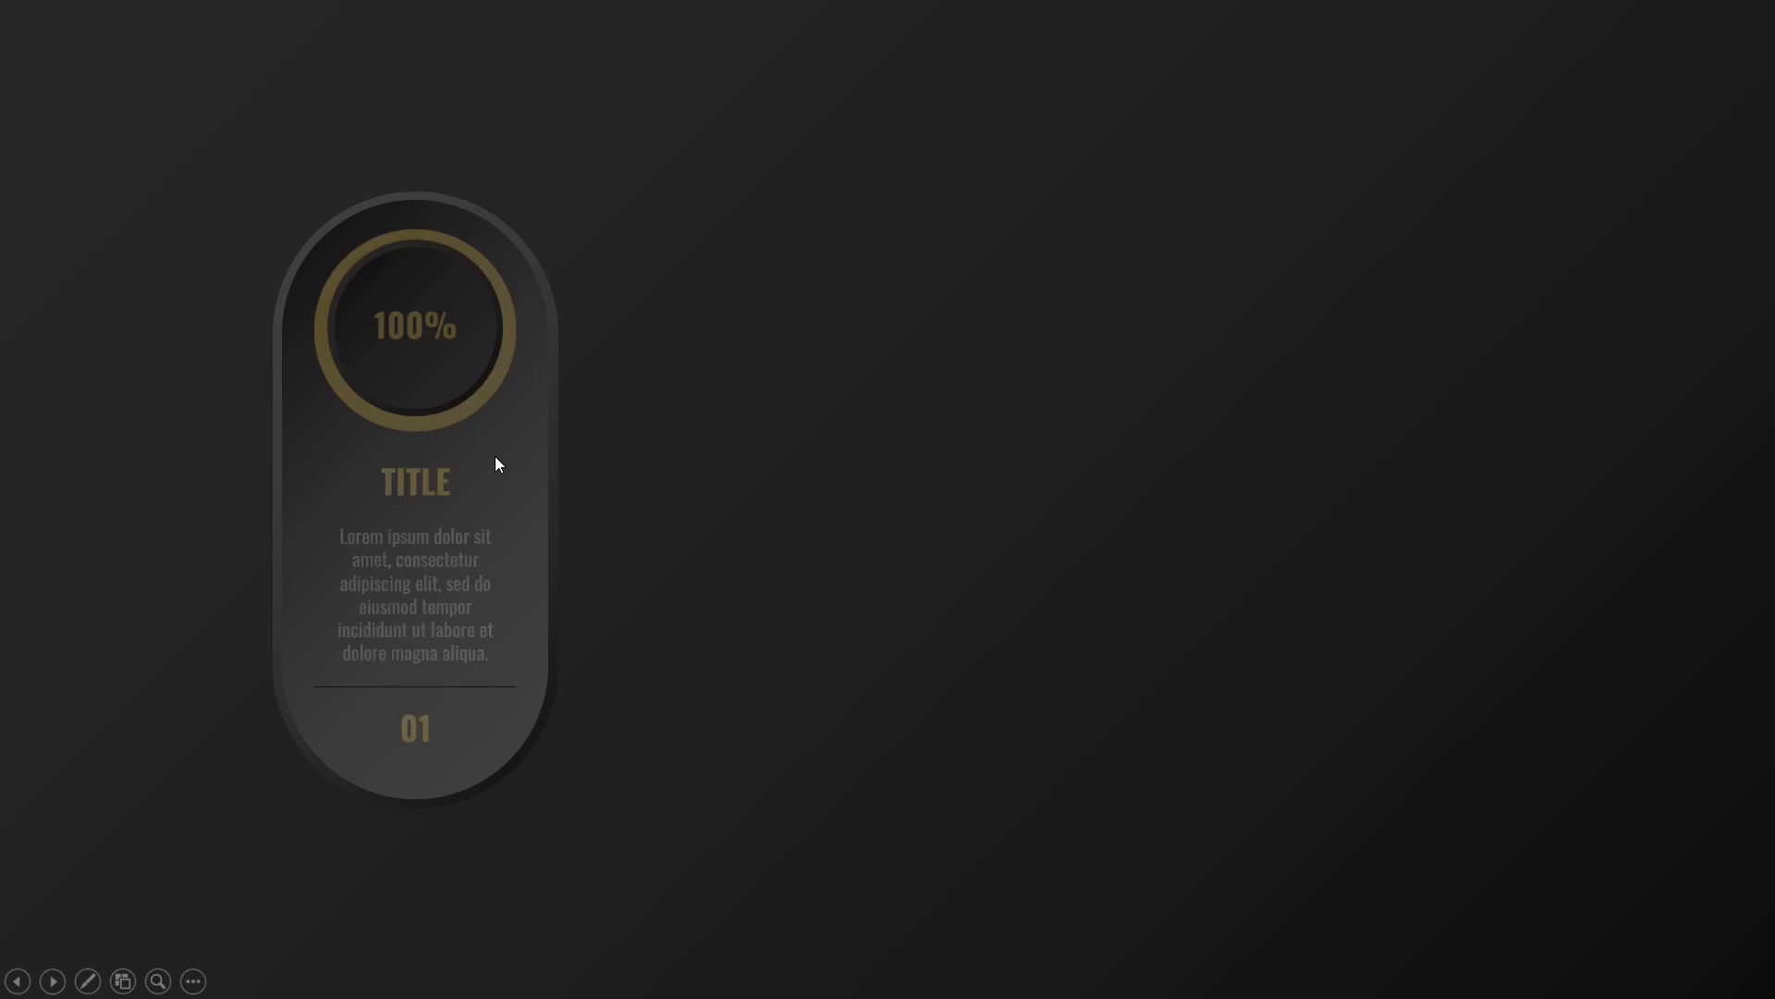
{"action": "key", "text": "Escape"}
Duplicate the complete animated card twice, placing the copies in an evenly spaced row beside the original
{"action": "left_click_drag", "start_coordinate": [260, 319], "coordinate": [643, 788]}
{"action": "key", "text": "ctrl+d"}
{"action": "left_click_drag", "start_coordinate": [509, 611], "coordinate": [706, 603]}
{"action": "key", "text": "ctrl+d"}
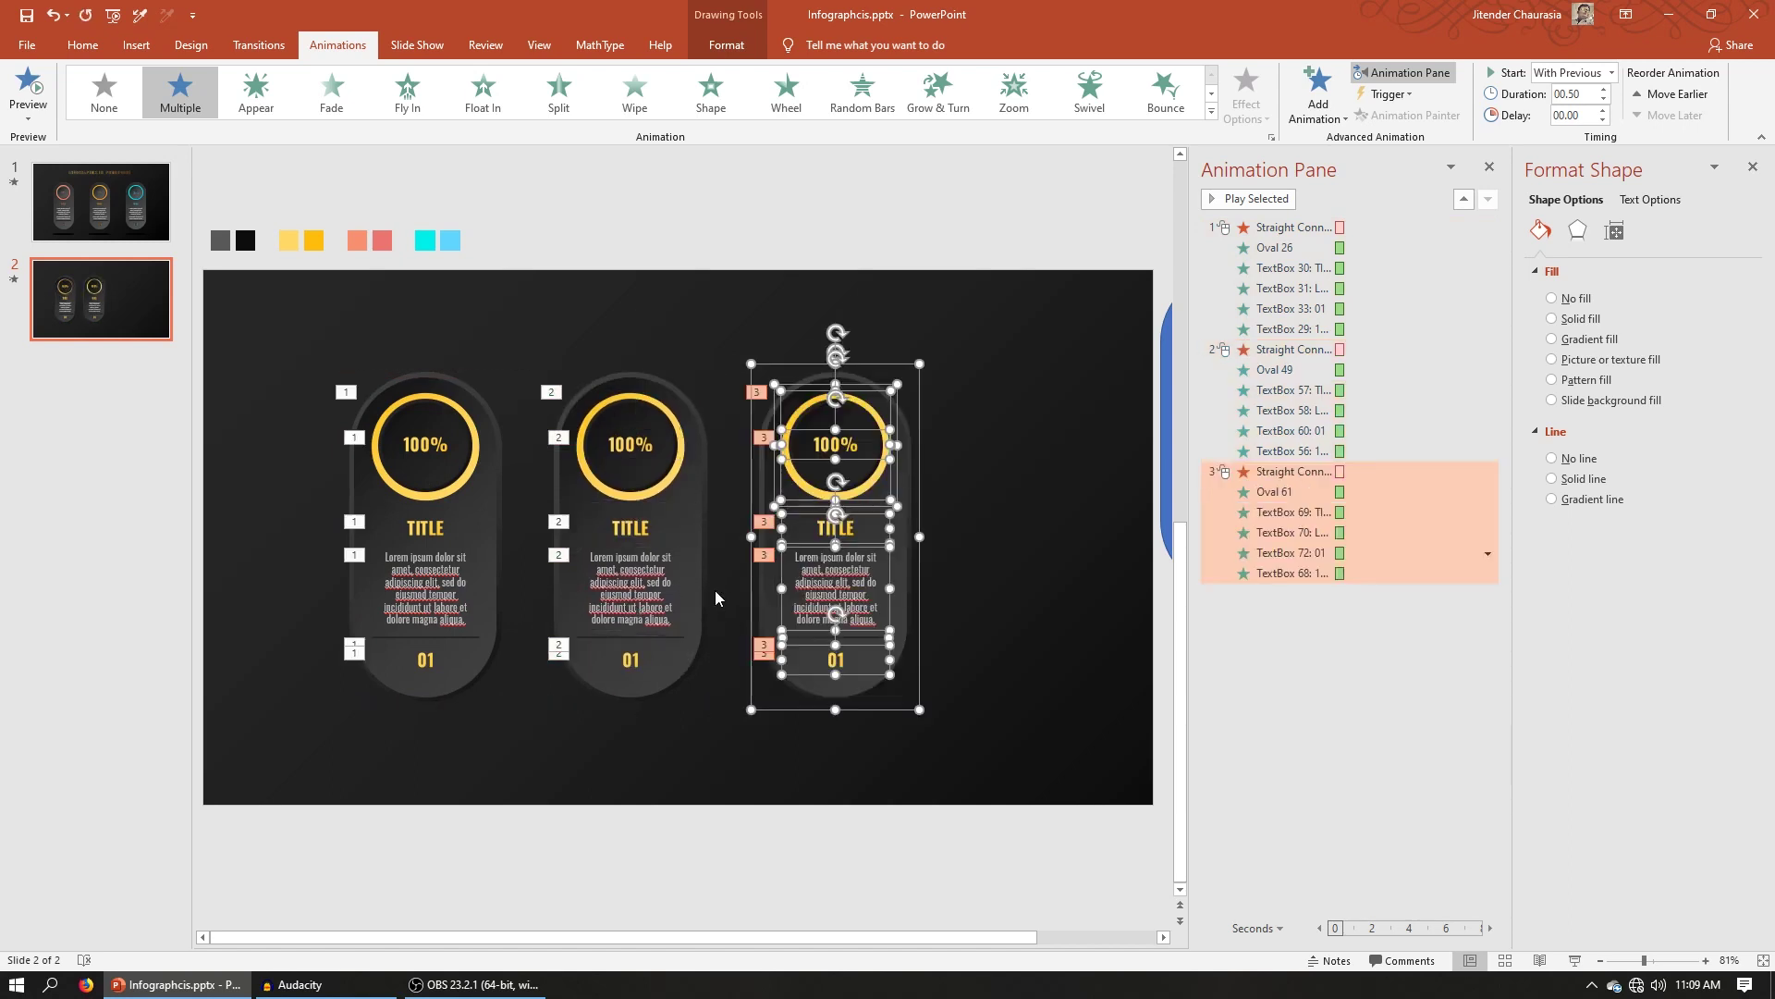
{"action": "key", "text": "ctrl+d"}
{"action": "left_click", "coordinate": [745, 668]}
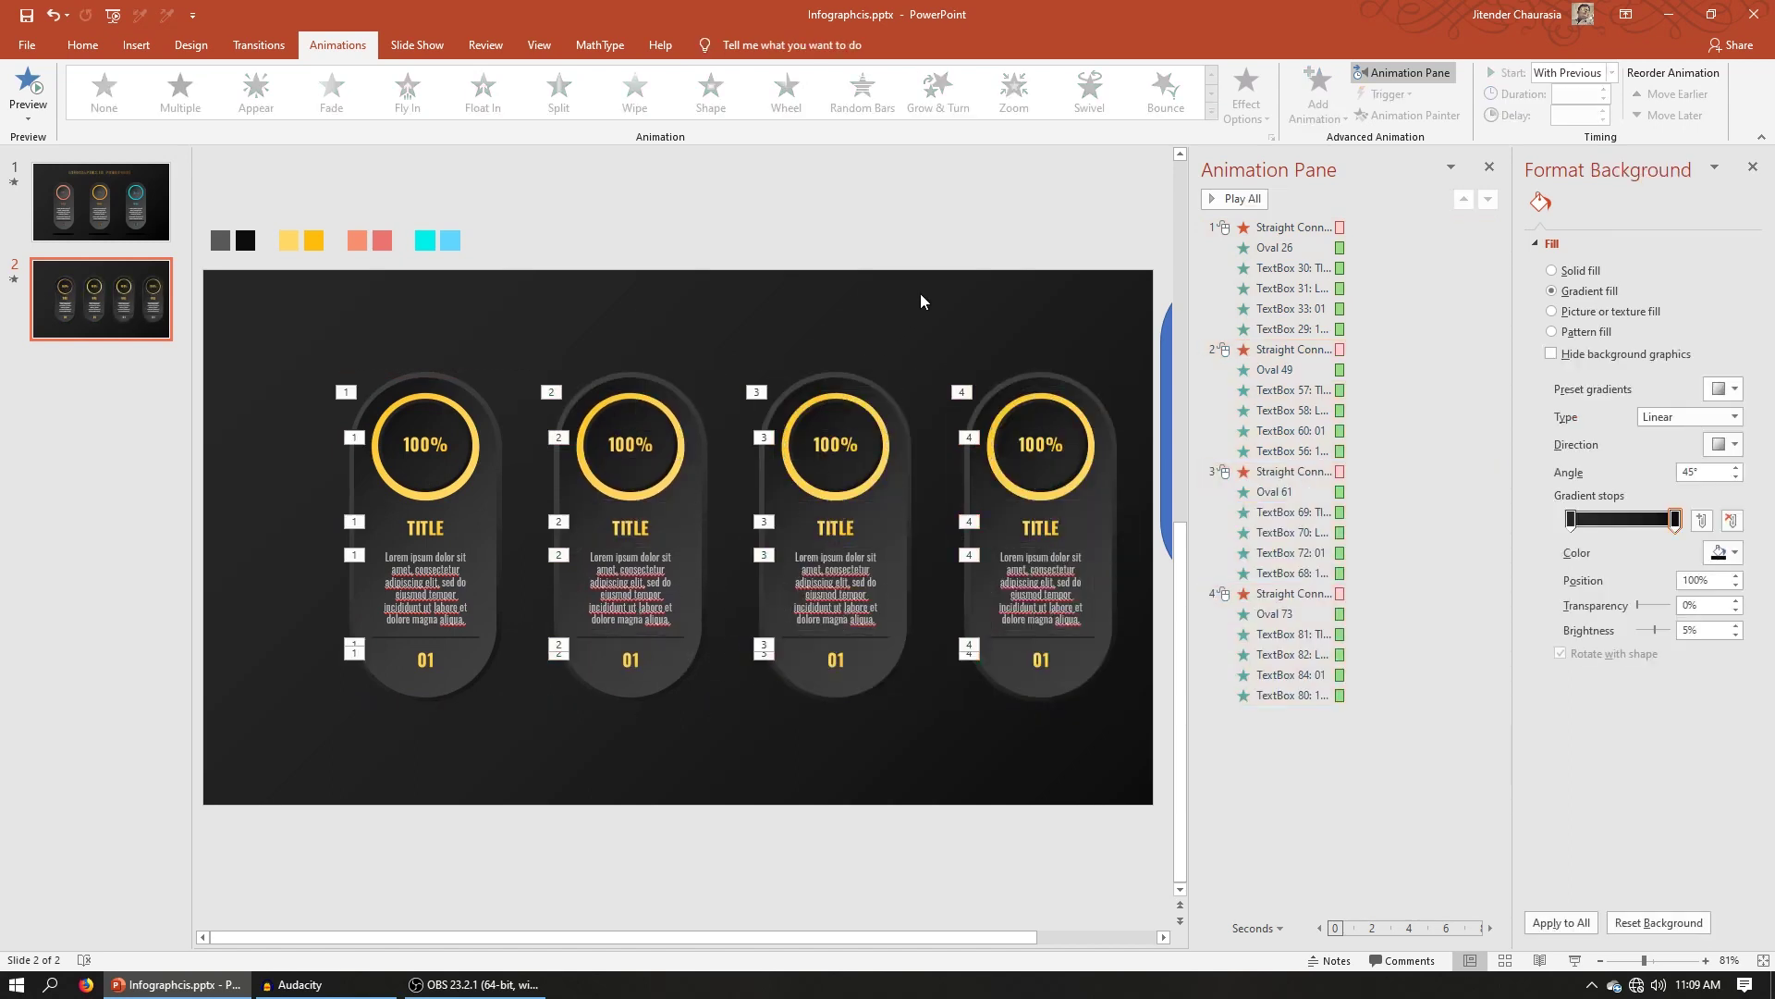
{"action": "key", "text": "ctrl+z"}
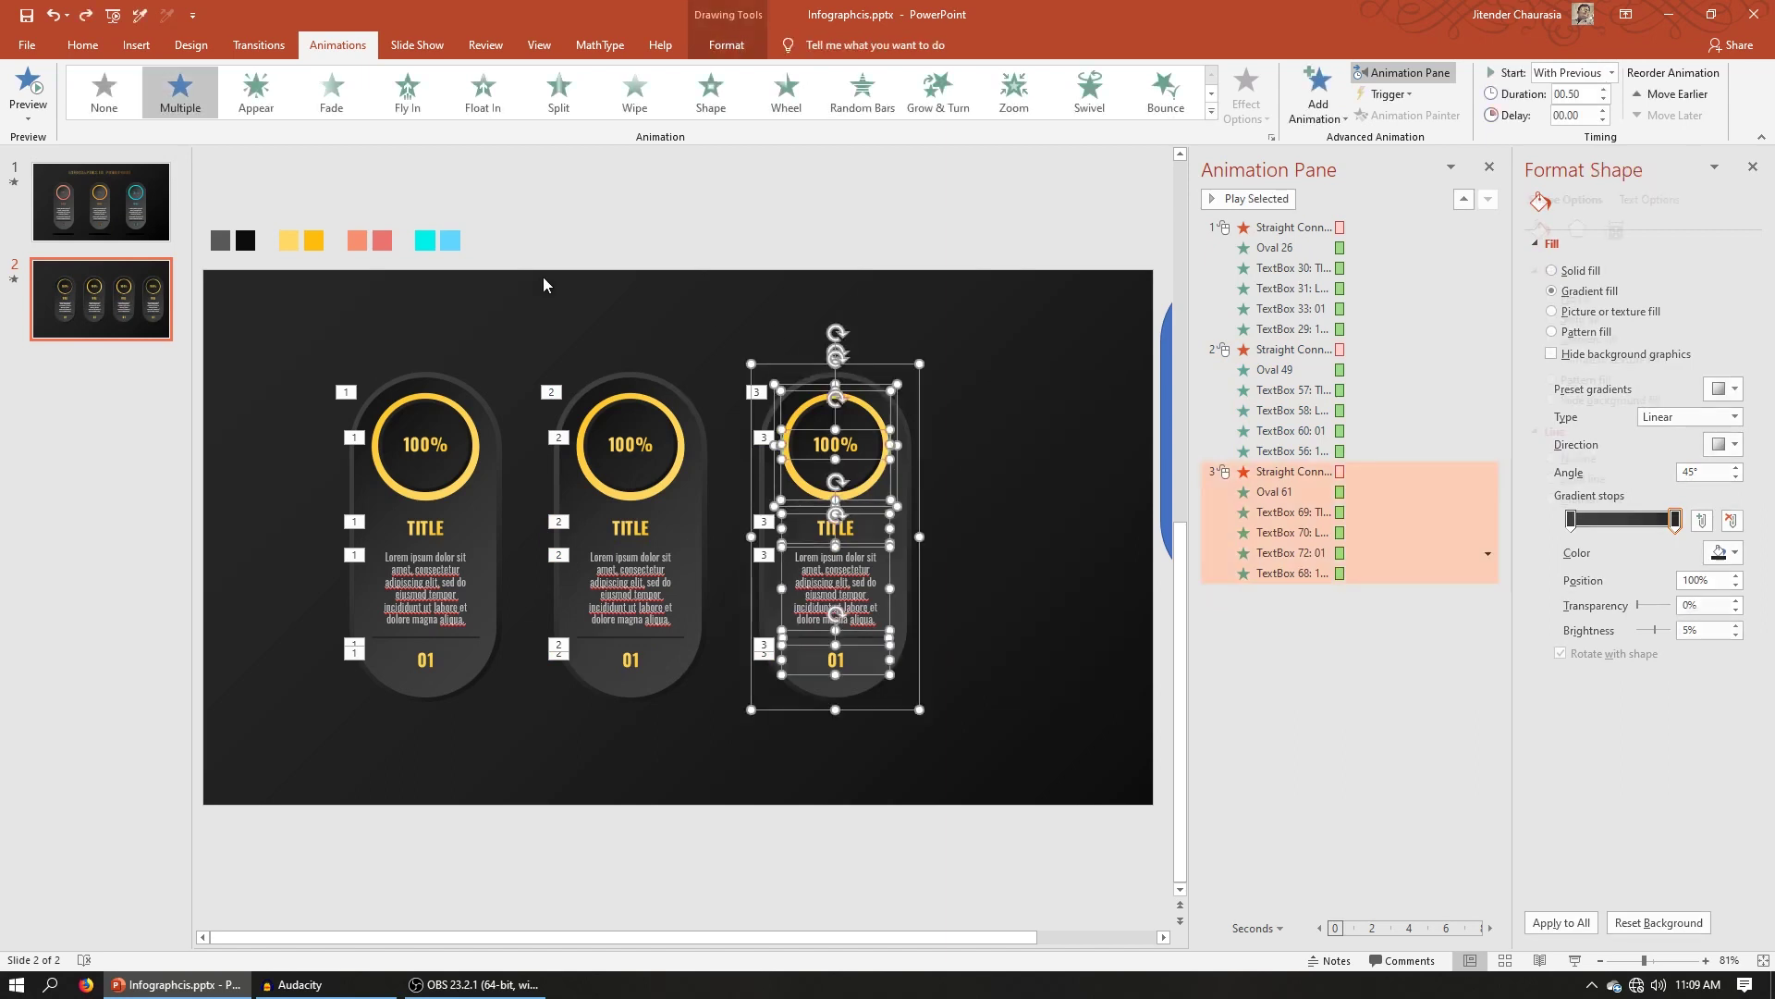
{"action": "left_click", "coordinate": [638, 296]}
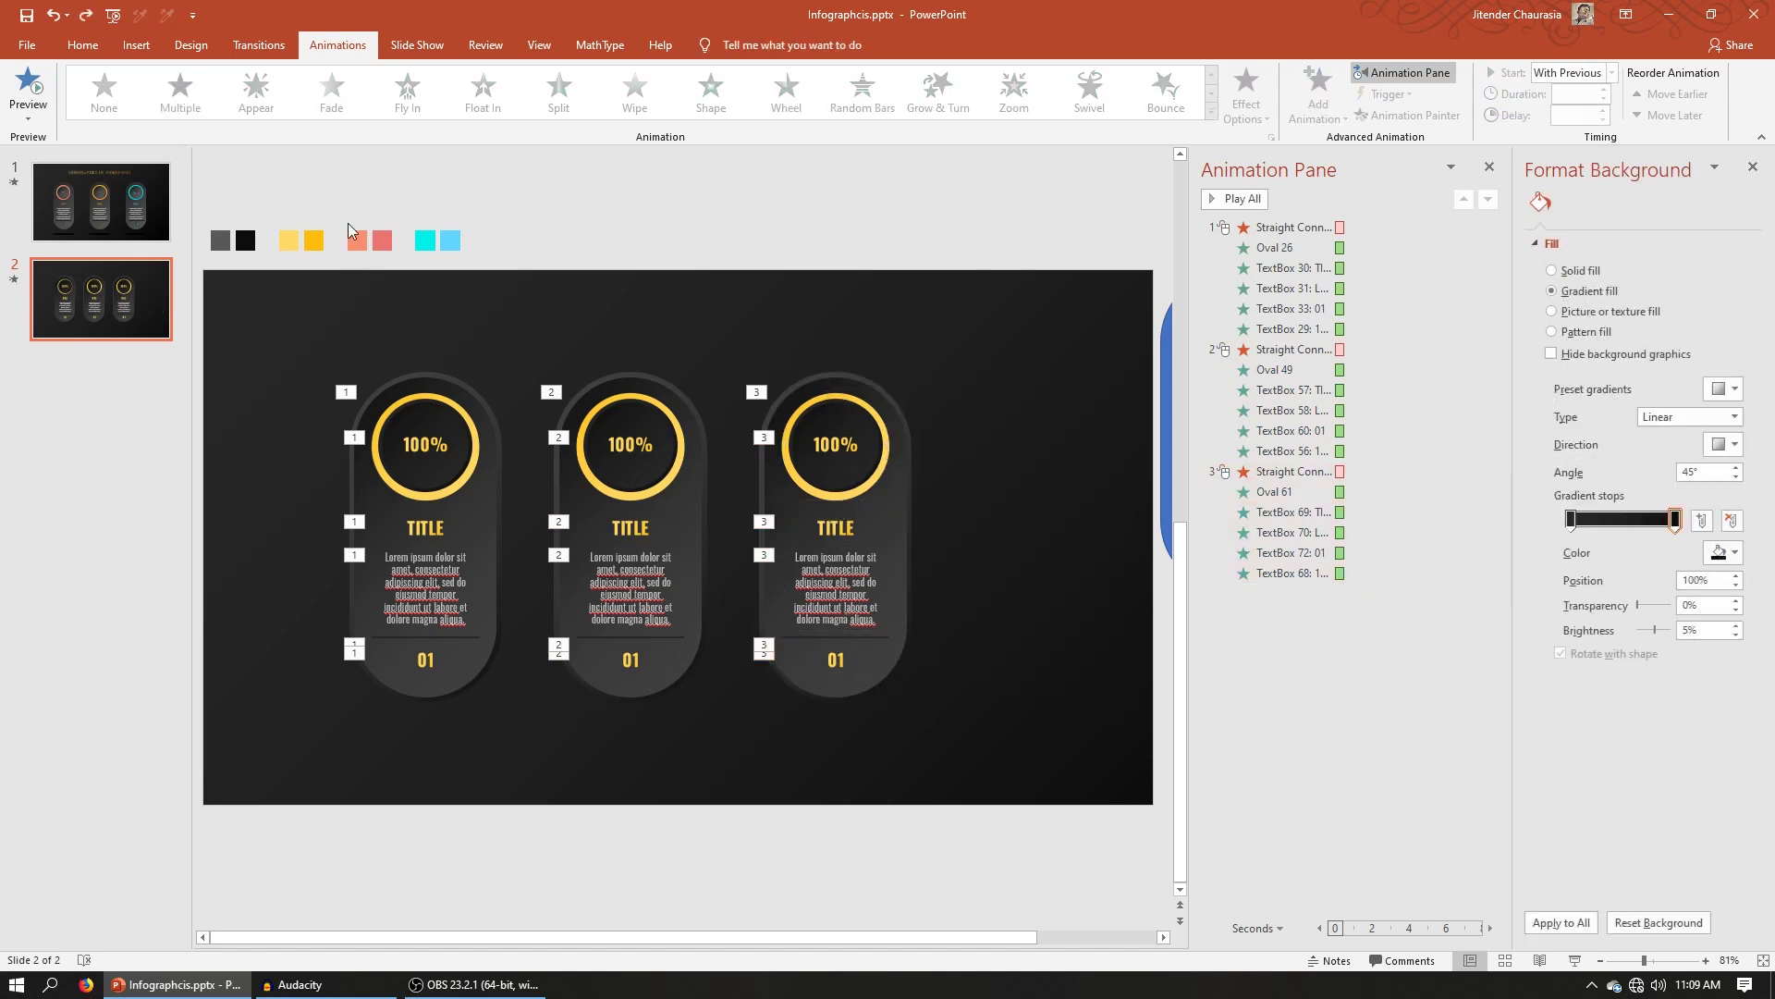
Recolour the second card's ring gradient with the two salmon-red palette swatches above the slide
{"action": "left_click", "coordinate": [619, 394]}
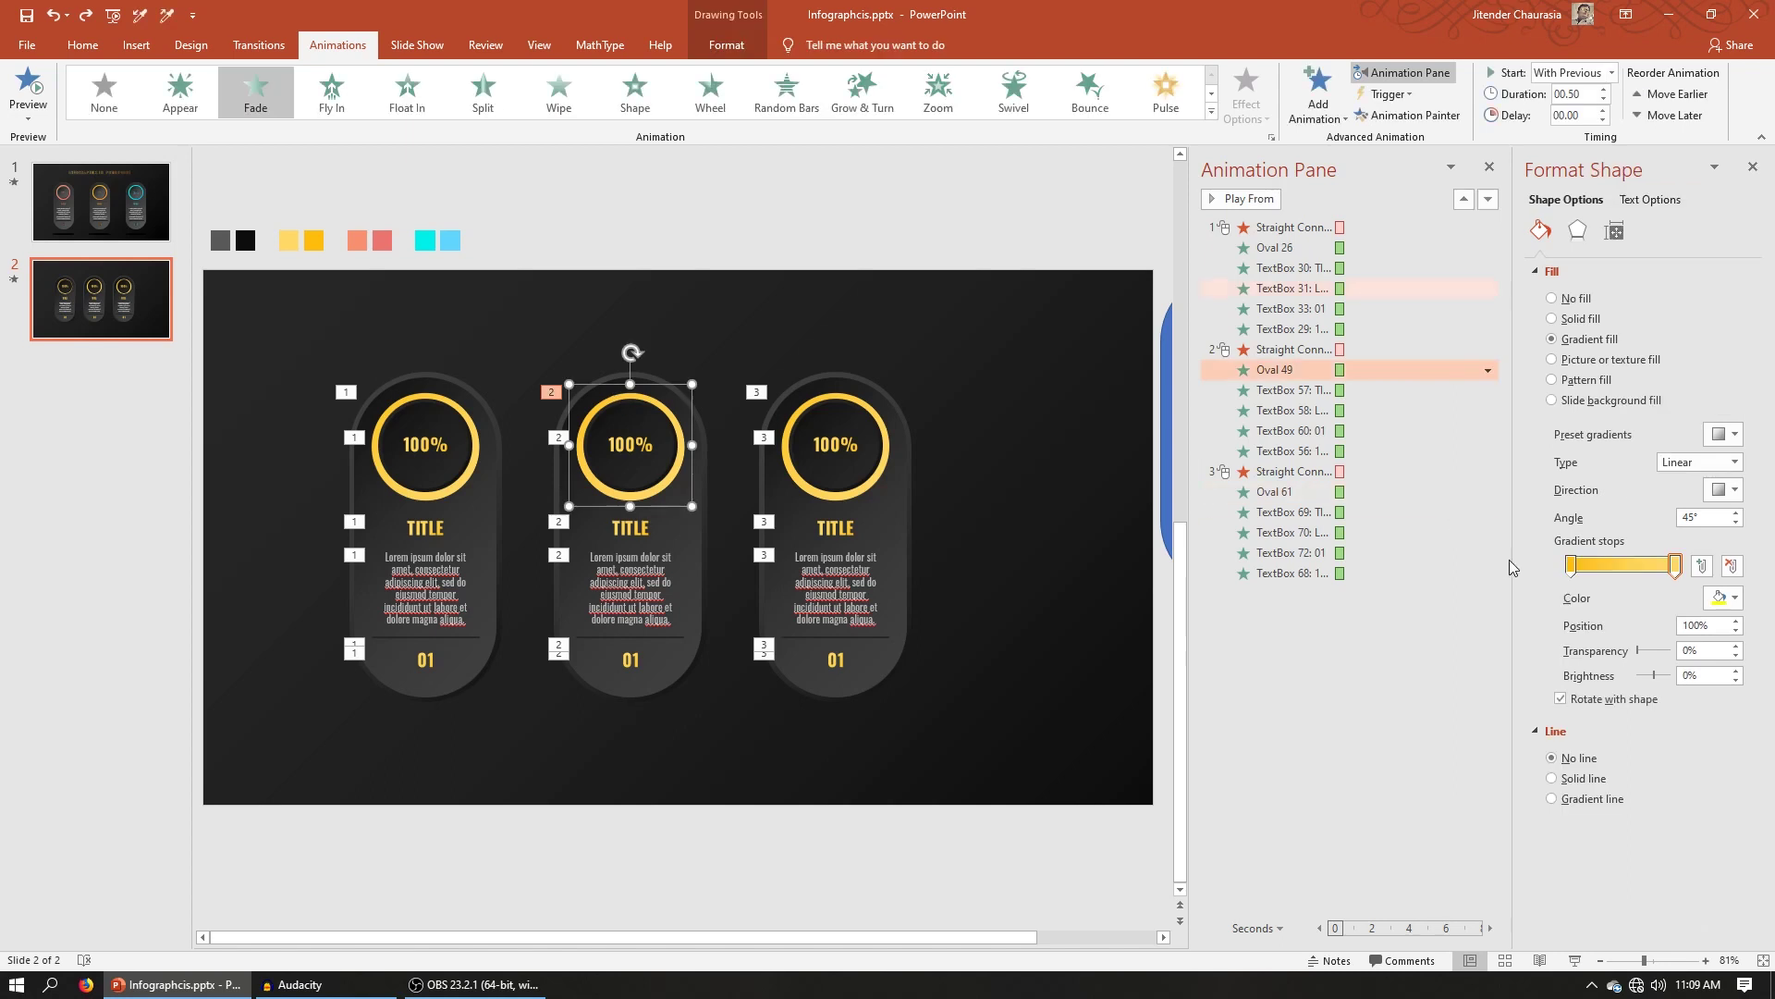
{"action": "left_click", "coordinate": [1570, 565]}
{"action": "left_click", "coordinate": [1725, 597]}
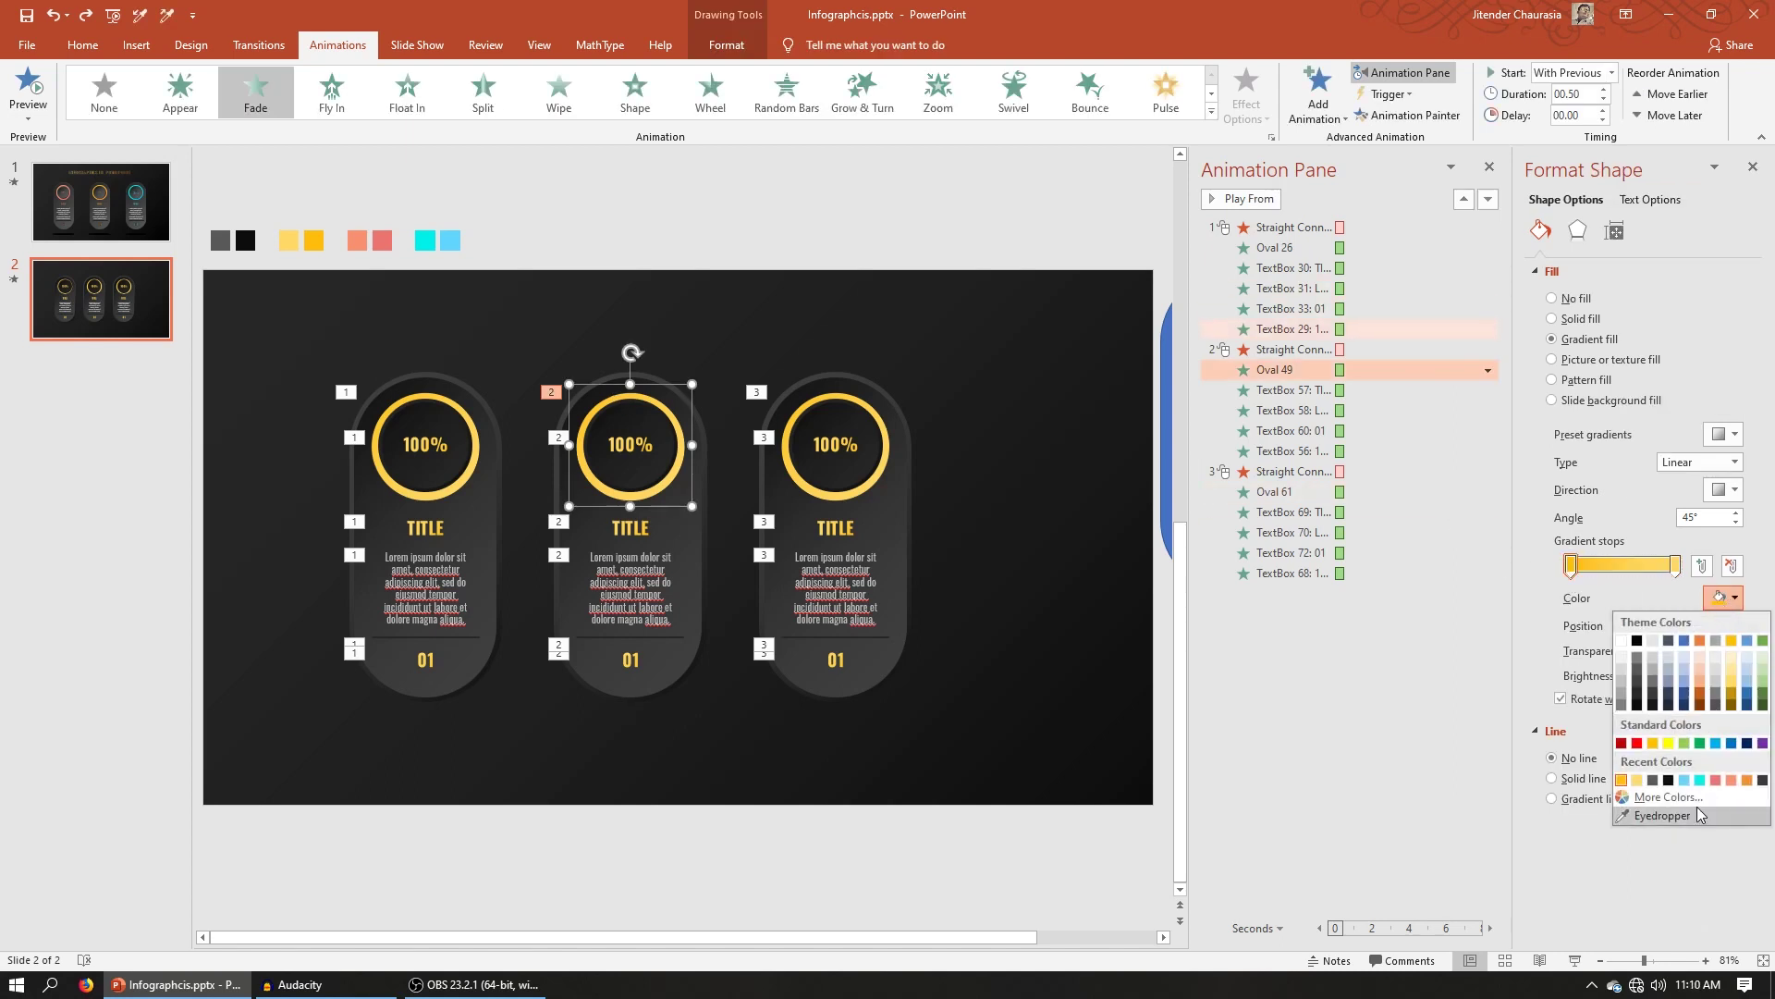
{"action": "left_click", "coordinate": [1660, 816]}
{"action": "left_click", "coordinate": [357, 242]}
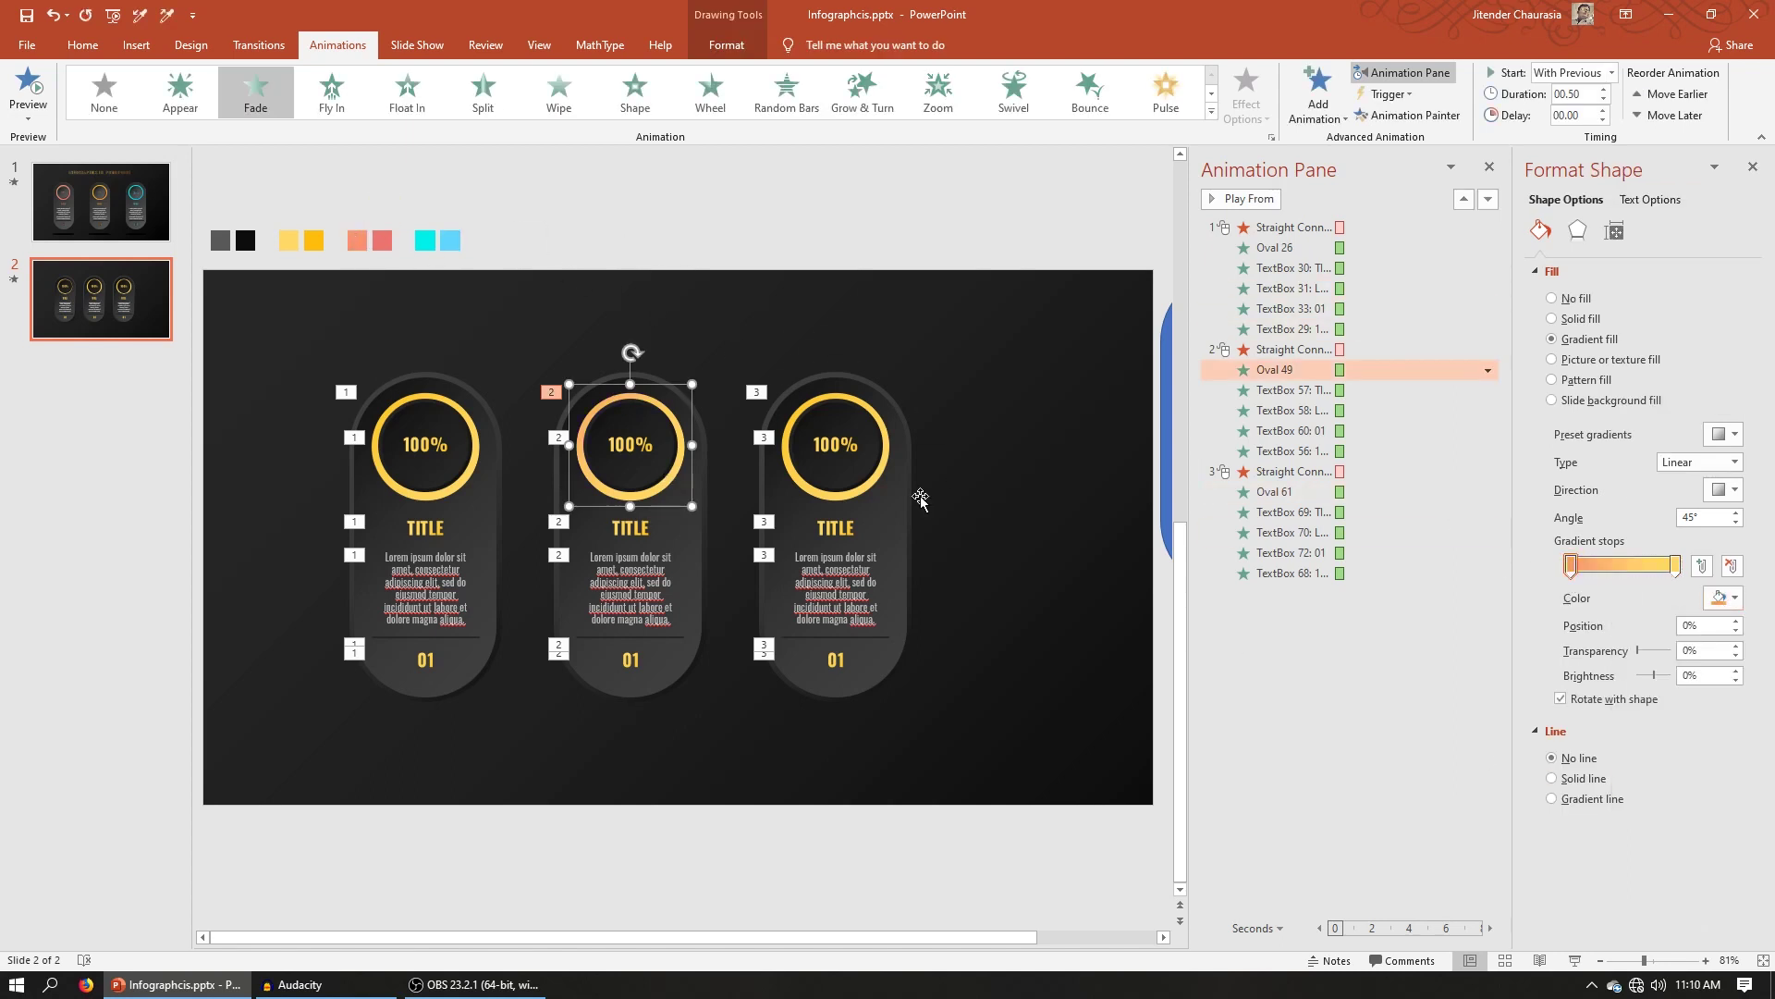
{"action": "left_click", "coordinate": [1675, 565]}
{"action": "left_click", "coordinate": [1724, 597]}
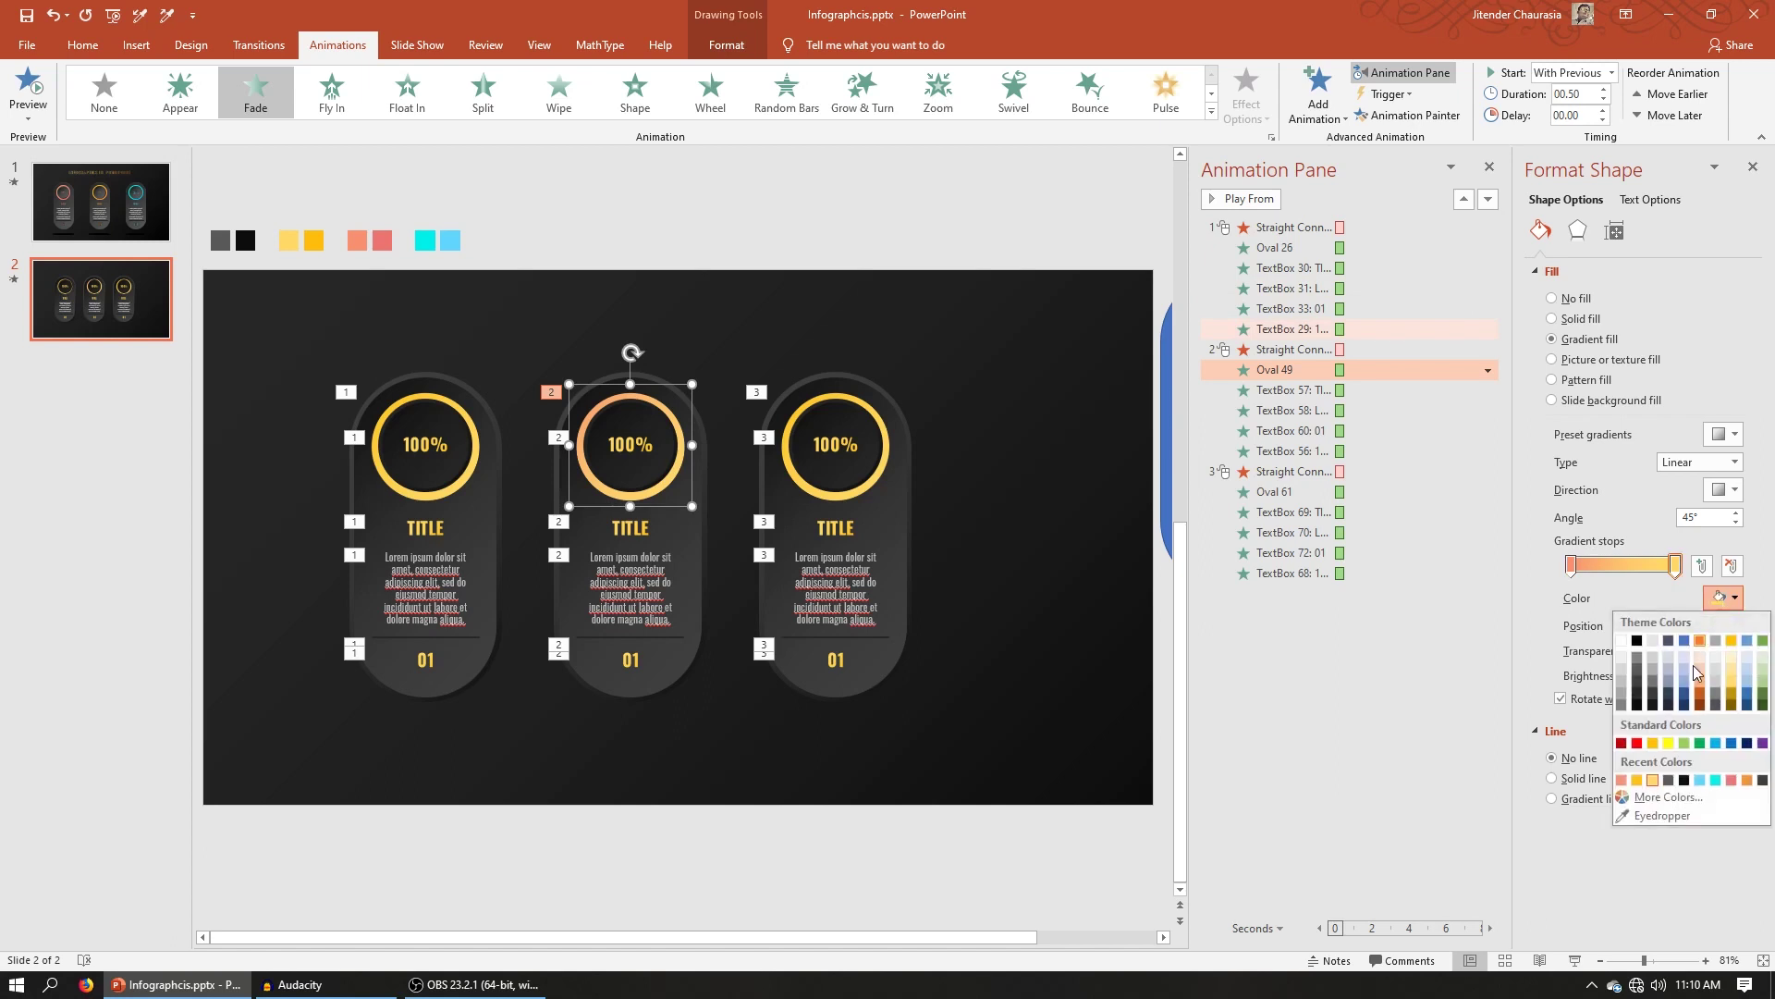
{"action": "left_click", "coordinate": [1663, 815]}
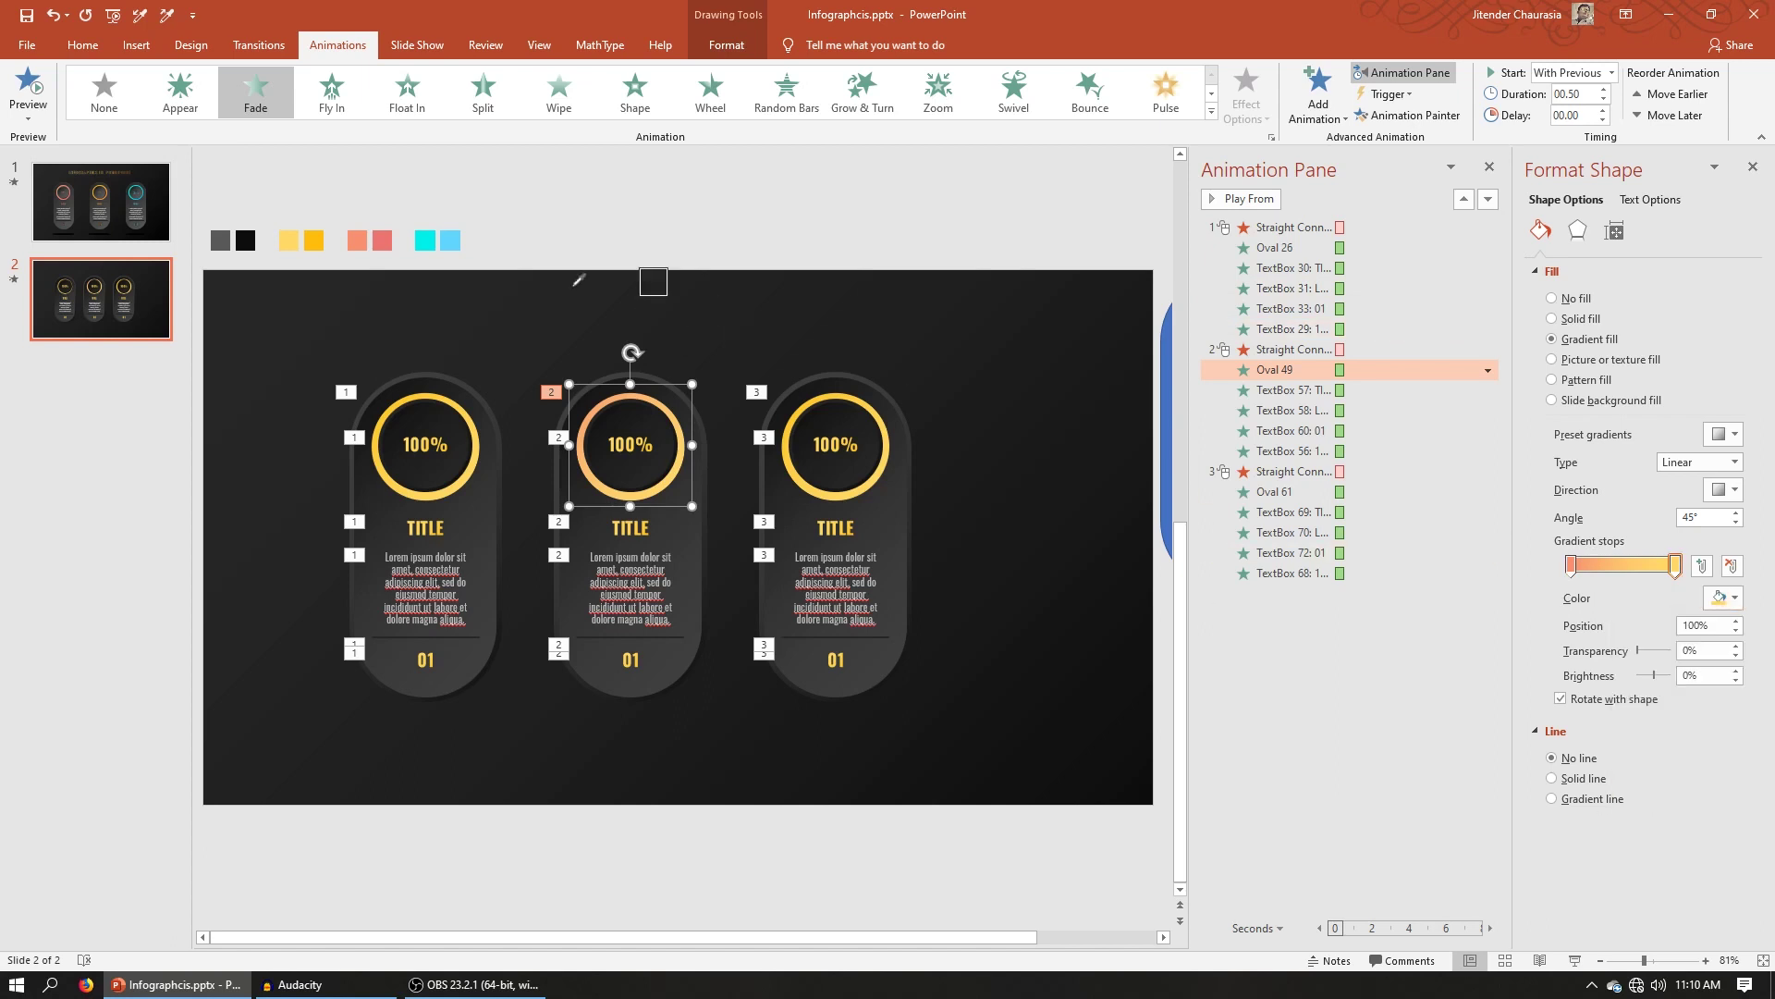
{"action": "left_click", "coordinate": [361, 243]}
{"action": "left_click", "coordinate": [603, 268]}
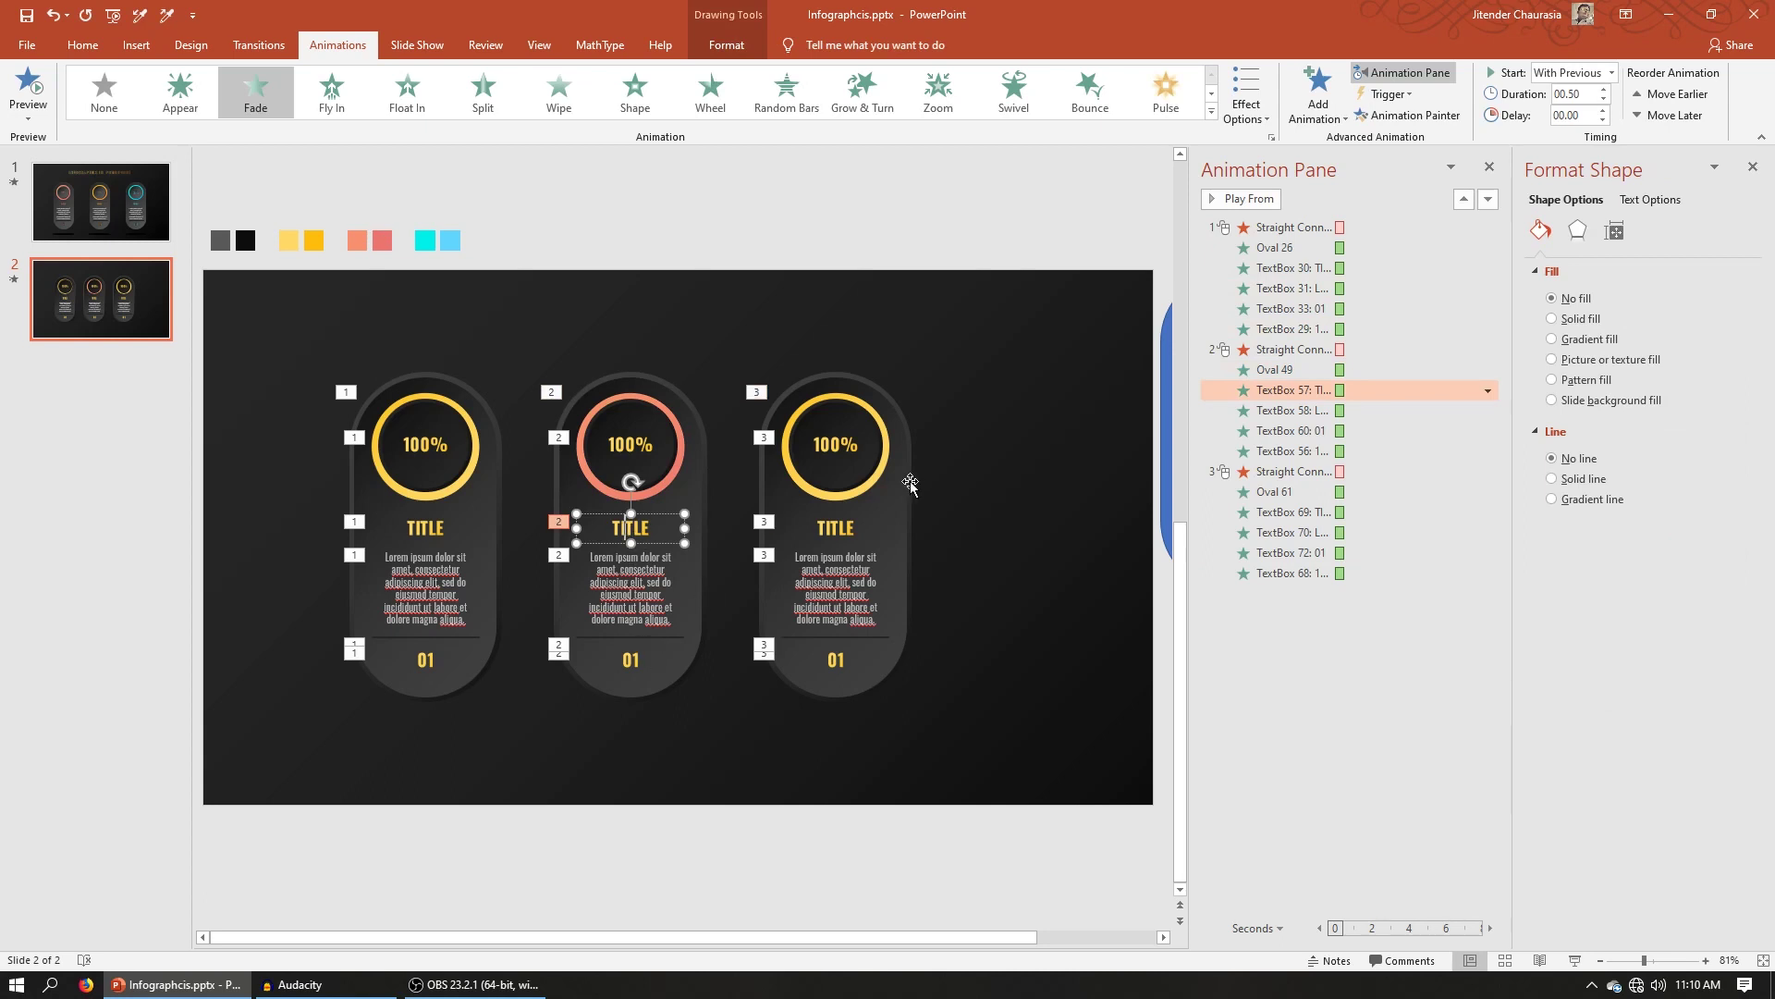
Recolour the second card's TITLE text gradient with the same two recent salmon-red colours
{"action": "key", "text": "ctrl+a"}
{"action": "left_click", "coordinate": [1649, 200]}
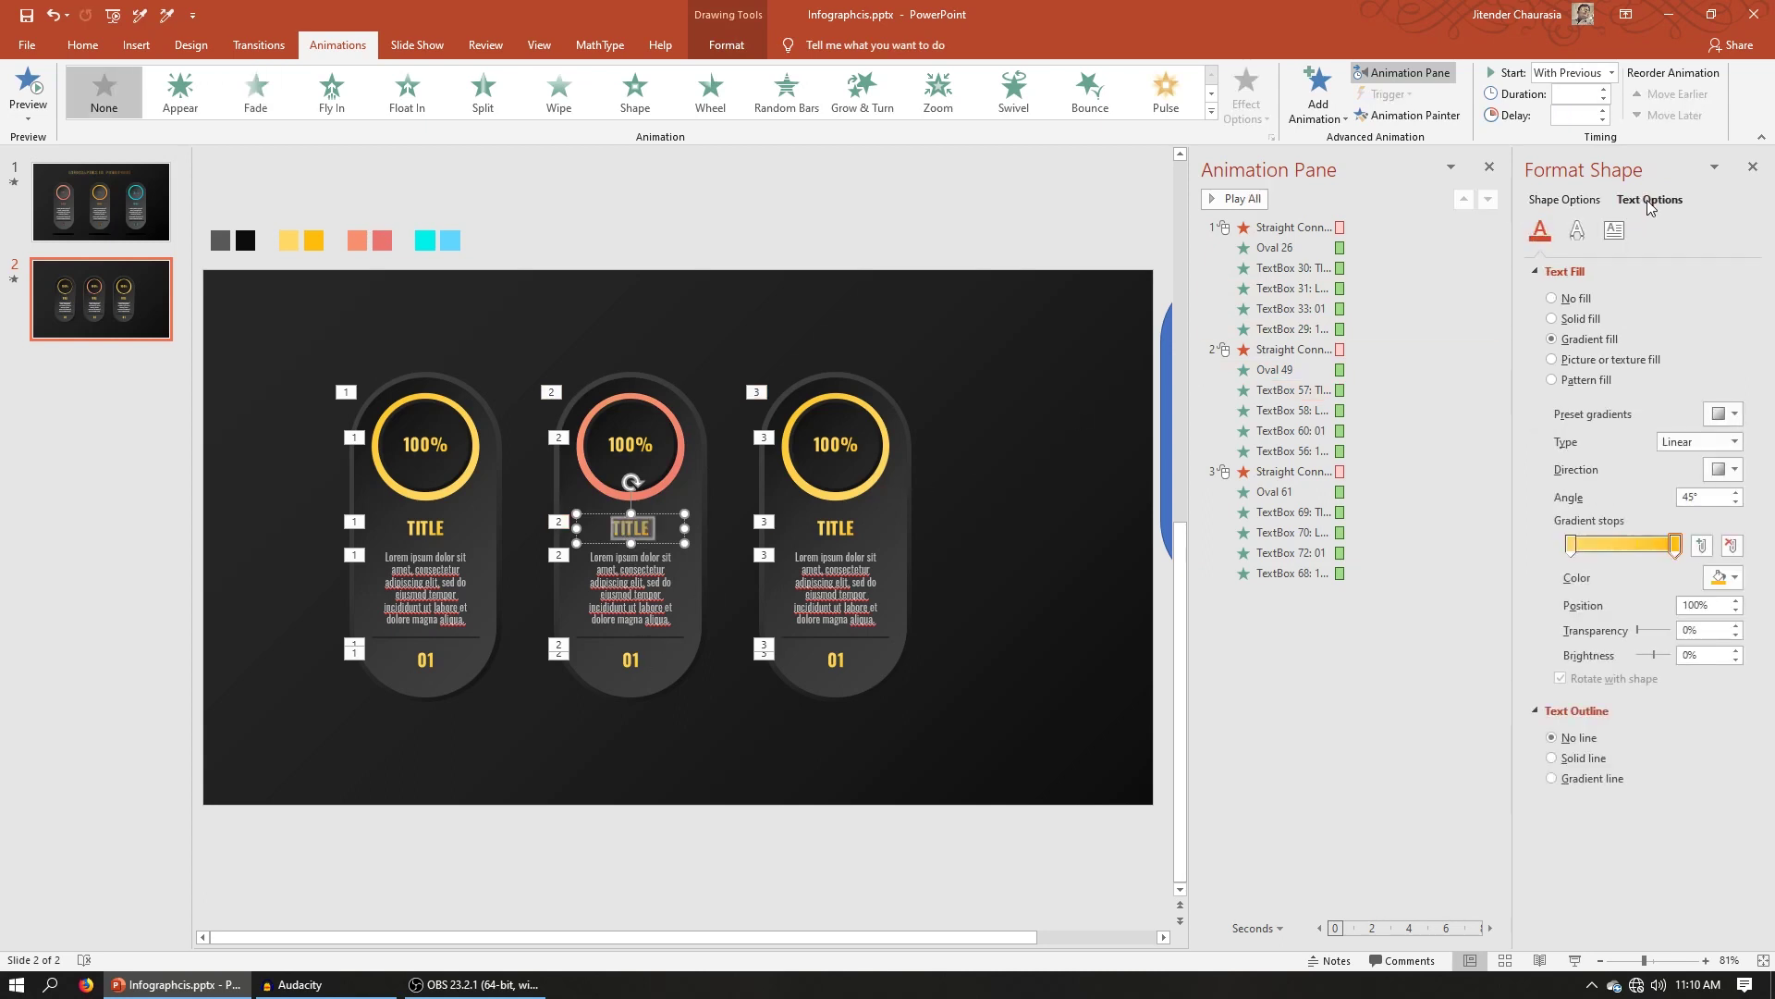
{"action": "left_click", "coordinate": [1720, 579]}
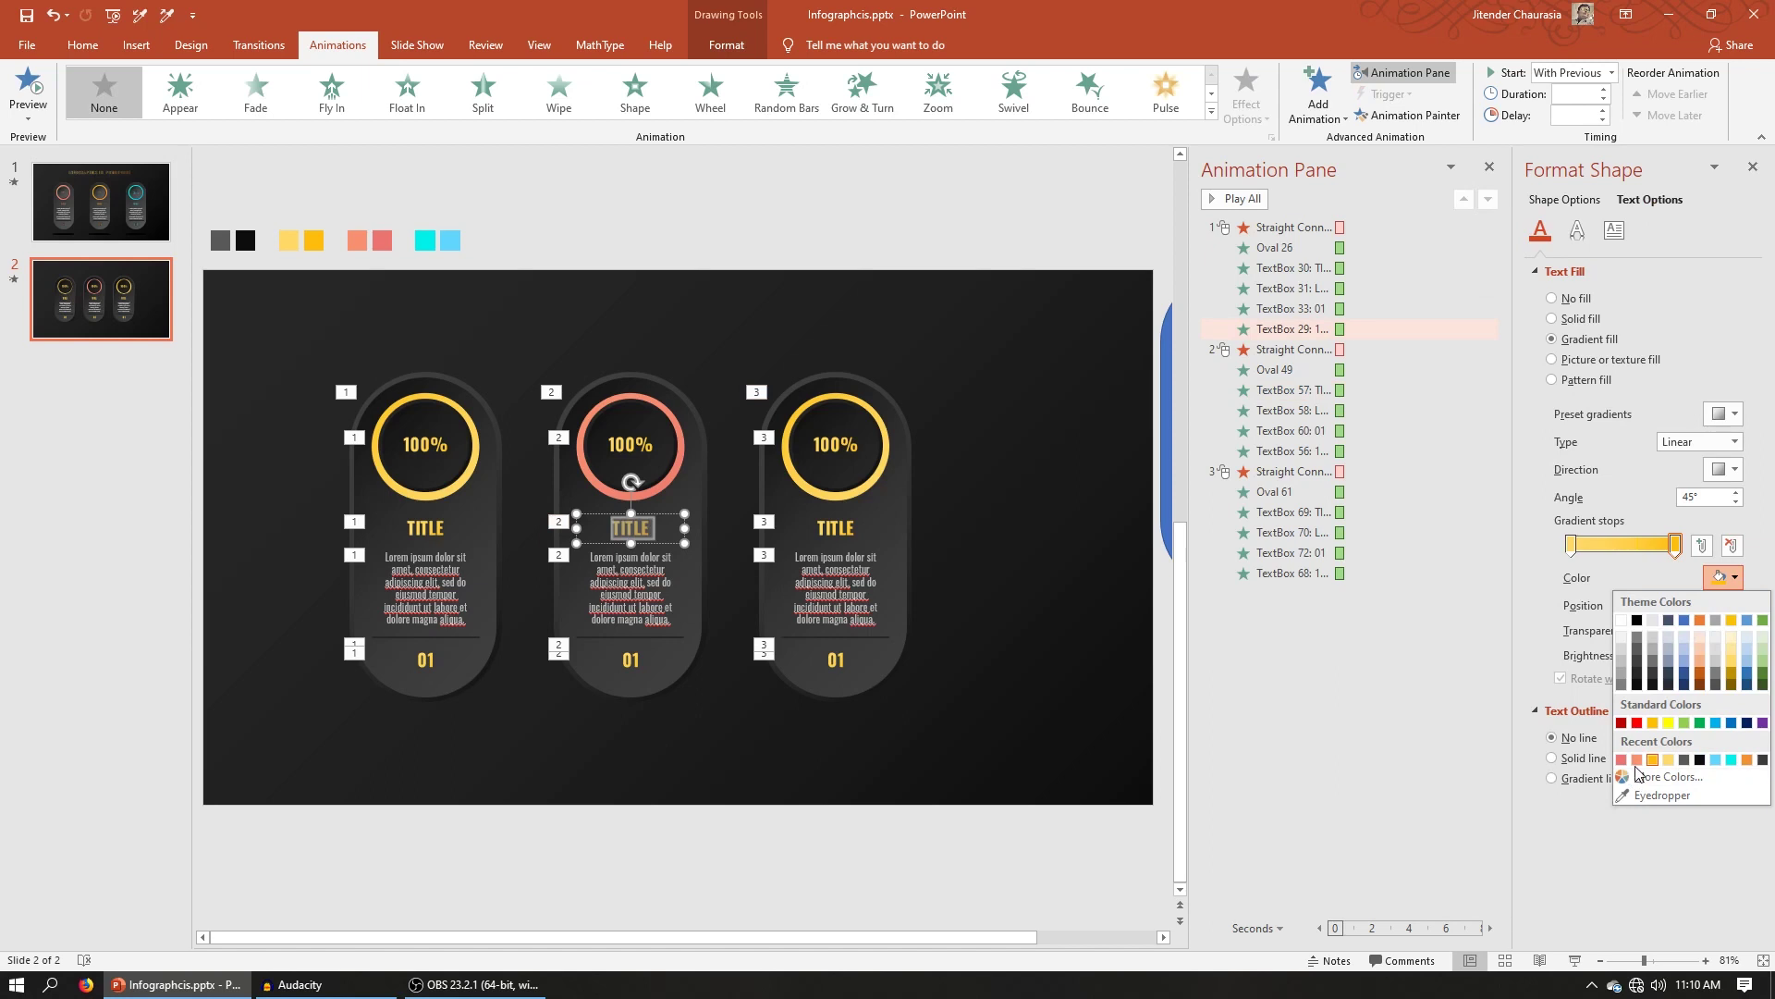
{"action": "left_click", "coordinate": [1636, 759]}
{"action": "left_click", "coordinate": [1570, 545]}
{"action": "left_click", "coordinate": [1722, 578]}
{"action": "left_click", "coordinate": [940, 635]}
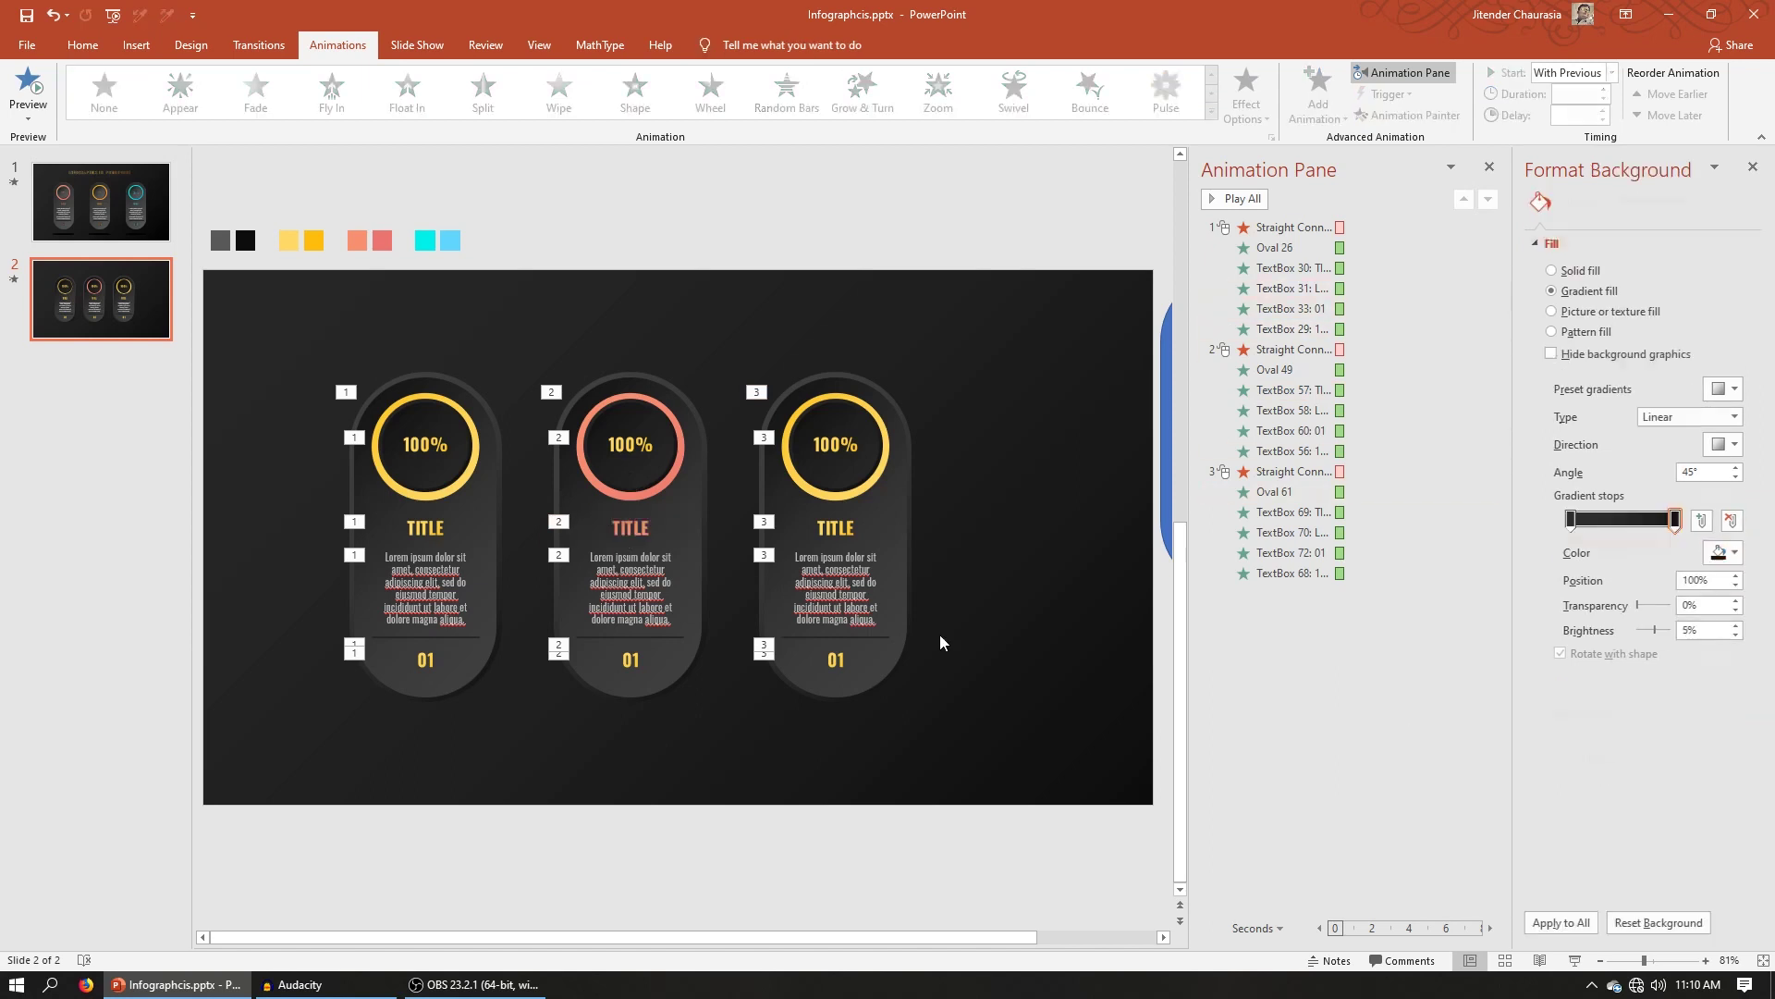
Apply the salmon-red text gradient to the second card's number and change it to 02
{"action": "double_click", "coordinate": [629, 658]}
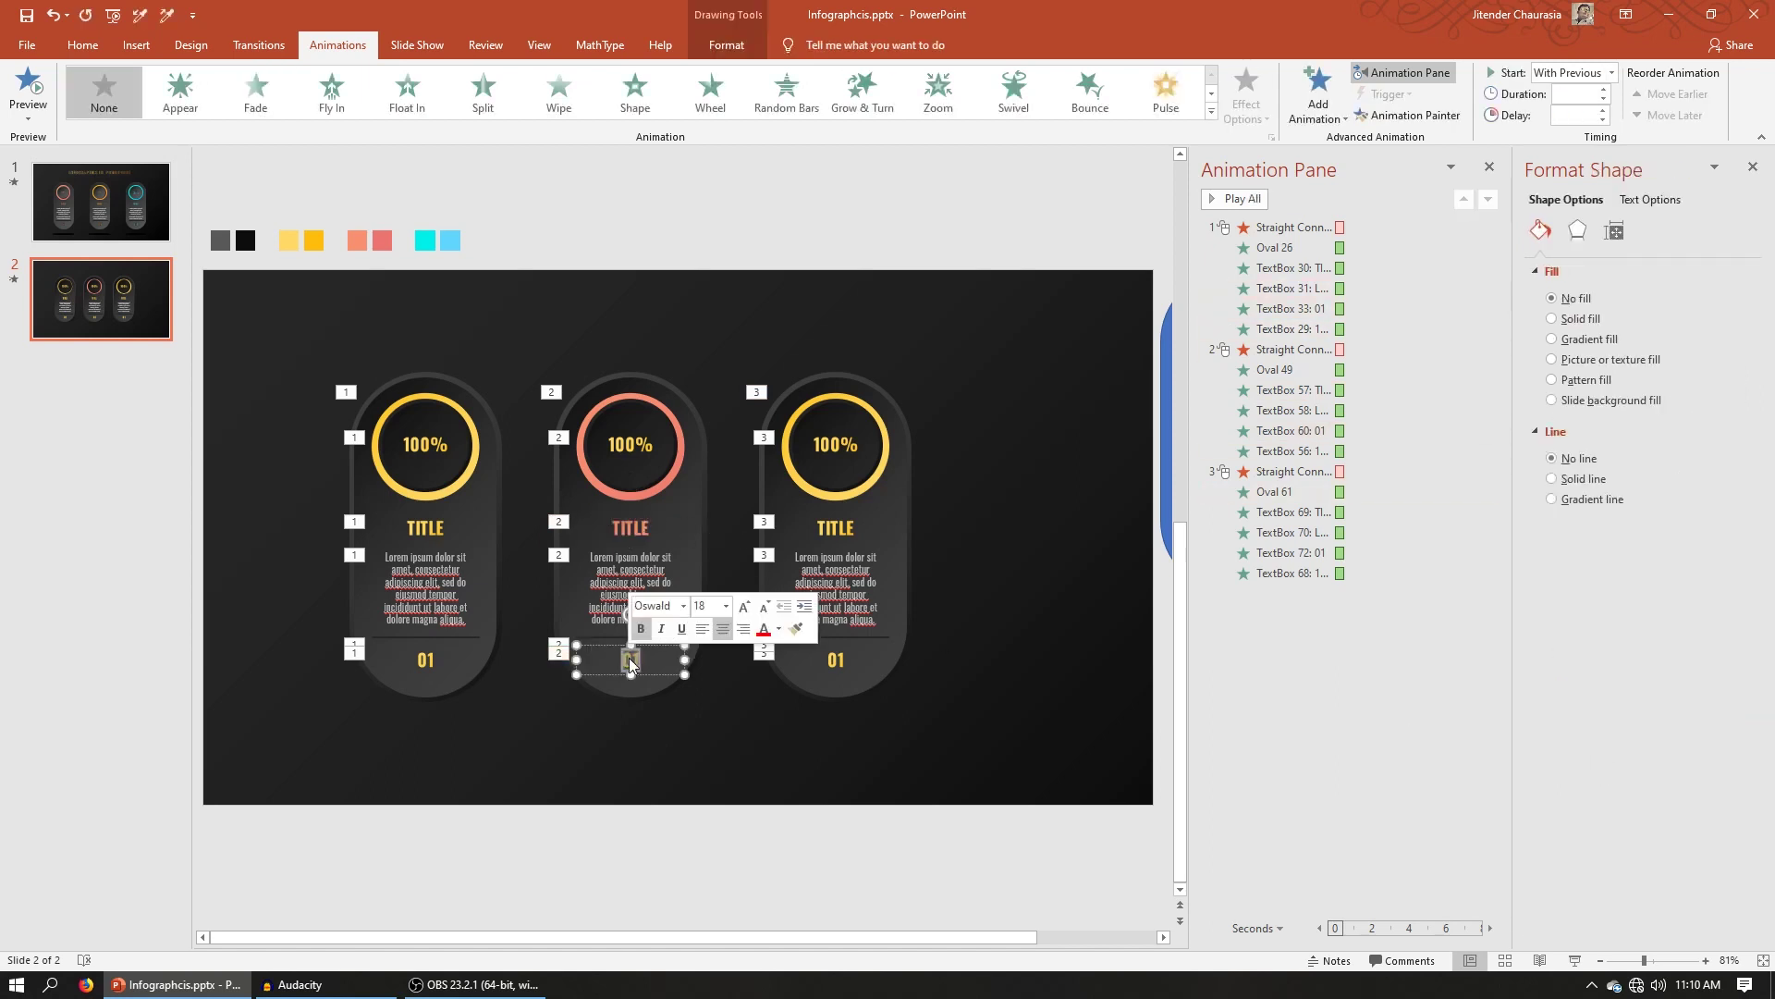
{"action": "left_click", "coordinate": [1650, 199]}
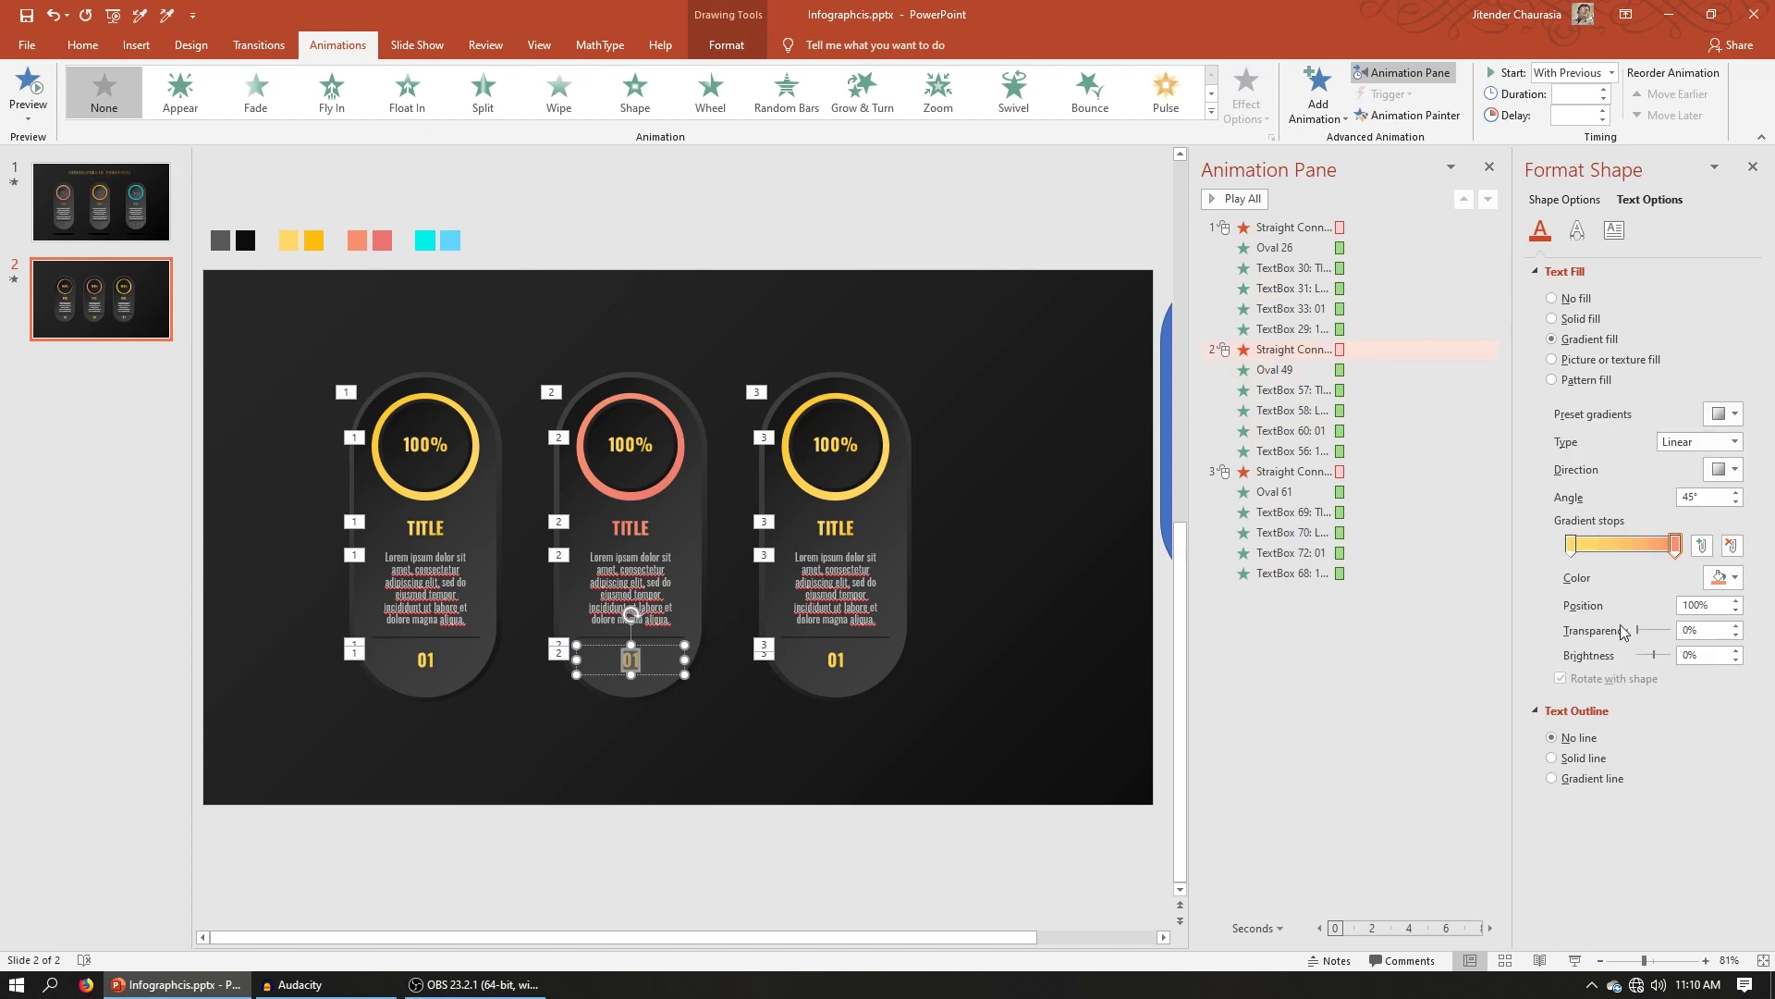
{"action": "left_click", "coordinate": [1722, 577]}
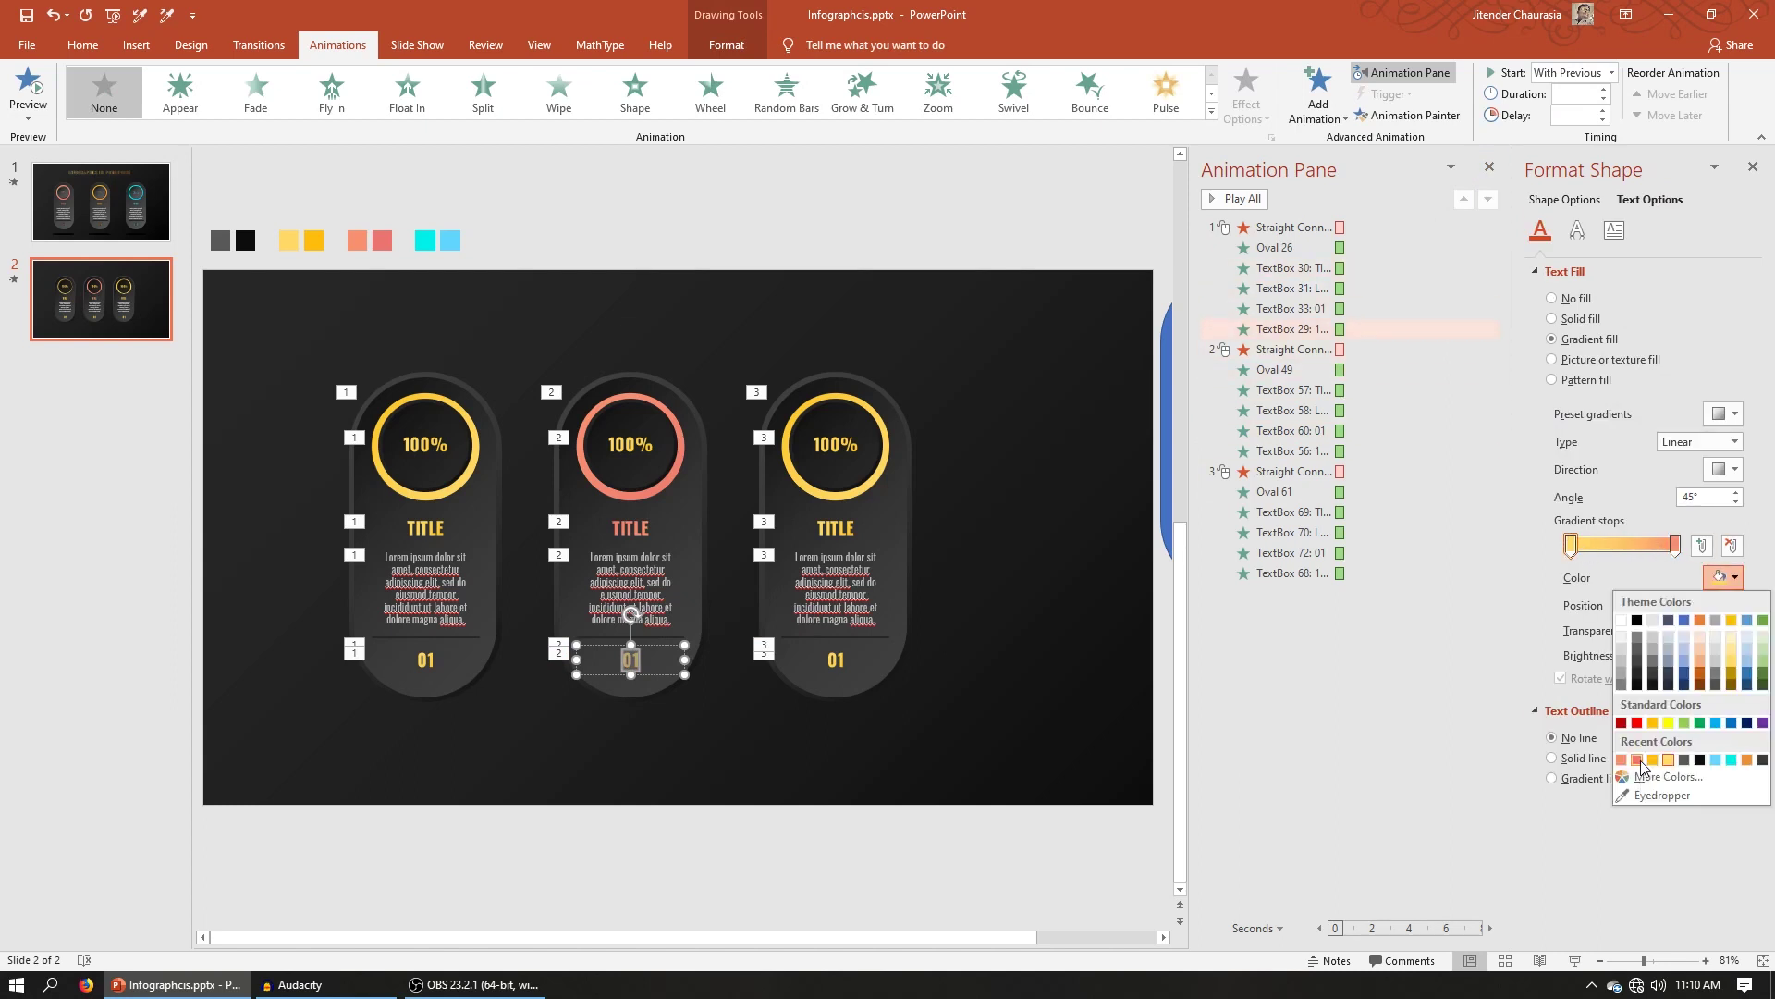
{"action": "left_click", "coordinate": [1642, 767]}
{"action": "left_click", "coordinate": [631, 665]}
{"action": "type", "text": "02"}
Recolour the third card's ring with a gradient from the cyan swatch to the light blue swatch
{"action": "left_click", "coordinate": [800, 482]}
{"action": "left_click", "coordinate": [1722, 600]}
{"action": "left_click", "coordinate": [1655, 814]}
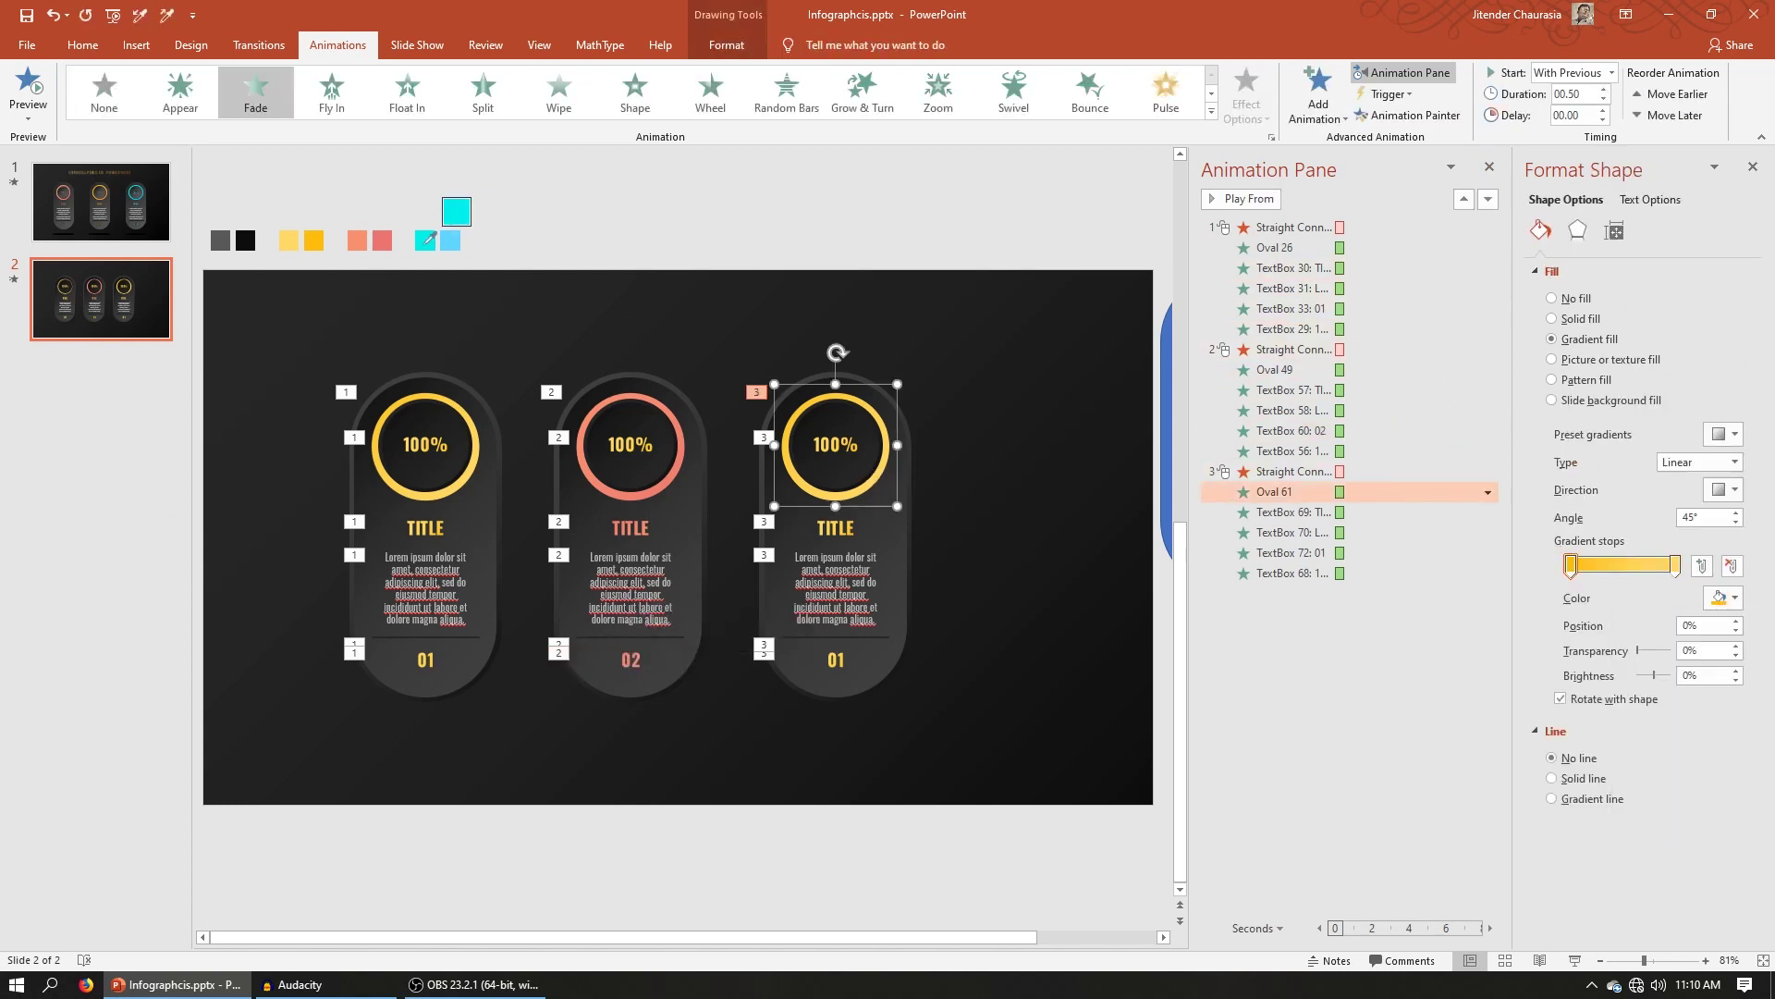
{"action": "left_click", "coordinate": [425, 241]}
{"action": "left_click", "coordinate": [1676, 564]}
{"action": "left_click", "coordinate": [449, 240]}
Copy the second card's TITLE formatting onto its percentage label and change the label to 75%
{"action": "left_click", "coordinate": [635, 444]}
{"action": "double_click", "coordinate": [635, 528]}
{"action": "triple_click", "coordinate": [639, 445]}
{"action": "key", "text": "ctrl+shift+v"}
{"action": "type", "text": "75%"}
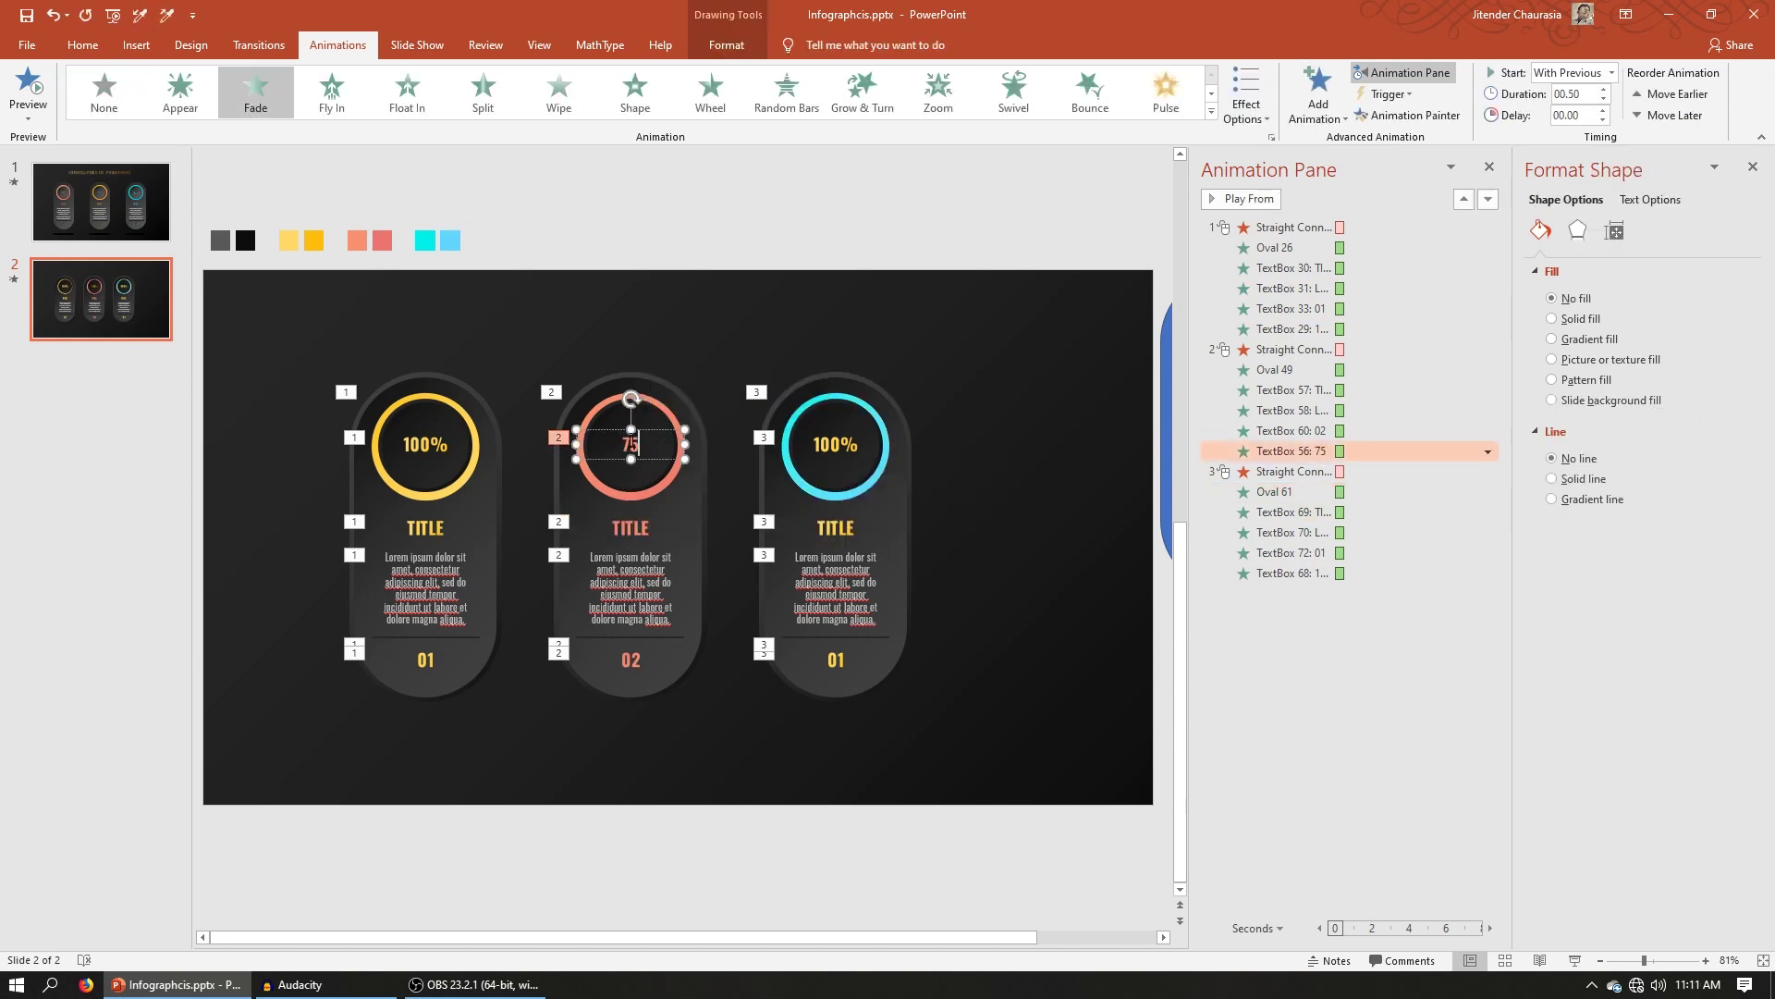
Change the third card's percentage to 25% and give its percentage, TITLE and number a cyan-to-light-blue text gradient
{"action": "triple_click", "coordinate": [836, 445]}
{"action": "type", "text": "25%"}
{"action": "left_click", "coordinate": [836, 528], "text": "shift"}
{"action": "left_click", "coordinate": [836, 659], "text": "shift"}
{"action": "left_click", "coordinate": [1648, 199]}
{"action": "left_click", "coordinate": [1722, 577]}
{"action": "left_click", "coordinate": [1643, 791]}
{"action": "left_click", "coordinate": [425, 241]}
{"action": "left_click", "coordinate": [1674, 546]}
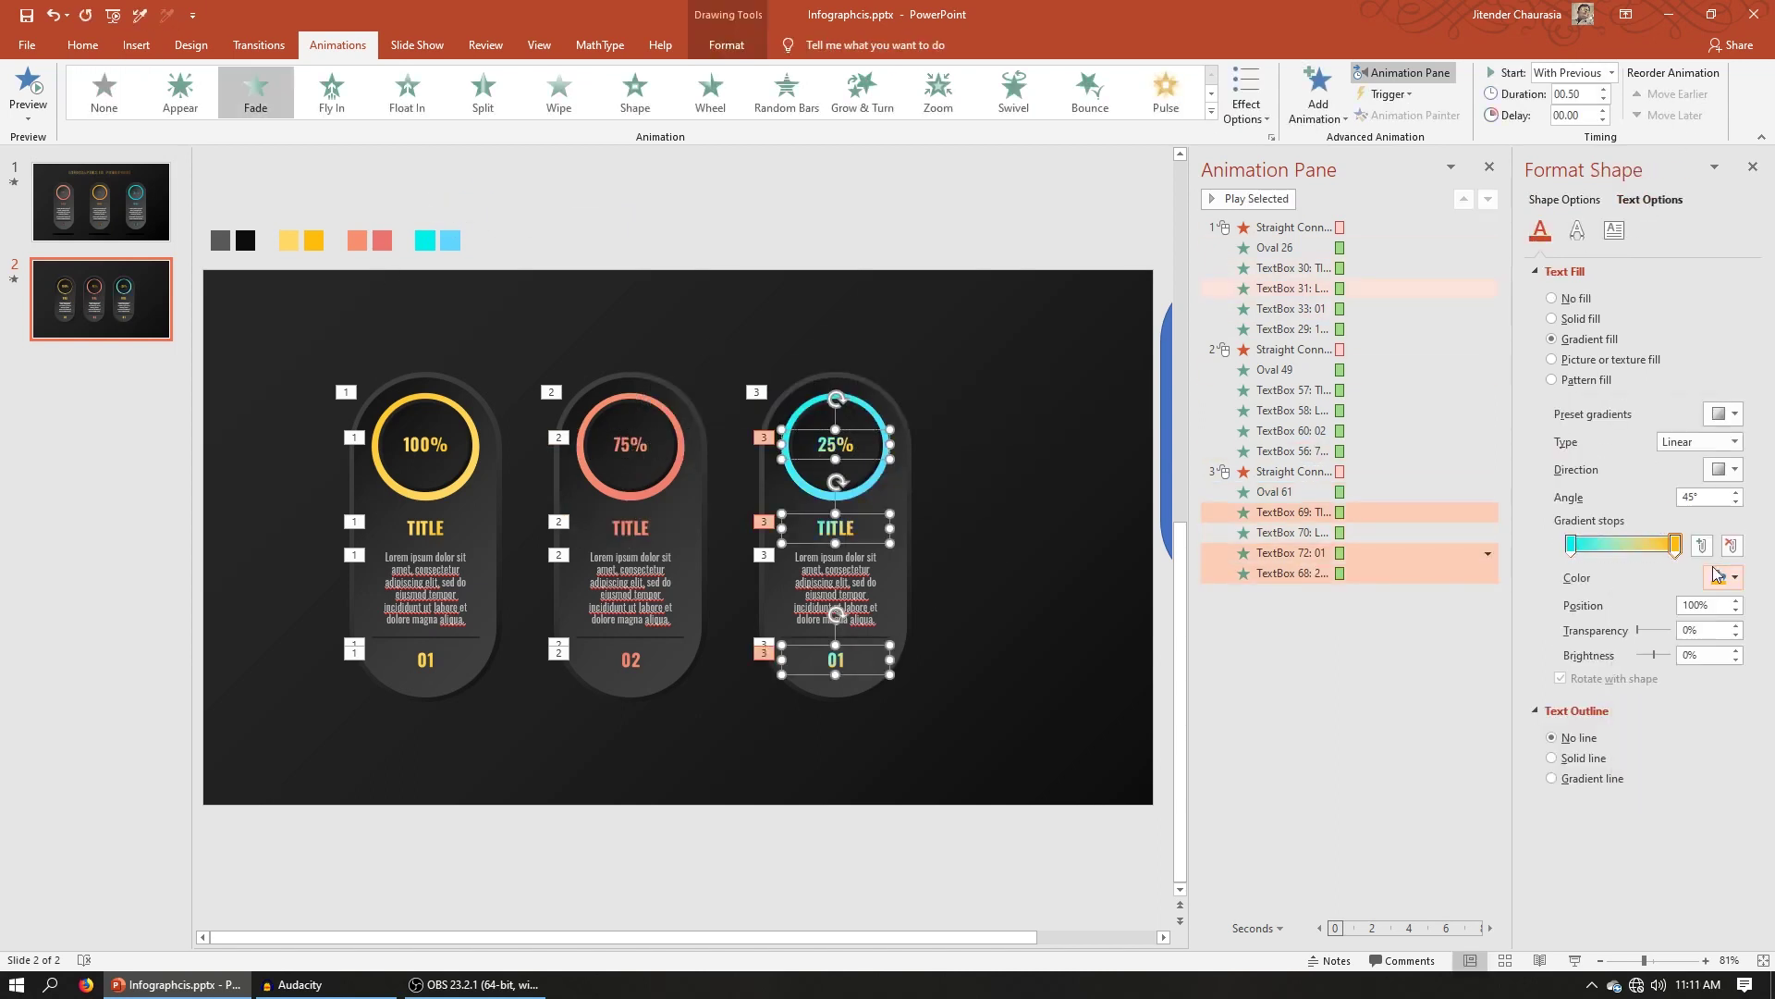
{"action": "left_click", "coordinate": [1716, 577]}
{"action": "left_click", "coordinate": [449, 241]}
{"action": "left_click", "coordinate": [664, 233]}
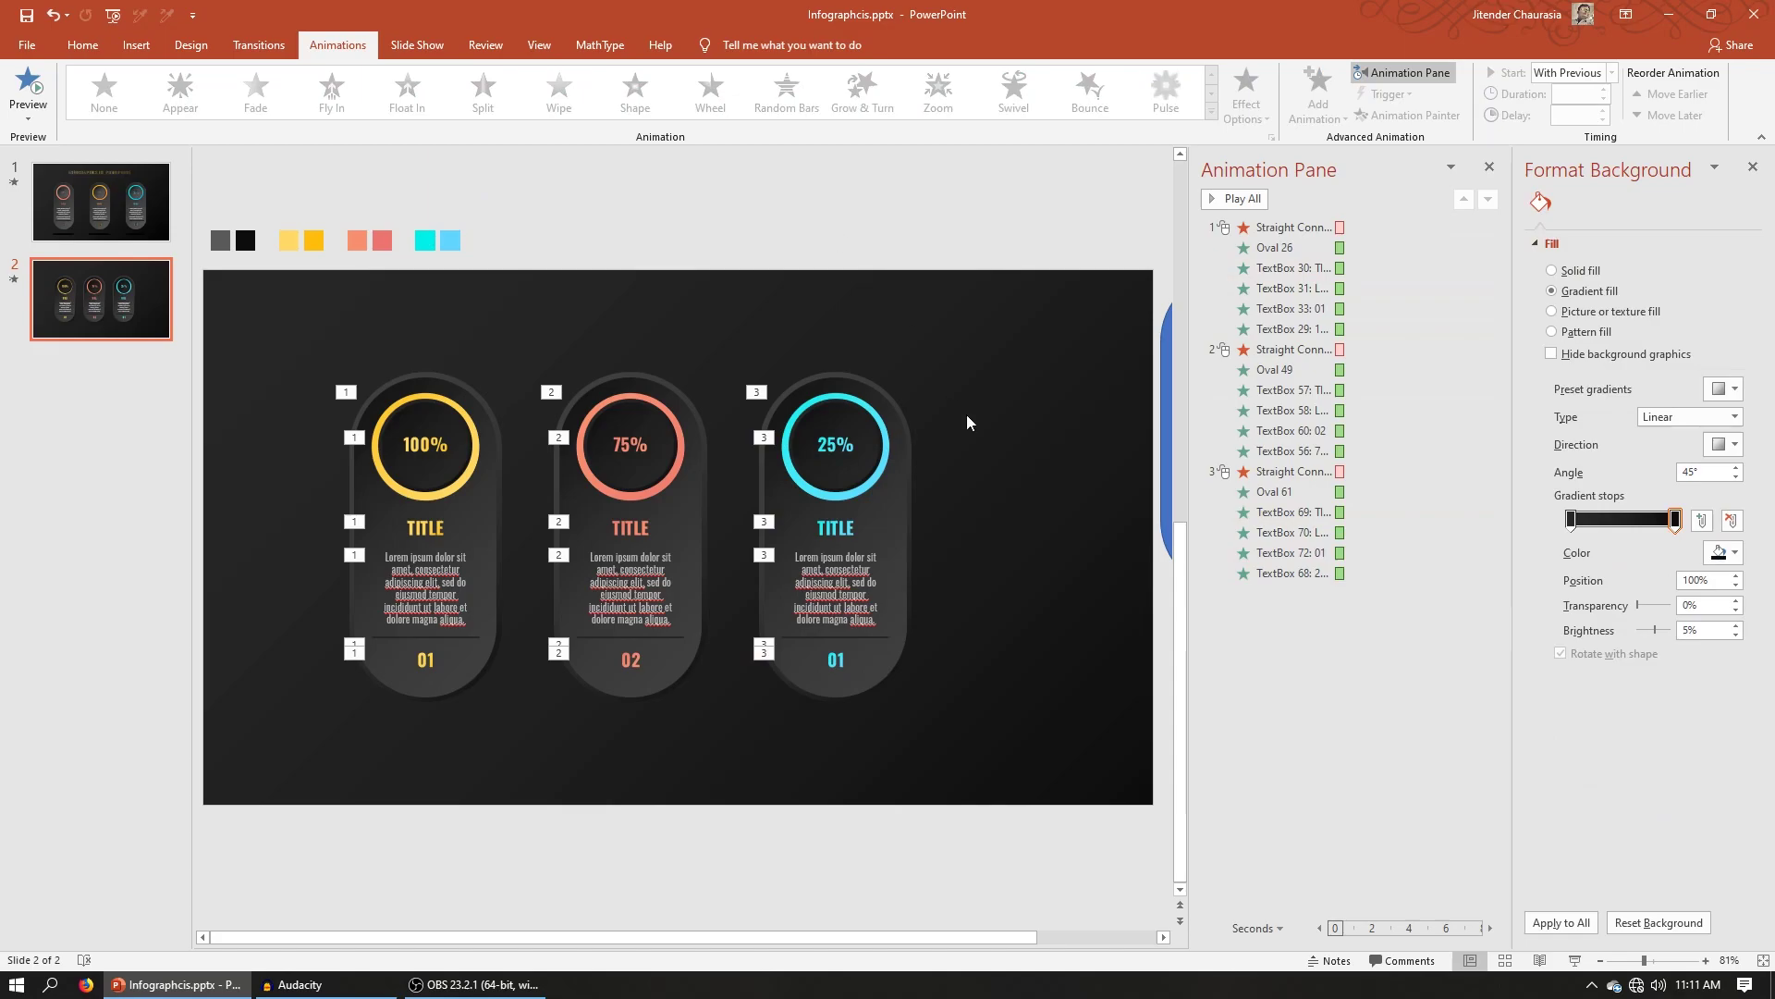
Preview the three-card slide as a slide show
{"action": "left_click", "coordinate": [1576, 962]}
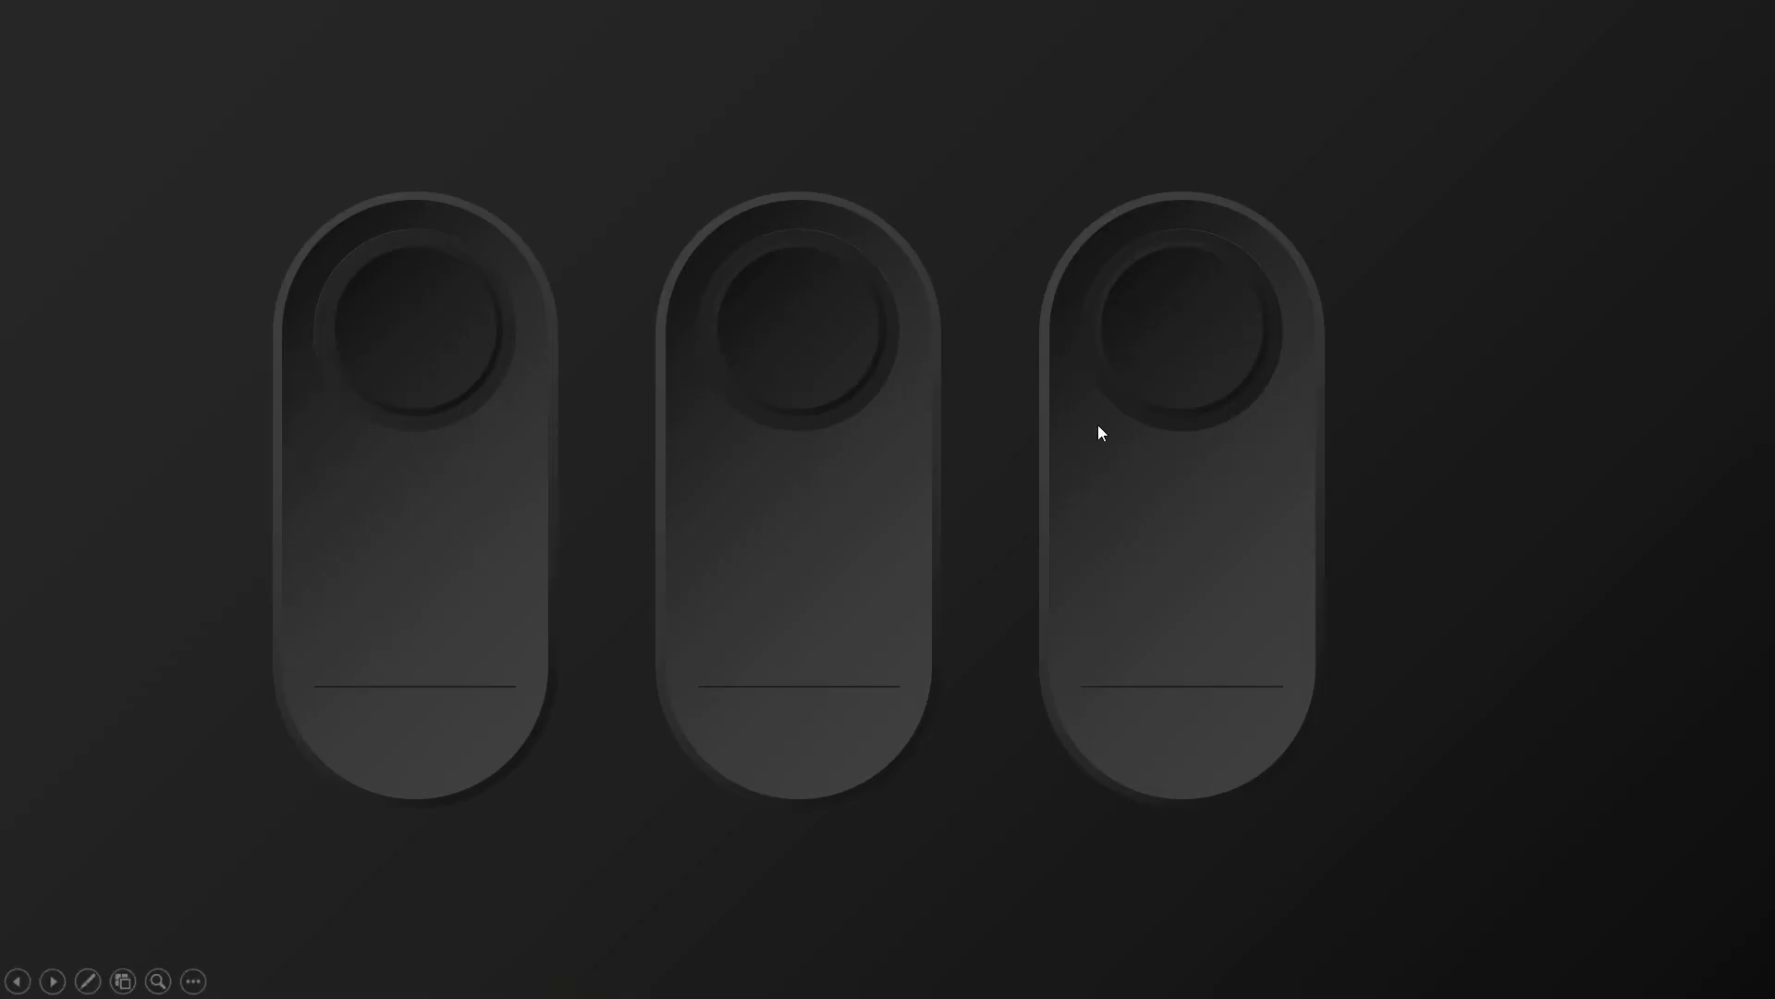